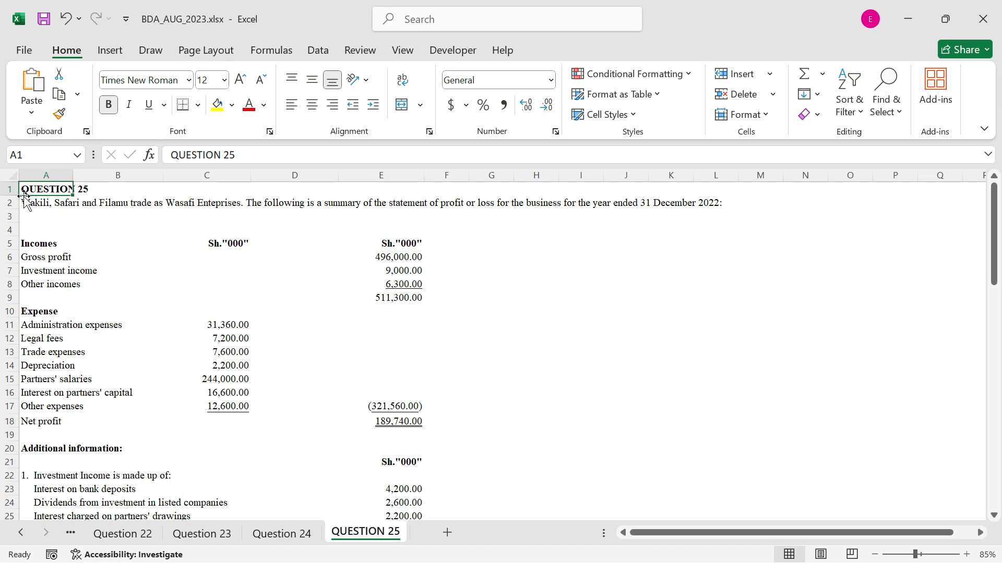
Read through Question 25, from the profit or loss summary to the additional information and the required tax computation
{"action": "scroll", "coordinate": [99, 308], "scroll_direction": "down", "scroll_amount": 4}
{"action": "scroll", "coordinate": [99, 307], "scroll_direction": "down", "scroll_amount": 2}
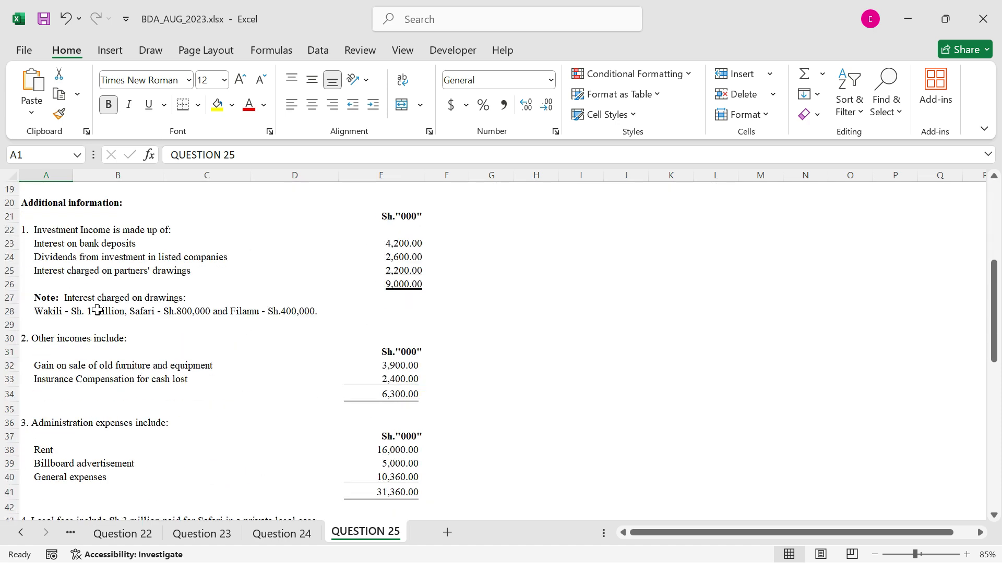
{"action": "scroll", "coordinate": [97, 311], "scroll_direction": "down", "scroll_amount": 6}
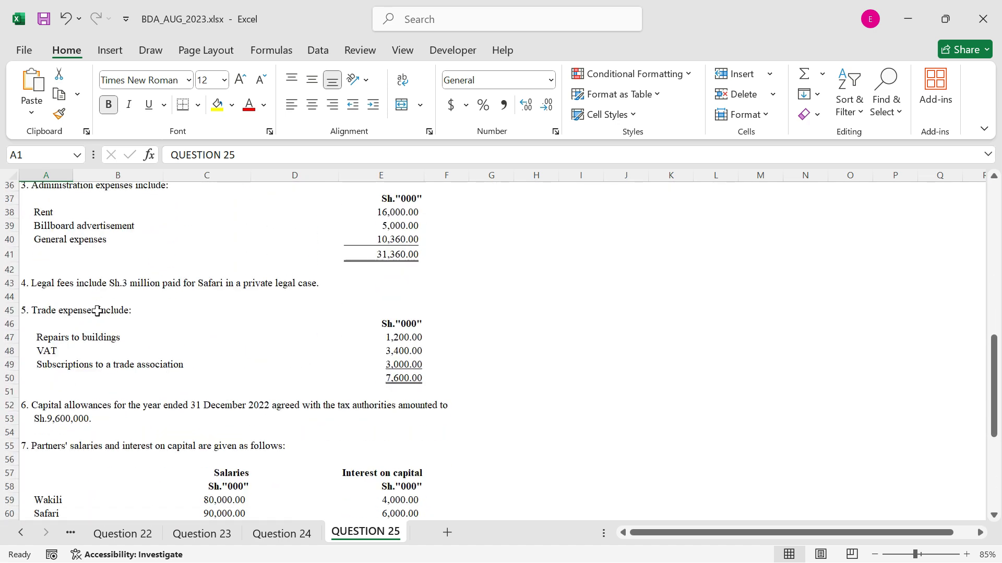
{"action": "scroll", "coordinate": [97, 311], "scroll_direction": "down", "scroll_amount": 7}
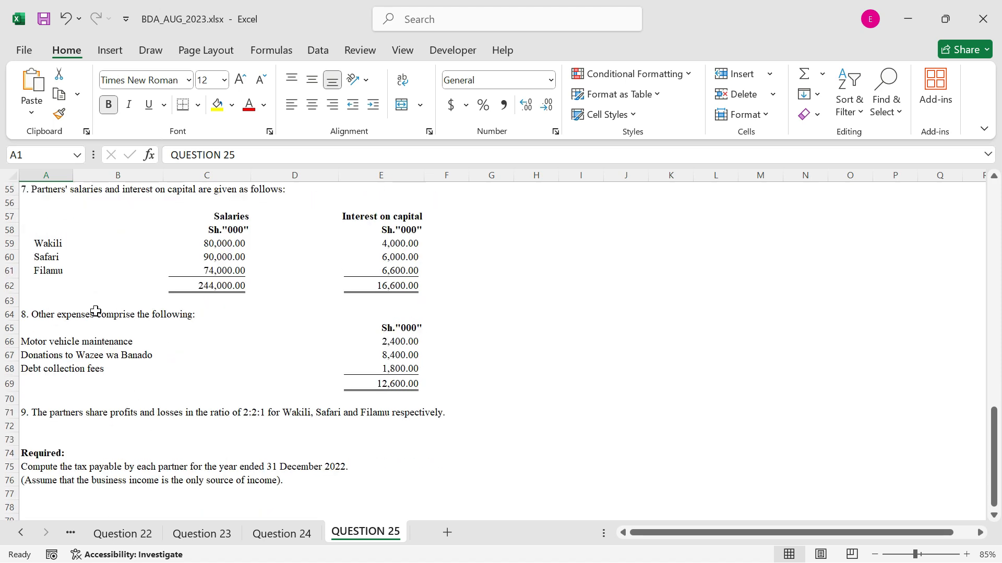
{"action": "scroll", "coordinate": [95, 312], "scroll_direction": "down", "scroll_amount": 1}
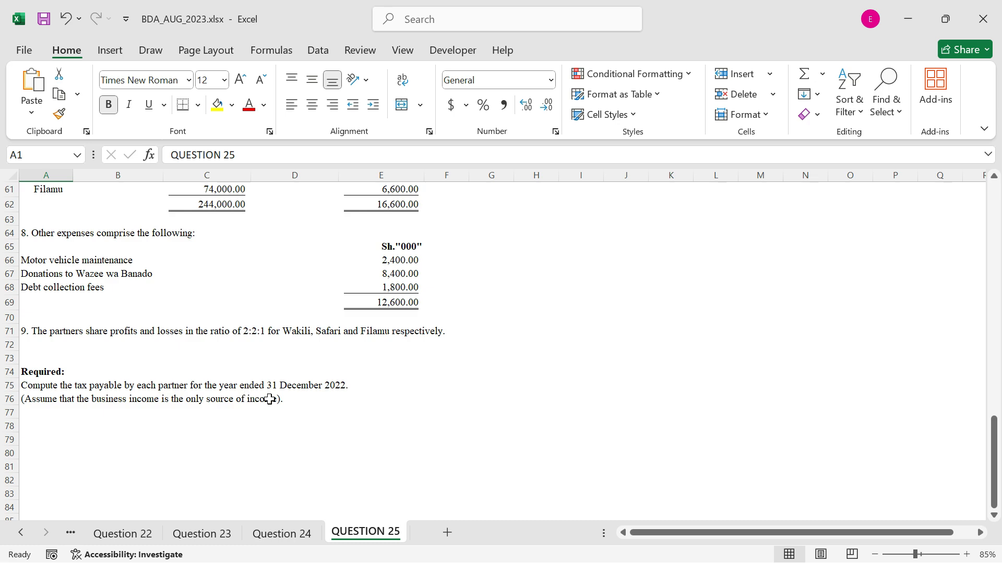
{"action": "scroll", "coordinate": [322, 408], "scroll_direction": "up", "scroll_amount": 17}
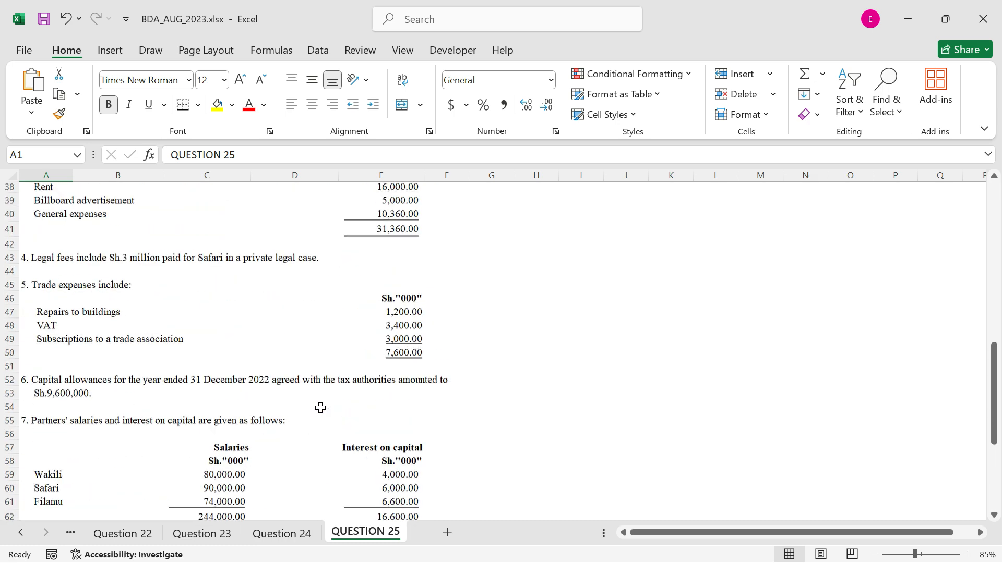
{"action": "scroll", "coordinate": [321, 408], "scroll_direction": "up", "scroll_amount": 3}
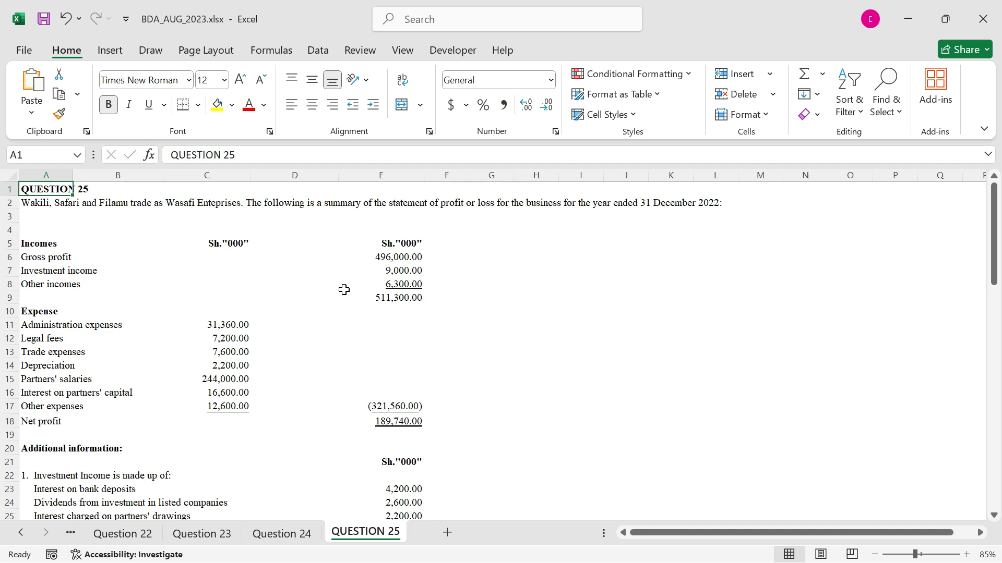
Mark gross profit as taxable by entering T beside its amount in F6
{"action": "left_click", "coordinate": [448, 255]}
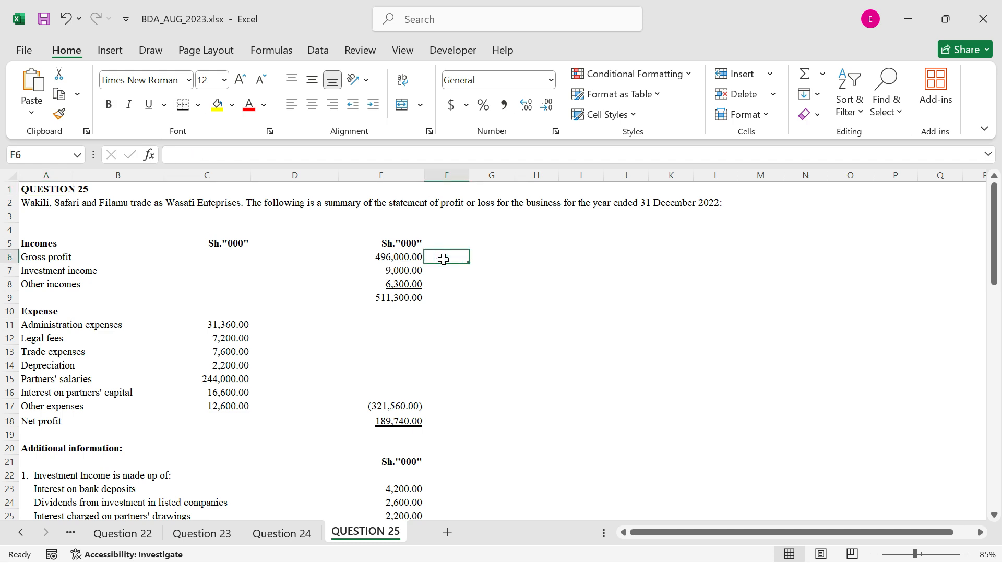
{"action": "type", "text": "T"}
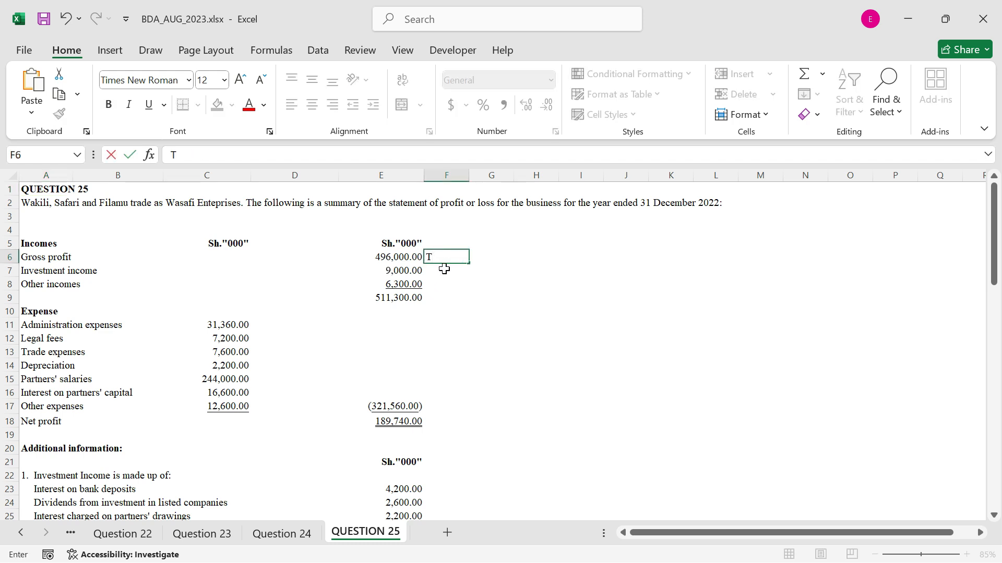
{"action": "left_click", "coordinate": [440, 274]}
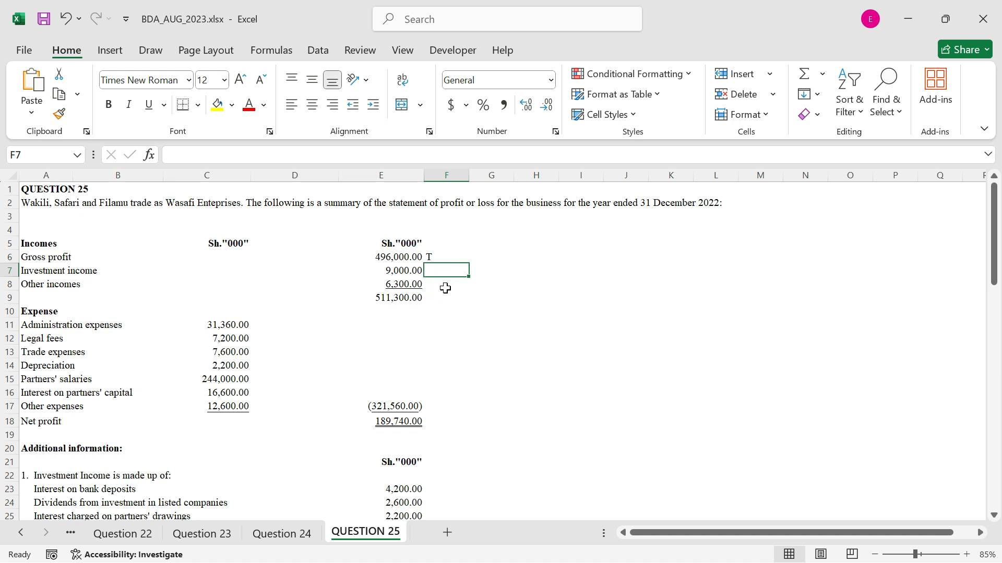
Enter A beside administration expenses in D11 and trade expenses in D13, leaving legal fees unmarked
{"action": "left_click", "coordinate": [274, 320]}
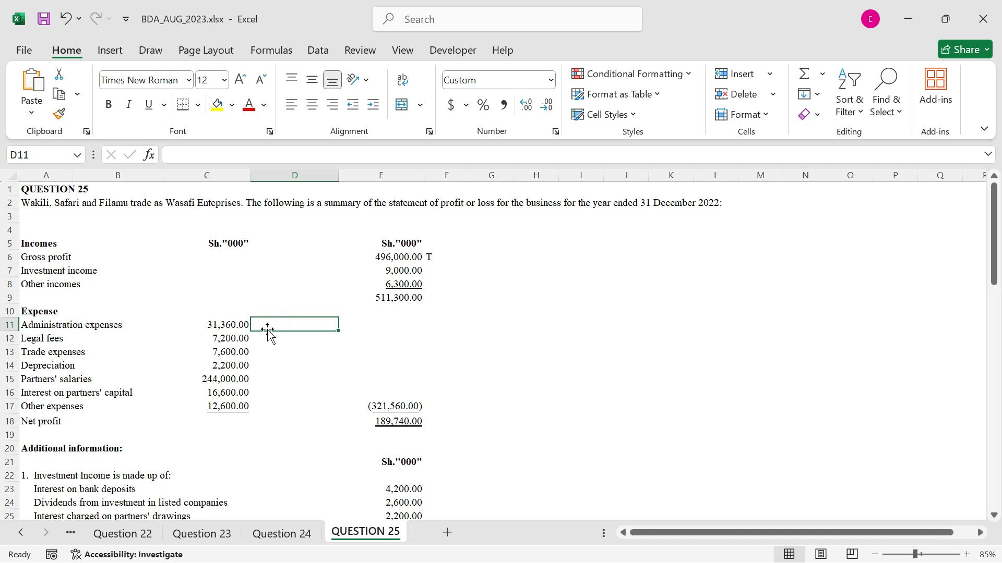
{"action": "type", "text": "A"}
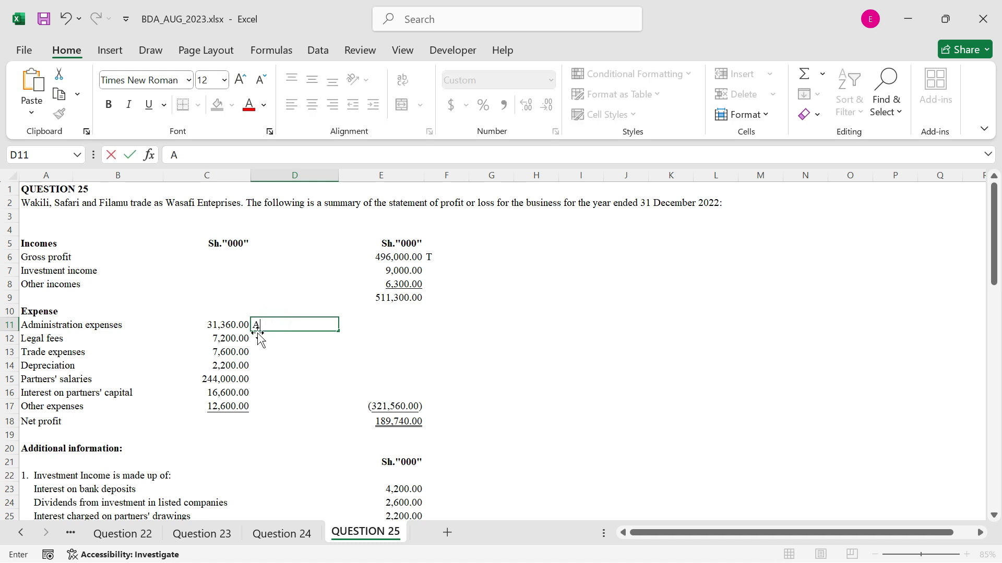
{"action": "key", "text": "ctrl+Return"}
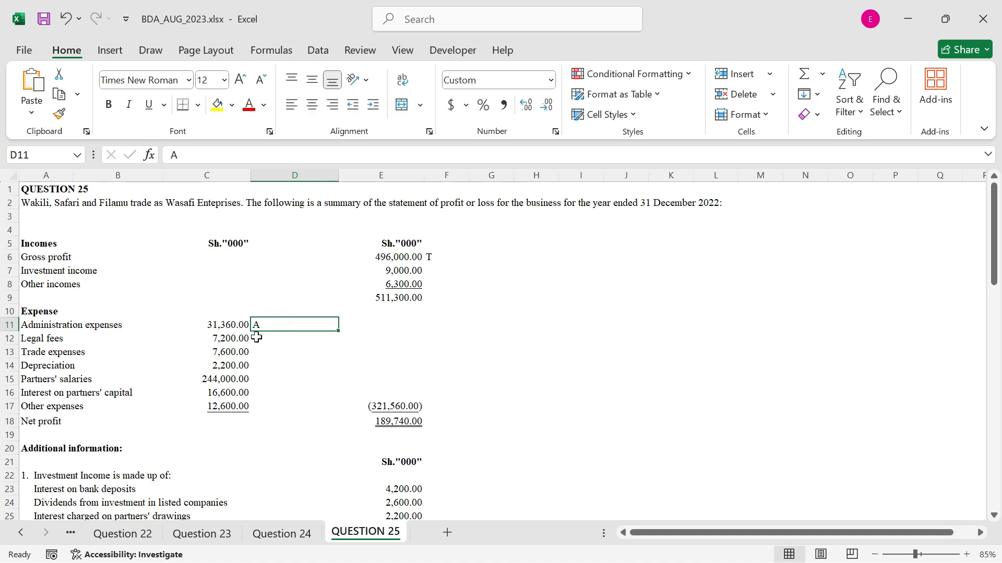
{"action": "left_click", "coordinate": [260, 338]}
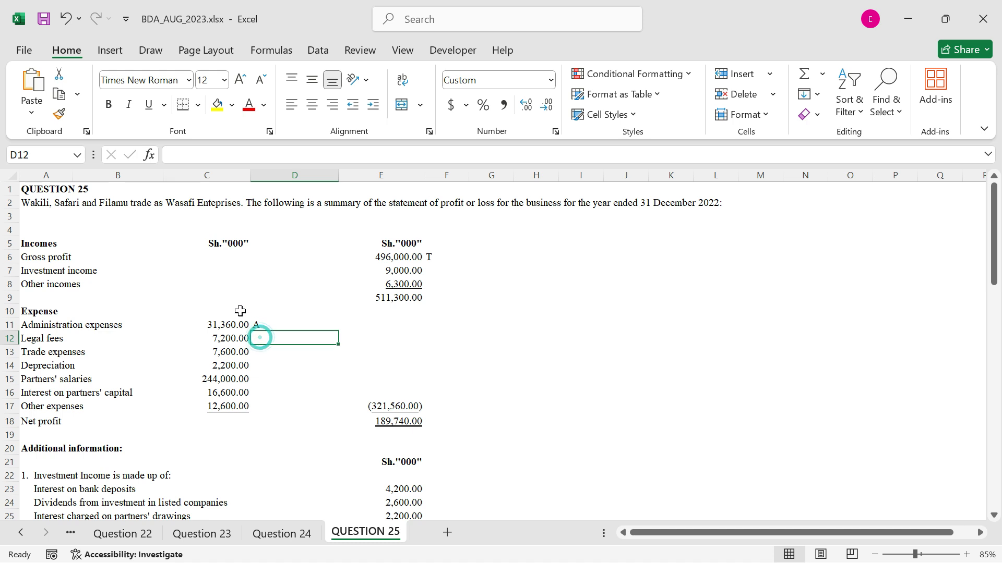
{"action": "left_click", "coordinate": [273, 351]}
{"action": "type", "text": "A"}
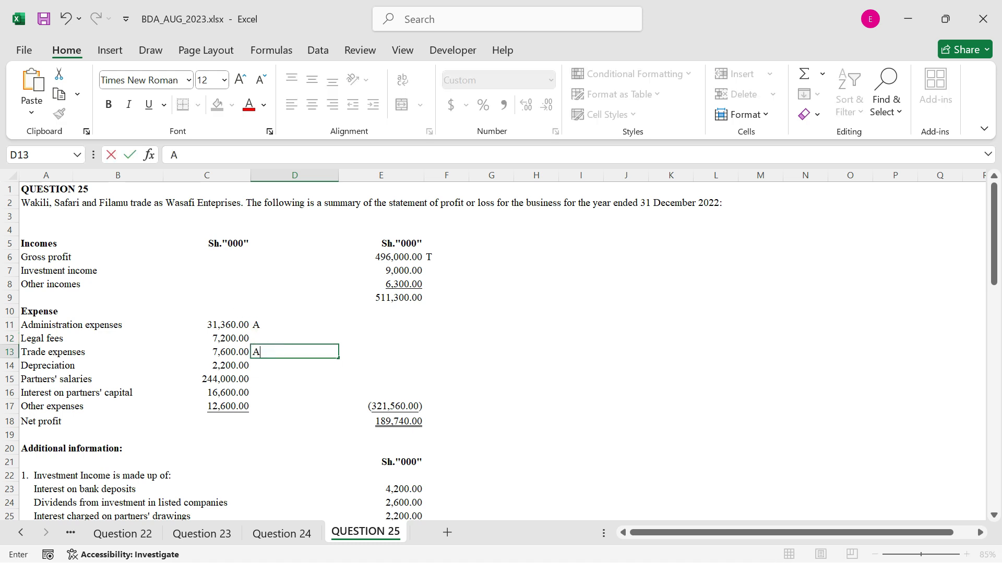
Enter NA in D14, D15 and D16 beside depreciation, partners' salaries and interest on partners' capital
{"action": "left_click", "coordinate": [268, 362]}
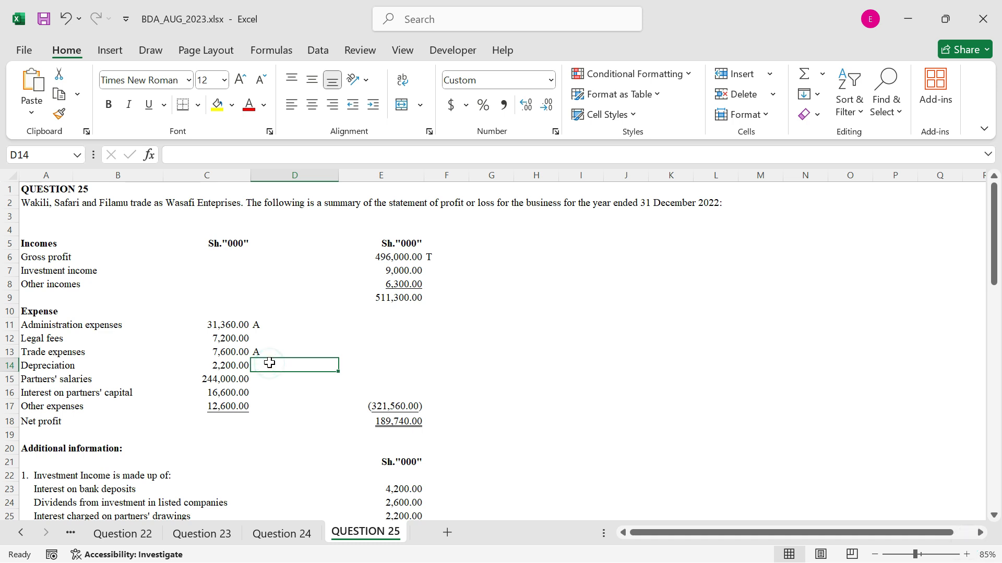
{"action": "type", "text": "NA"}
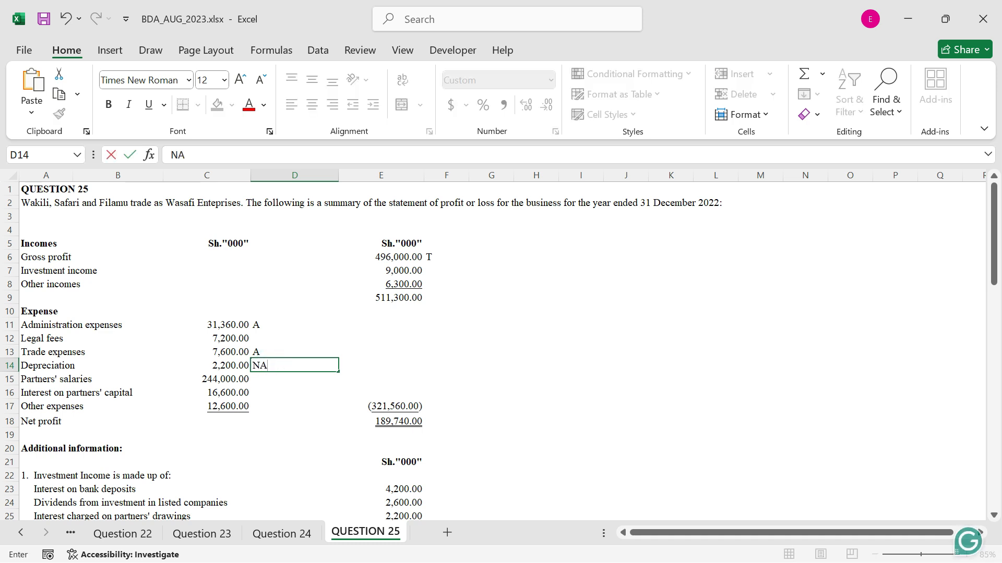
{"action": "left_click", "coordinate": [269, 377]}
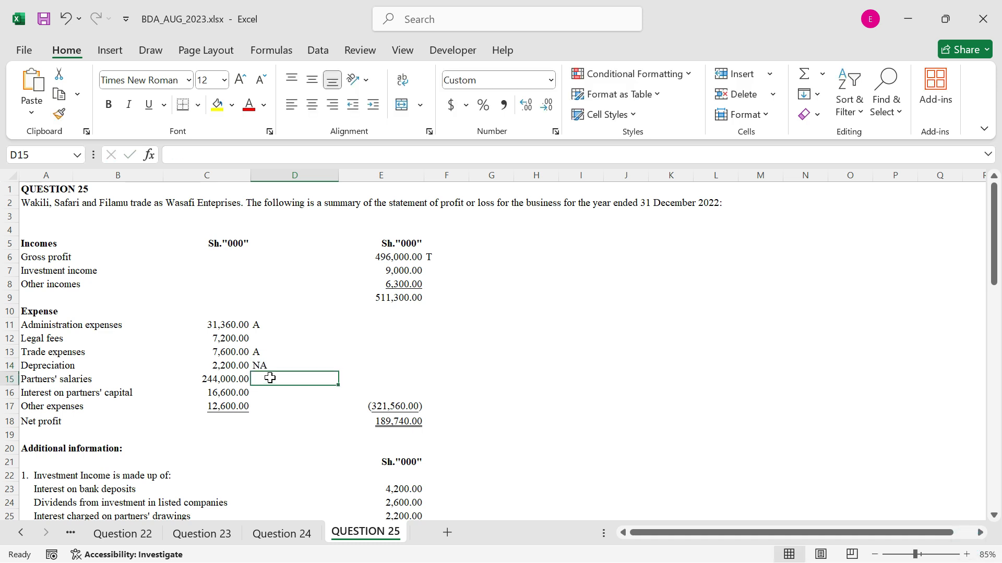
{"action": "type", "text": "NA"}
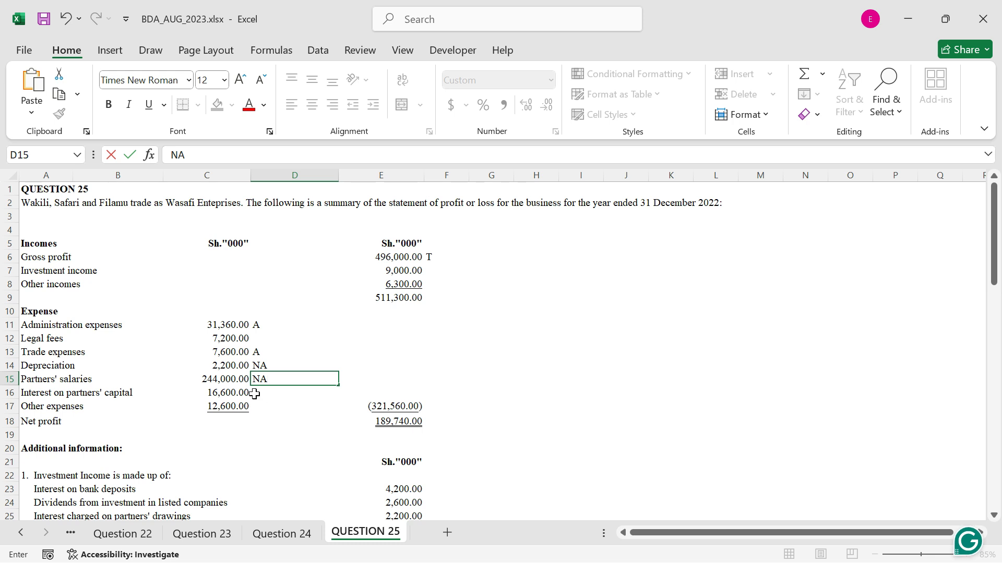
{"action": "left_click", "coordinate": [255, 393]}
{"action": "type", "text": "NA"}
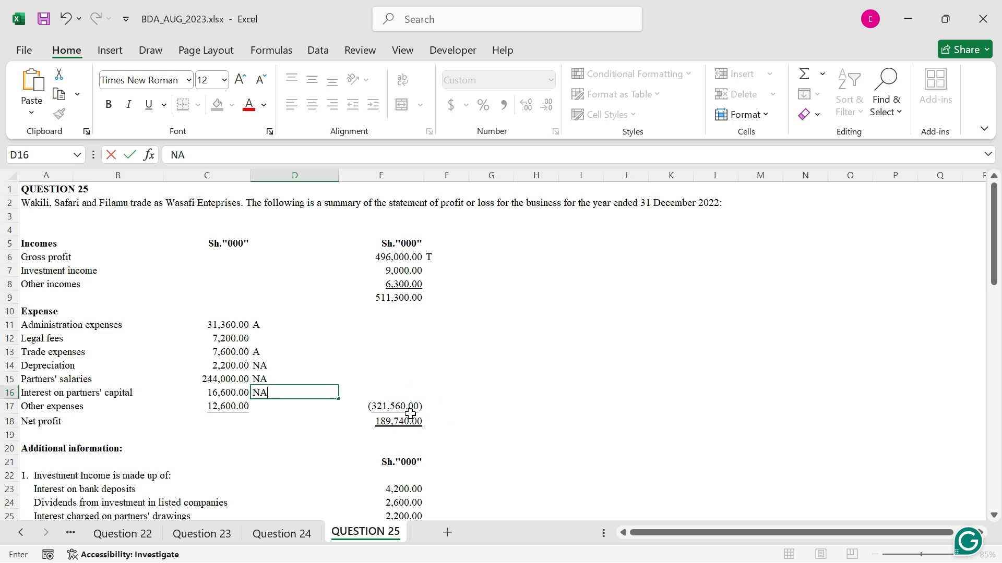
Enter "WHT is final" beside interest on bank deposits in F23 and fill it down to dividends in F24
{"action": "scroll", "coordinate": [410, 413], "scroll_direction": "down", "scroll_amount": 1}
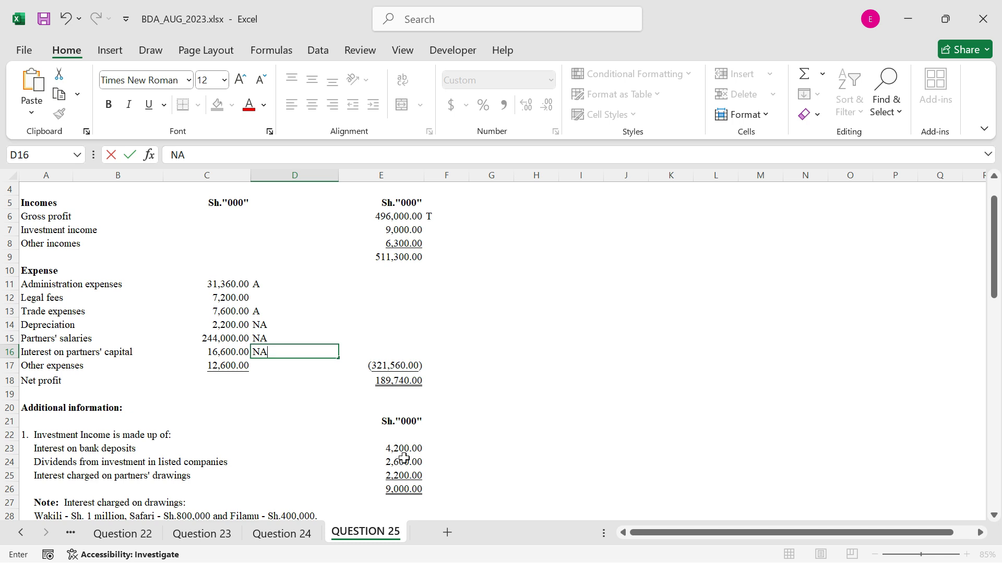
{"action": "left_click", "coordinate": [444, 449]}
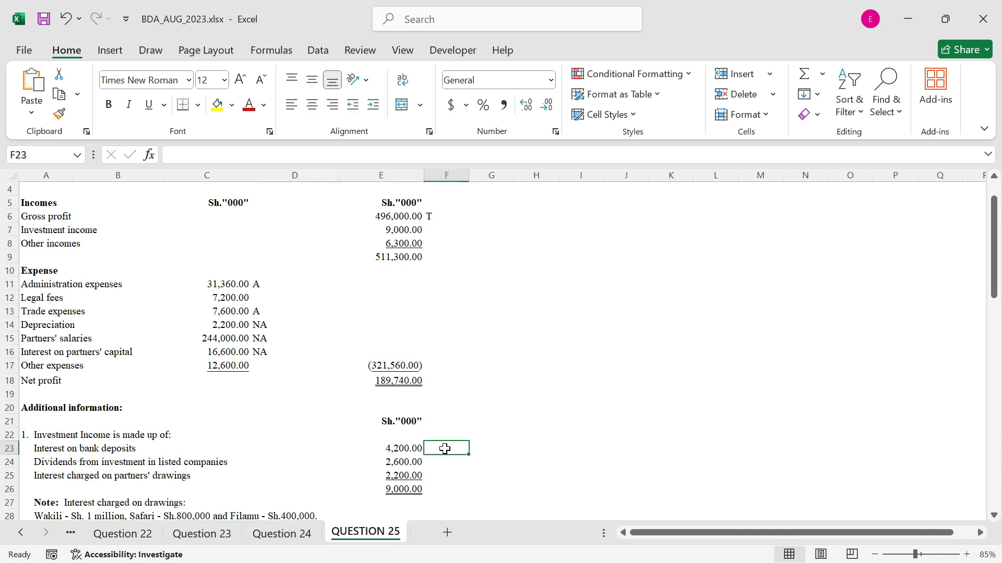
{"action": "type", "text": "WHT "}
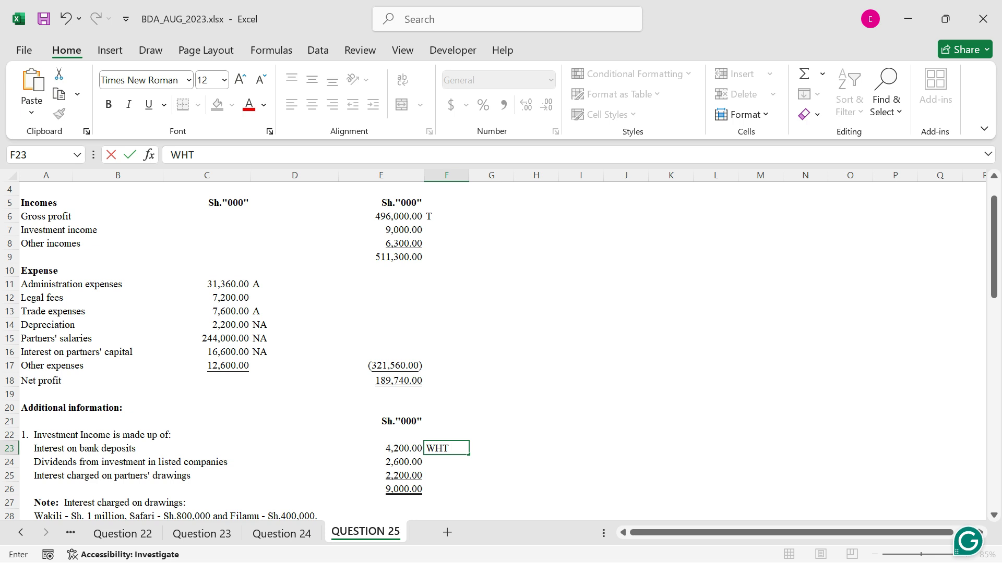
{"action": "type", "text": "is final"}
{"action": "key", "text": "ctrl+Return"}
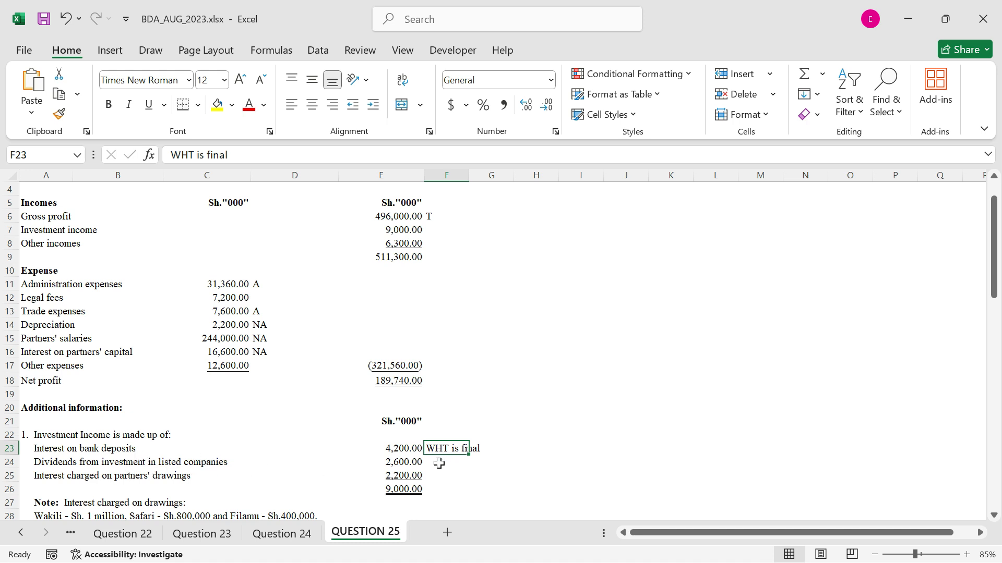
{"action": "mouse_move", "coordinate": [468, 457]}
{"action": "left_mouse_down"}
{"action": "mouse_move", "coordinate": [468, 472]}
{"action": "mouse_move", "coordinate": [481, 464]}
{"action": "left_mouse_up"}
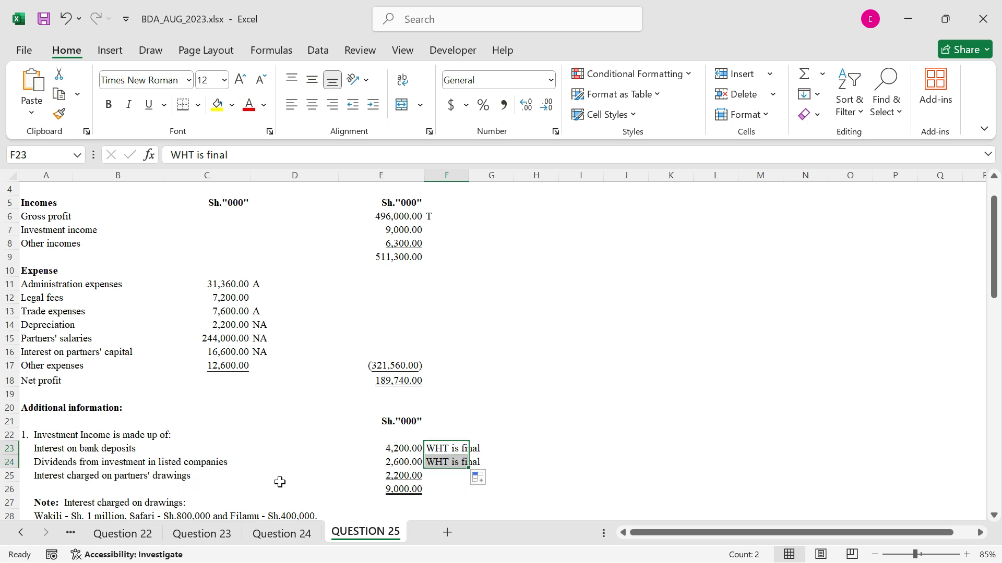
Mark interest charged on partners' drawings as NT in F25
{"action": "left_click", "coordinate": [439, 477]}
{"action": "type", "text": "nt"}
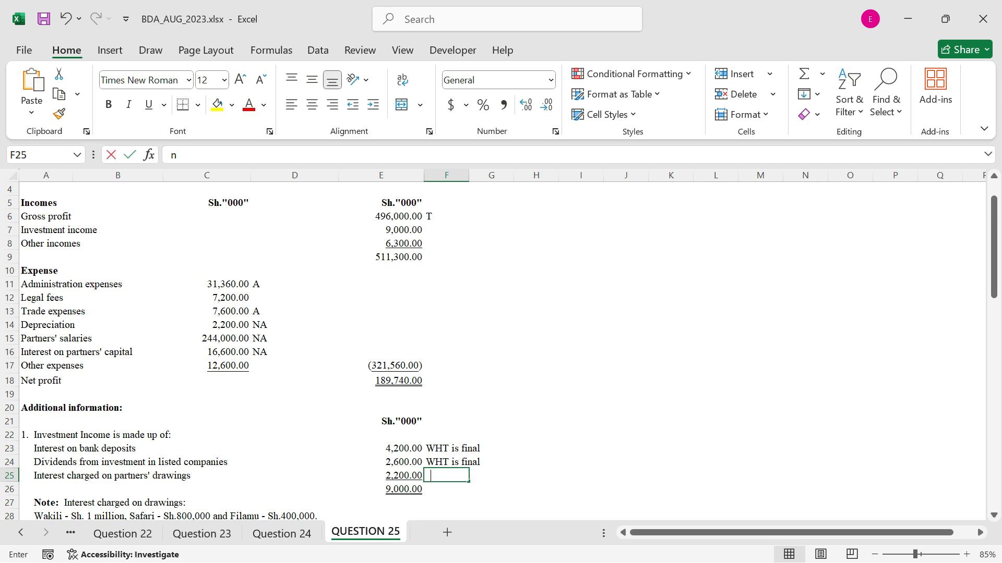
{"action": "key", "text": "BackSpace"}
{"action": "key", "text": "BackSpace"}
{"action": "type", "text": "NT"}
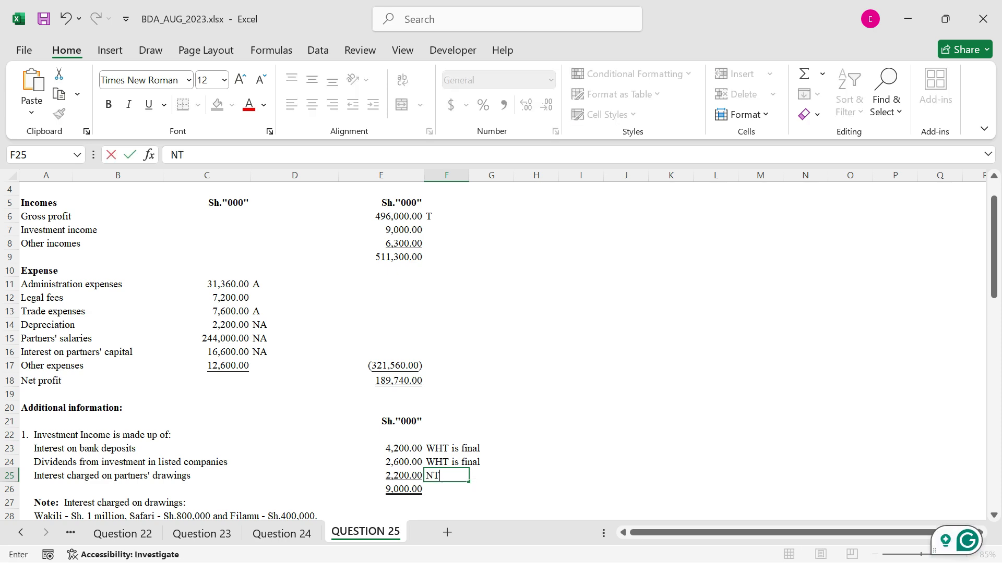
{"action": "key", "text": "ctrl+Return"}
Enter NT beside the gain on sale of furniture in F32 and the insurance compensation in F33
{"action": "scroll", "coordinate": [444, 417], "scroll_direction": "down", "scroll_amount": 3}
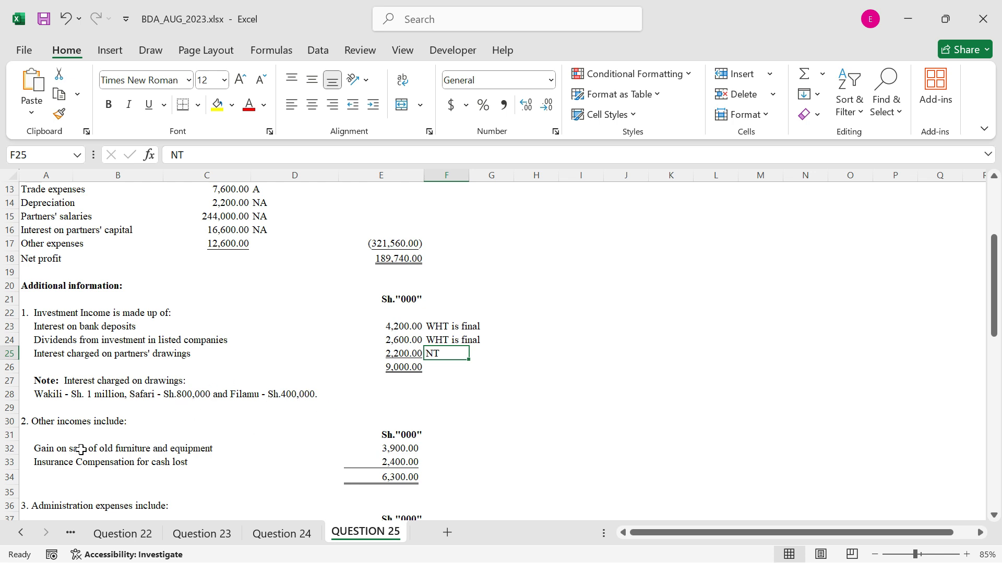
{"action": "left_click", "coordinate": [435, 451]}
{"action": "type", "text": "NT"}
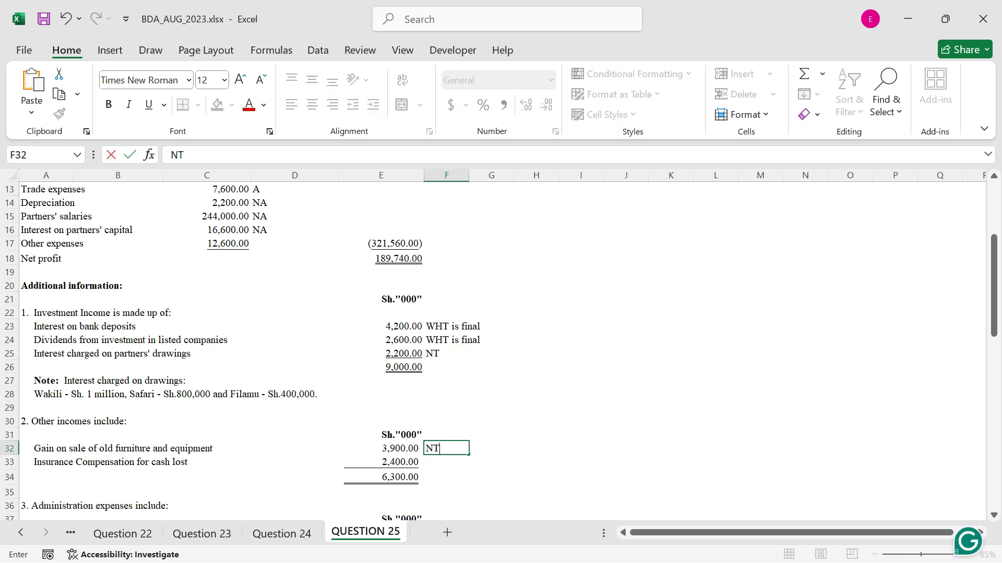
{"action": "key", "text": "Return"}
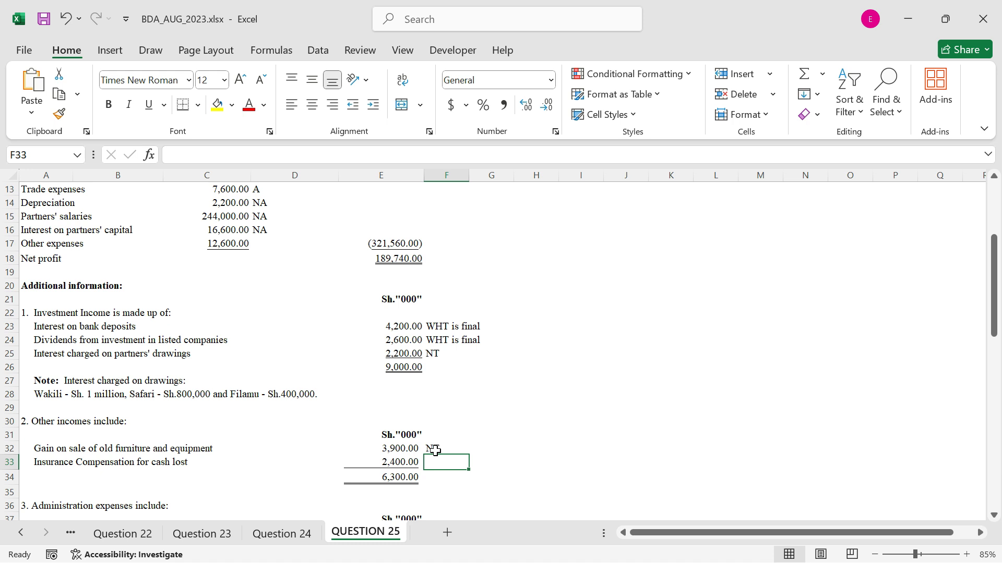
{"action": "type", "text": "NT"}
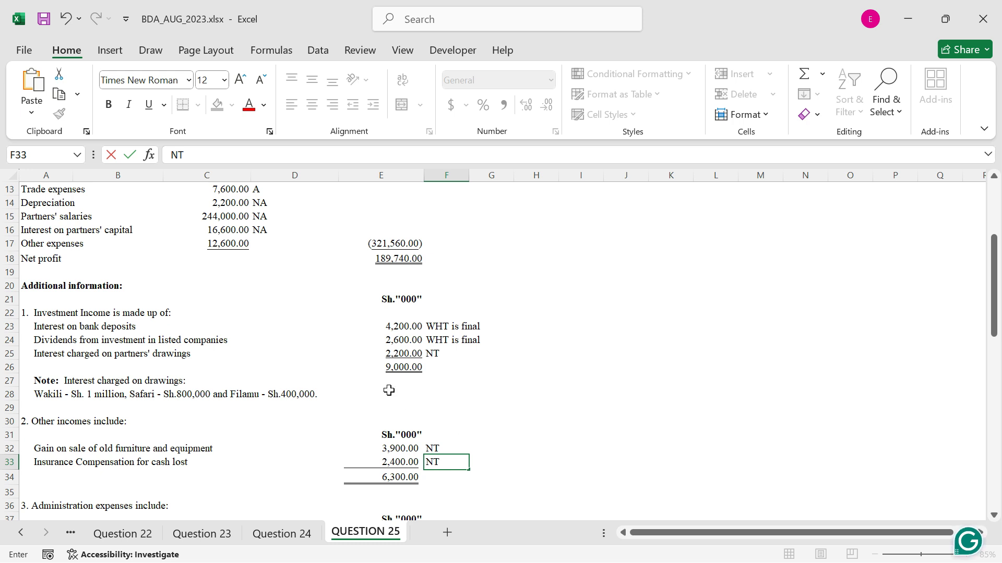
Mark the administration expenses in column F: A for rent, NA for billboard advertisement and A for general expenses
{"action": "scroll", "coordinate": [388, 381], "scroll_direction": "down", "scroll_amount": 3}
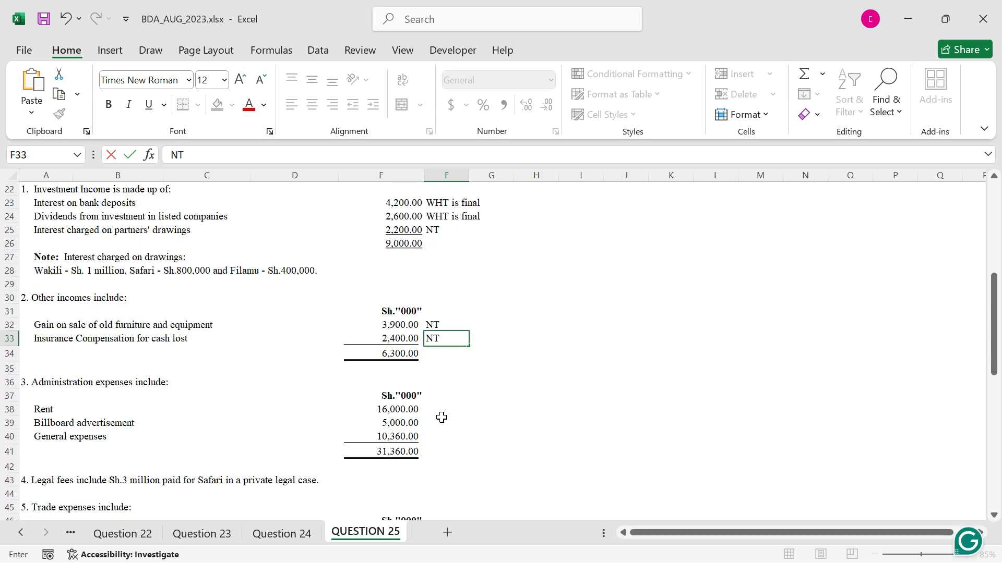
{"action": "left_click", "coordinate": [438, 406]}
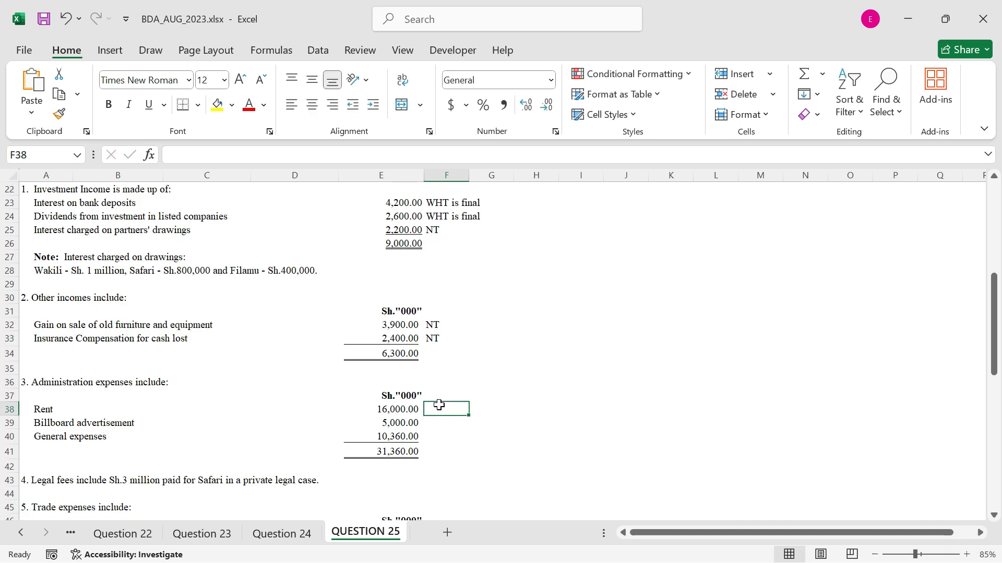
{"action": "type", "text": "A"}
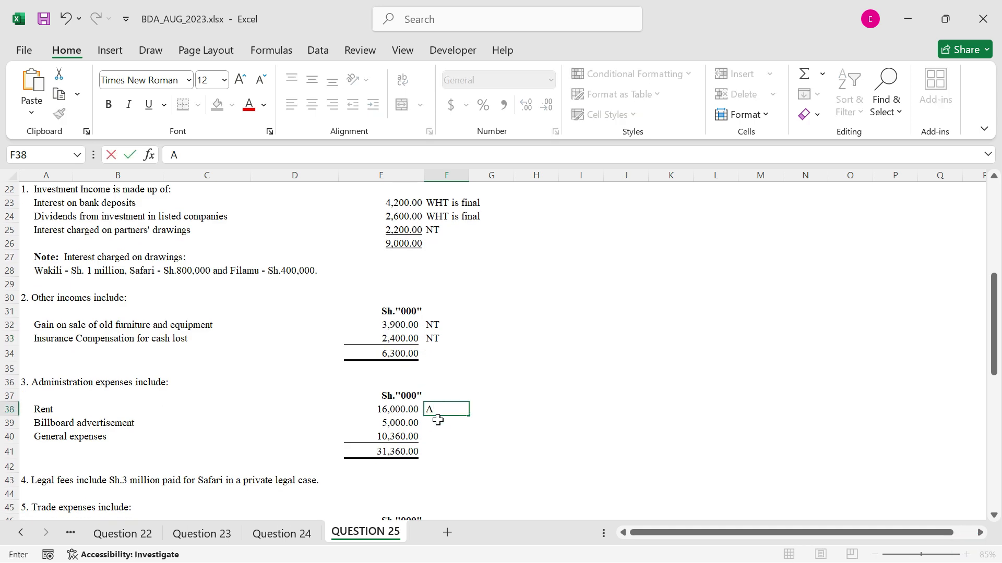
{"action": "key", "text": "Return"}
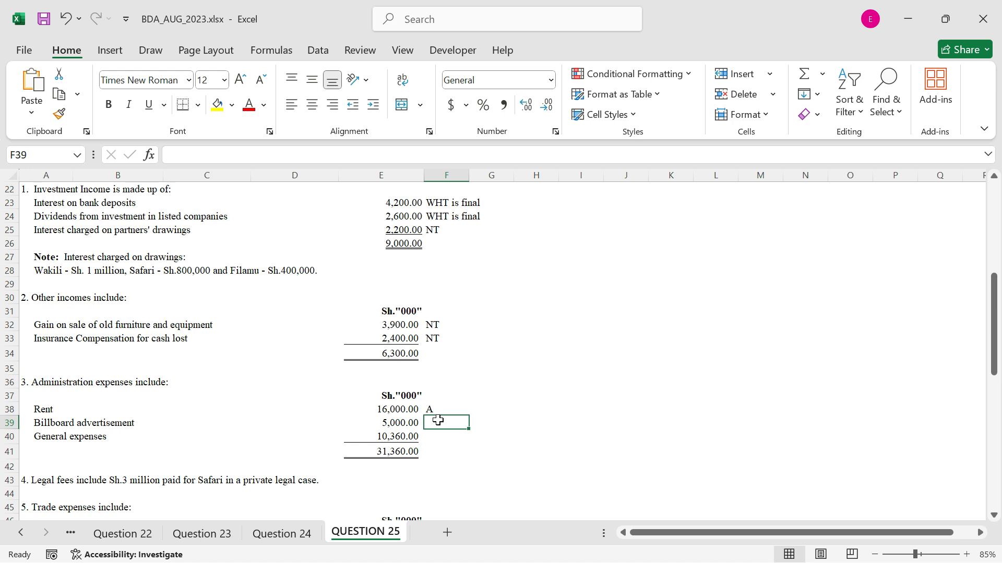
{"action": "type", "text": "NA"}
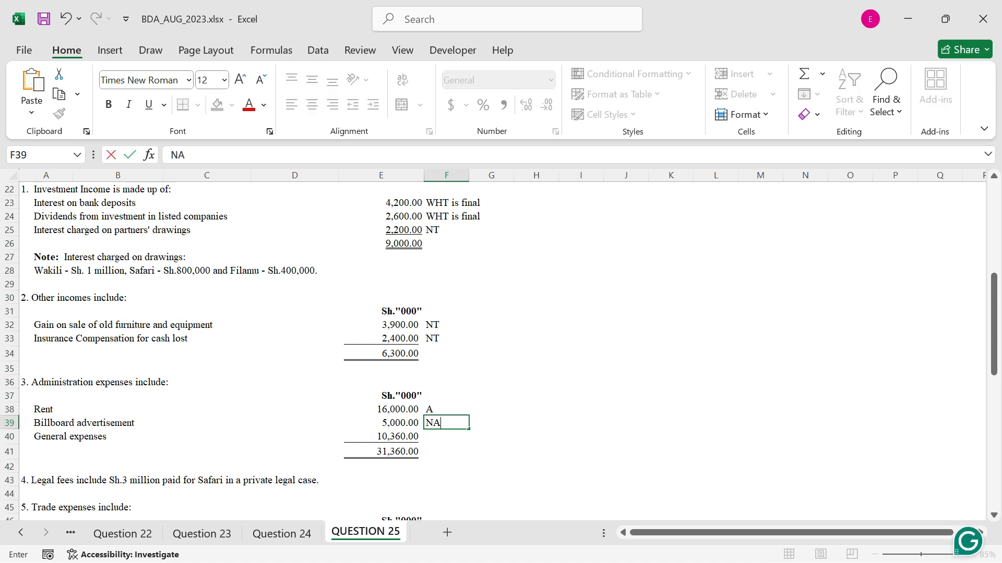
{"action": "left_click", "coordinate": [437, 420]}
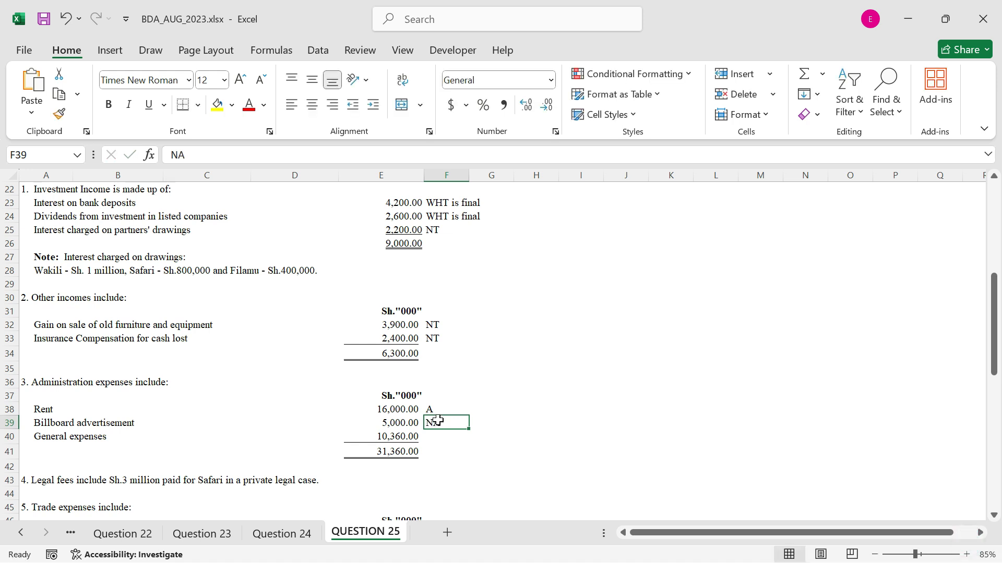
{"action": "left_click", "coordinate": [441, 439]}
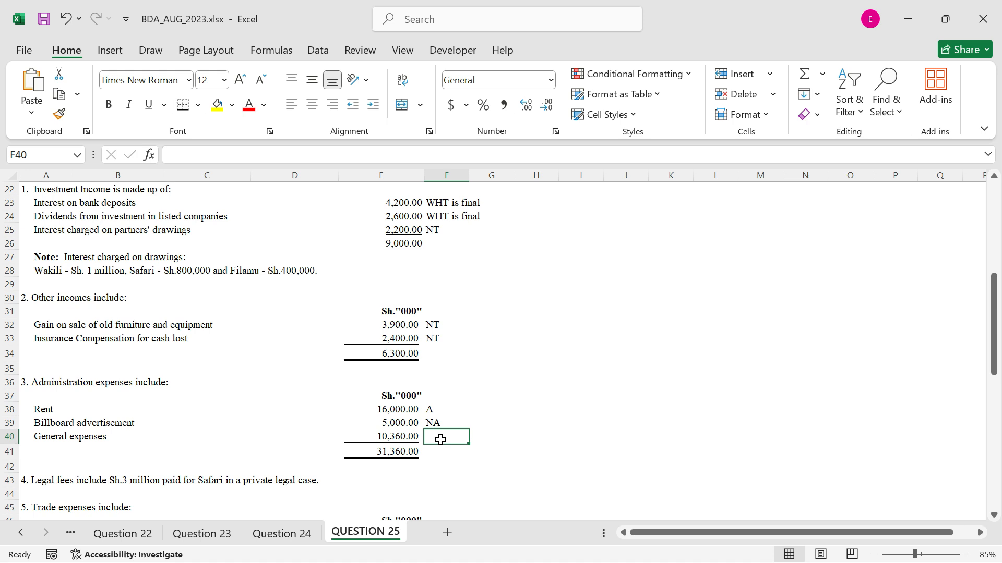
{"action": "type", "text": "A"}
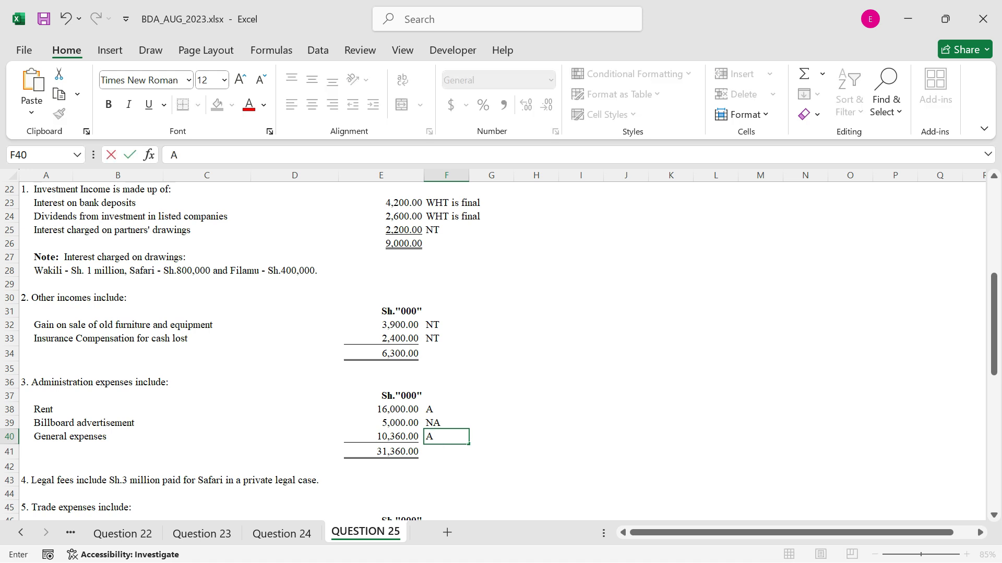
{"action": "left_click", "coordinate": [443, 438]}
Enter NA in E43 beside the note on legal fees paid for a partner's private case
{"action": "scroll", "coordinate": [420, 390], "scroll_direction": "down", "scroll_amount": 1}
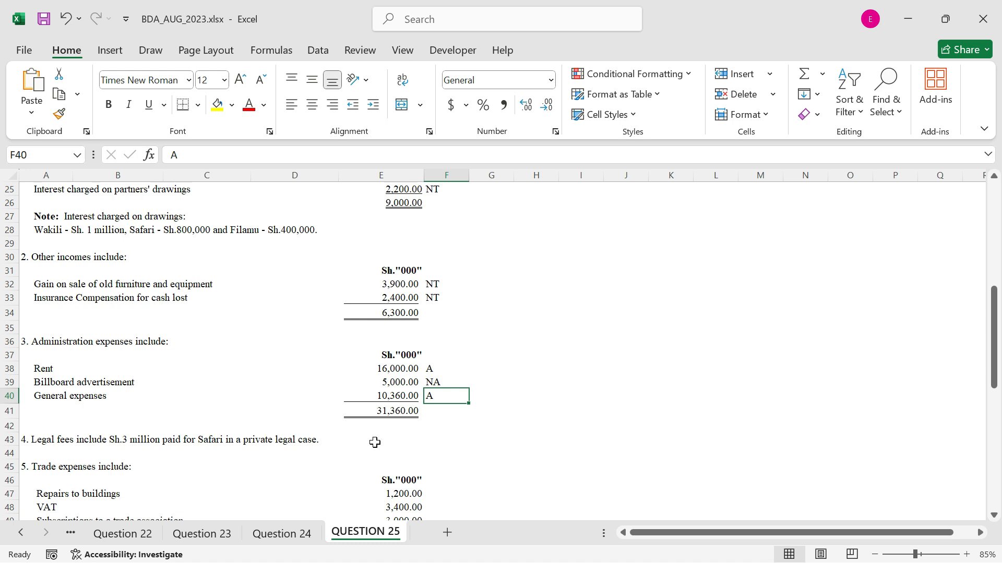
{"action": "left_click", "coordinate": [374, 443]}
{"action": "type", "text": "NA"}
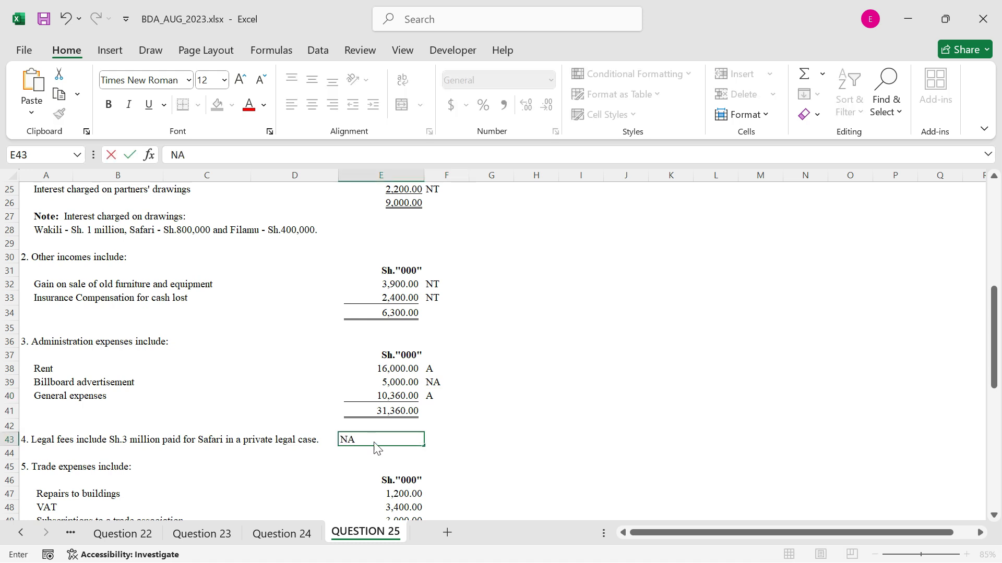
Mark the trade expenses in F47:F49: A for repairs to buildings, NA for VAT and A for trade association subscriptions
{"action": "scroll", "coordinate": [438, 434], "scroll_direction": "down", "scroll_amount": 2}
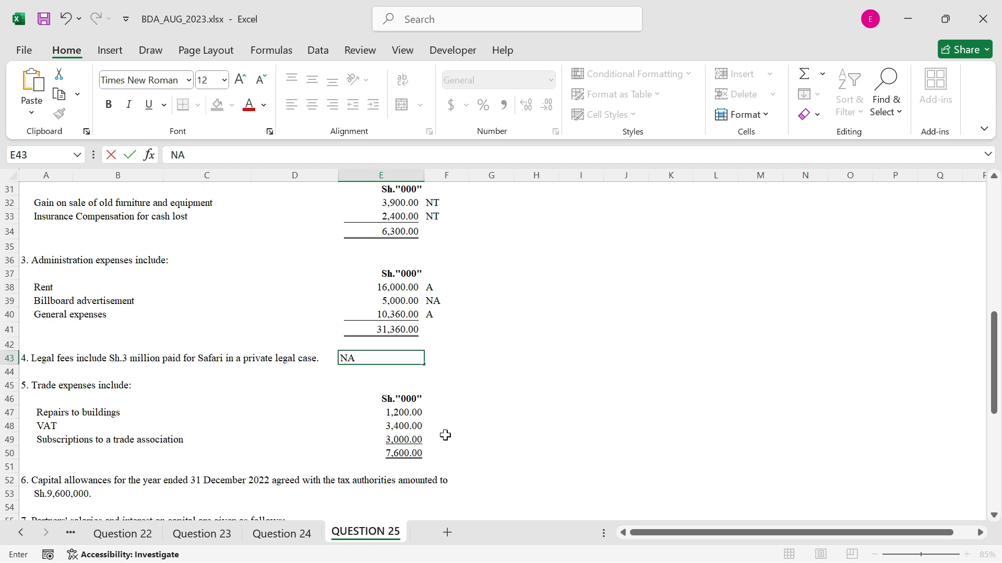
{"action": "left_click", "coordinate": [441, 413]}
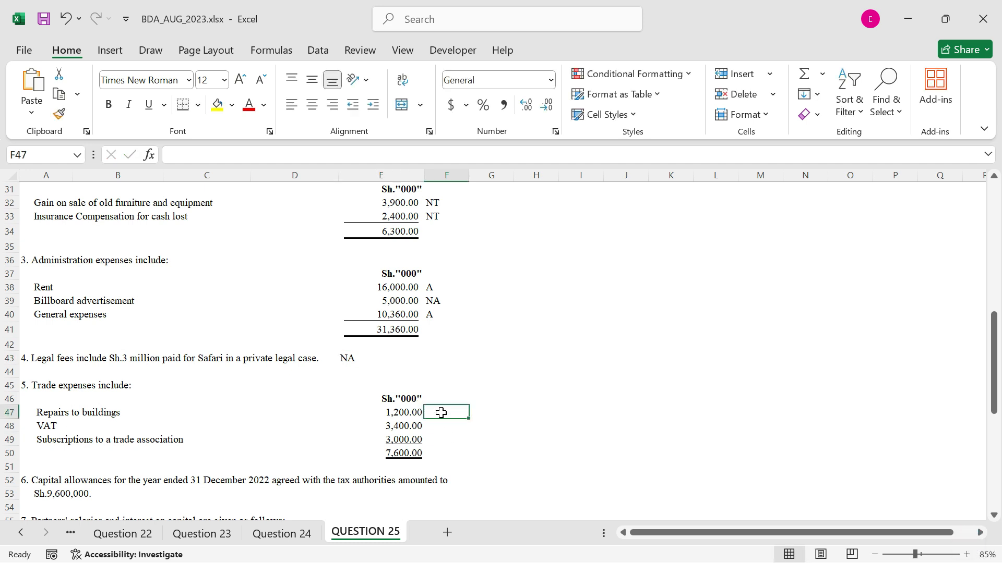
{"action": "type", "text": "A"}
{"action": "left_click", "coordinate": [436, 426]}
{"action": "type", "text": "A"}
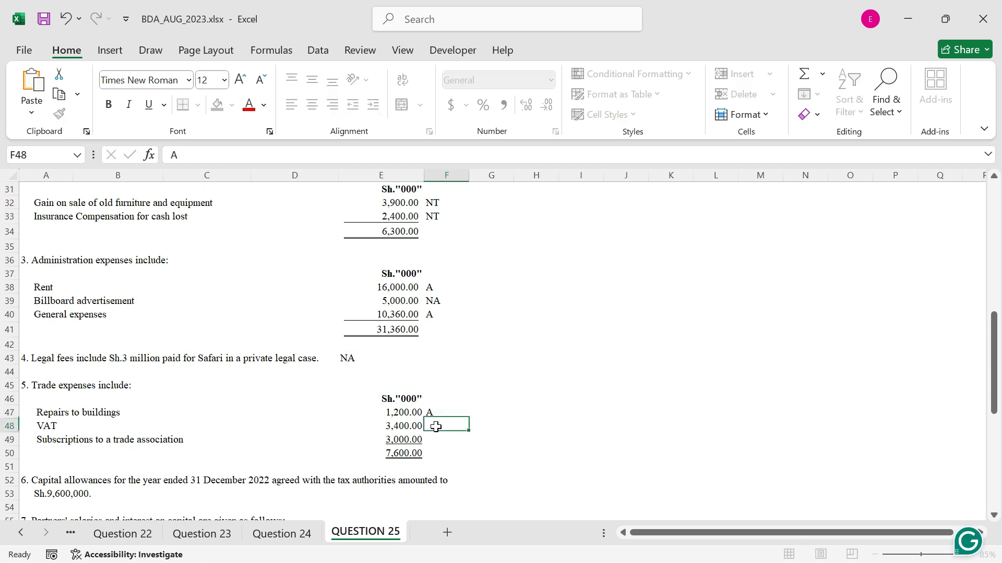
{"action": "key", "text": "Escape"}
{"action": "type", "text": "NA"}
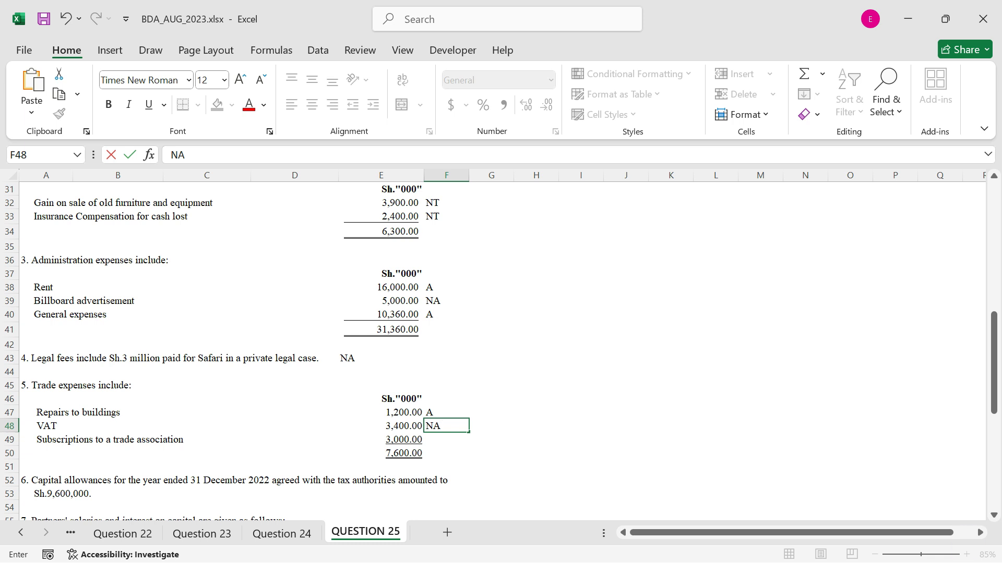
{"action": "left_click", "coordinate": [436, 439]}
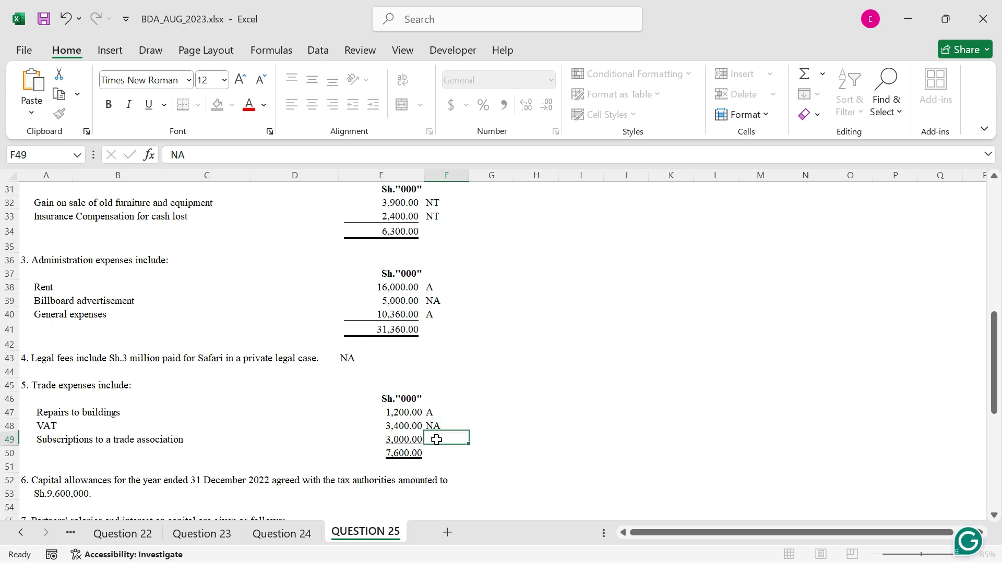
{"action": "type", "text": "A"}
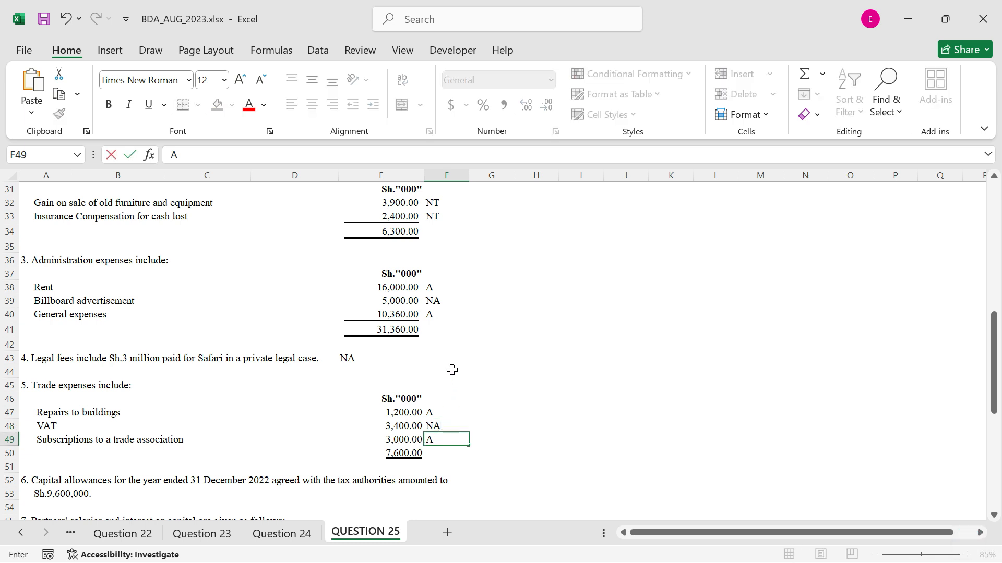
Enter A in F53 beside the capital allowances agreed with the tax authorities
{"action": "scroll", "coordinate": [452, 370], "scroll_direction": "down", "scroll_amount": 1}
{"action": "scroll", "coordinate": [452, 370], "scroll_direction": "down", "scroll_amount": 2}
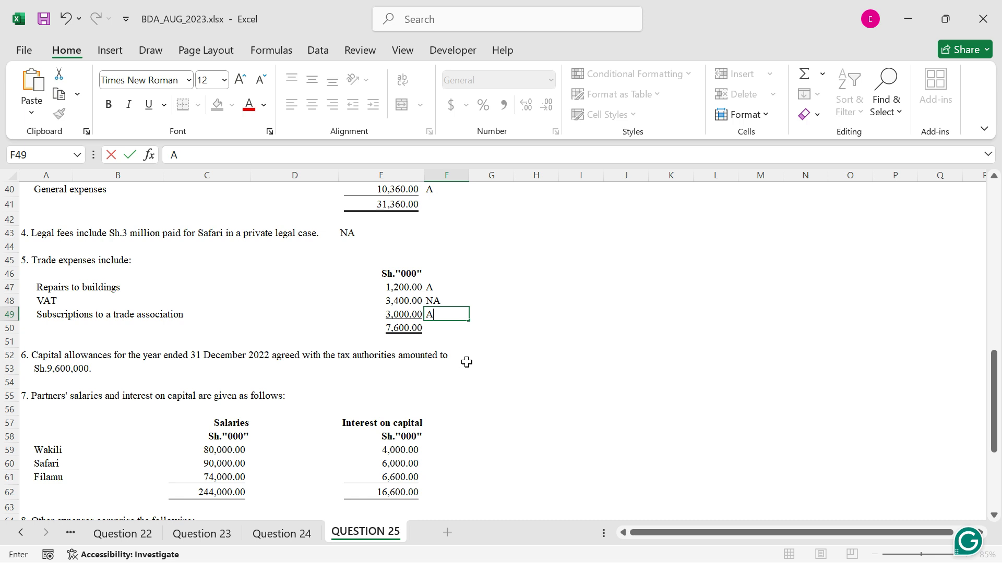
{"action": "left_click", "coordinate": [466, 365]}
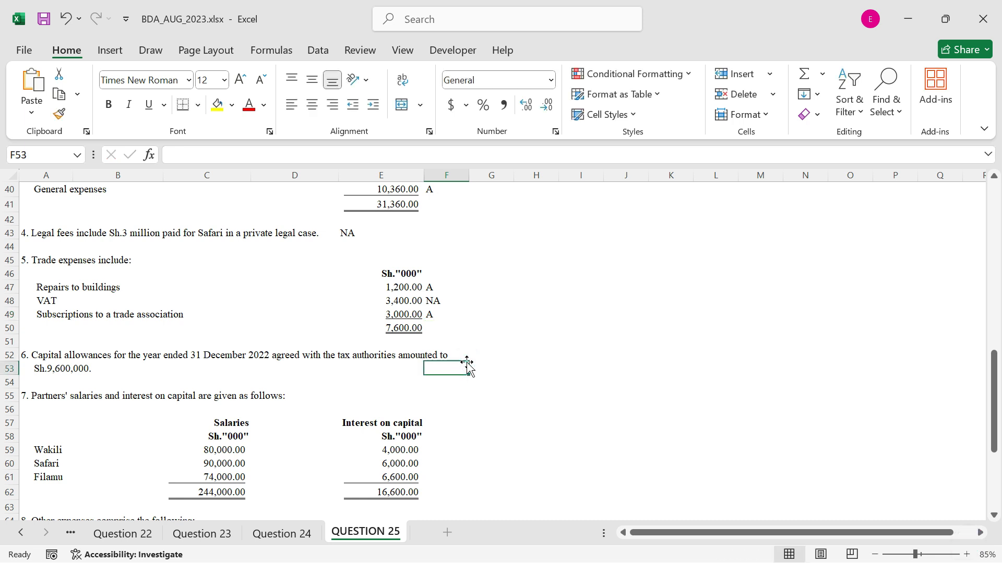
{"action": "type", "text": "A"}
Enter A in F66, F67 and F68 beside motor vehicle maintenance, donations and debt collection fees
{"action": "scroll", "coordinate": [469, 377], "scroll_direction": "down", "scroll_amount": 1}
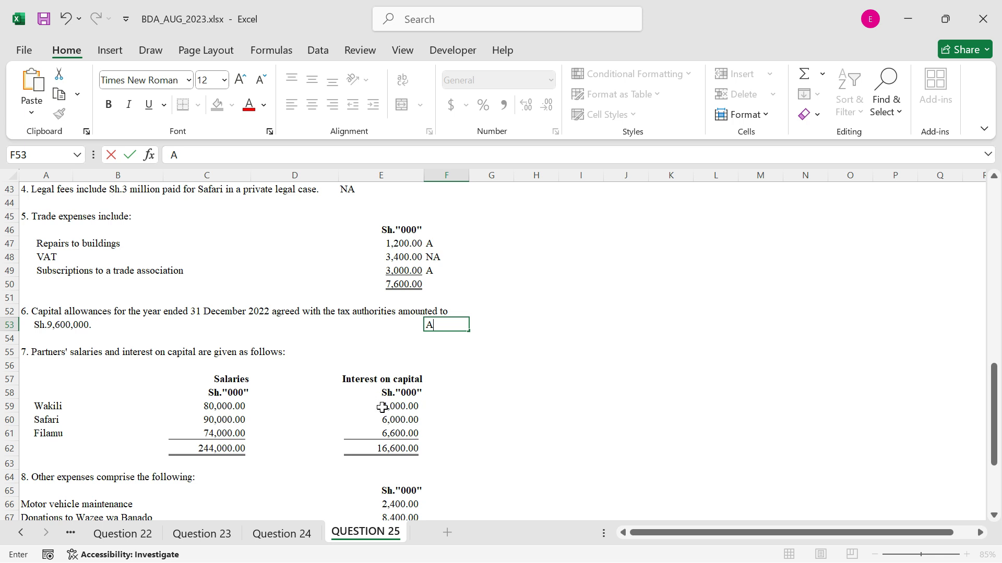
{"action": "scroll", "coordinate": [386, 405], "scroll_direction": "down", "scroll_amount": 3}
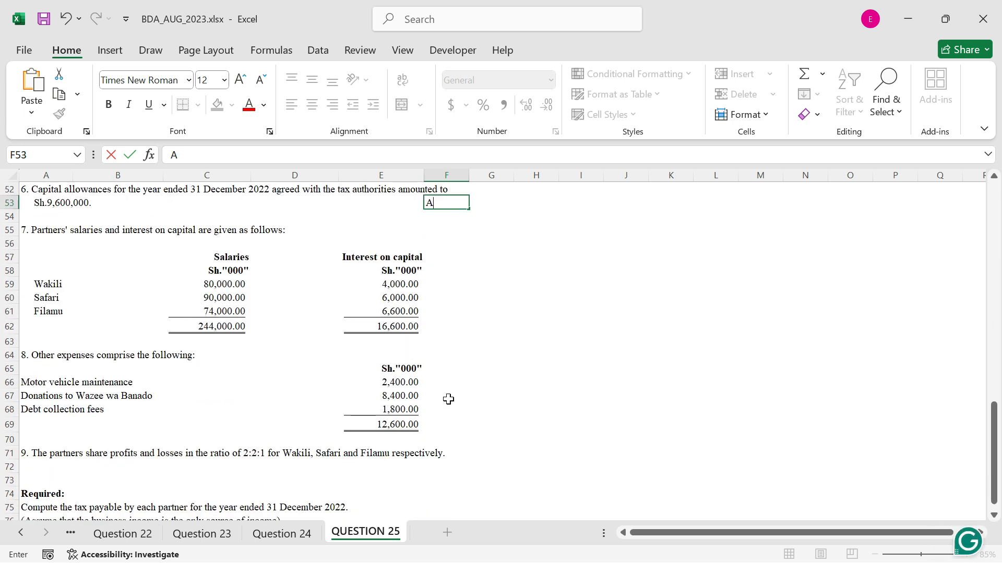
{"action": "left_click", "coordinate": [425, 382]}
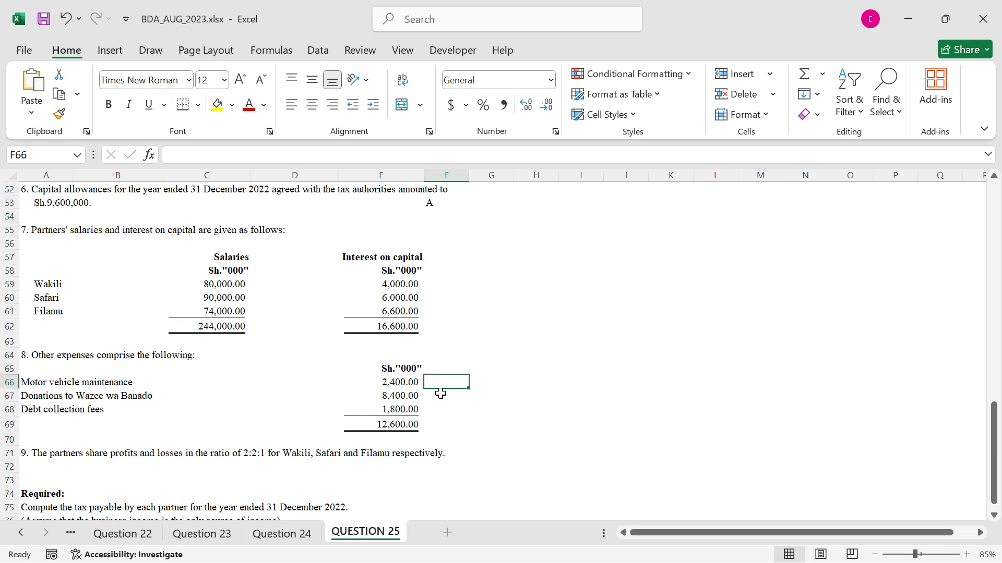
{"action": "type", "text": "A"}
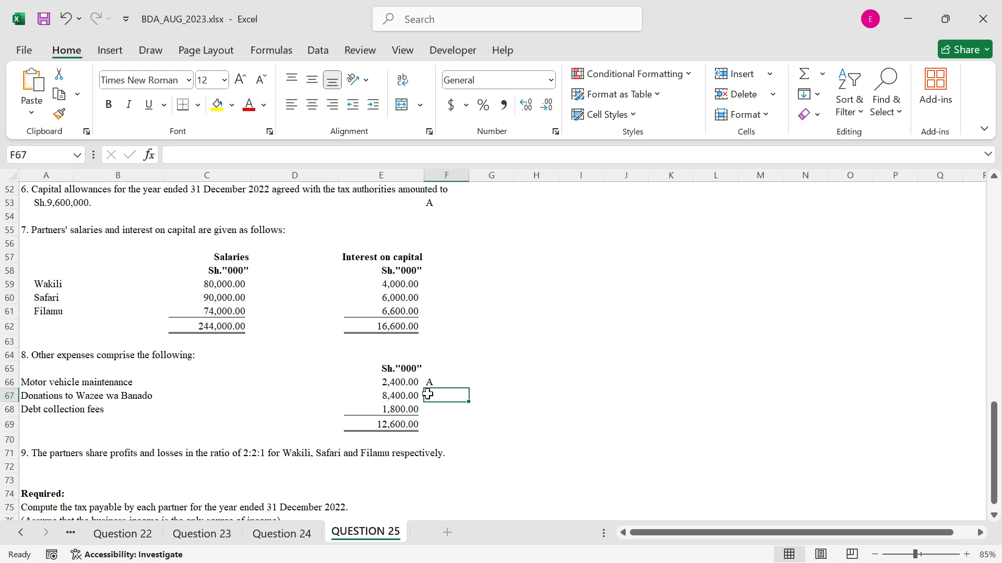
{"action": "type", "text": "A"}
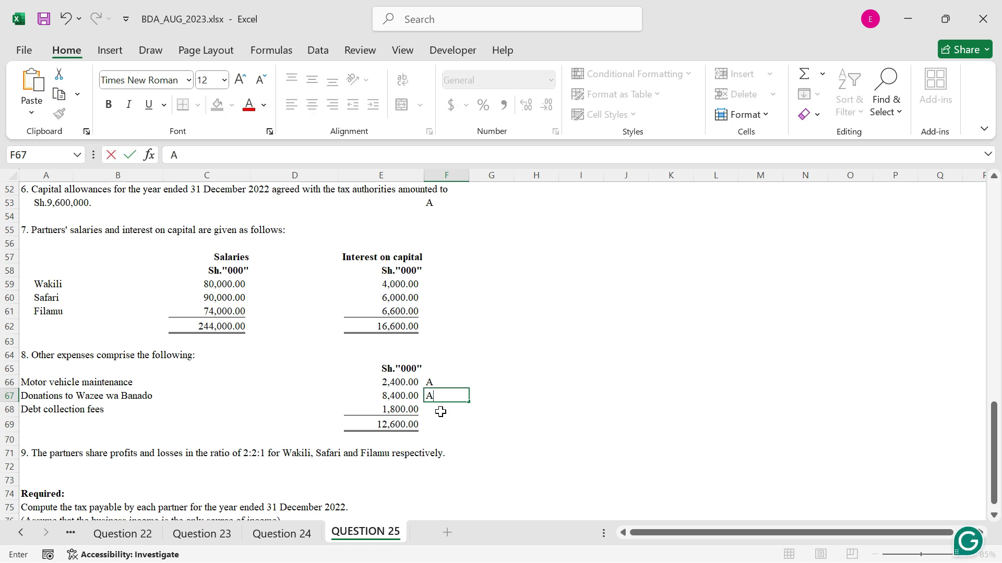
{"action": "left_click", "coordinate": [440, 412]}
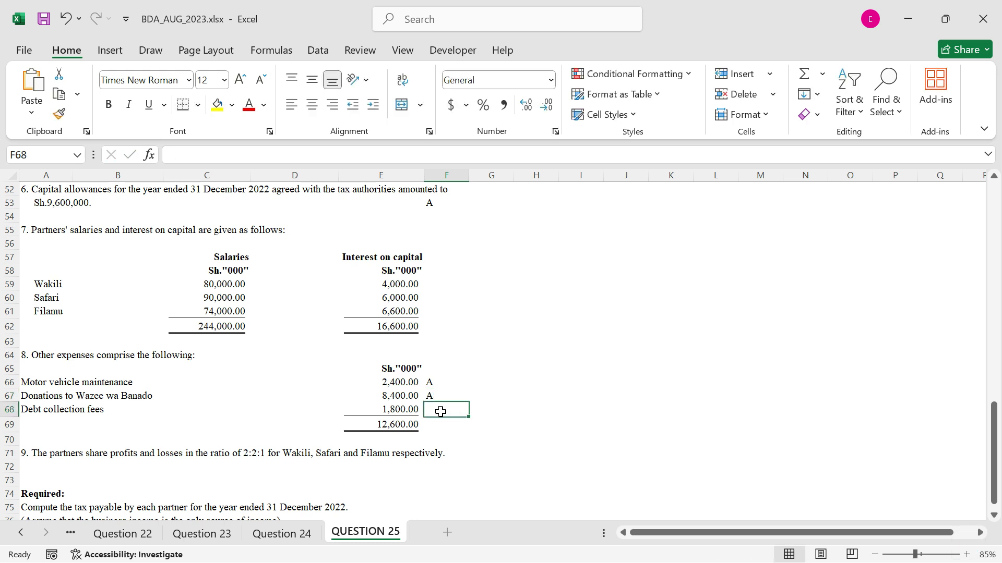
{"action": "type", "text": "A"}
Apply a right border to the whole of column G to separate the question from the answer area
{"action": "scroll", "coordinate": [441, 412], "scroll_direction": "down", "scroll_amount": 1}
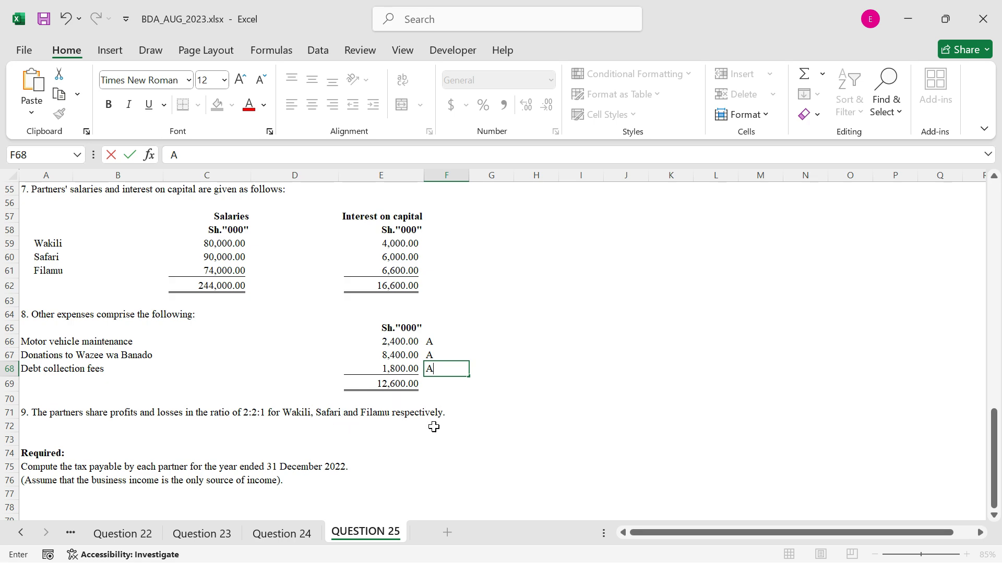
{"action": "scroll", "coordinate": [501, 229], "scroll_direction": "up", "scroll_amount": 11}
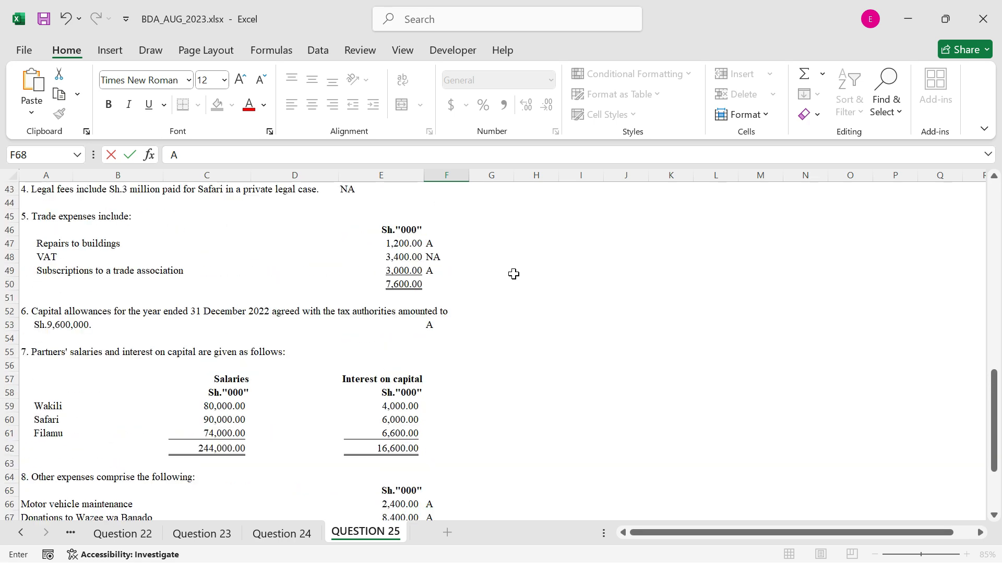
{"action": "scroll", "coordinate": [498, 200], "scroll_direction": "up", "scroll_amount": 7}
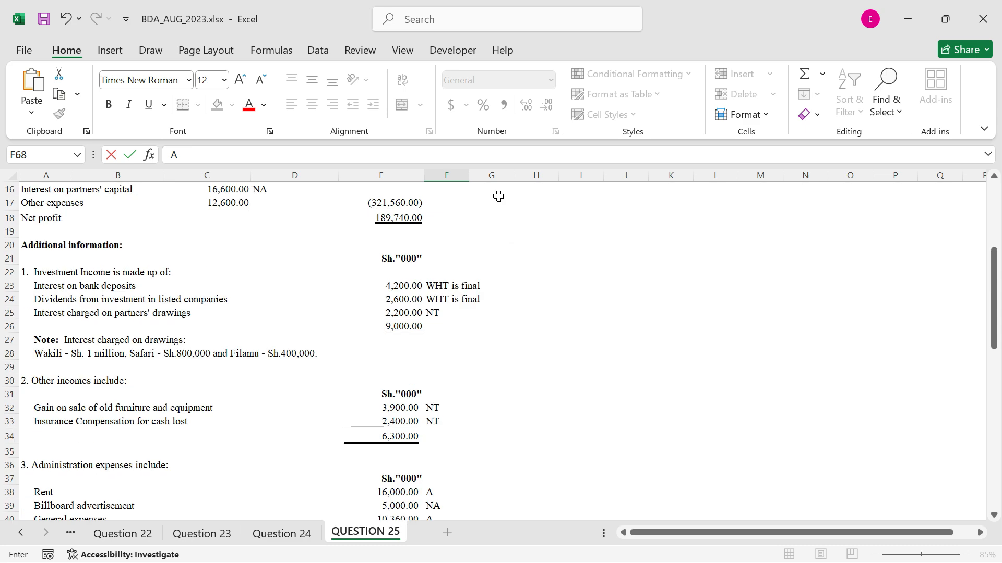
{"action": "left_click", "coordinate": [509, 175]}
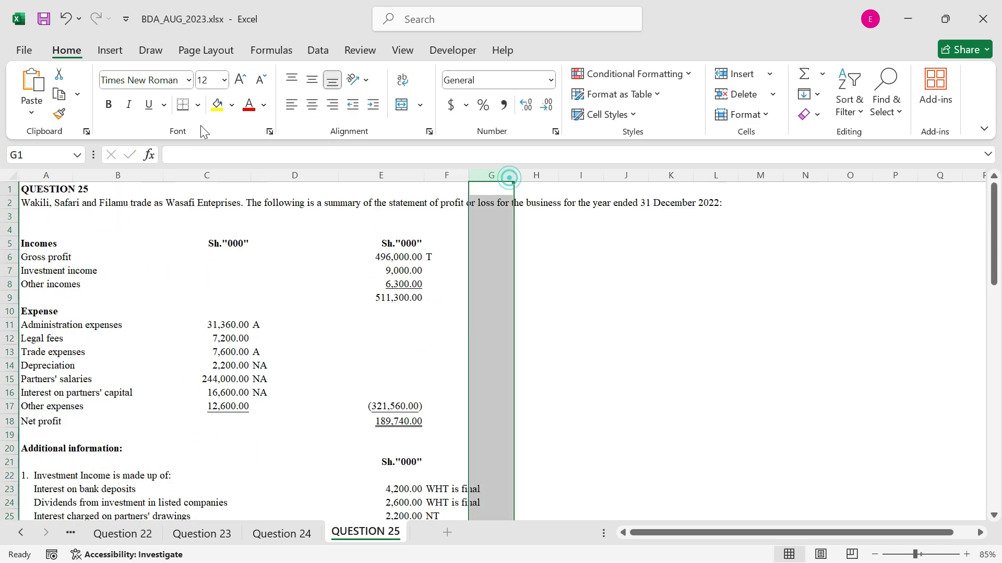
{"action": "left_click", "coordinate": [198, 105]}
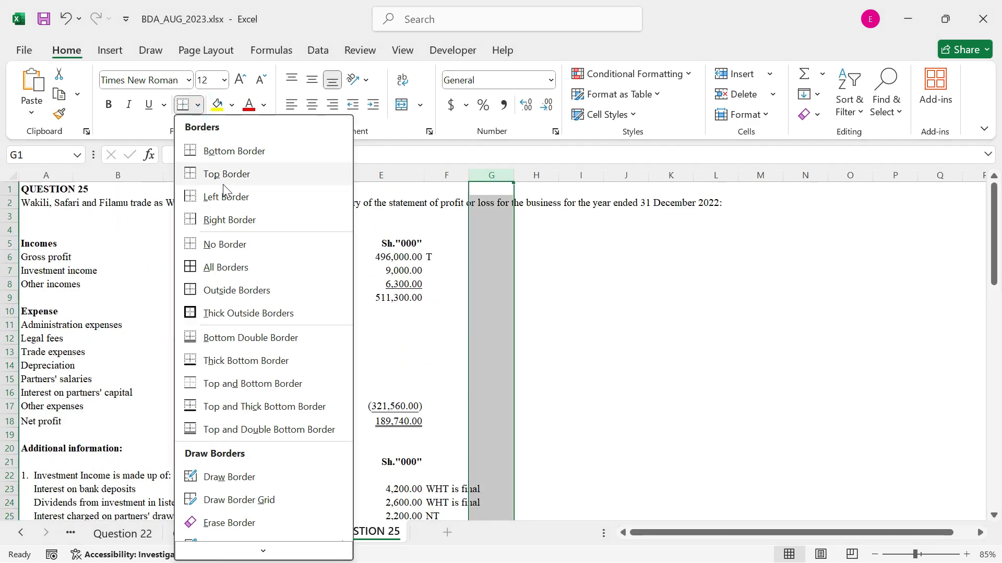
{"action": "left_click", "coordinate": [224, 219]}
Enter the heading ANSWER in H1 and format it bold with an outside border
{"action": "left_click", "coordinate": [532, 191]}
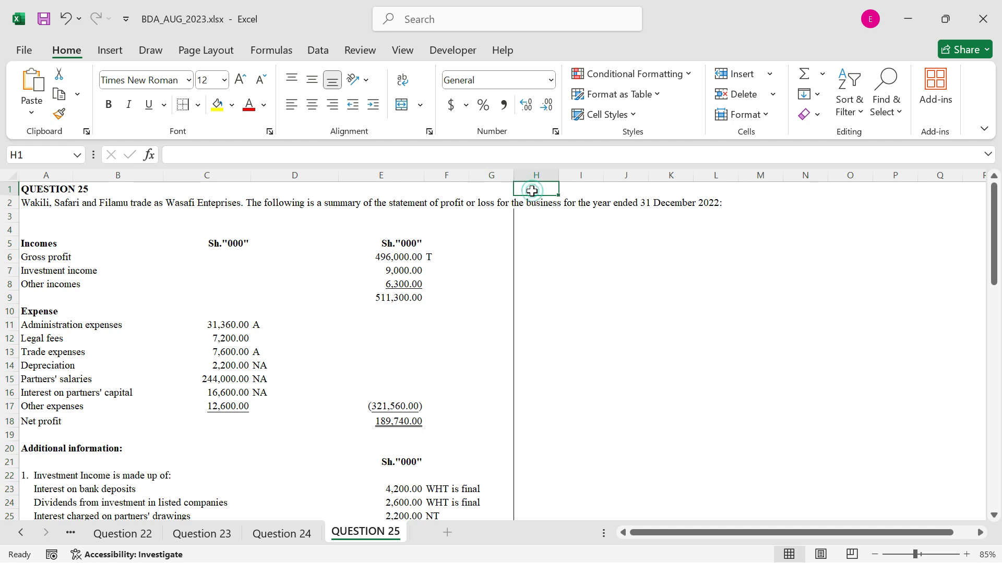
{"action": "type", "text": "ANSWER"}
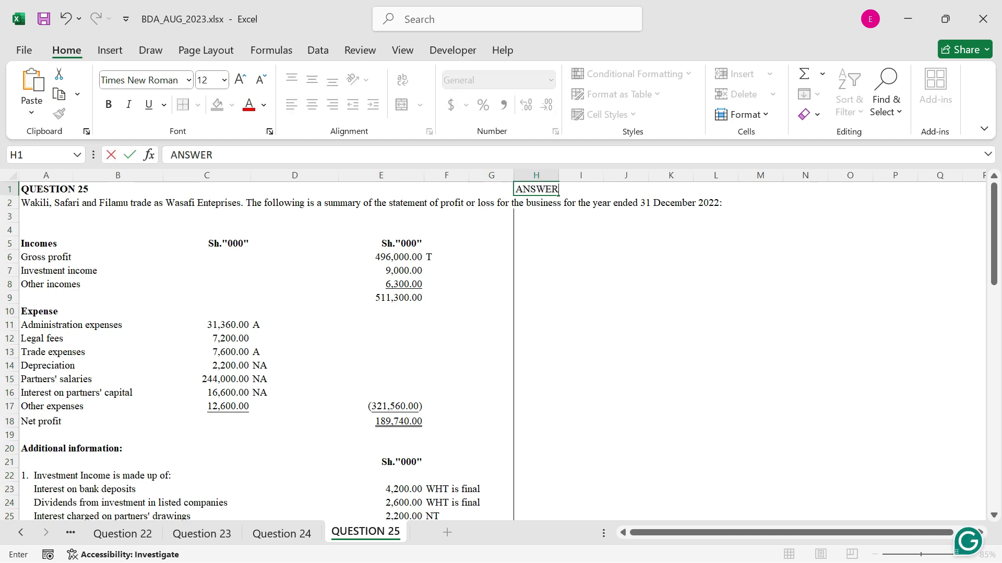
{"action": "key", "text": "ctrl+Return"}
{"action": "left_click", "coordinate": [110, 106]}
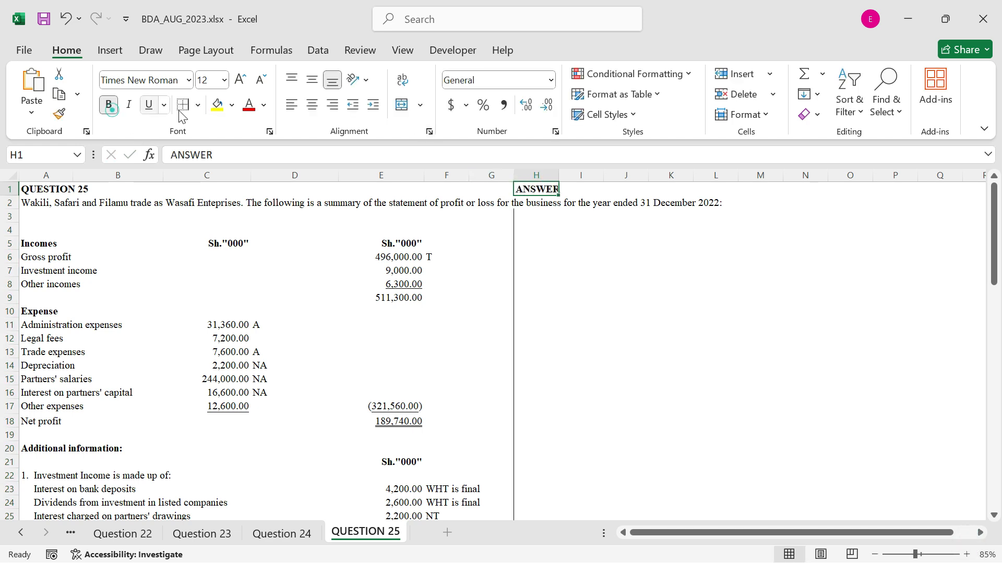
{"action": "left_click", "coordinate": [198, 105]}
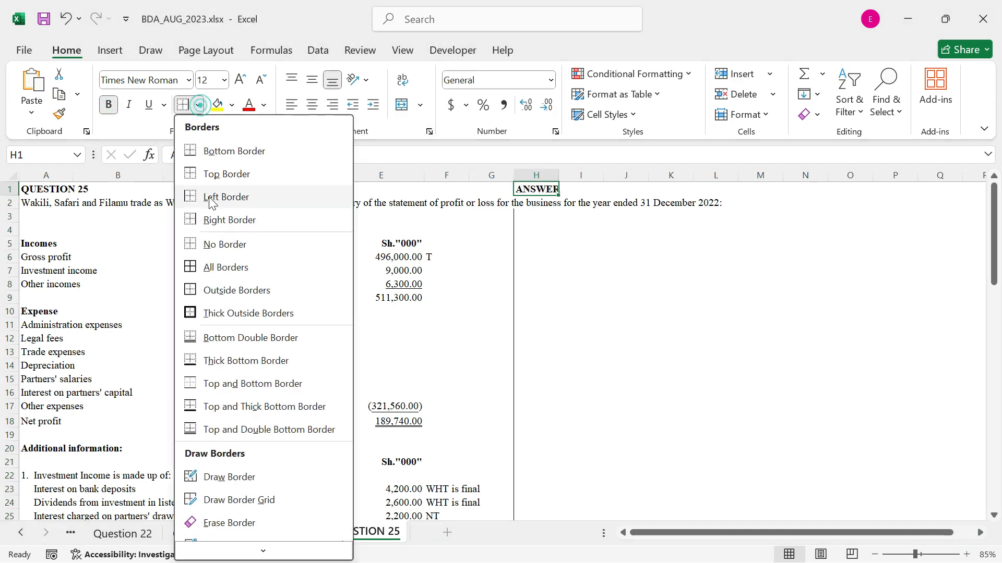
{"action": "left_click", "coordinate": [217, 289]}
Enter the title lines Wasafi Enterprises, Computation of adjusted taxable income and For the year ended 31/12/2022 in H4, H5 and H6
{"action": "left_click", "coordinate": [546, 233]}
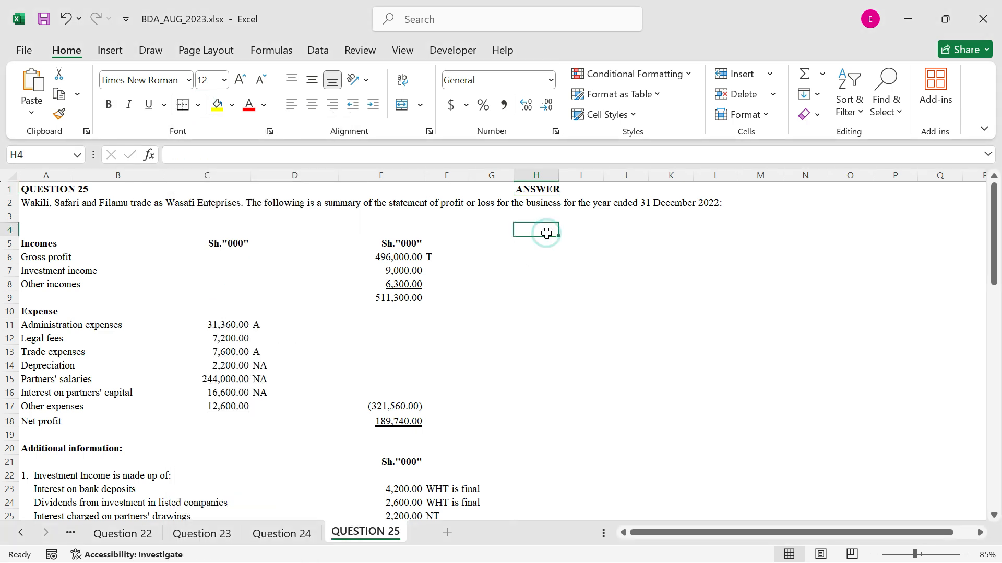
{"action": "type", "text": "Wa"}
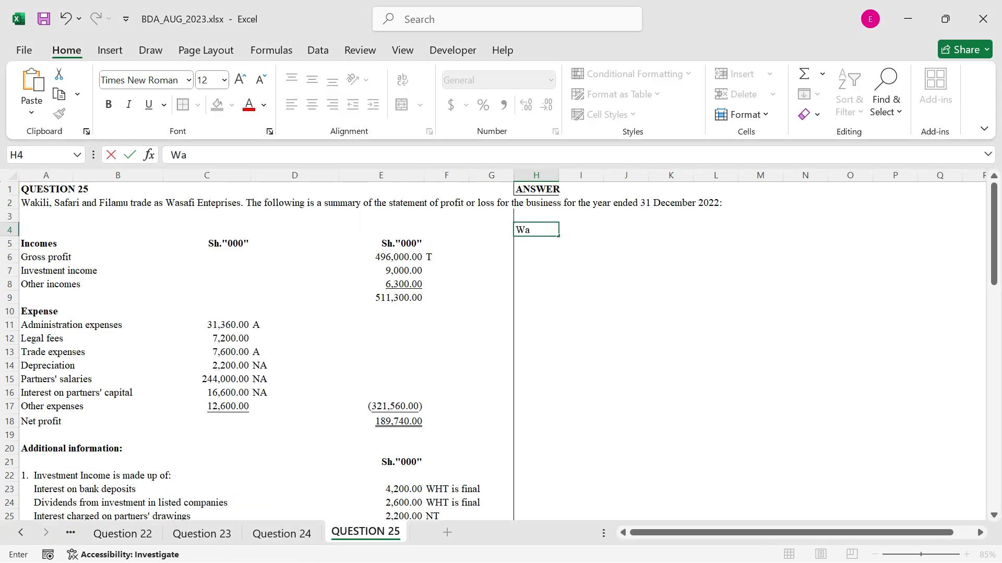
{"action": "type", "text": "safi Ent"}
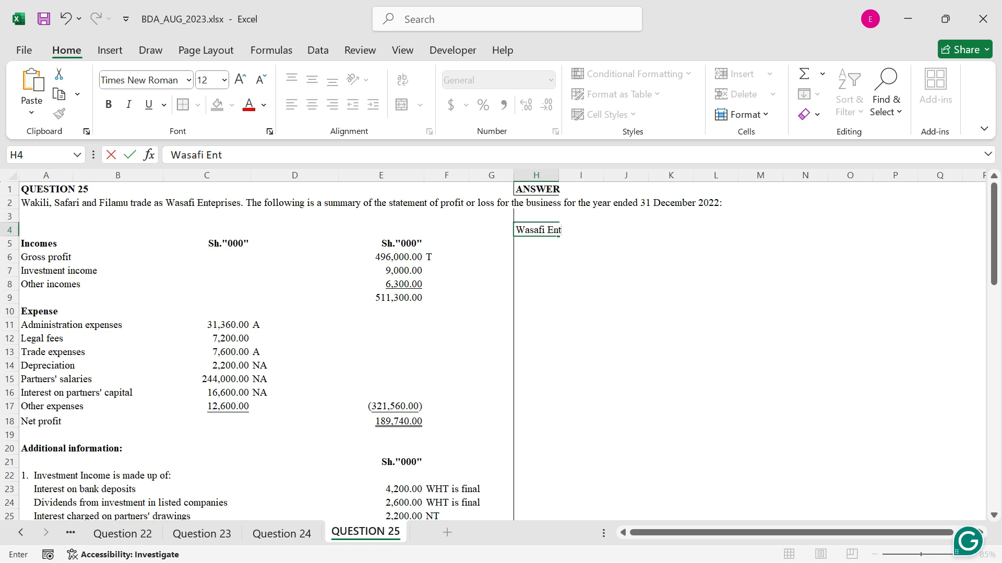
{"action": "type", "text": "erprise"}
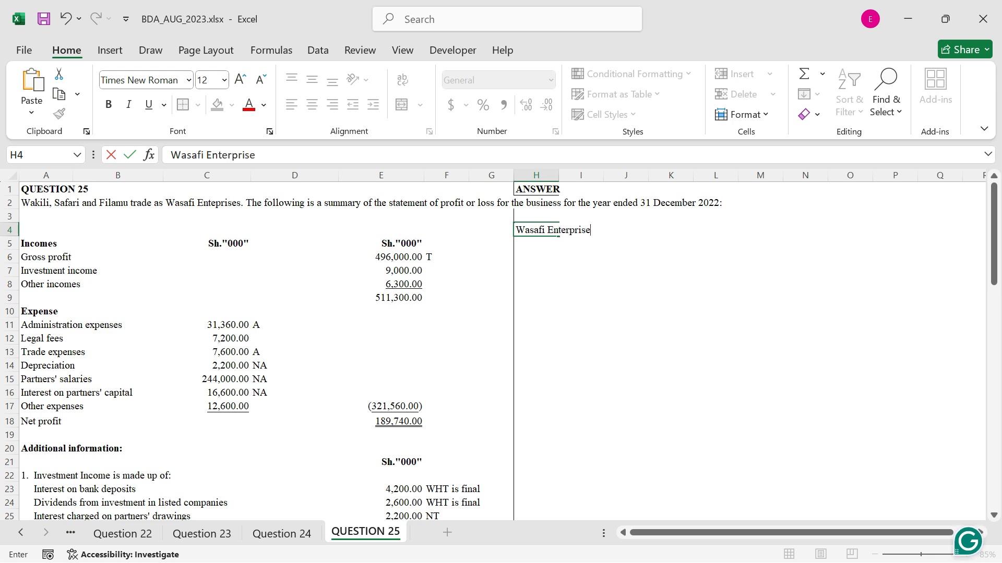
{"action": "type", "text": "s"}
{"action": "key", "text": "Return"}
{"action": "type", "text": "Co"}
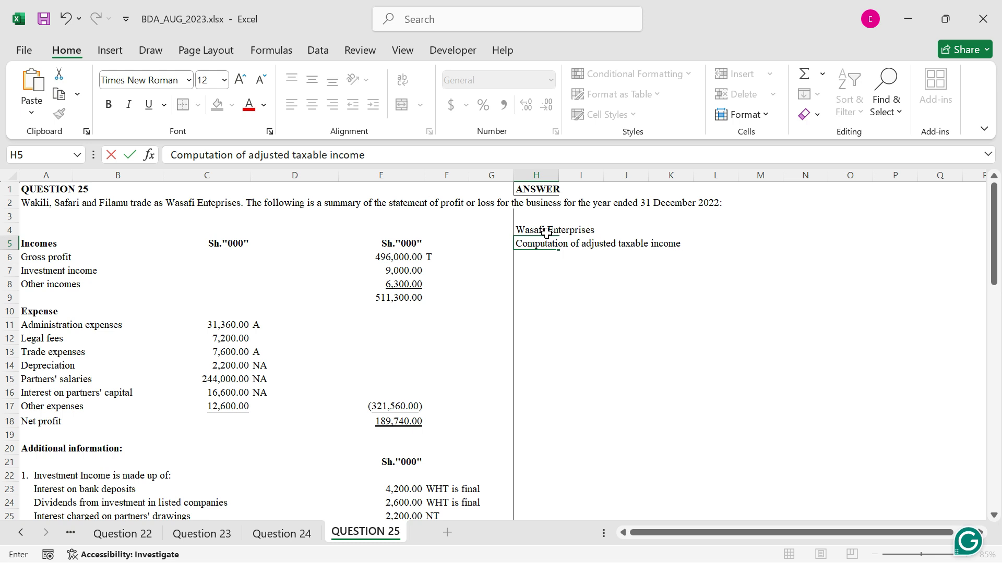
{"action": "key", "text": "Return"}
{"action": "type", "text": "For the year ended 31/"}
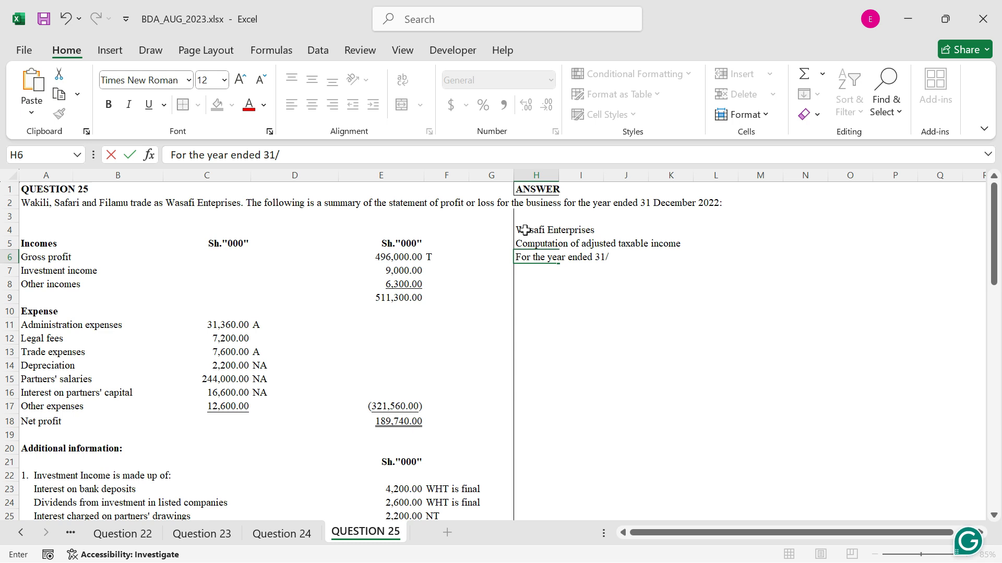
{"action": "type", "text": "022"}
{"action": "key", "text": "ctrl+Return"}
Format the titles in H4:H6 bold and italic, and apply a top border to H7:I7 beneath them
{"action": "left_click_drag", "start_coordinate": [524, 229], "coordinate": [537, 256]}
{"action": "key", "text": "ctrl+b"}
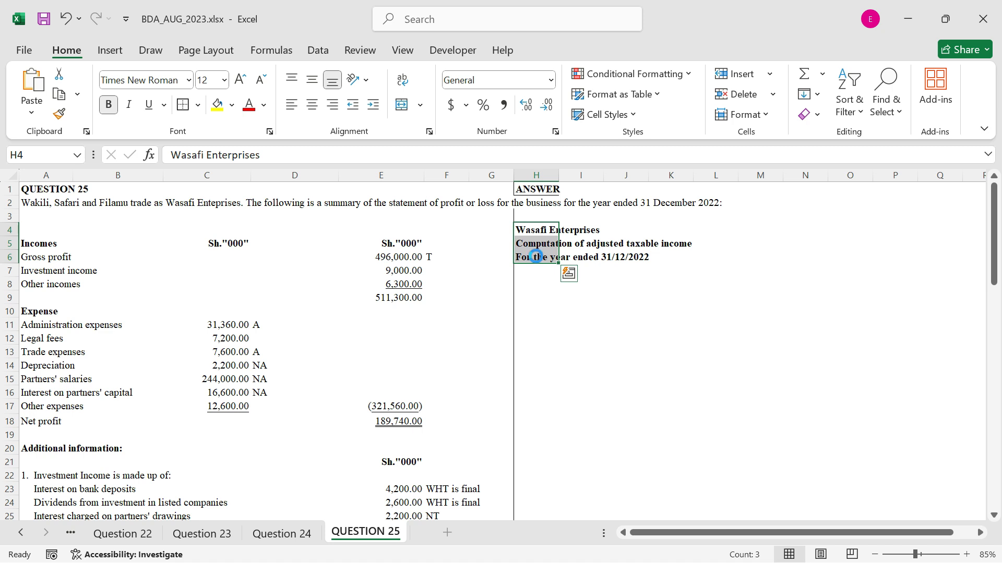
{"action": "key", "text": "ctrl+i"}
{"action": "left_click_drag", "start_coordinate": [539, 270], "coordinate": [568, 267]}
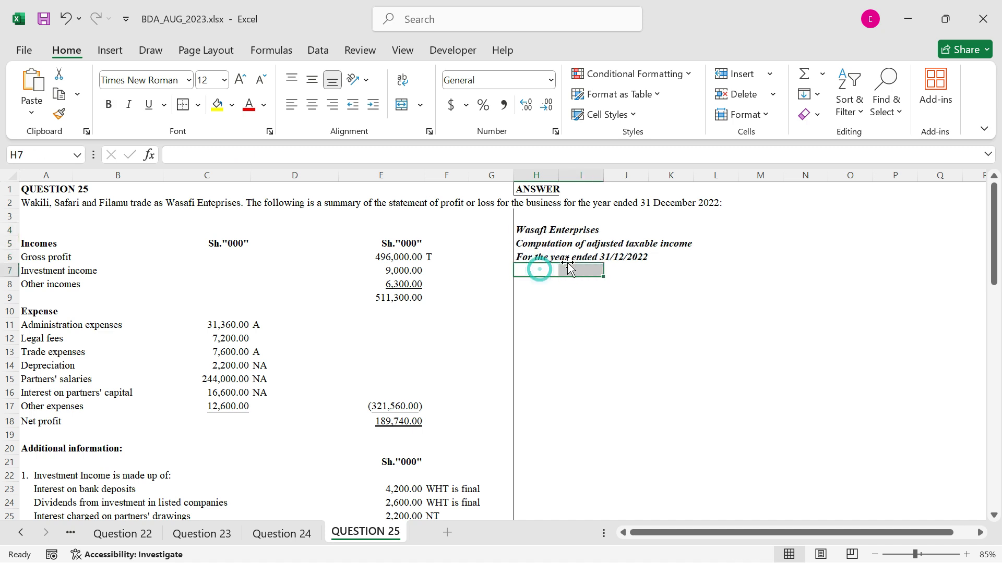
{"action": "left_click", "coordinate": [198, 105]}
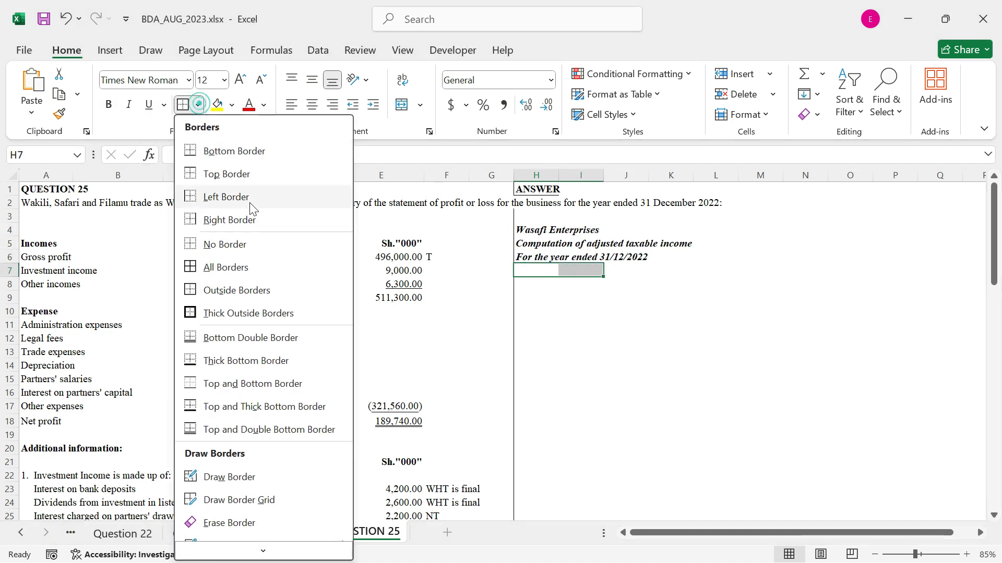
{"action": "left_click", "coordinate": [234, 174]}
Link H7 to the net profit label with =A18 and I7 to the net profit amount with =E18
{"action": "left_click", "coordinate": [541, 269]}
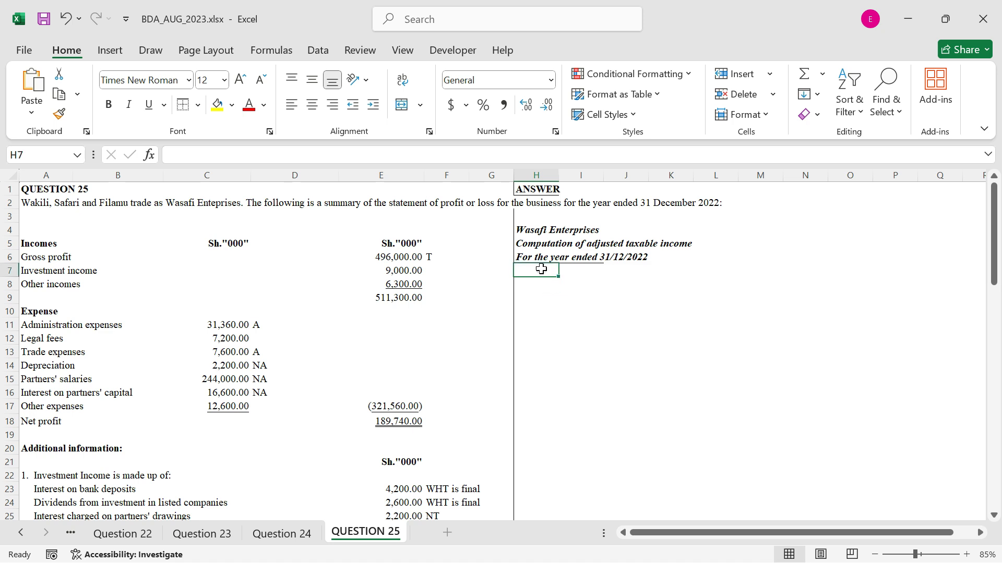
{"action": "type", "text": "="}
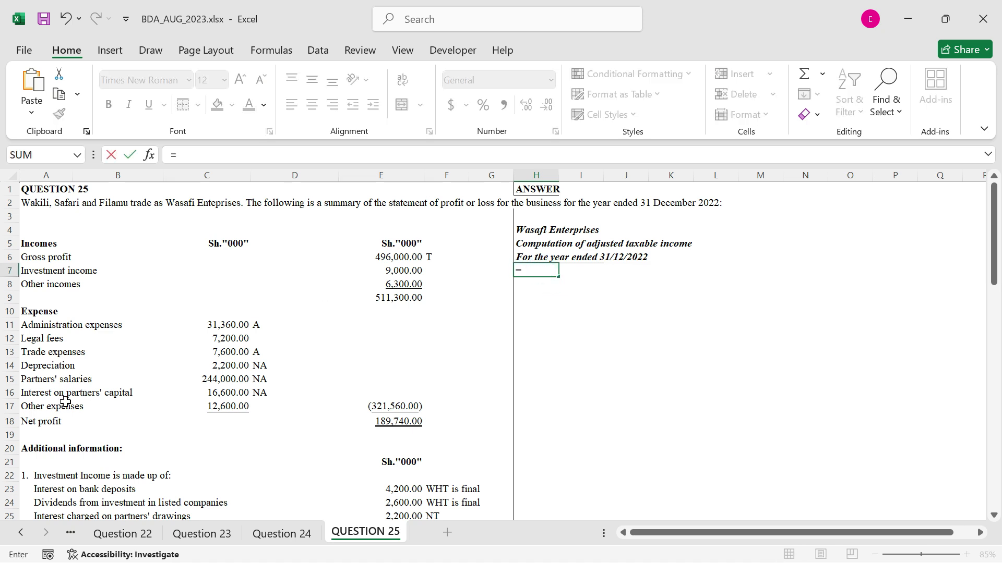
{"action": "left_click", "coordinate": [52, 420]}
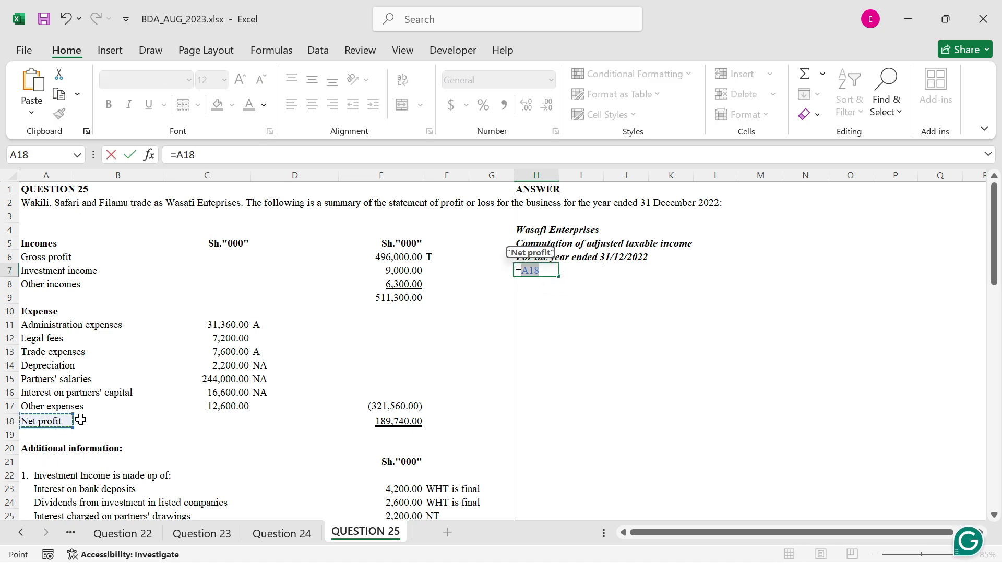
{"action": "key", "text": "ctrl+Return"}
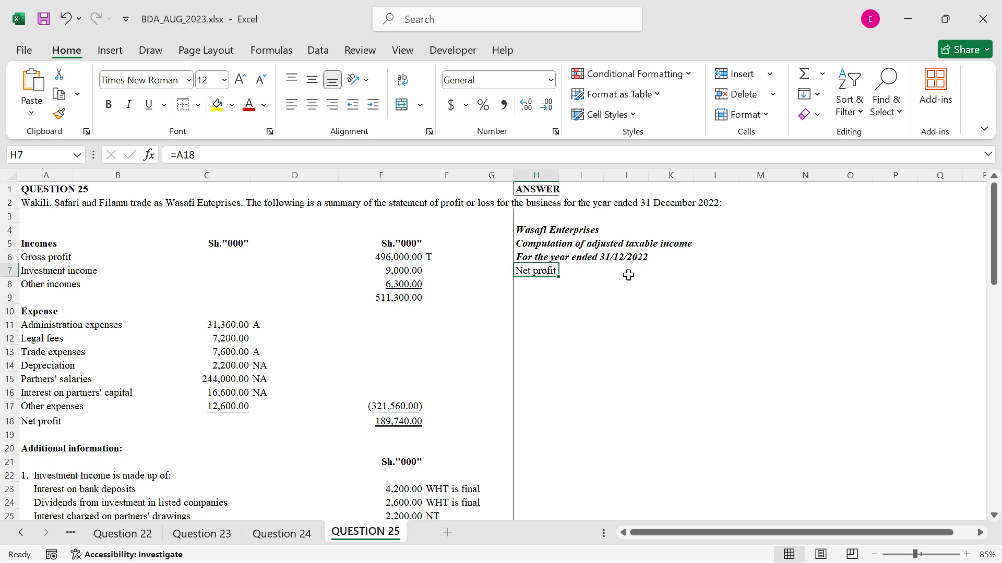
{"action": "left_click", "coordinate": [600, 272]}
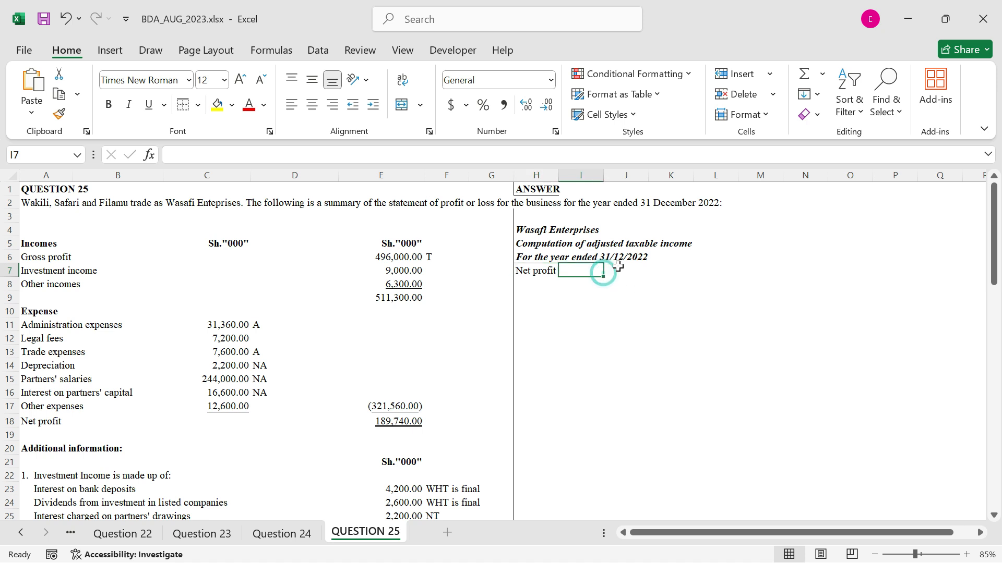
{"action": "type", "text": "="}
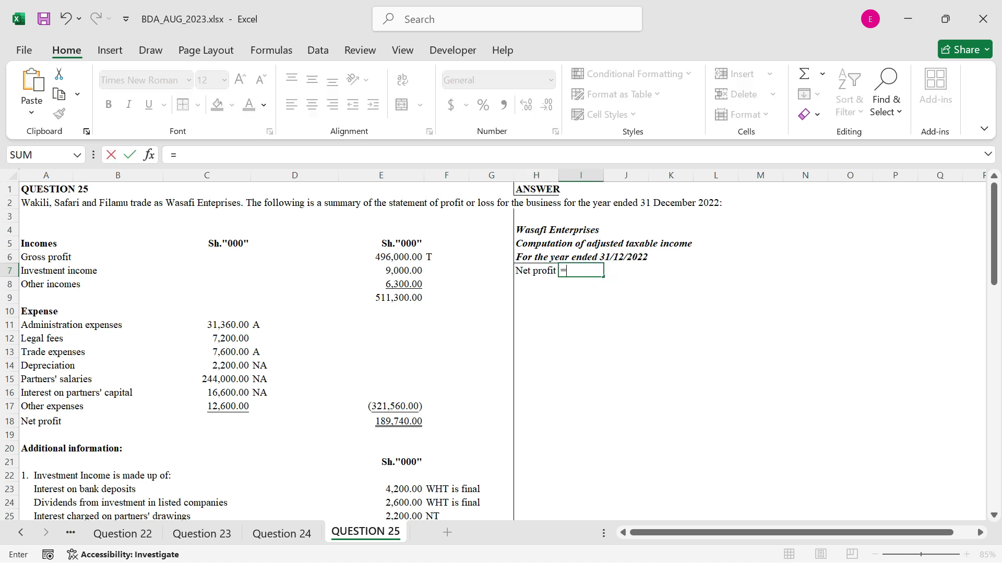
{"action": "left_click", "coordinate": [400, 422]}
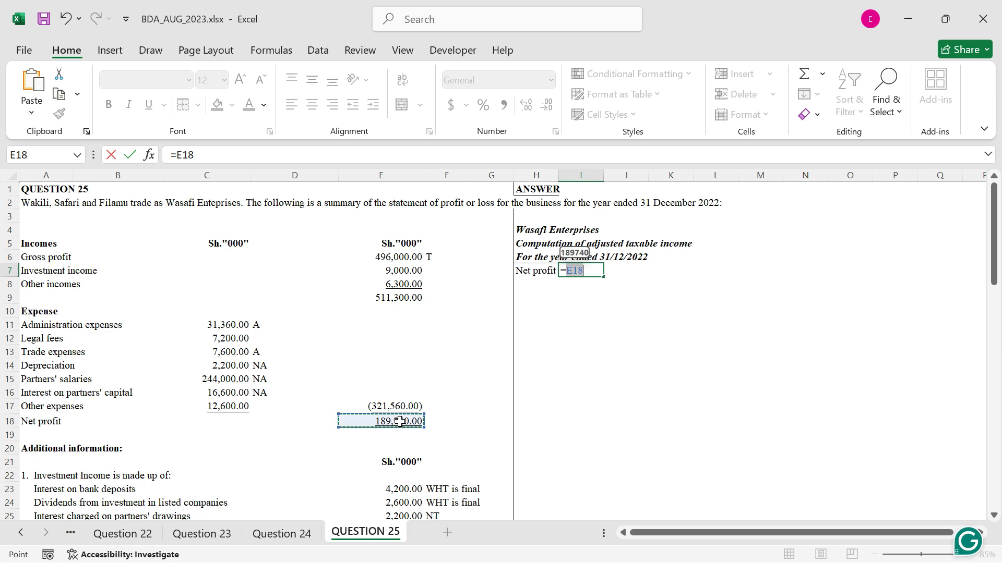
{"action": "key", "text": "ctrl+Return"}
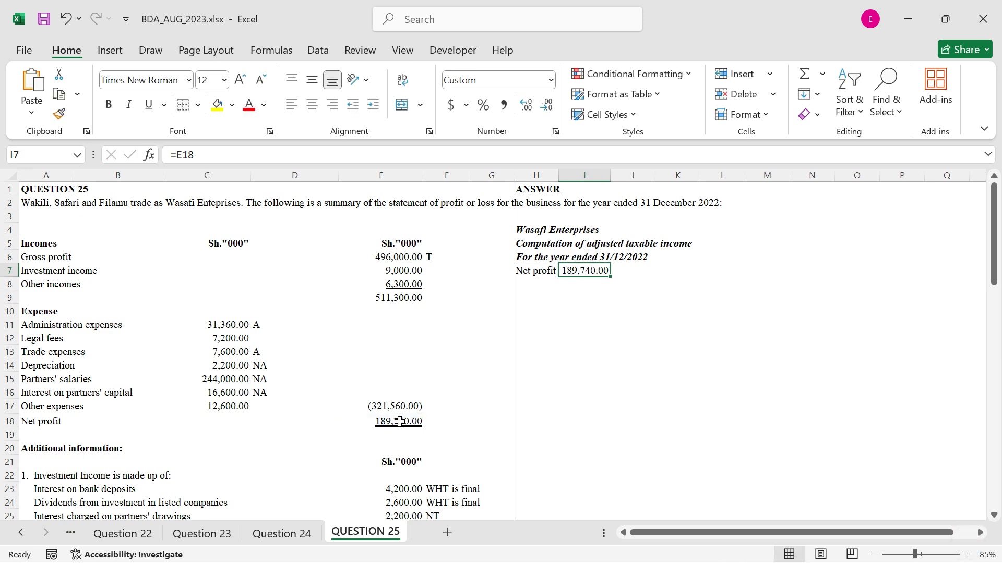
Enter the subheading Add back non allowable expenses in H8 and format it bold and italic
{"action": "left_click", "coordinate": [549, 285]}
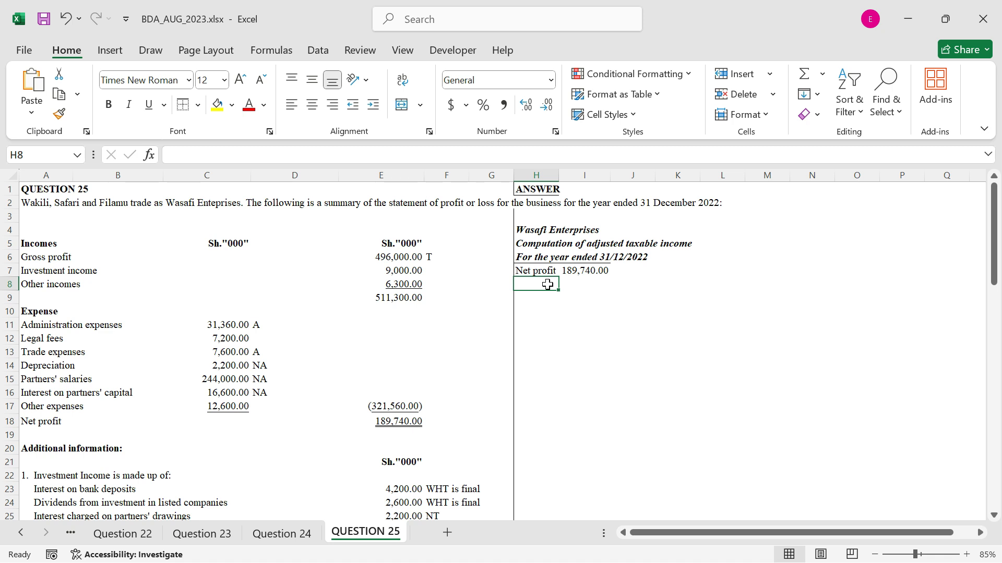
{"action": "type", "text": "Add ba"}
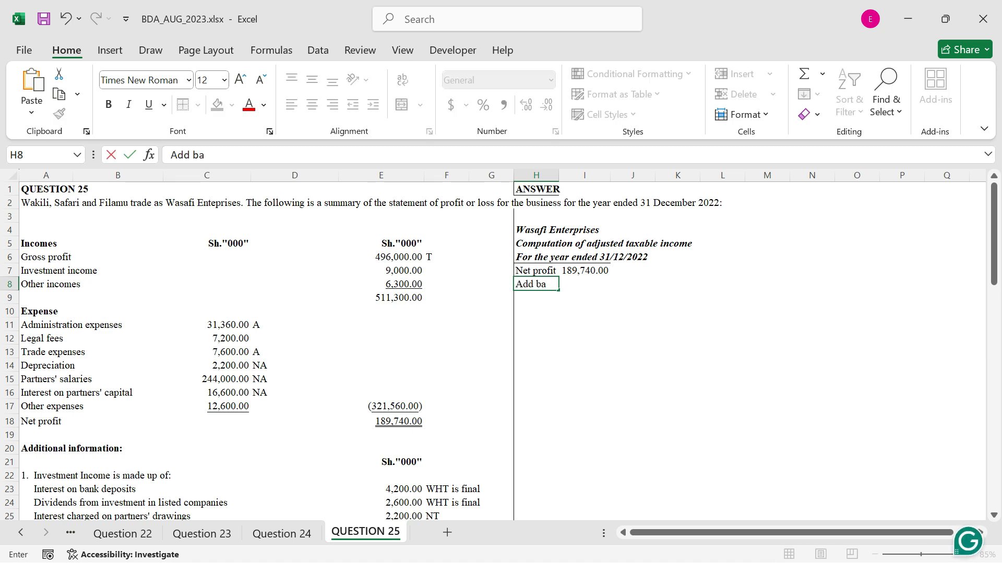
{"action": "type", "text": "ck non allowa"}
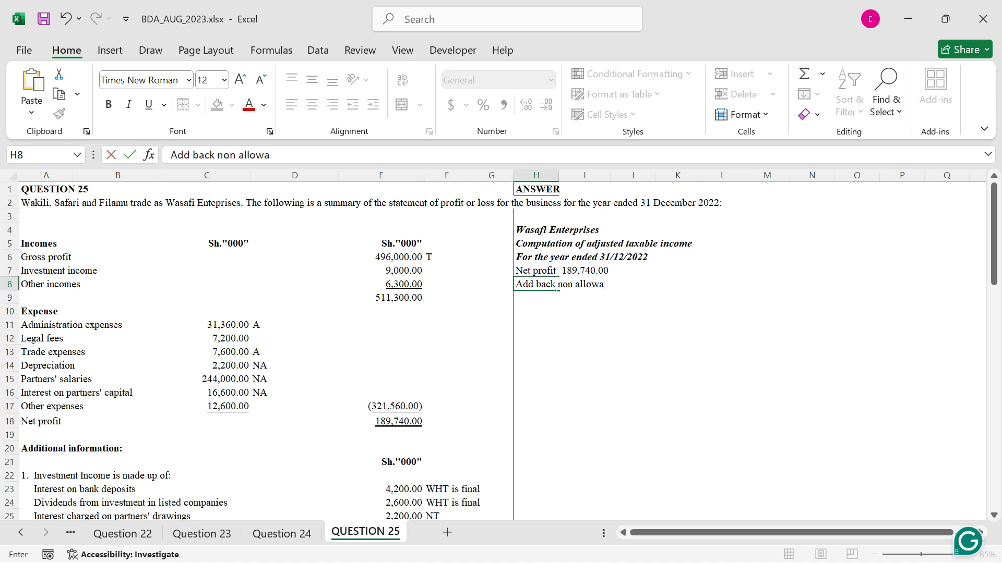
{"action": "type", "text": "ble expenses"}
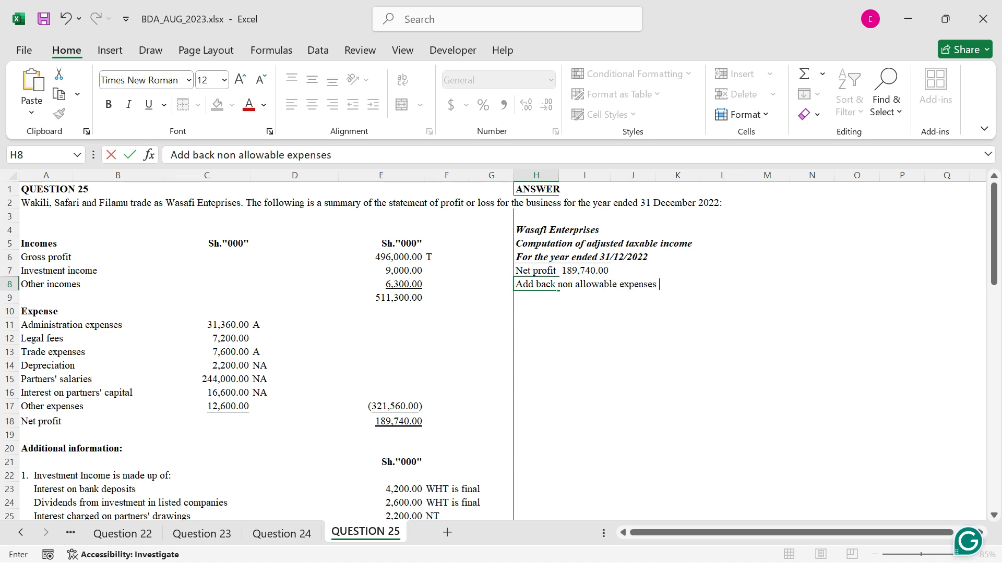
{"action": "key", "text": "ctrl+Return"}
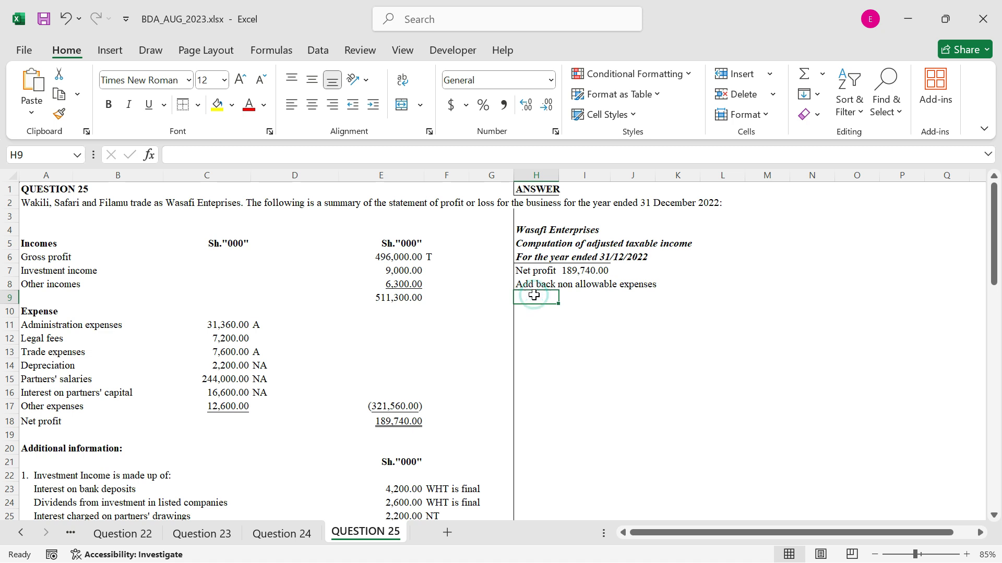
{"action": "key", "text": "ctrl+b"}
{"action": "key", "text": "ctrl+i"}
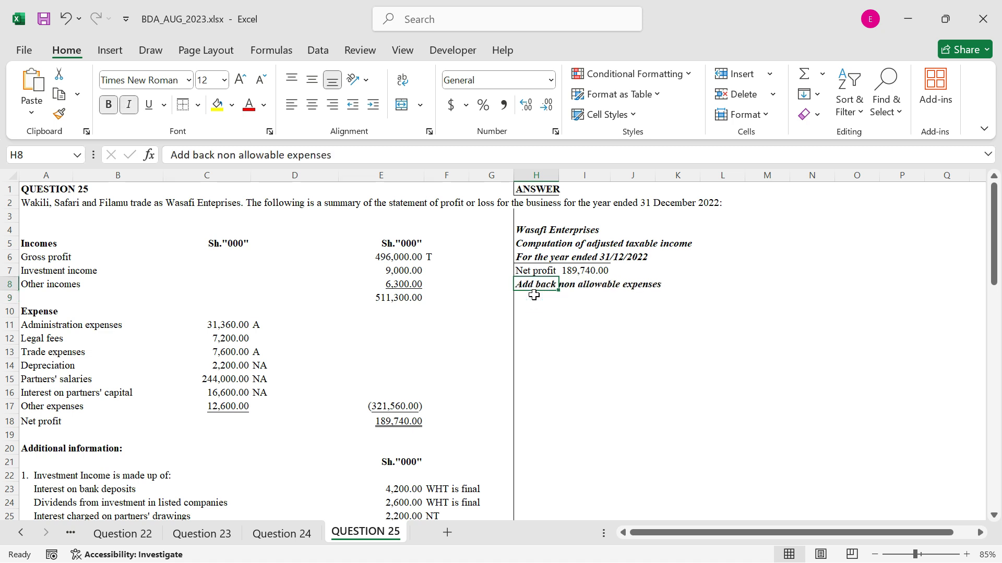
Link H9 to the interest on partners' capital label with =A16
{"action": "left_click", "coordinate": [531, 297]}
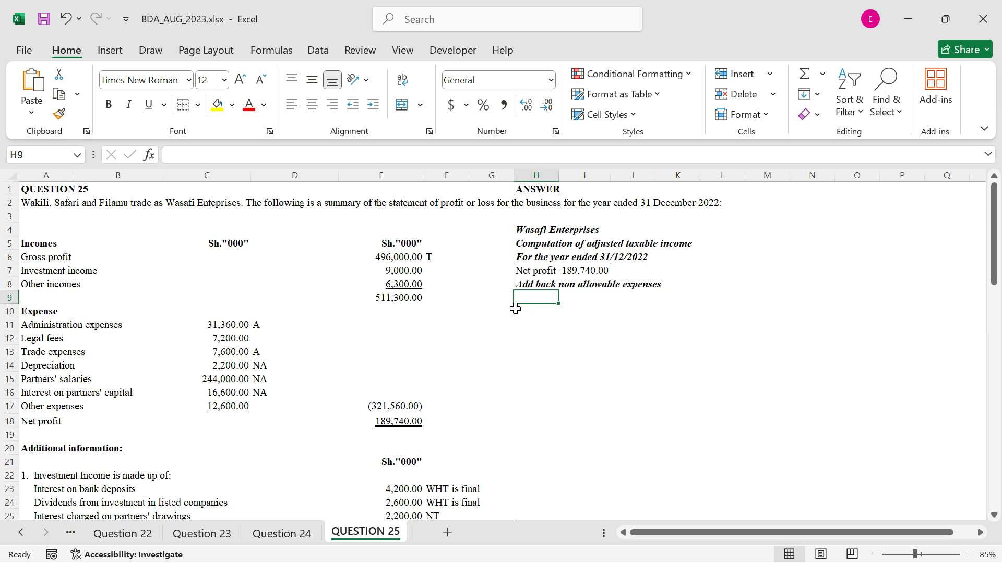
{"action": "type", "text": "="}
{"action": "left_click", "coordinate": [71, 392]}
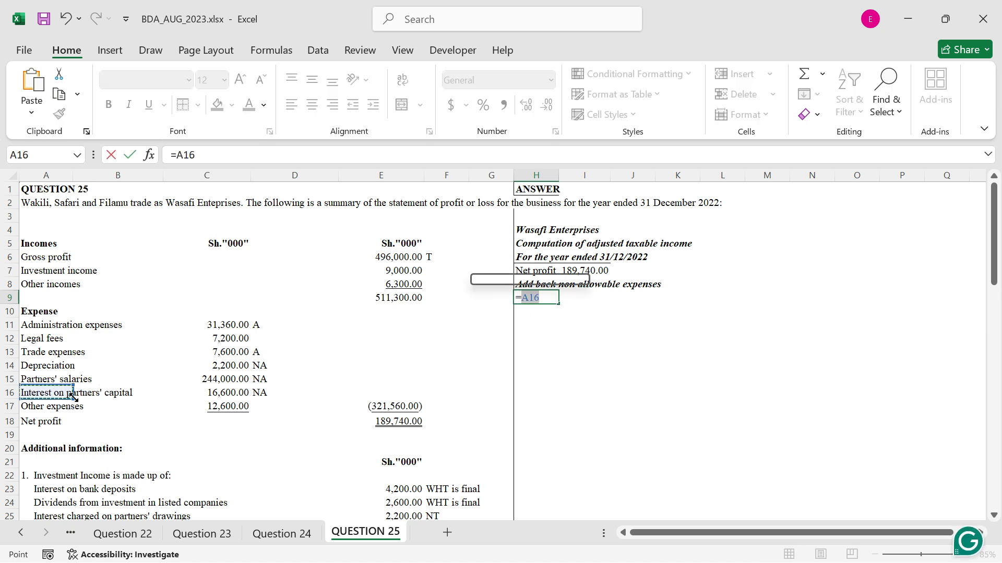
{"action": "key", "text": "ctrl+Return"}
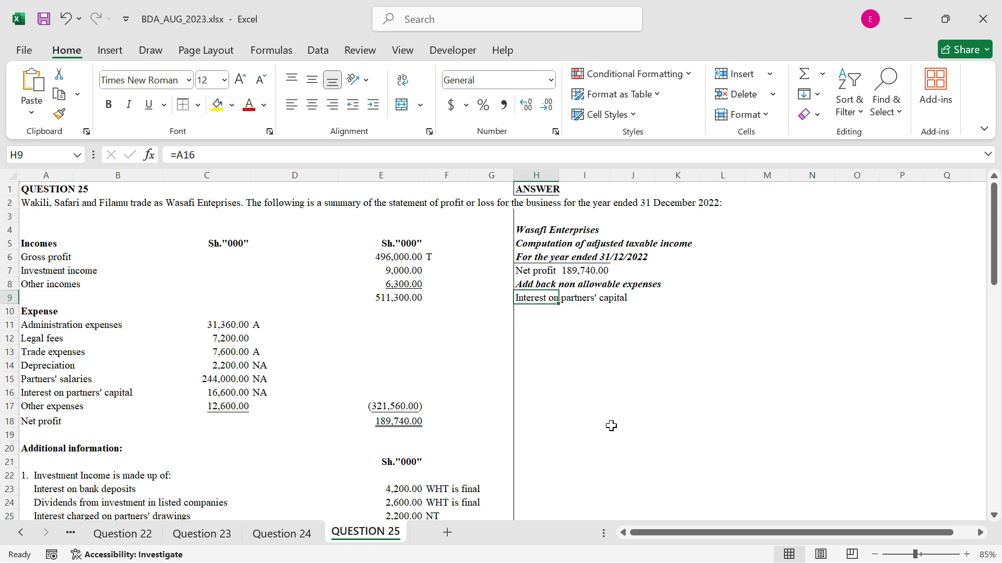
Review the tax treatment marks in the expense list and additional information for further non-allowable expenses to add back
{"action": "scroll", "coordinate": [611, 426], "scroll_direction": "down", "scroll_amount": 6}
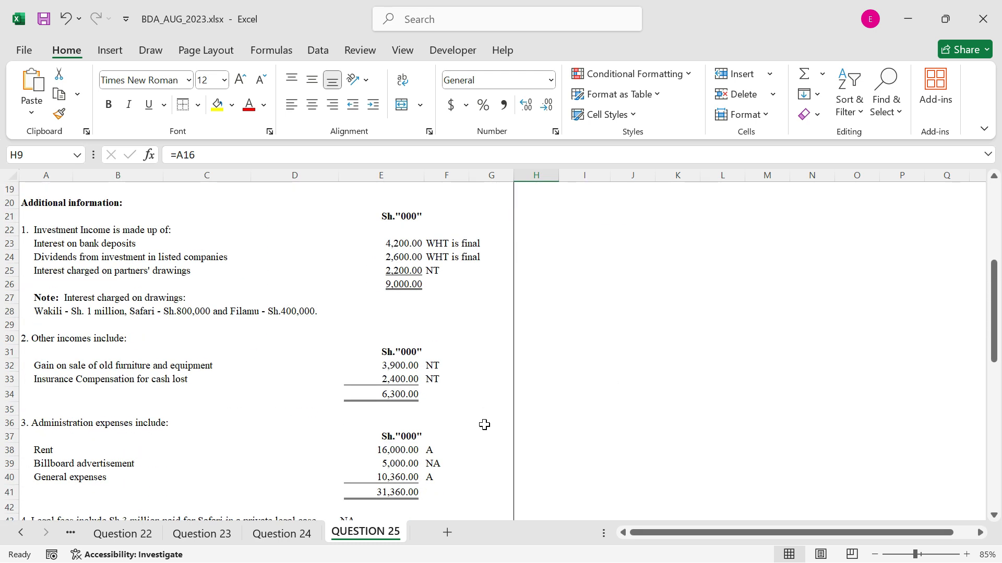
{"action": "scroll", "coordinate": [379, 398], "scroll_direction": "up", "scroll_amount": 3}
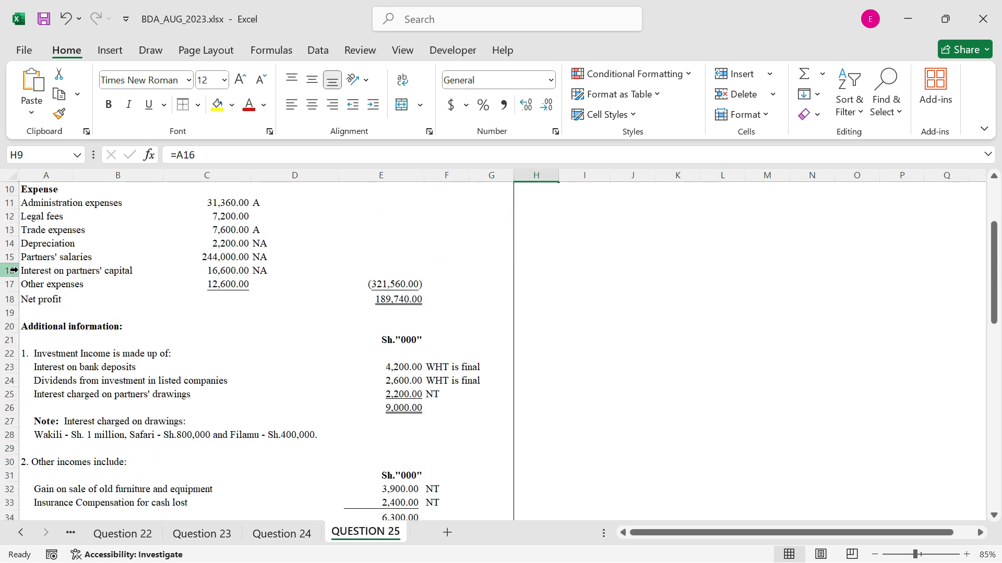
{"action": "scroll", "coordinate": [284, 393], "scroll_direction": "down", "scroll_amount": 1}
{"action": "scroll", "coordinate": [266, 384], "scroll_direction": "down", "scroll_amount": 9}
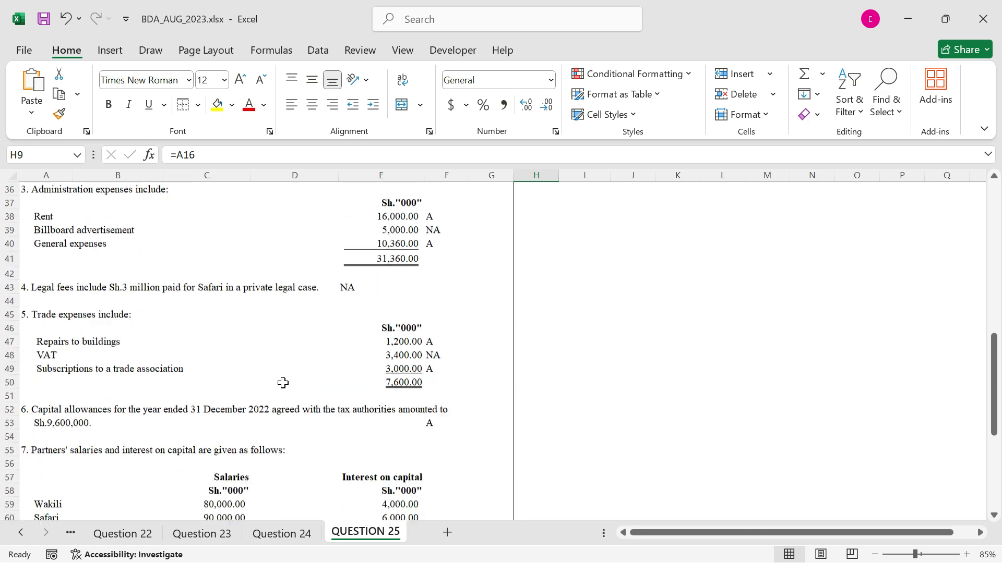
{"action": "scroll", "coordinate": [279, 383], "scroll_direction": "down", "scroll_amount": 3}
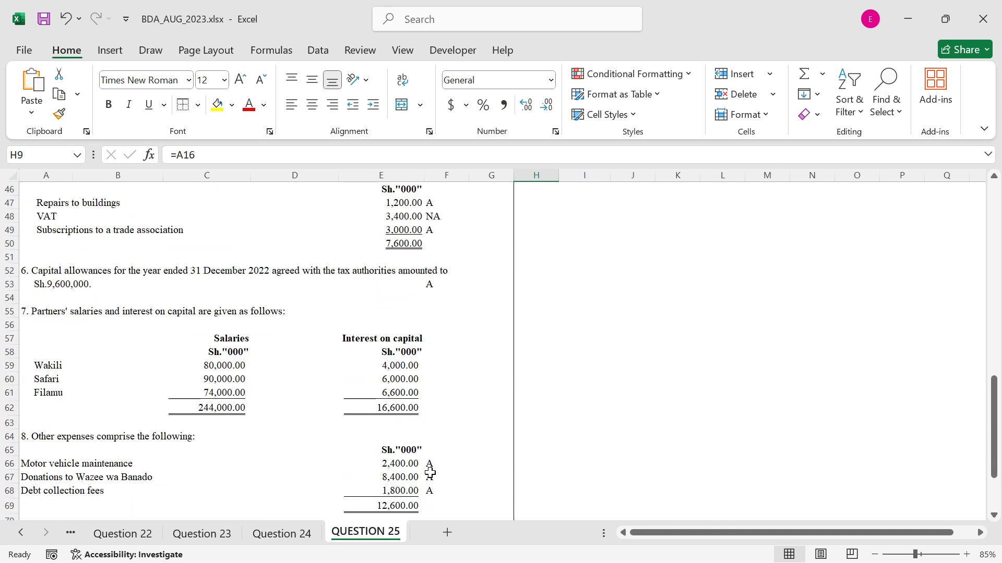
{"action": "scroll", "coordinate": [440, 461], "scroll_direction": "up", "scroll_amount": 11}
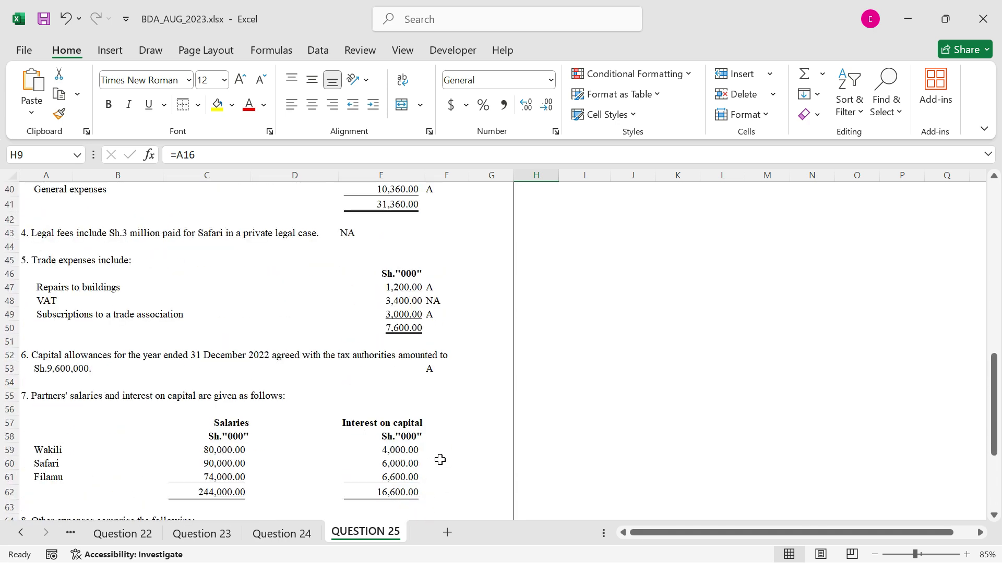
{"action": "scroll", "coordinate": [440, 460], "scroll_direction": "up", "scroll_amount": 2}
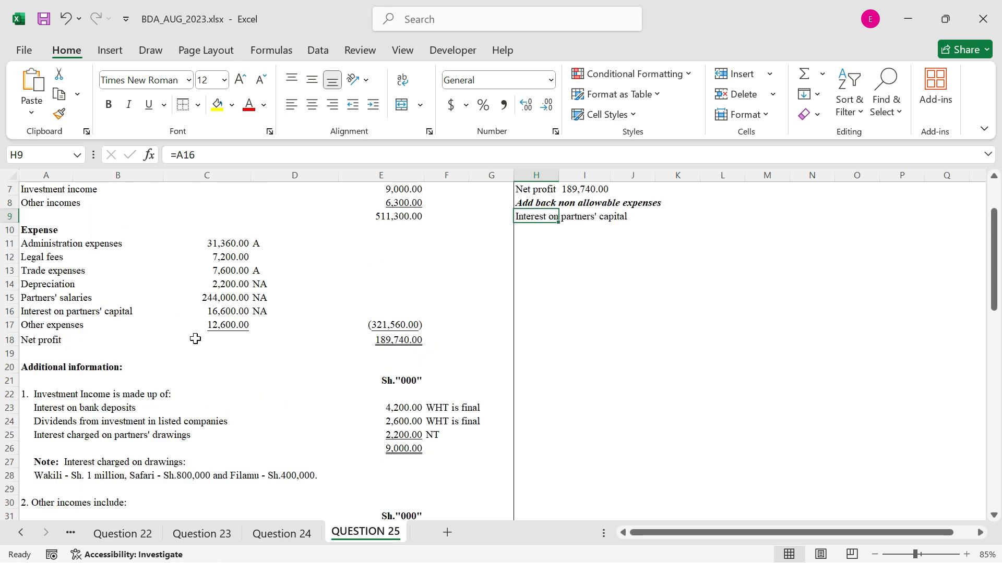
{"action": "scroll", "coordinate": [336, 409], "scroll_direction": "down", "scroll_amount": 1}
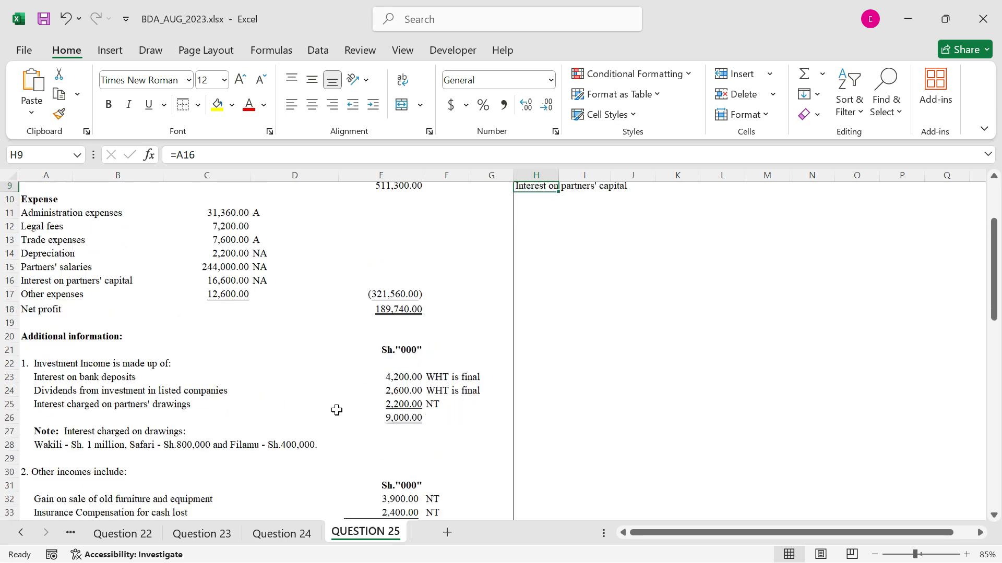
{"action": "scroll", "coordinate": [346, 412], "scroll_direction": "up", "scroll_amount": 2}
Link H10 to the first partner's name with =A59 and fill the formula down to H12 for the other two partners
{"action": "left_click", "coordinate": [554, 268]}
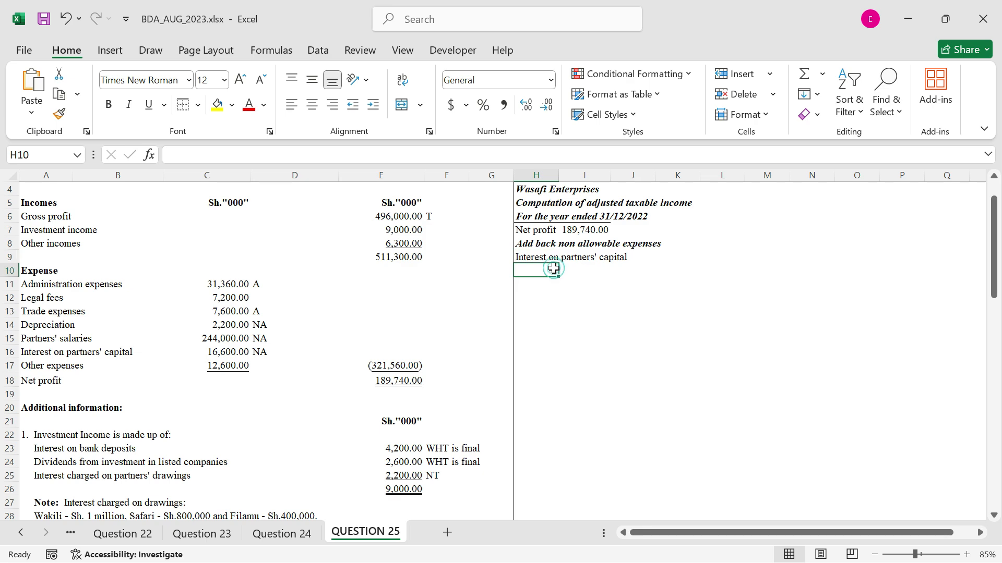
{"action": "type", "text": "="}
{"action": "scroll", "coordinate": [398, 351], "scroll_direction": "down", "scroll_amount": 4}
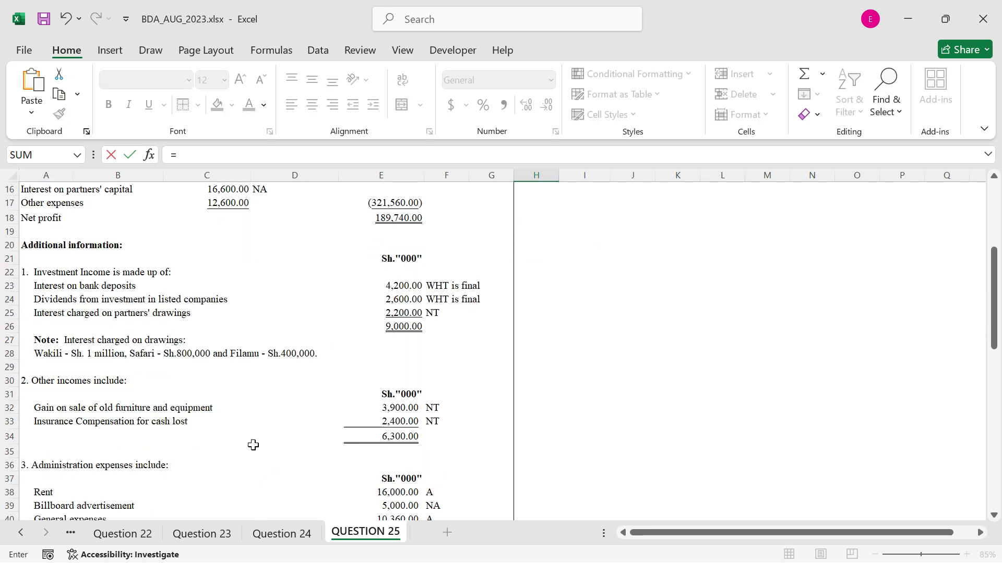
{"action": "scroll", "coordinate": [250, 446], "scroll_direction": "down", "scroll_amount": 5}
{"action": "scroll", "coordinate": [172, 448], "scroll_direction": "down", "scroll_amount": 3}
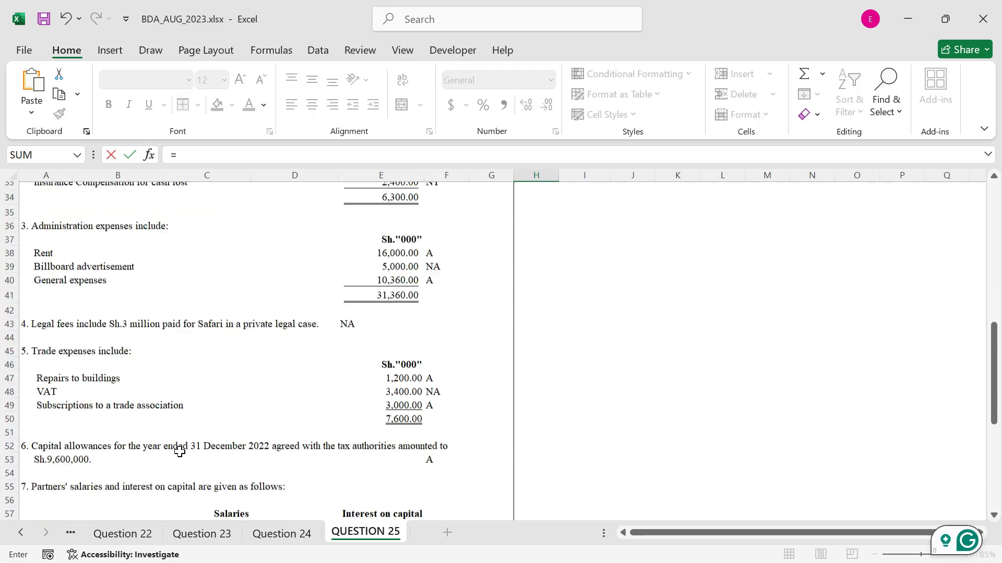
{"action": "left_click", "coordinate": [57, 450]}
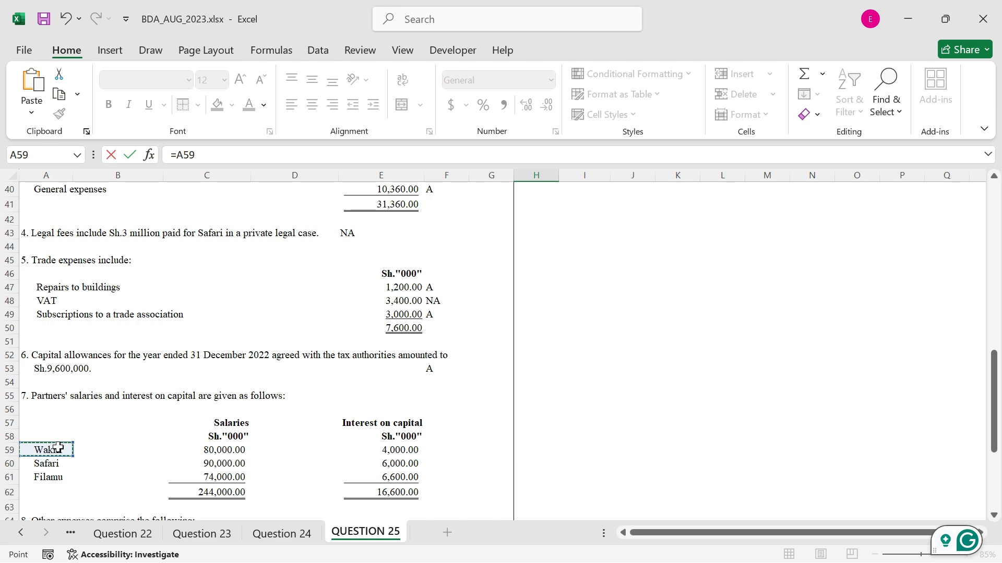
{"action": "key", "text": "ctrl+Return"}
{"action": "scroll", "coordinate": [594, 259], "scroll_direction": "up", "scroll_amount": 1}
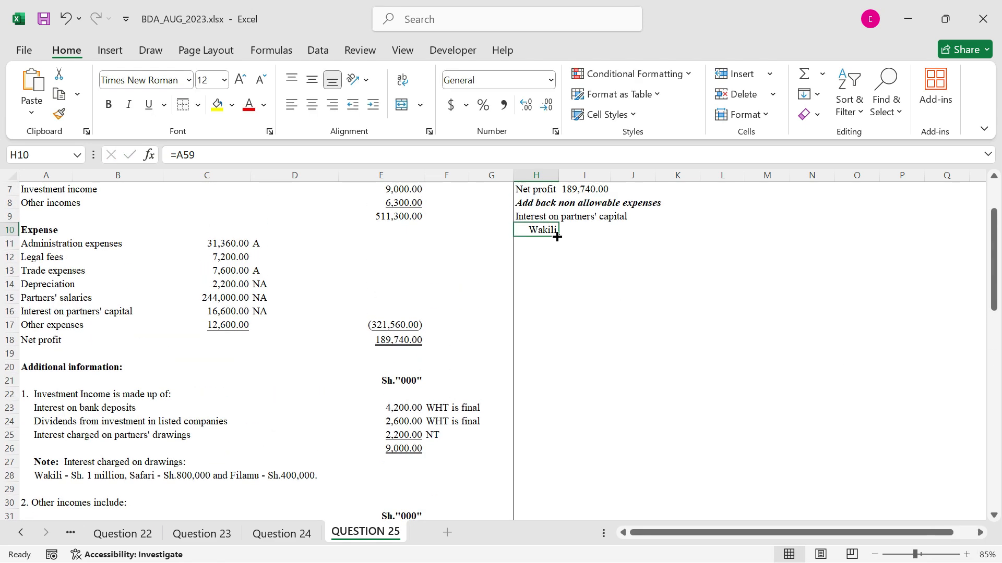
{"action": "left_click_drag", "start_coordinate": [557, 237], "coordinate": [554, 262]}
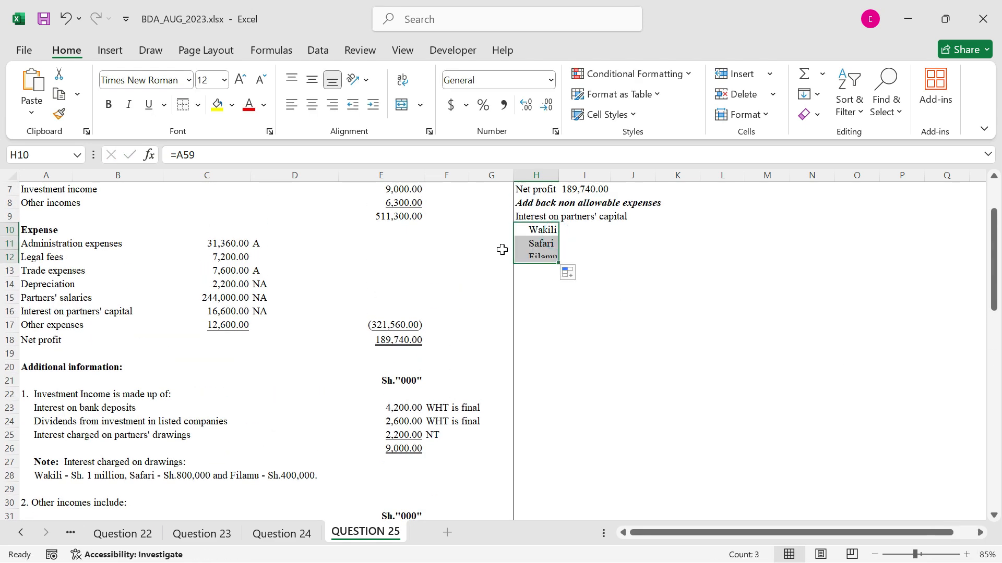
Format the partner names in H10:H12 as bold, italic and right-aligned
{"action": "left_click", "coordinate": [108, 105]}
{"action": "left_click", "coordinate": [128, 105]}
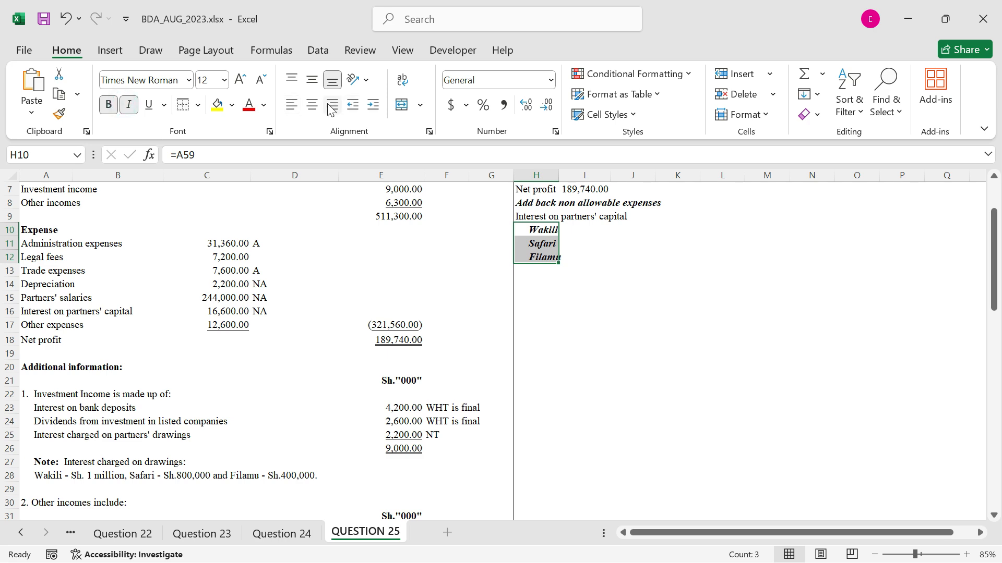
{"action": "left_click", "coordinate": [331, 106]}
Link I10 to the first partner's interest on capital with =E59 and fill the formula down to I12
{"action": "left_click", "coordinate": [564, 230]}
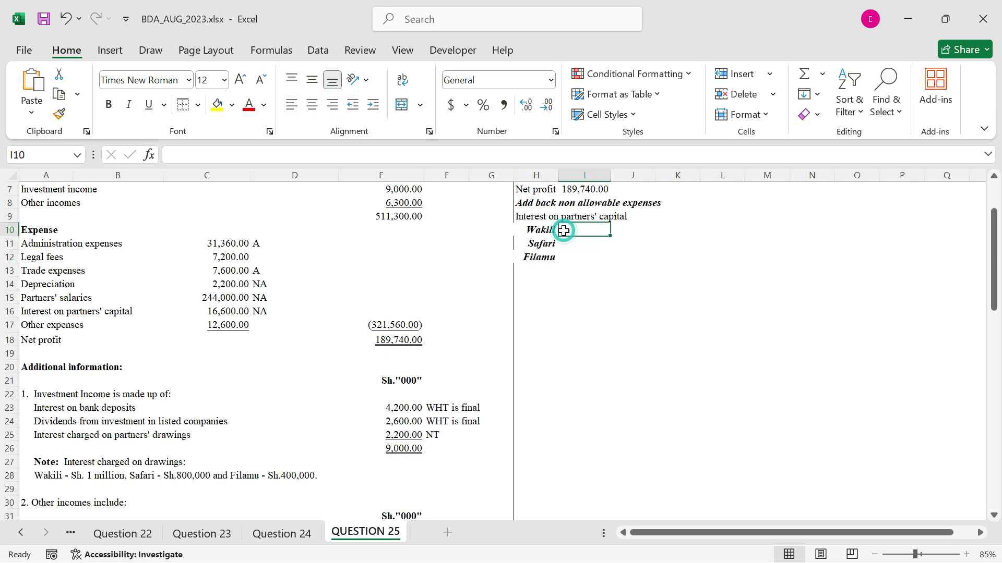
{"action": "type", "text": "="}
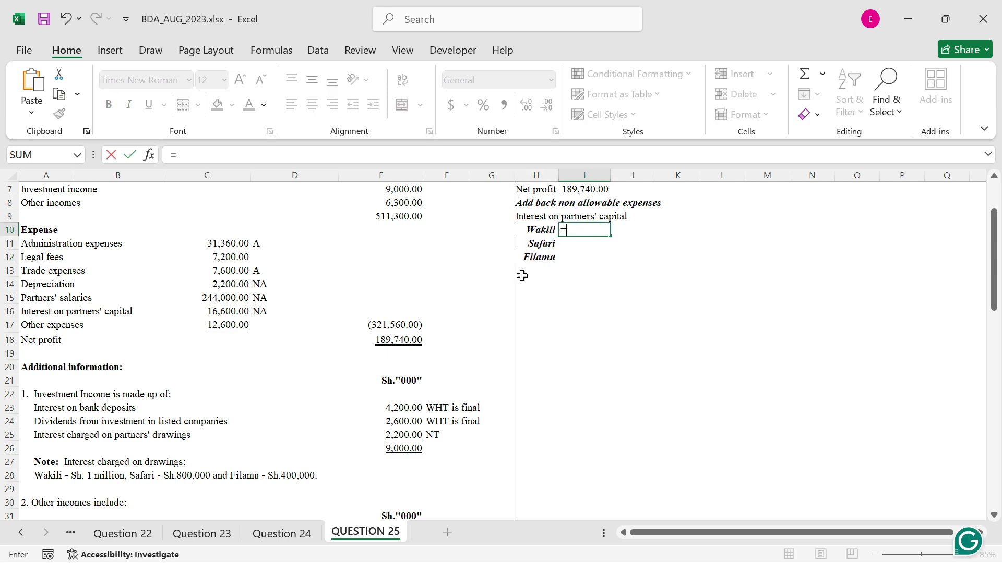
{"action": "scroll", "coordinate": [305, 376], "scroll_direction": "down", "scroll_amount": 8}
{"action": "scroll", "coordinate": [305, 376], "scroll_direction": "down", "scroll_amount": 4}
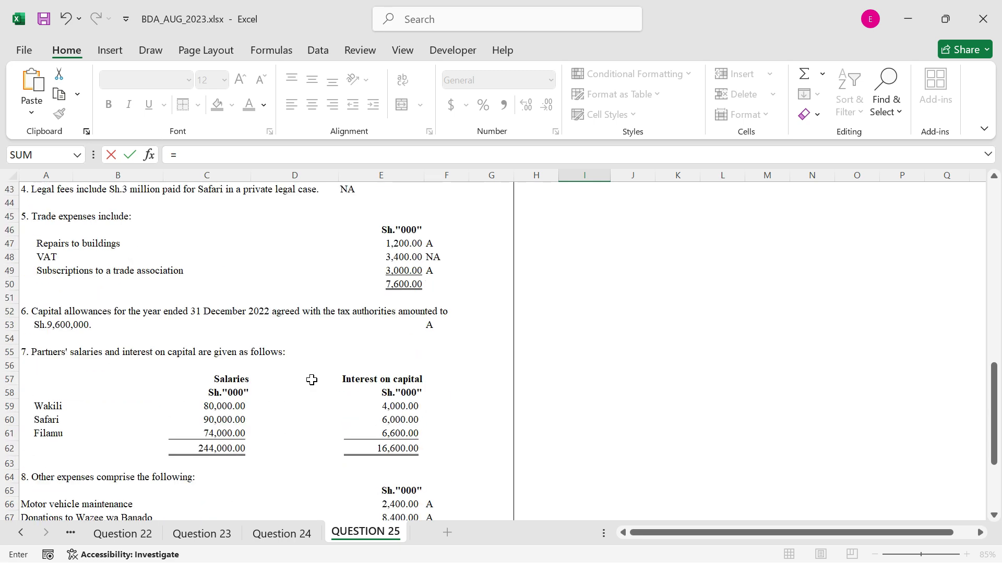
{"action": "left_click", "coordinate": [401, 411]}
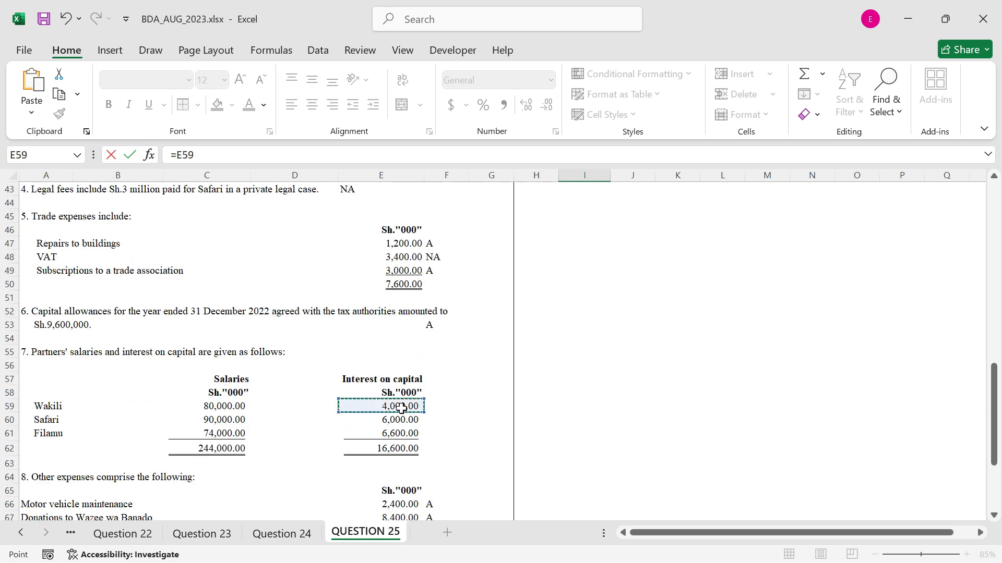
{"action": "key", "text": "ctrl+Return"}
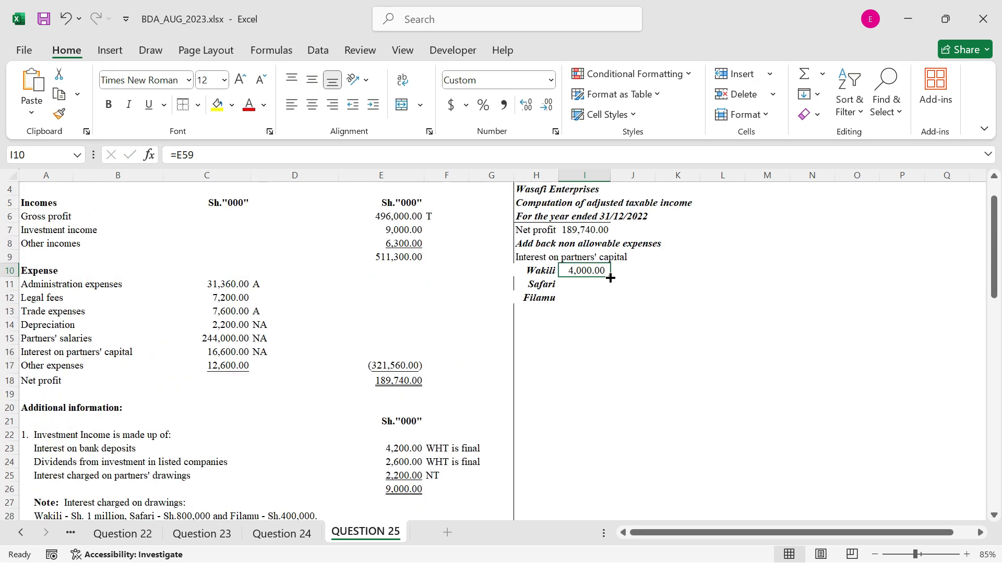
{"action": "left_click_drag", "start_coordinate": [609, 278], "coordinate": [611, 308]}
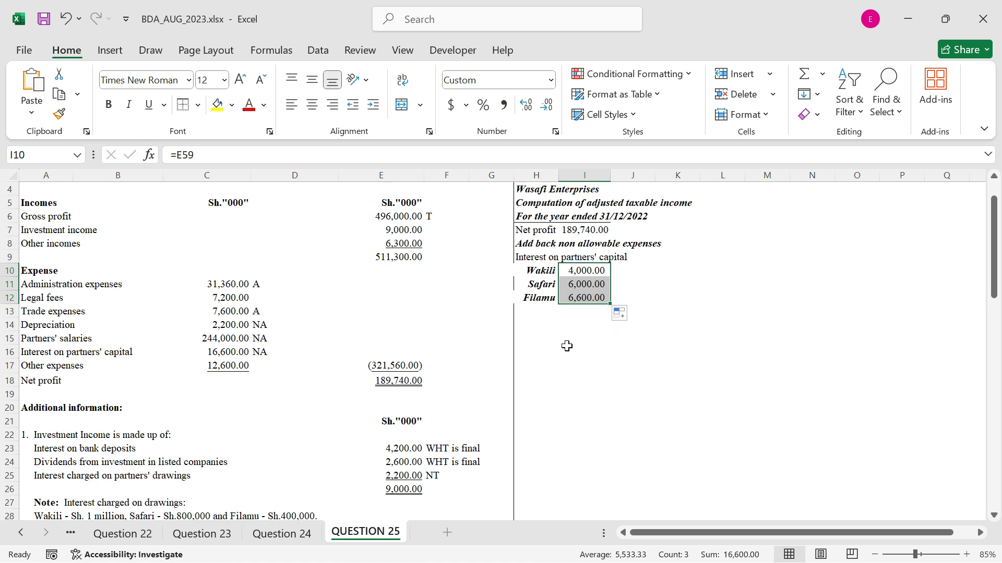
Autofit the width of column H and remove the bold from the partner names in H10:H12
{"action": "double_click", "coordinate": [561, 179]}
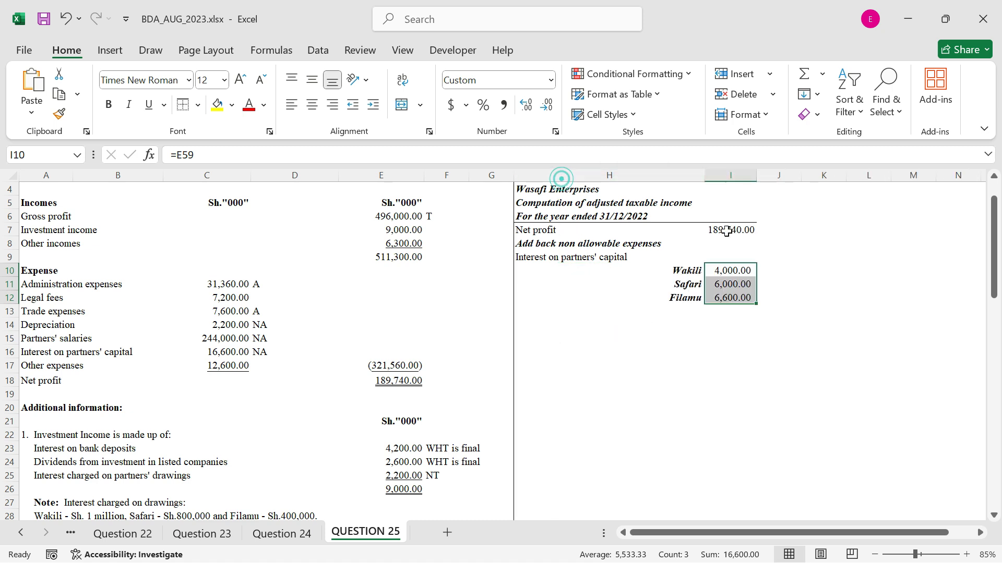
{"action": "left_click", "coordinate": [783, 271]}
{"action": "left_click", "coordinate": [673, 313]}
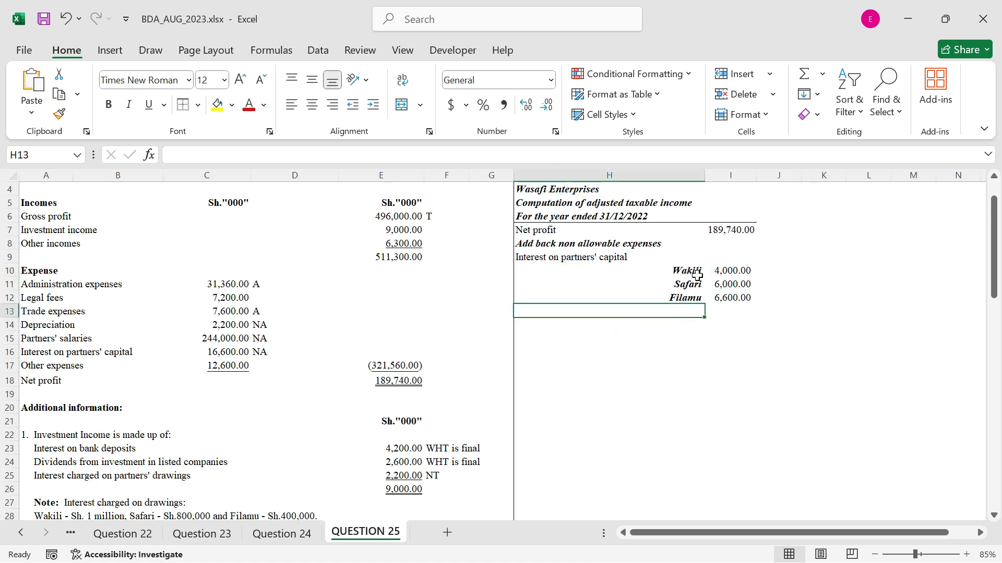
{"action": "left_click_drag", "start_coordinate": [696, 270], "coordinate": [696, 298]}
{"action": "key", "text": "ctrl+b"}
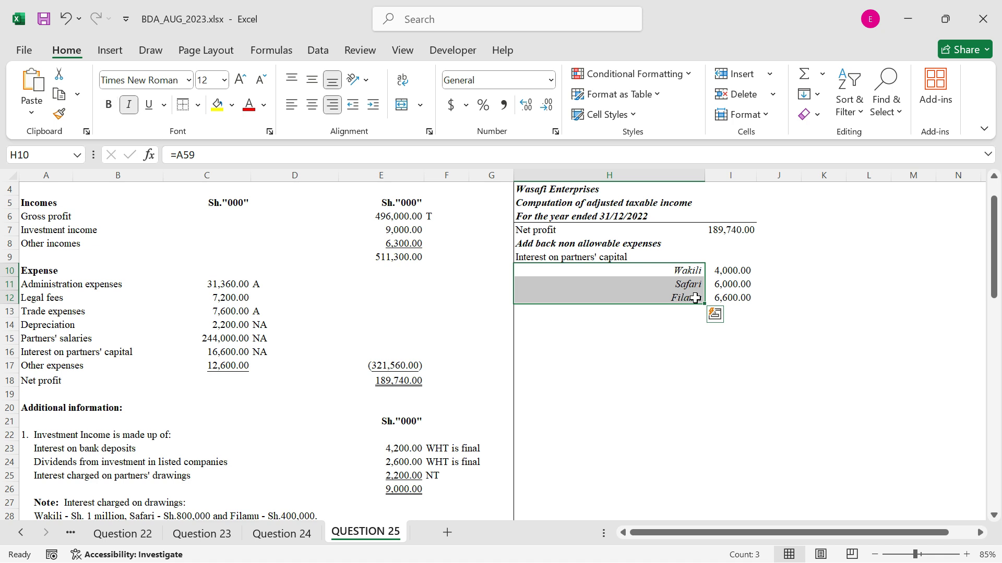
Link H13 to the partners' salaries label with =A15
{"action": "left_click", "coordinate": [581, 311]}
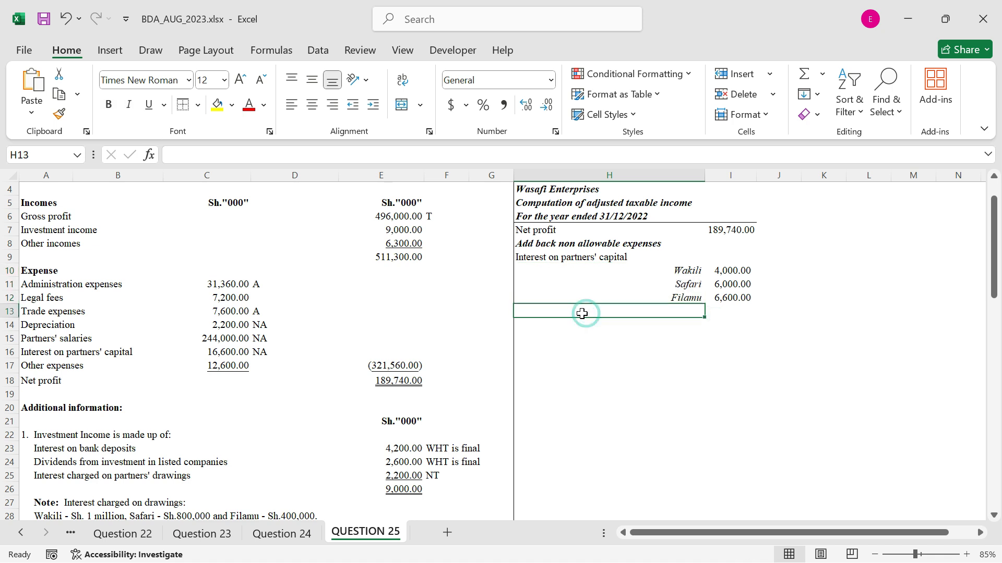
{"action": "type", "text": "="}
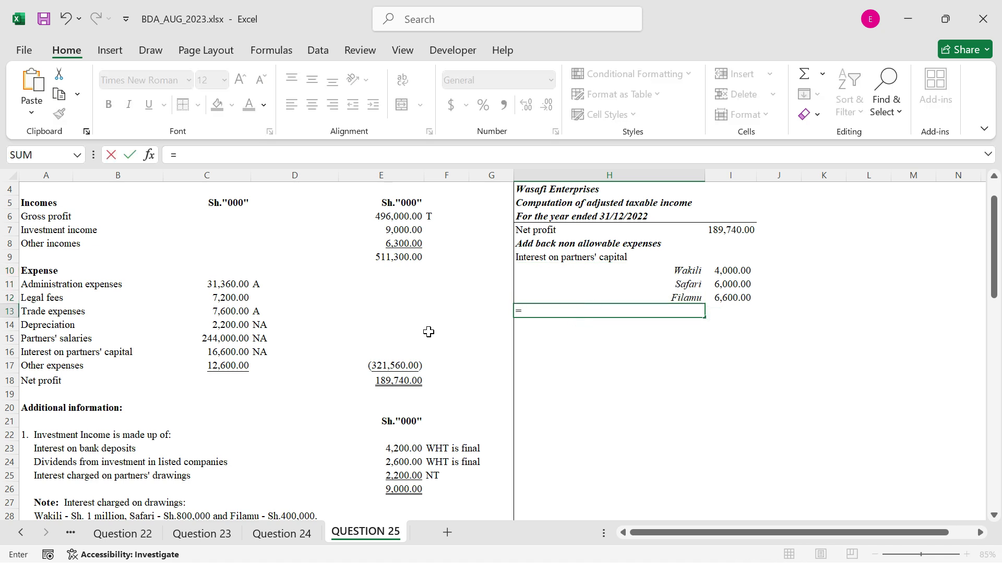
{"action": "left_click", "coordinate": [80, 338]}
{"action": "key", "text": "Left"}
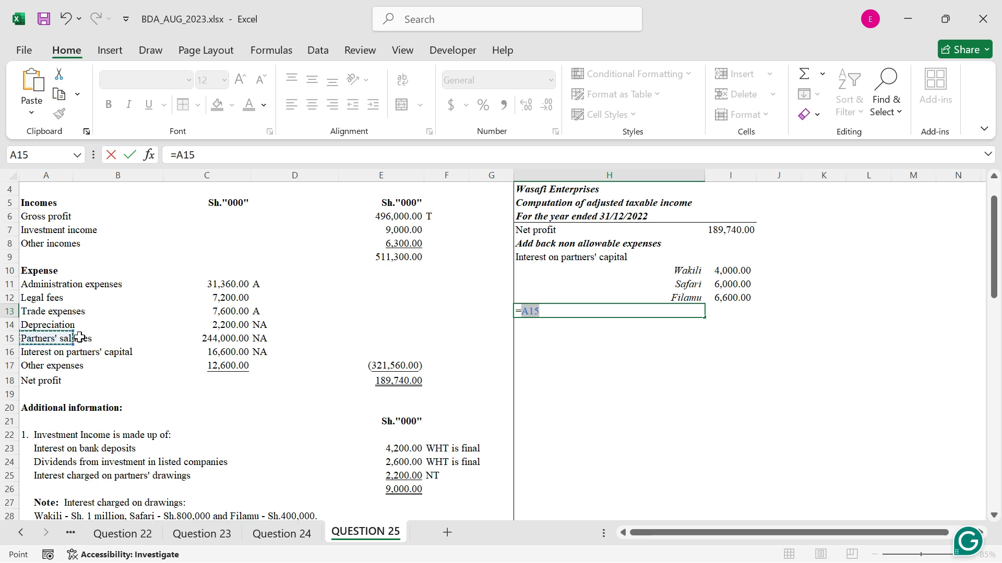
{"action": "key", "text": "ctrl+Return"}
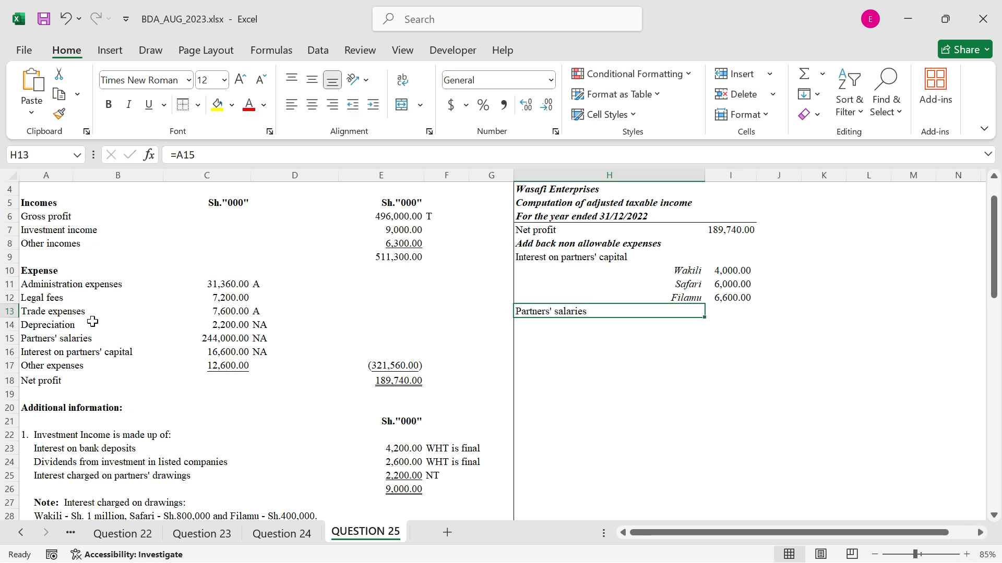
Repeat the partner names under the salaries label by linking H14 with =H10 and filling down to H16
{"action": "left_click", "coordinate": [647, 324]}
{"action": "type", "text": "="}
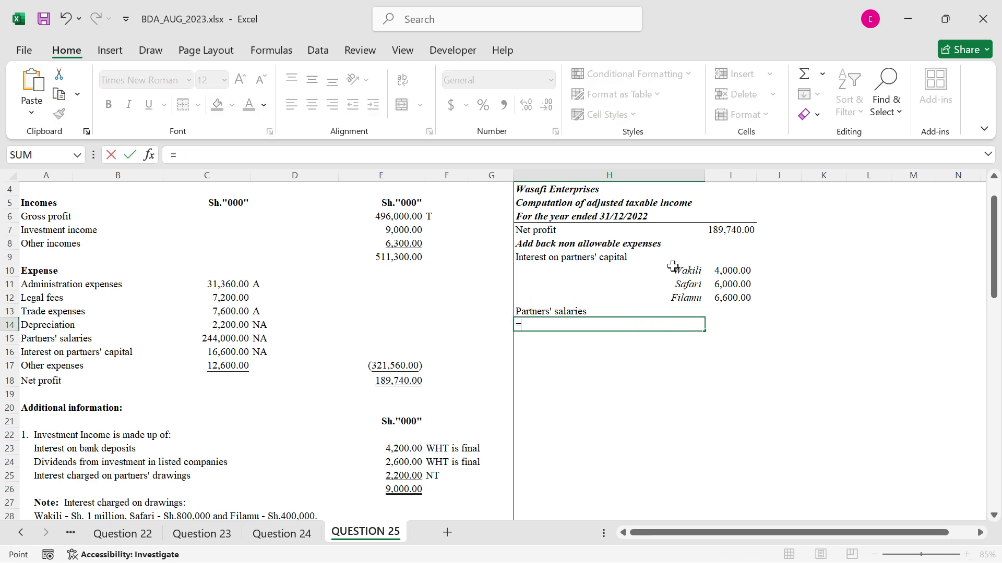
{"action": "left_click", "coordinate": [672, 270]}
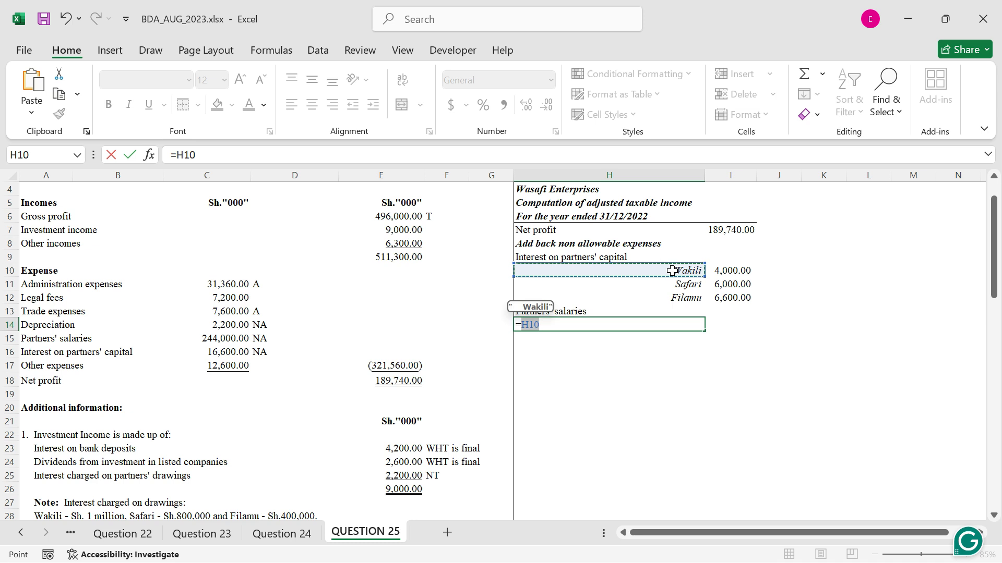
{"action": "key", "text": "ctrl+Return"}
{"action": "left_click_drag", "start_coordinate": [703, 329], "coordinate": [707, 354]}
Link I14 to the first partner's salary with =C59 and fill the formula down to I16
{"action": "left_click", "coordinate": [730, 326]}
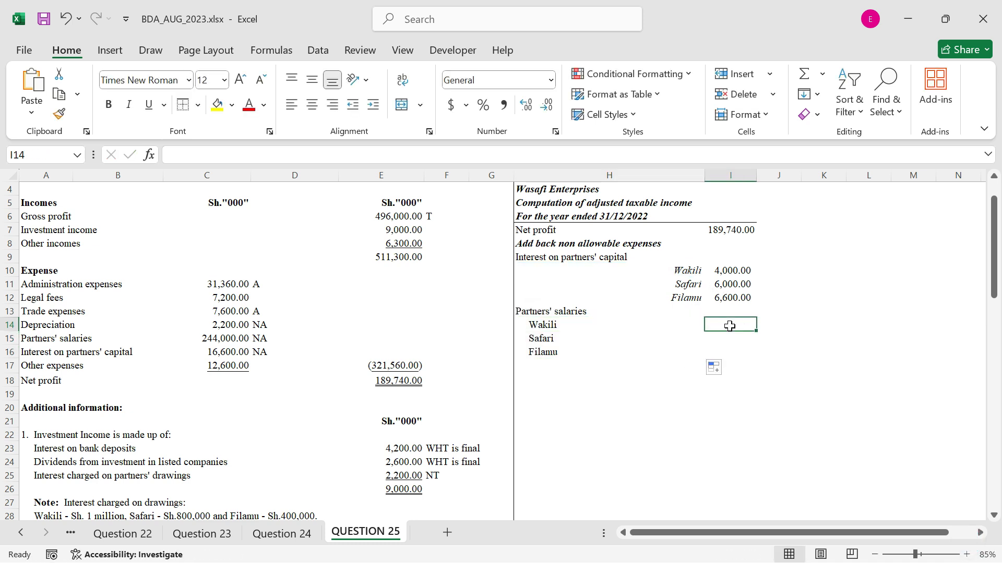
{"action": "type", "text": "="}
{"action": "scroll", "coordinate": [362, 397], "scroll_direction": "down", "scroll_amount": 1}
{"action": "scroll", "coordinate": [365, 397], "scroll_direction": "down", "scroll_amount": 1}
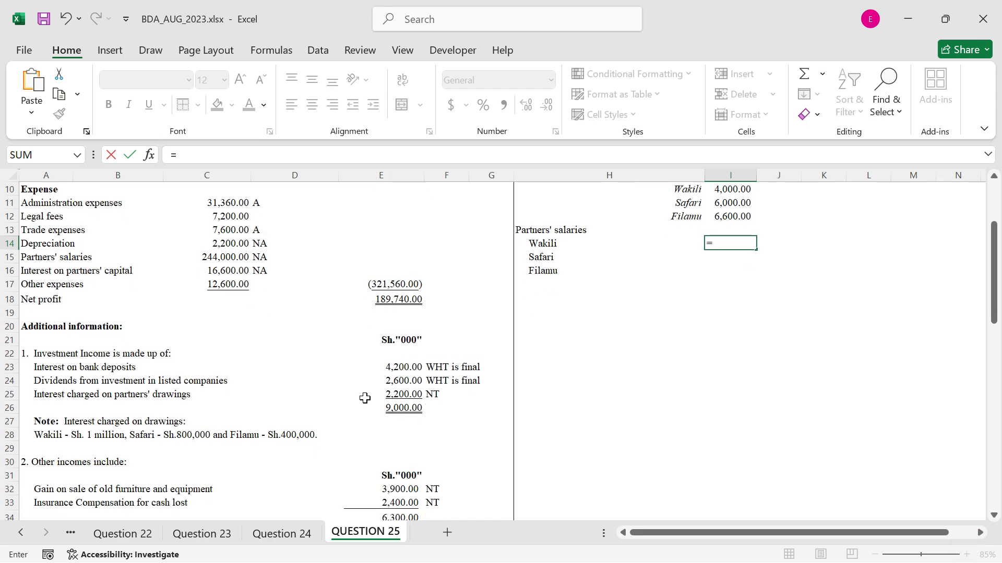
{"action": "scroll", "coordinate": [363, 397], "scroll_direction": "down", "scroll_amount": 3}
{"action": "scroll", "coordinate": [361, 402], "scroll_direction": "down", "scroll_amount": 8}
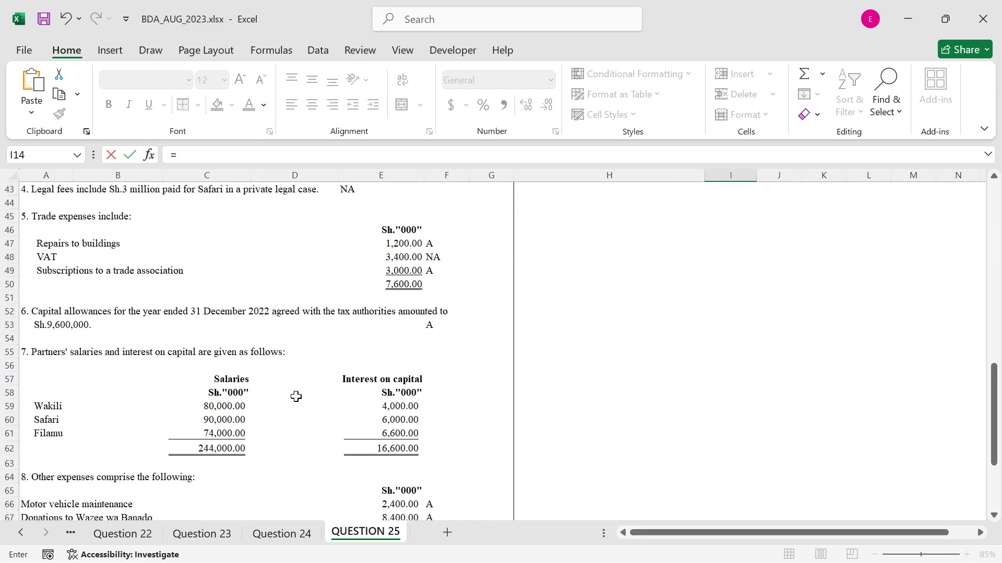
{"action": "left_click", "coordinate": [219, 405]}
{"action": "key", "text": "ctrl+Return"}
{"action": "scroll", "coordinate": [756, 243], "scroll_direction": "up", "scroll_amount": 1}
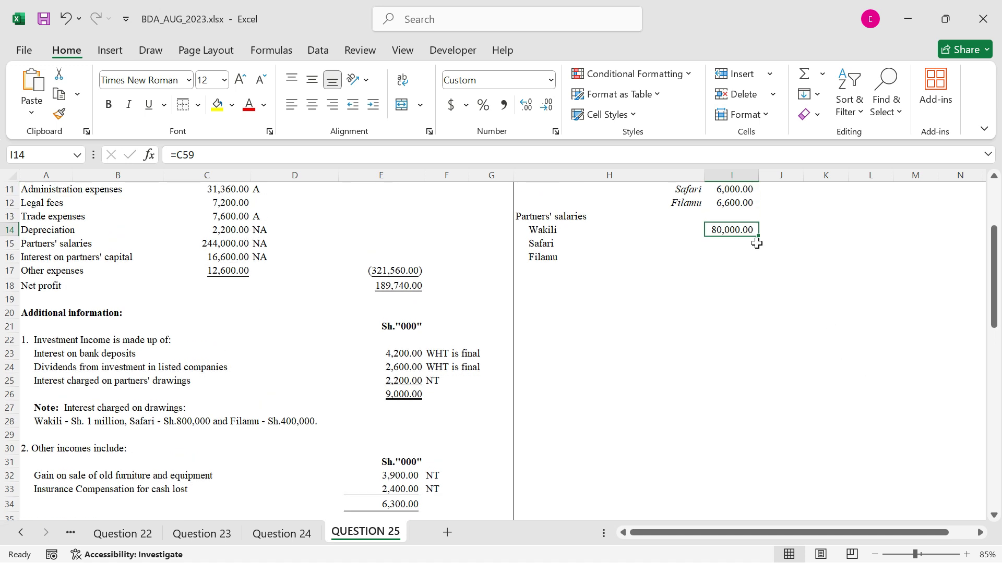
{"action": "left_click_drag", "start_coordinate": [759, 237], "coordinate": [762, 263]}
Copy the formatting of the interest rows H10:I12 onto the salary rows H14:I16
{"action": "scroll", "coordinate": [703, 290], "scroll_direction": "up", "scroll_amount": 1}
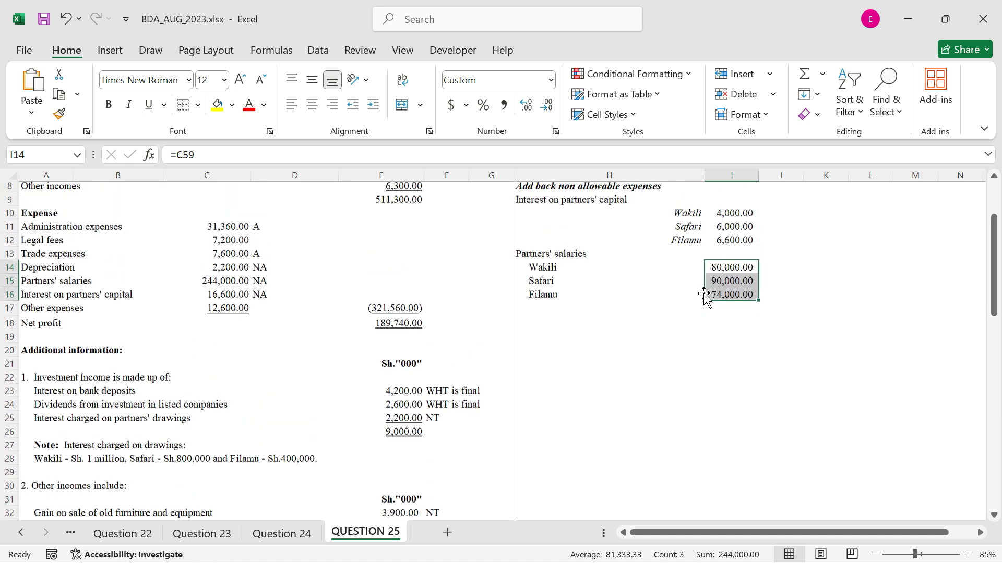
{"action": "left_click_drag", "start_coordinate": [696, 214], "coordinate": [730, 241]}
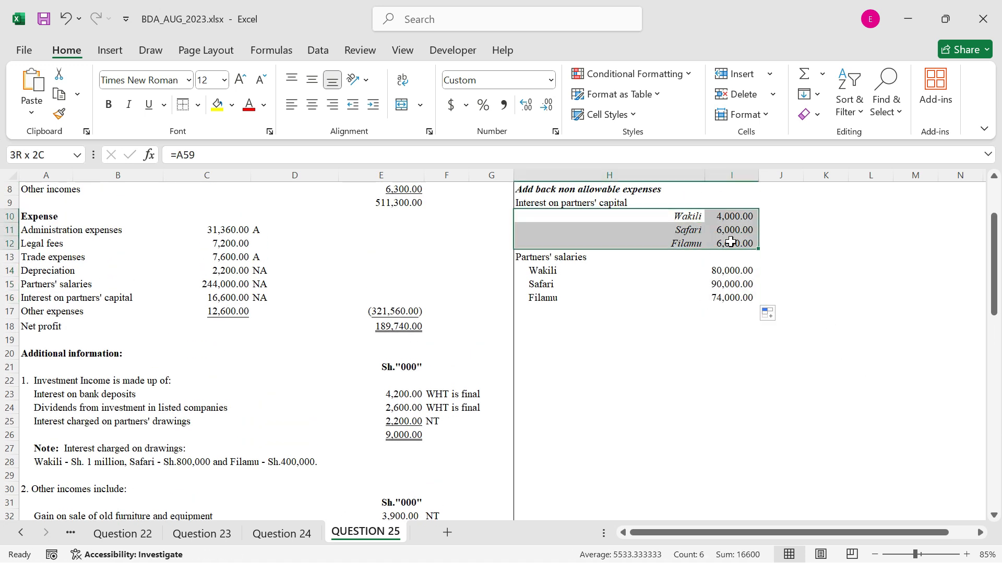
{"action": "left_click", "coordinate": [61, 114]}
{"action": "left_click", "coordinate": [629, 268]}
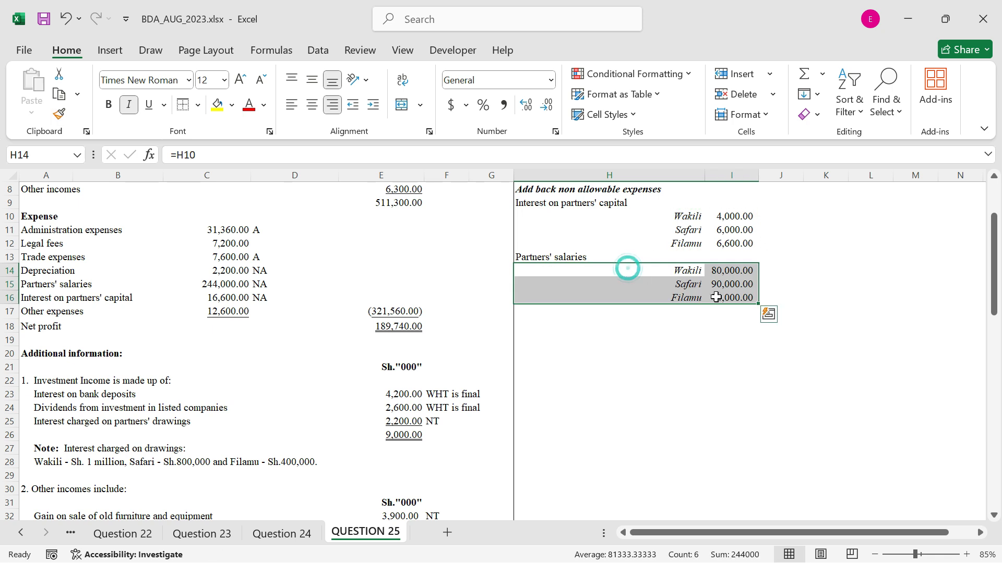
Add depreciation by linking H17 to its label with =A14 and I17 to its amount with =C14
{"action": "left_click", "coordinate": [699, 325]}
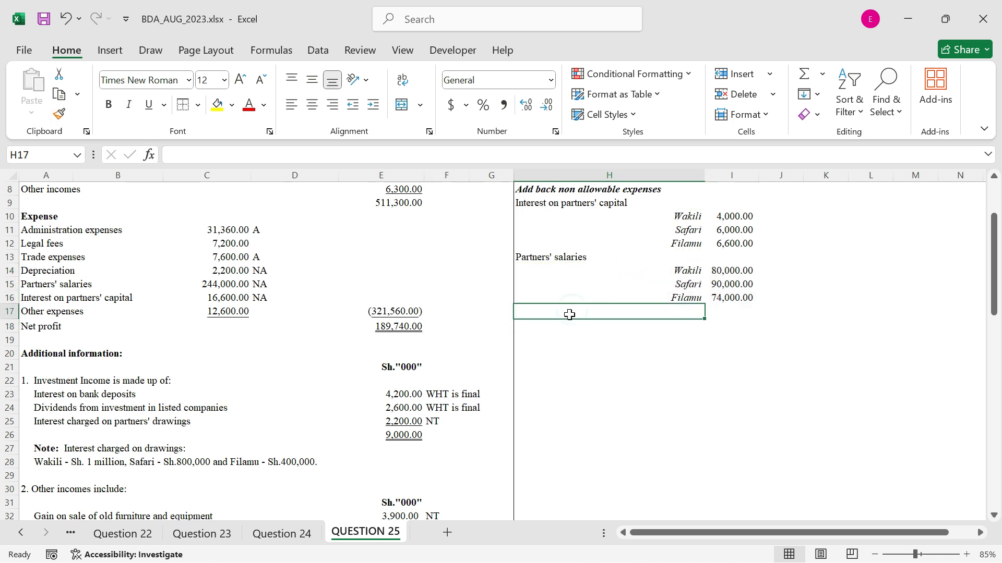
{"action": "type", "text": "="}
{"action": "left_click", "coordinate": [52, 270]}
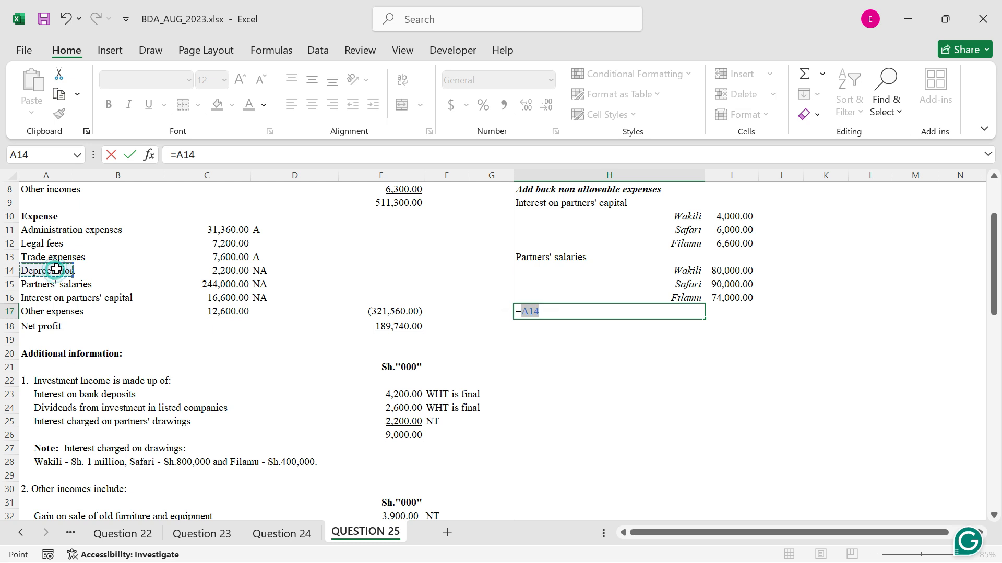
{"action": "key", "text": "Return"}
{"action": "left_click", "coordinate": [718, 308]}
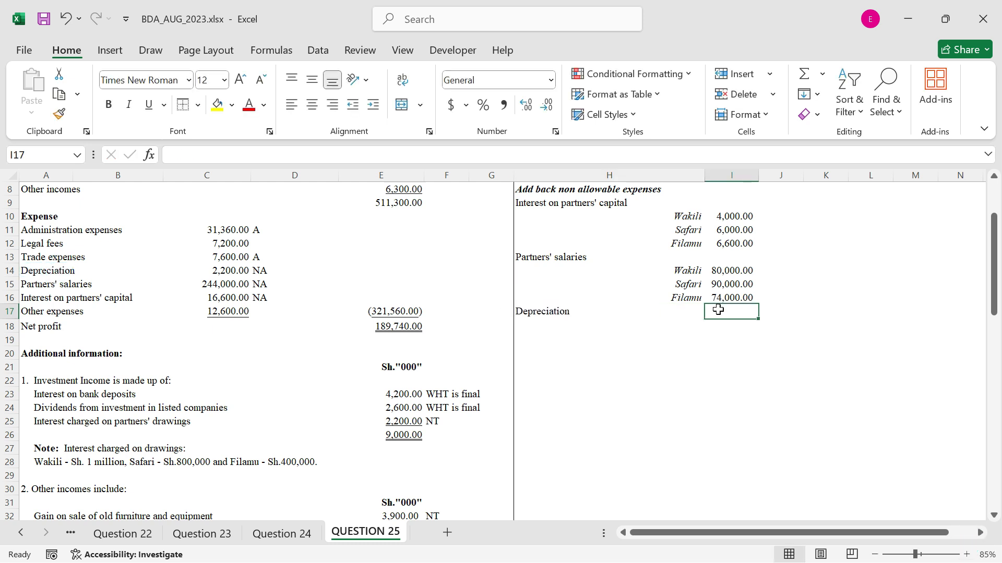
{"action": "type", "text": "="}
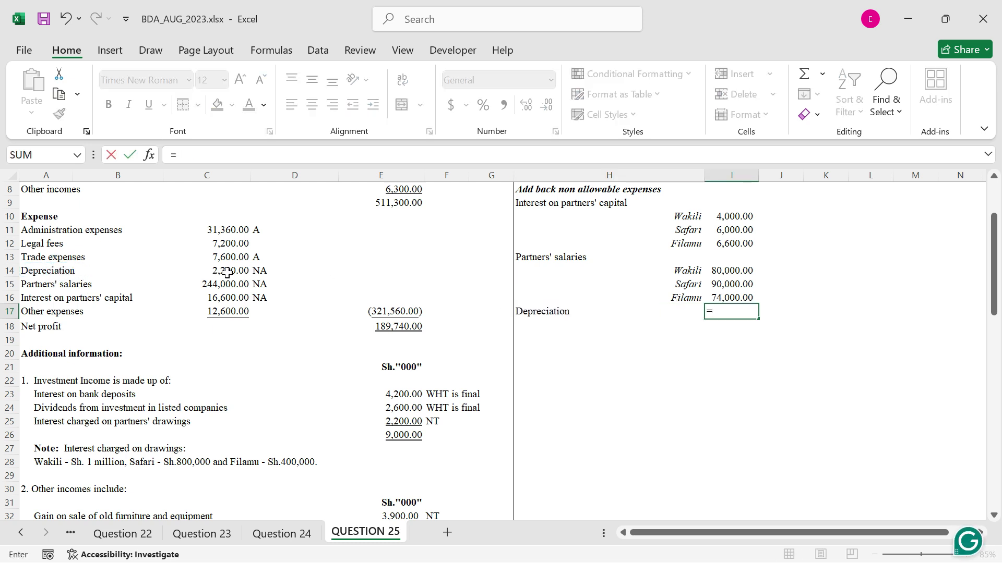
{"action": "left_click", "coordinate": [226, 270]}
{"action": "key", "text": "ctrl+Return"}
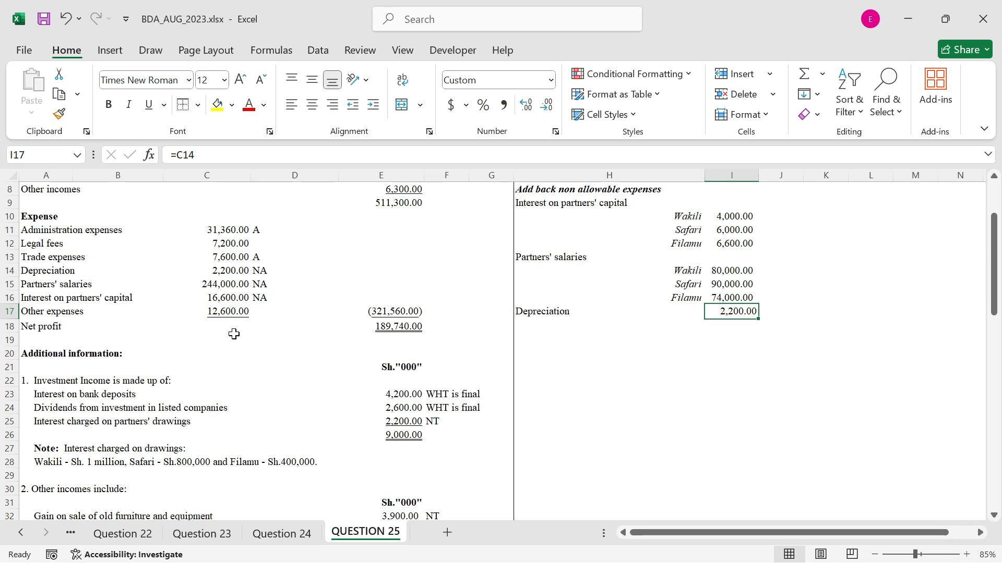
Add a trade expenses label below depreciation by linking H18 to its expense label with =A13
{"action": "scroll", "coordinate": [234, 334], "scroll_direction": "down", "scroll_amount": 8}
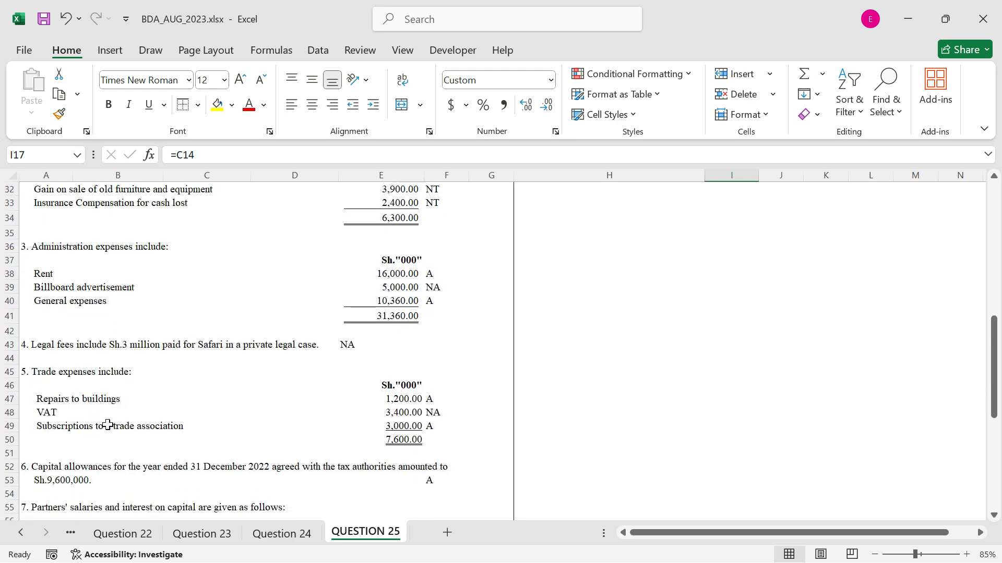
{"action": "scroll", "coordinate": [584, 391], "scroll_direction": "up", "scroll_amount": 6}
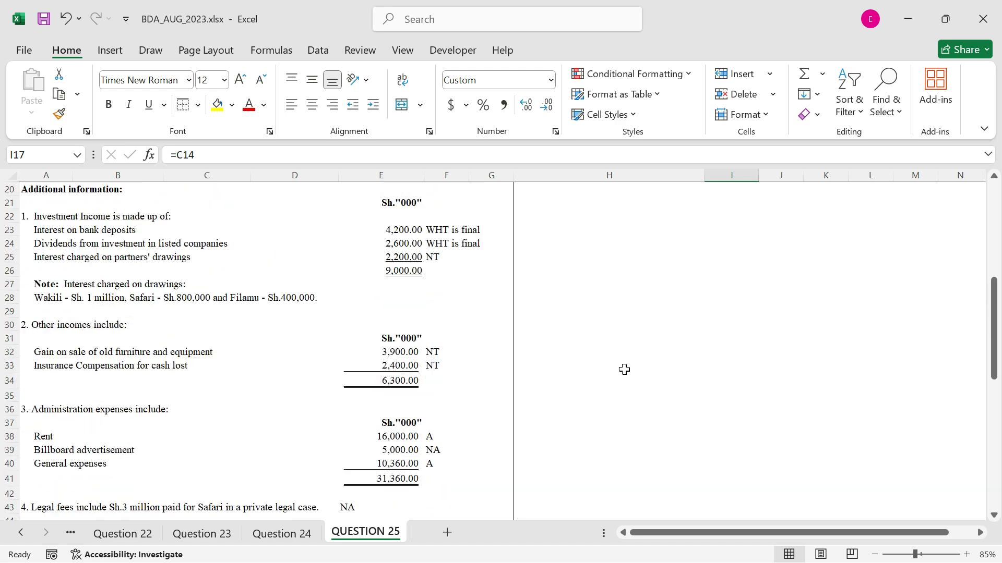
{"action": "left_click", "coordinate": [534, 248]}
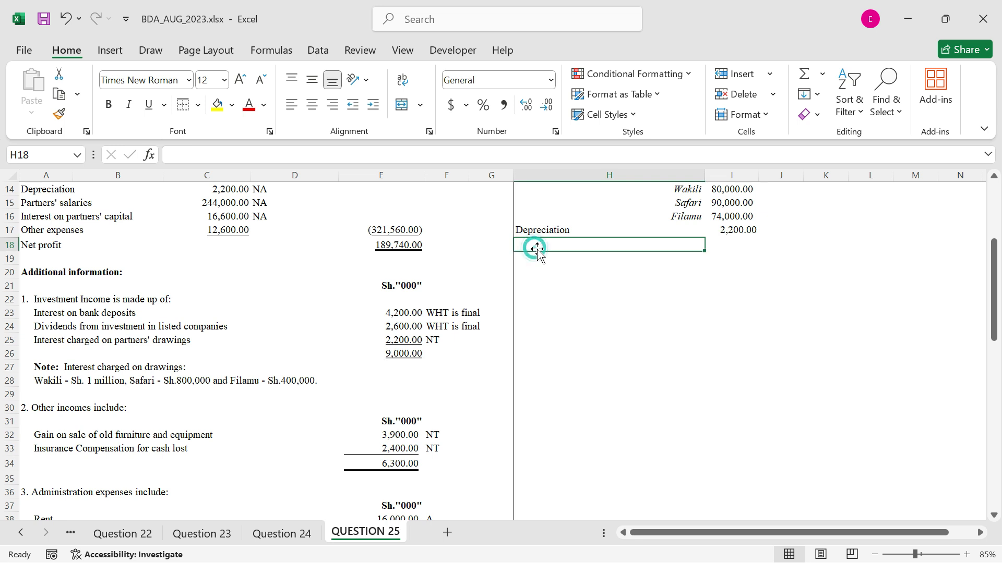
{"action": "type", "text": "="}
{"action": "scroll", "coordinate": [67, 228], "scroll_direction": "up", "scroll_amount": 1}
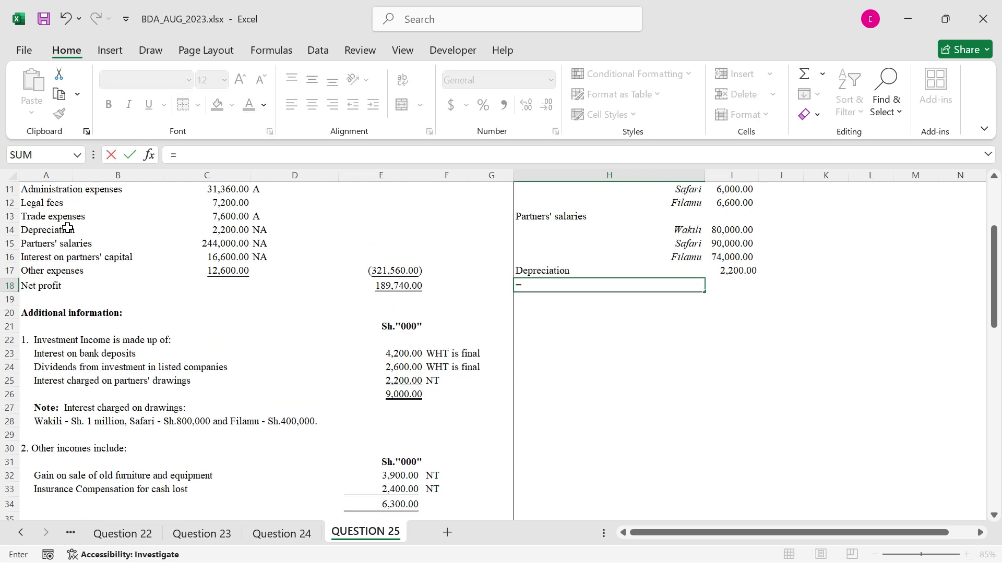
{"action": "left_click", "coordinate": [54, 221]}
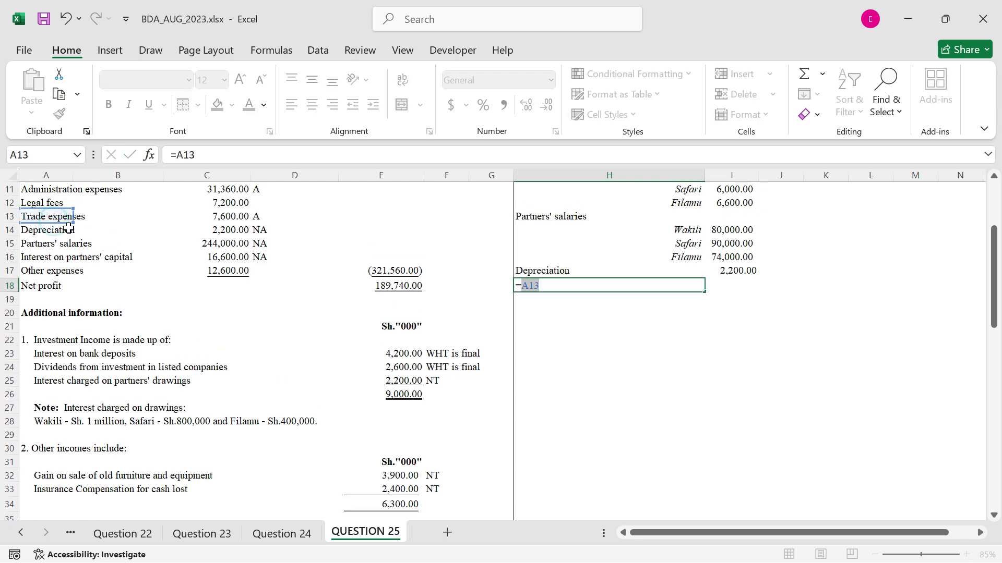
{"action": "key", "text": "Return"}
Link H19, under the trade expenses label, to the VAT item with =A48
{"action": "left_click", "coordinate": [624, 298]}
{"action": "type", "text": "="}
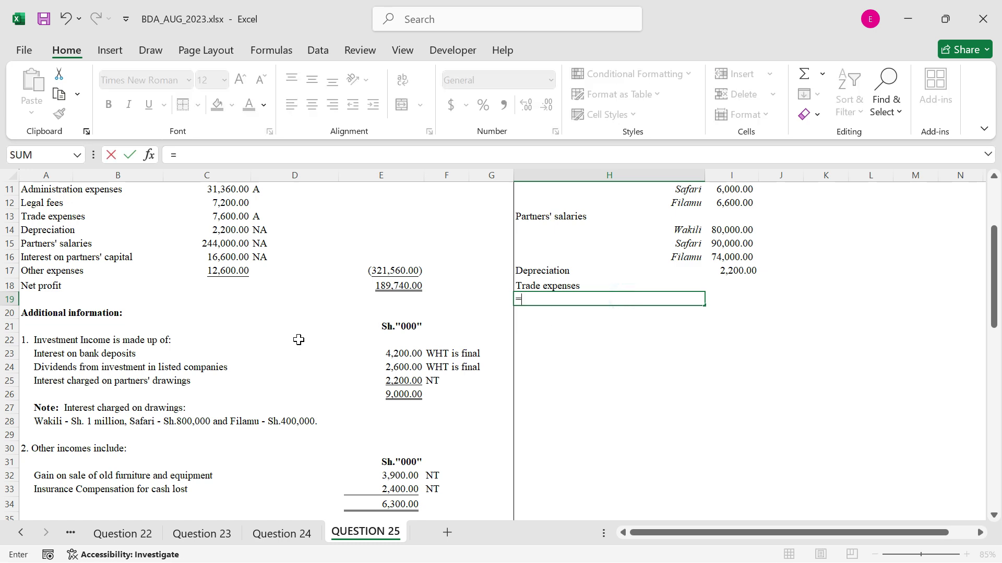
{"action": "scroll", "coordinate": [230, 375], "scroll_direction": "down", "scroll_amount": 3}
{"action": "scroll", "coordinate": [173, 414], "scroll_direction": "down", "scroll_amount": 3}
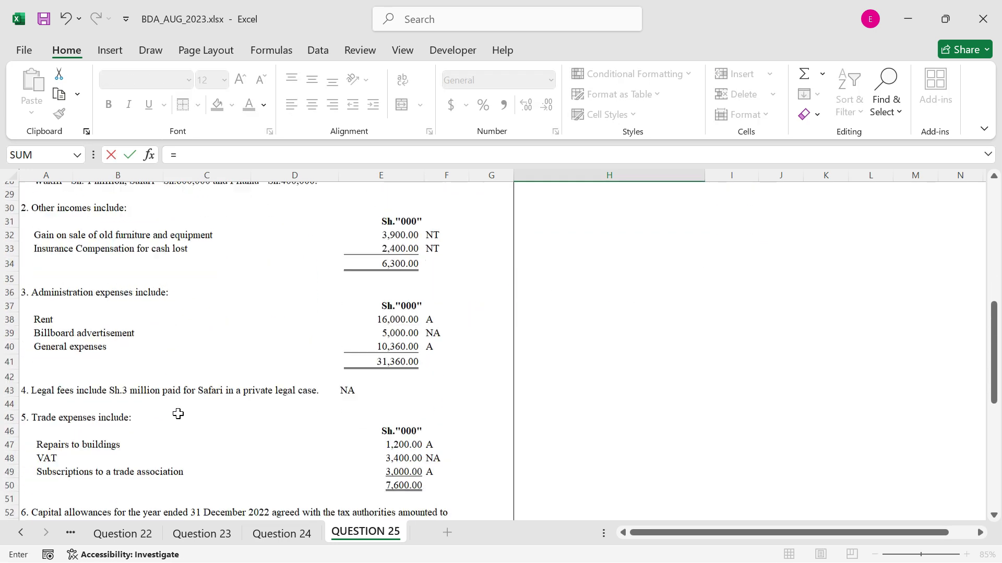
{"action": "left_click", "coordinate": [99, 453]}
{"action": "left_click", "coordinate": [55, 453]}
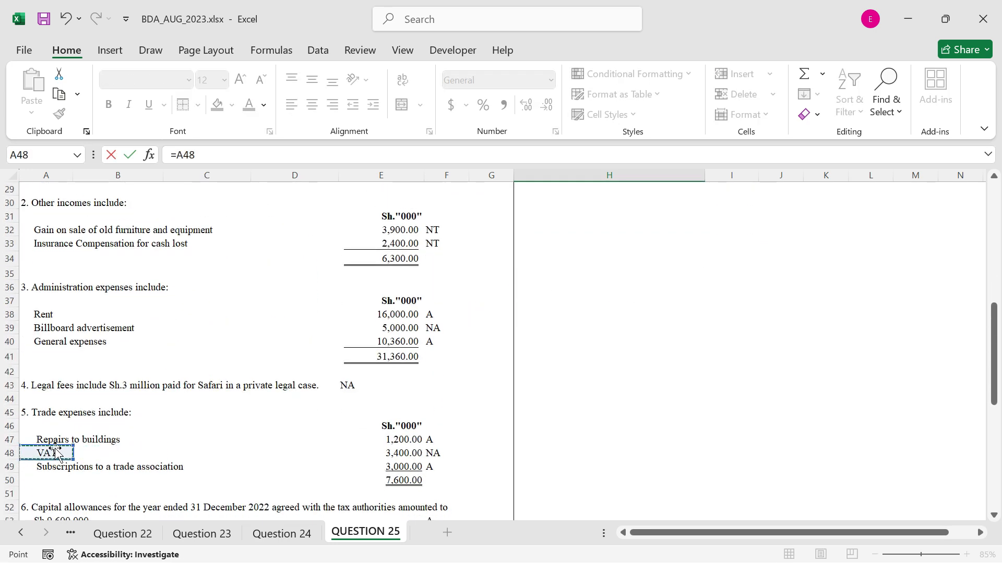
{"action": "key", "text": "Return"}
Link I19 to the non-allowable VAT amount with =E48
{"action": "key", "text": "Right"}
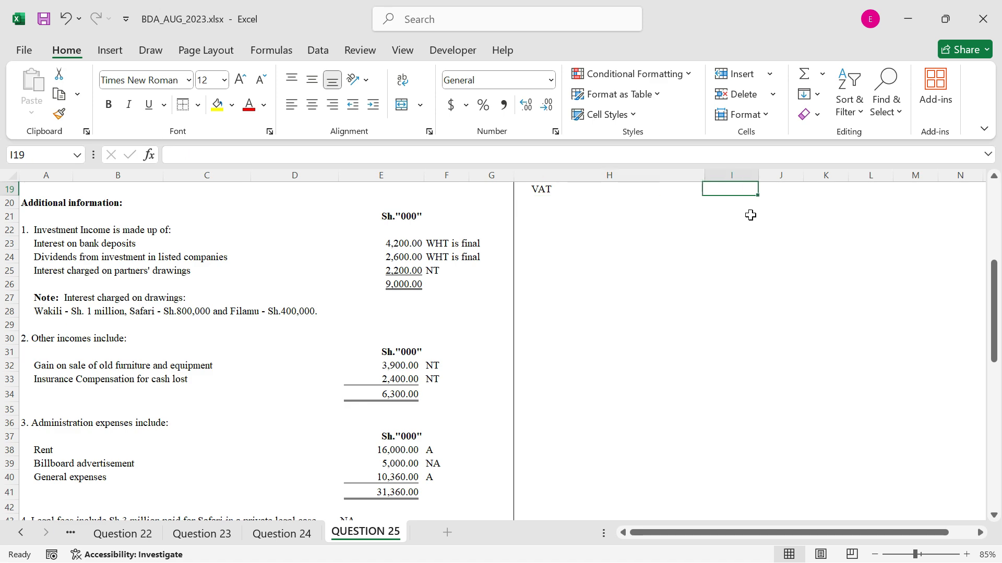
{"action": "type", "text": "="}
{"action": "scroll", "coordinate": [291, 368], "scroll_direction": "down", "scroll_amount": 4}
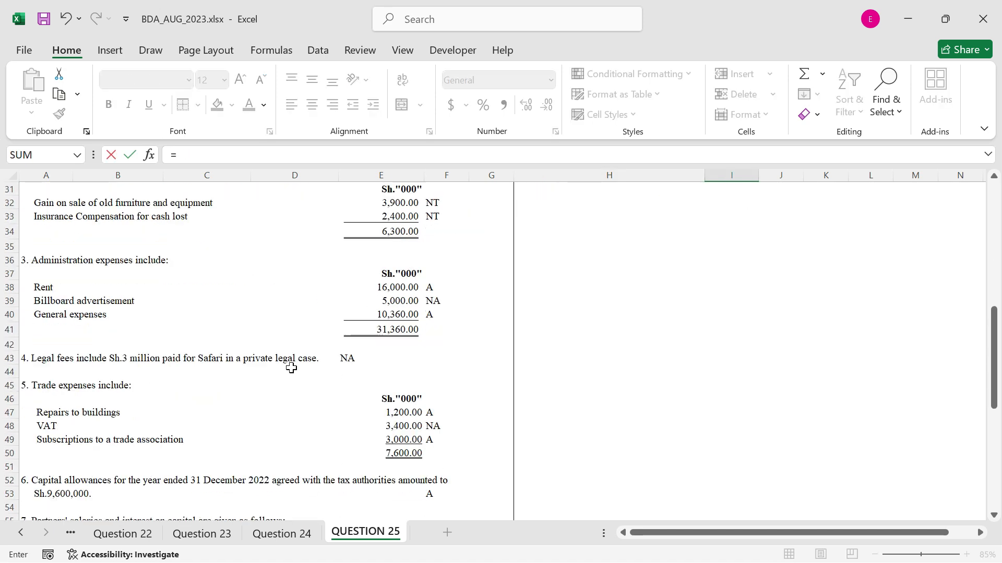
{"action": "left_click", "coordinate": [393, 425]}
{"action": "key", "text": "Return"}
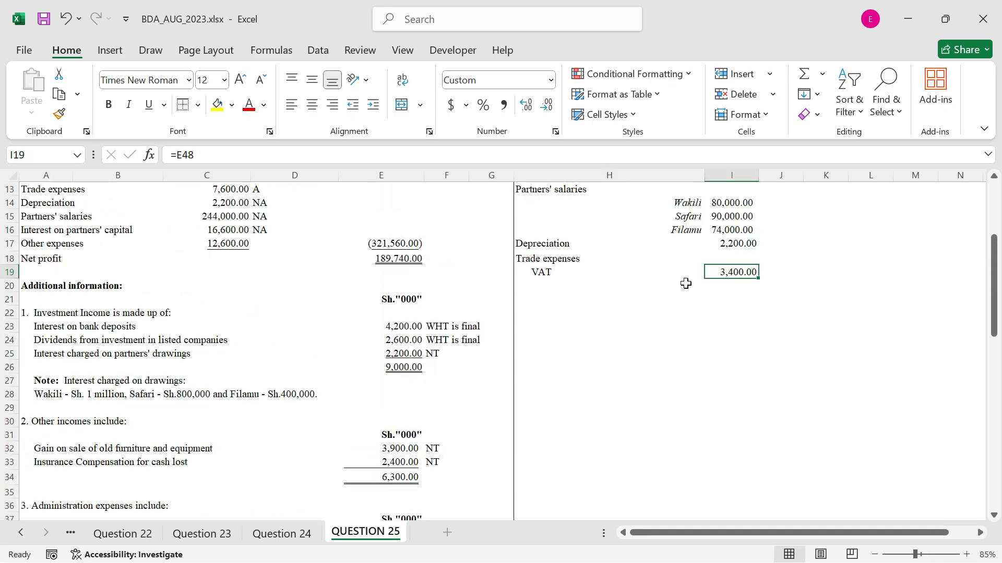
Copy the formatting of the last partner salary row H16:I16 onto the VAT row H19:I19
{"action": "left_click_drag", "start_coordinate": [679, 231], "coordinate": [731, 231]}
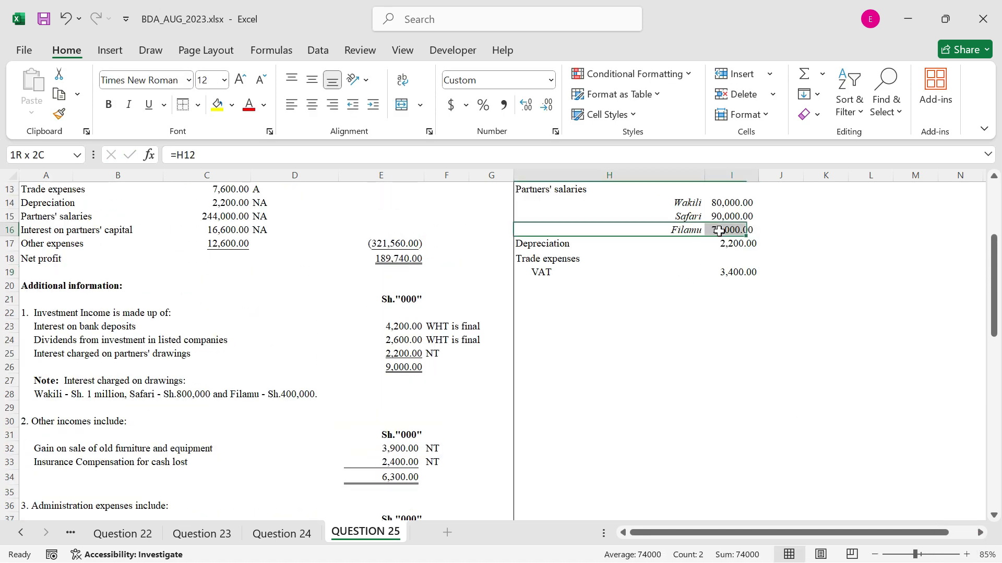
{"action": "left_click", "coordinate": [59, 114]}
{"action": "left_click", "coordinate": [590, 271]}
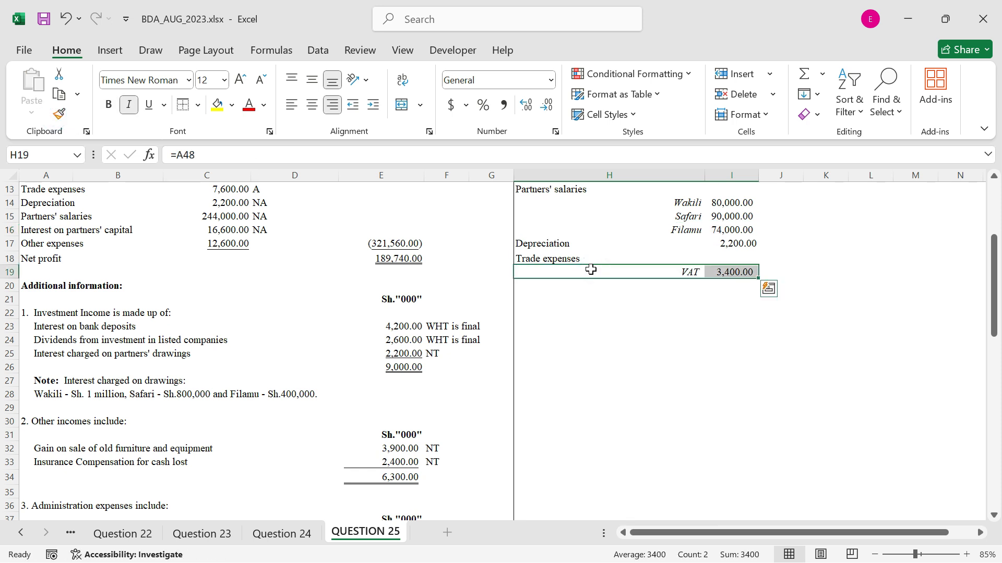
{"action": "left_click", "coordinate": [604, 405]}
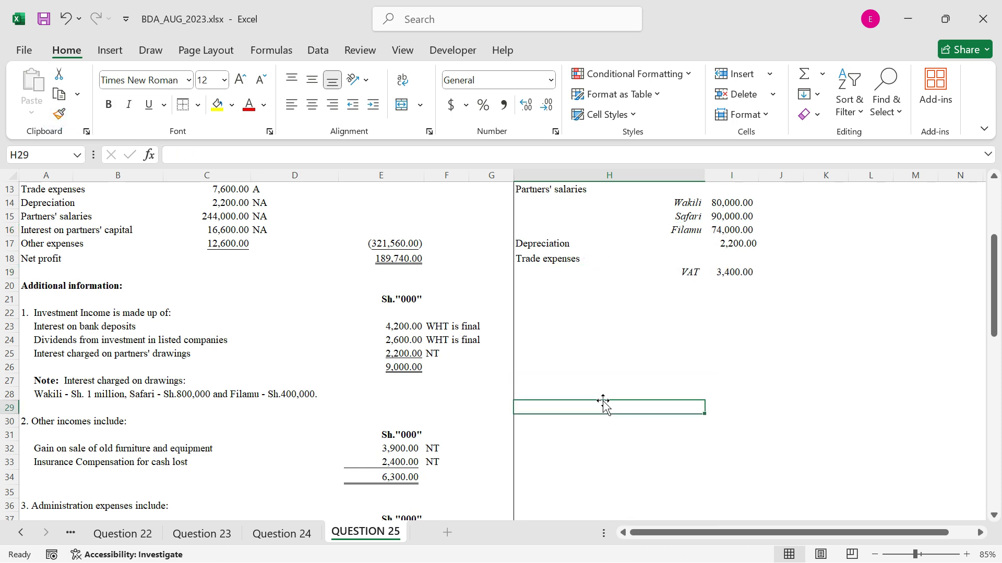
Add a legal fees label below VAT by linking H20 to its expense label with =A12
{"action": "key", "text": "Left"}
{"action": "scroll", "coordinate": [136, 271], "scroll_direction": "up", "scroll_amount": 2}
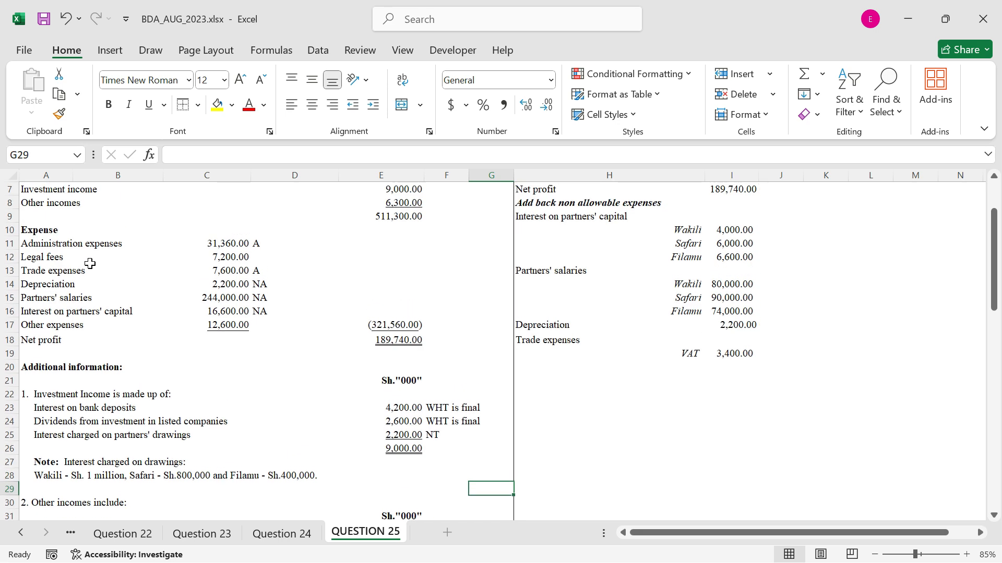
{"action": "scroll", "coordinate": [155, 285], "scroll_direction": "down", "scroll_amount": 7}
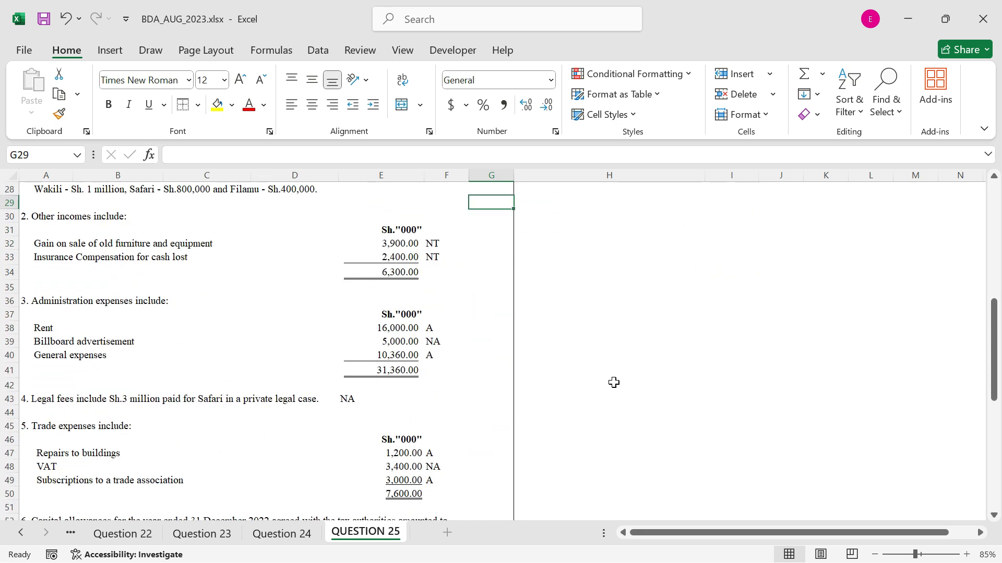
{"action": "scroll", "coordinate": [613, 382], "scroll_direction": "up", "scroll_amount": 5}
{"action": "left_click", "coordinate": [549, 277]}
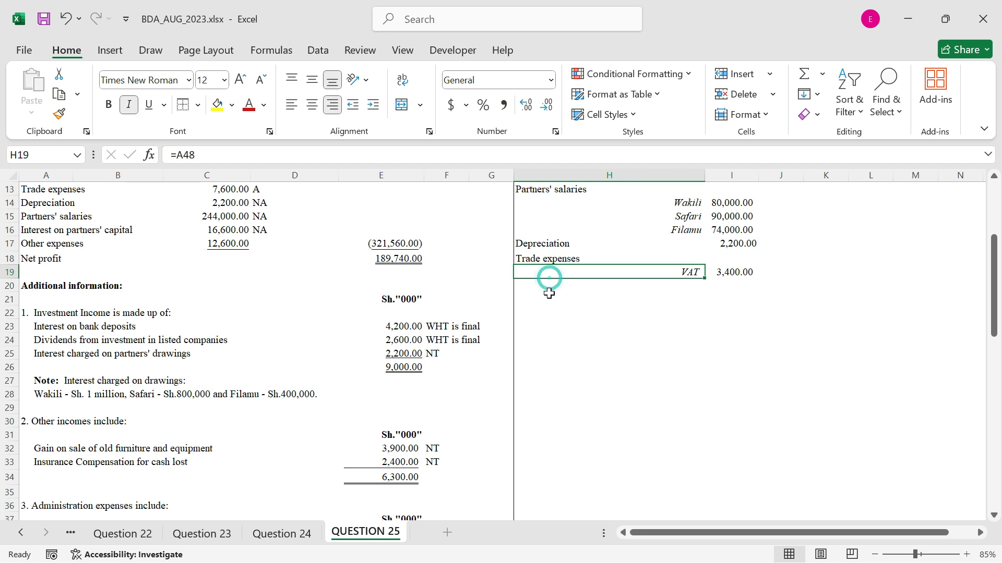
{"action": "left_click", "coordinate": [548, 285]}
{"action": "type", "text": "="}
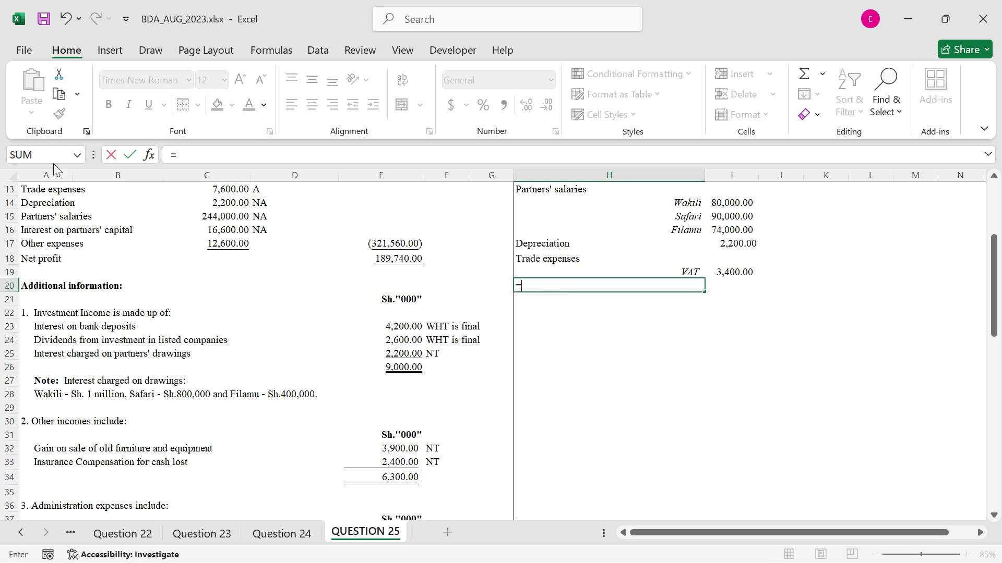
{"action": "scroll", "coordinate": [47, 215], "scroll_direction": "up", "scroll_amount": 1}
{"action": "left_click", "coordinate": [41, 215]}
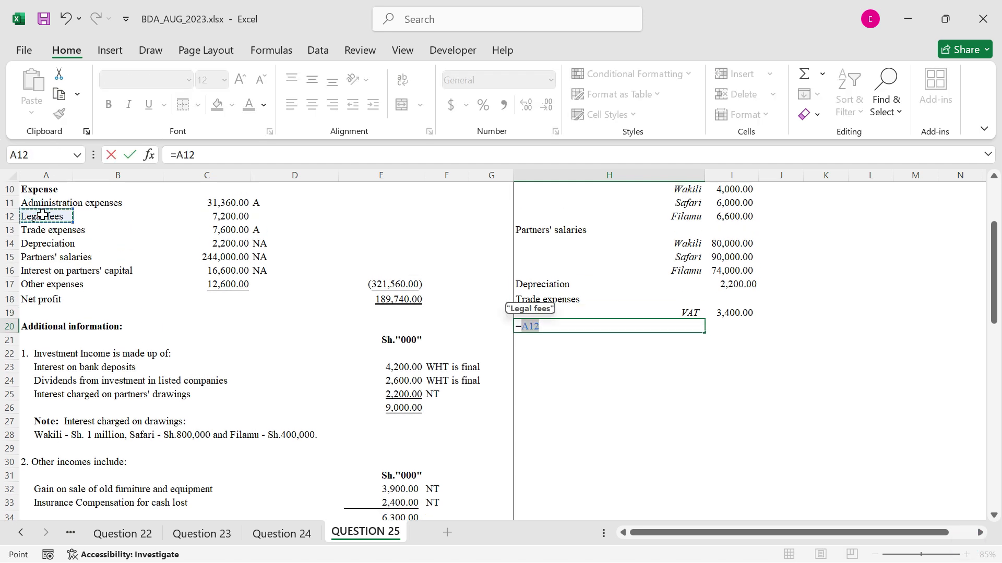
{"action": "key", "text": "ctrl+Return"}
Enter 3000 as the non-allowable legal fees in I20 and copy the formatting of I19 onto it
{"action": "left_click", "coordinate": [715, 326]}
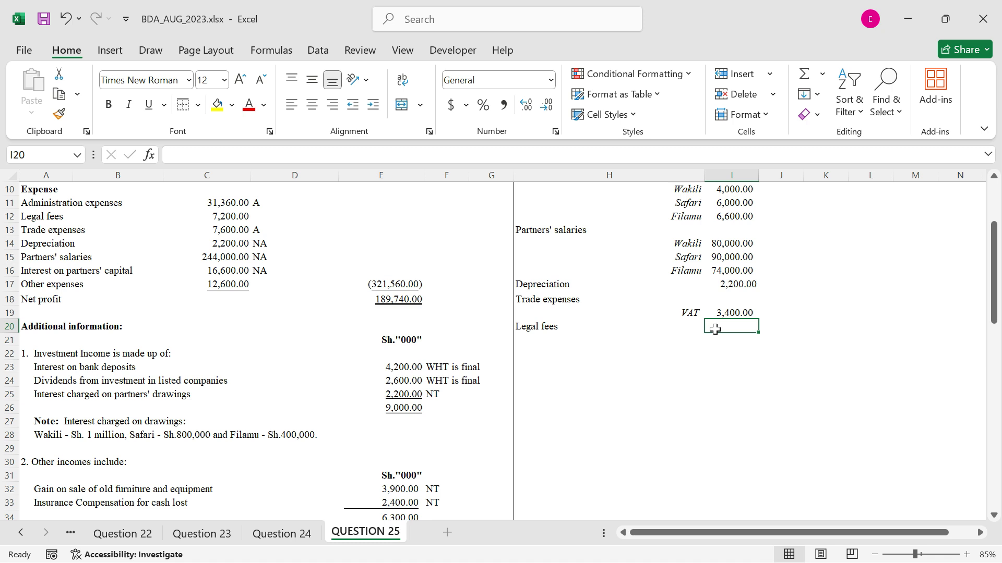
{"action": "type", "text": "3000"}
{"action": "key", "text": "ctrl+Return"}
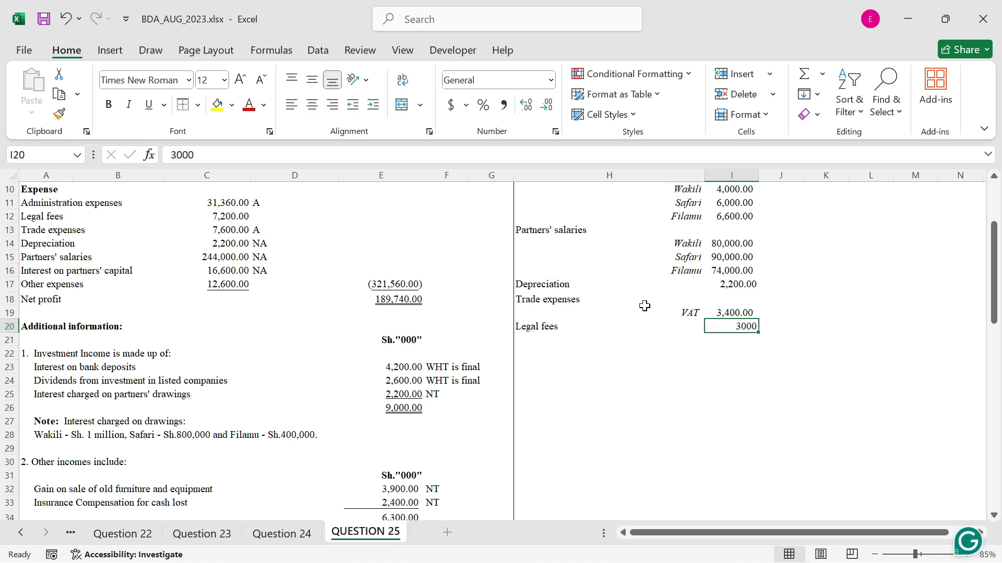
{"action": "key", "text": "Up"}
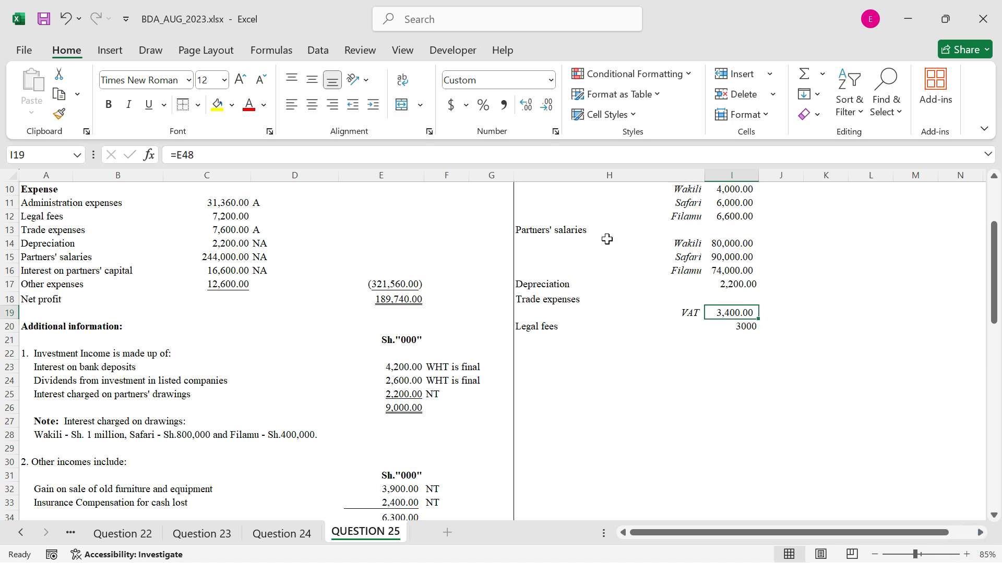
{"action": "left_click", "coordinate": [59, 114]}
{"action": "left_click", "coordinate": [750, 326]}
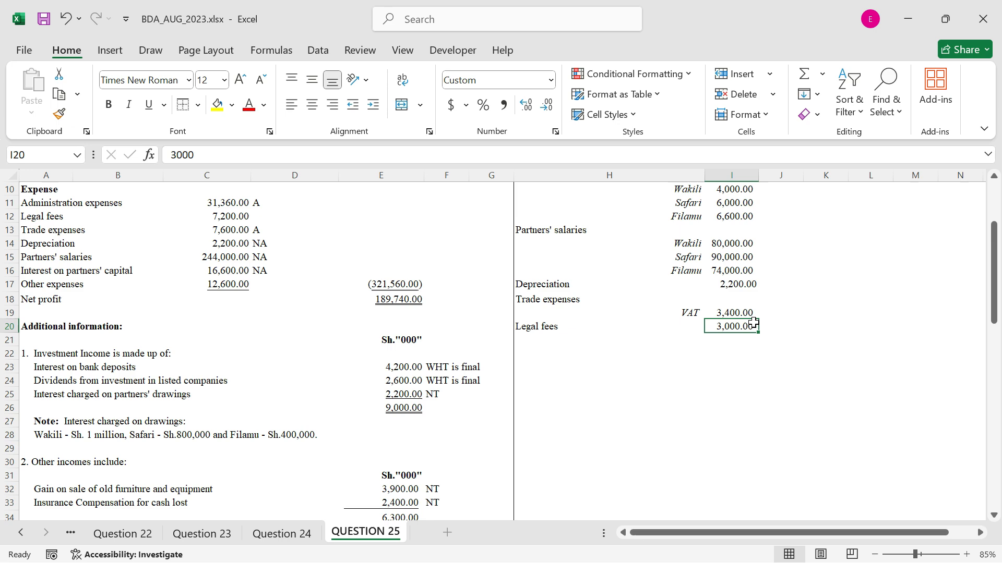
Add an administration expenses label below legal fees by linking H21 to its expense label with =A11
{"action": "left_click", "coordinate": [707, 342]}
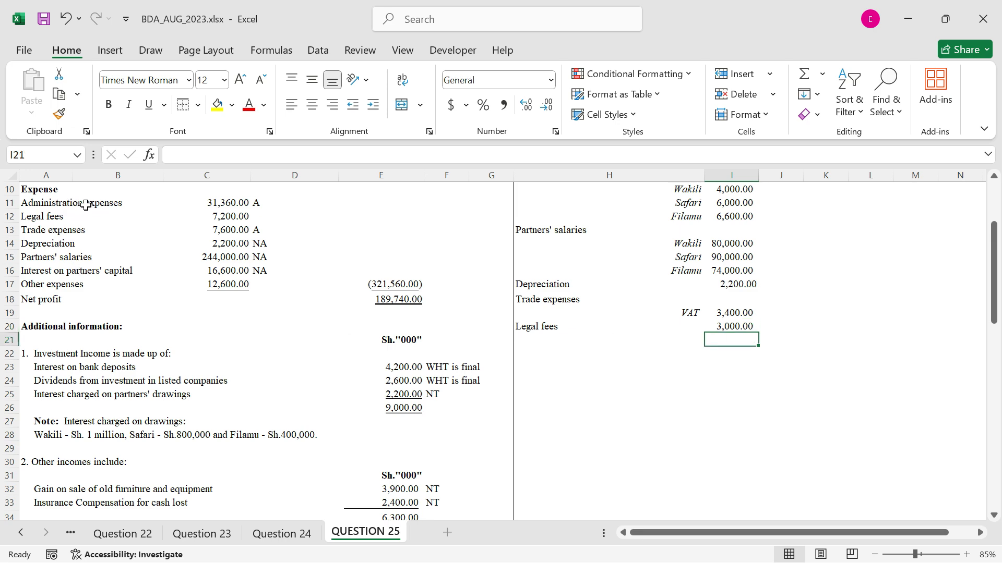
{"action": "scroll", "coordinate": [117, 236], "scroll_direction": "down", "scroll_amount": 4}
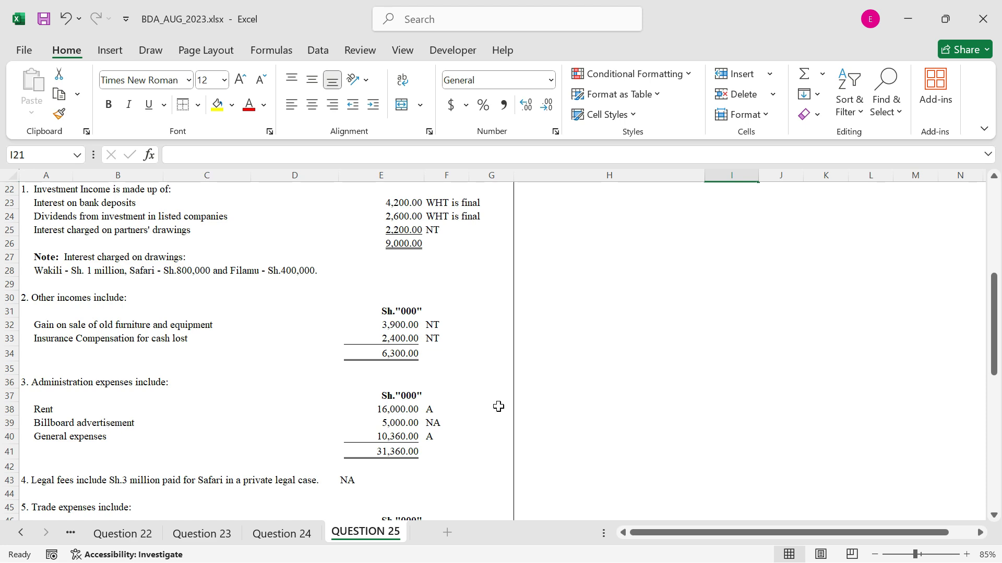
{"action": "scroll", "coordinate": [605, 245], "scroll_direction": "up", "scroll_amount": 2}
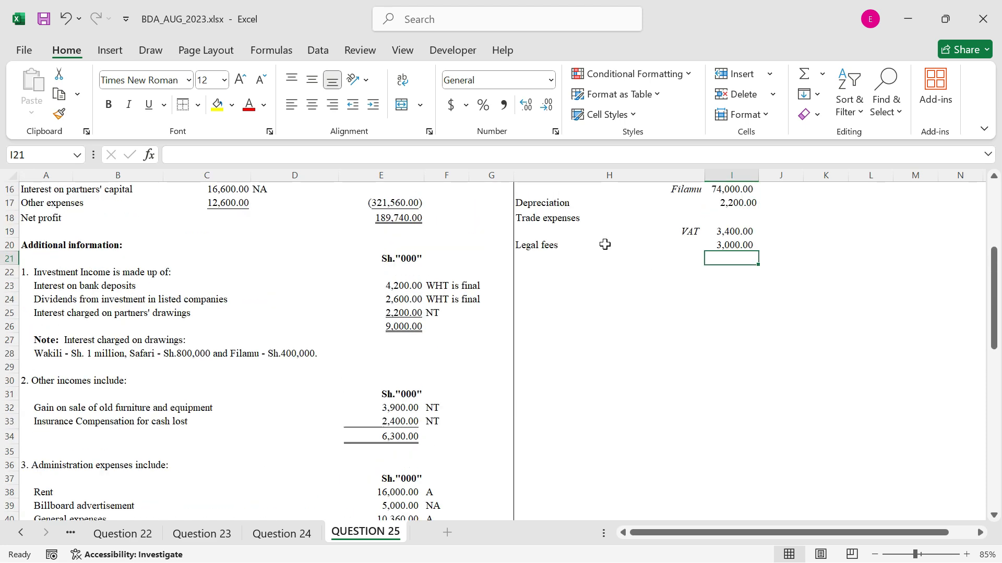
{"action": "left_click", "coordinate": [536, 258]}
{"action": "type", "text": "="}
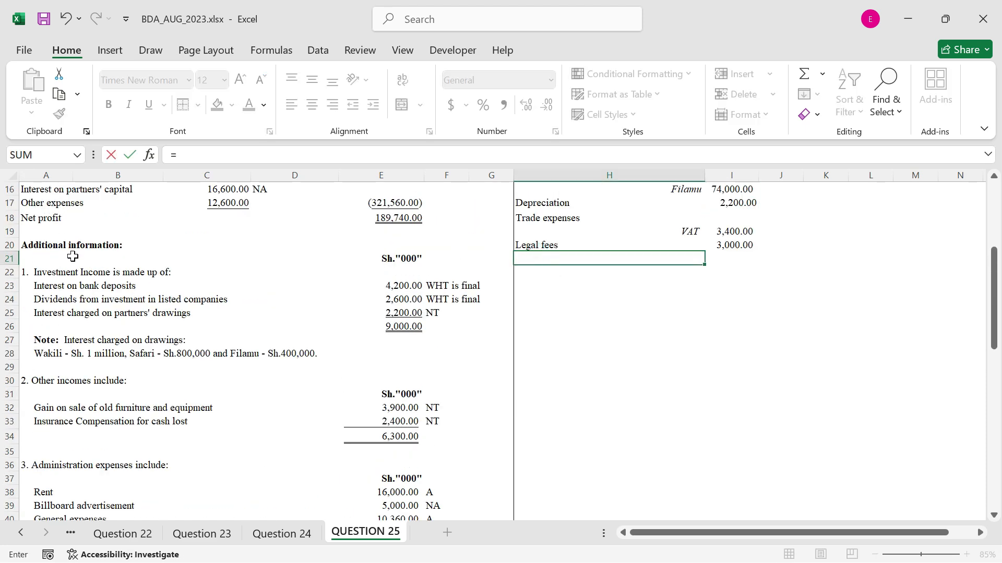
{"action": "scroll", "coordinate": [73, 256], "scroll_direction": "up", "scroll_amount": 2}
{"action": "left_click", "coordinate": [55, 207]}
{"action": "key", "text": "ctrl+Return"}
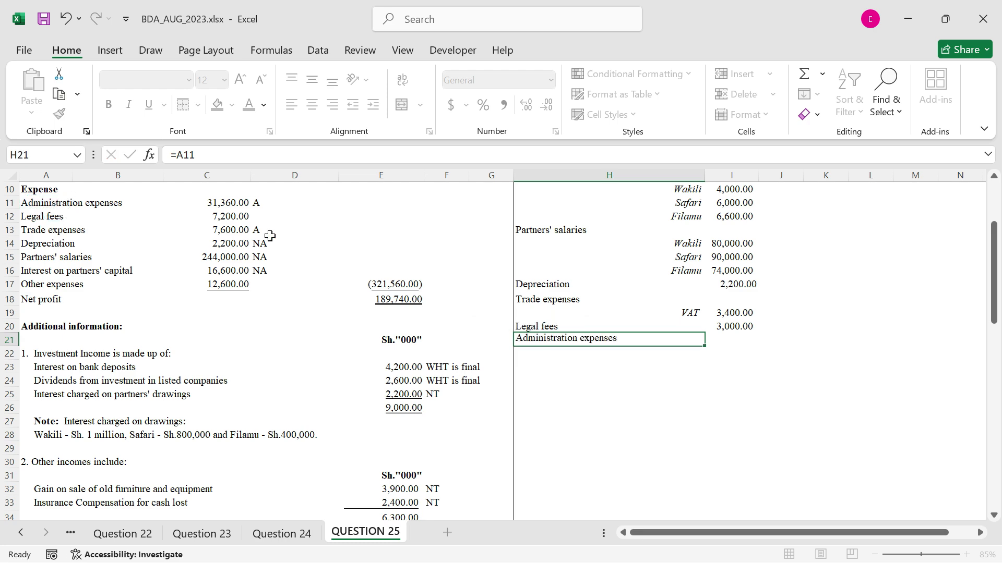
Link H22, under the administration expenses label, to the billboard advertisement item with =A39
{"action": "left_click", "coordinate": [554, 356]}
{"action": "type", "text": "="}
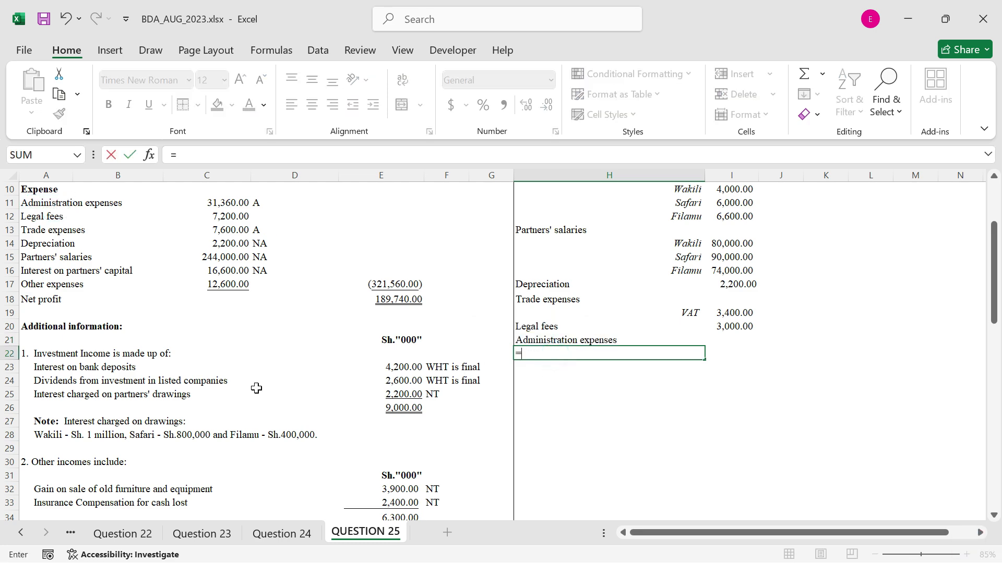
{"action": "scroll", "coordinate": [148, 415], "scroll_direction": "down", "scroll_amount": 4}
{"action": "left_click", "coordinate": [103, 422]}
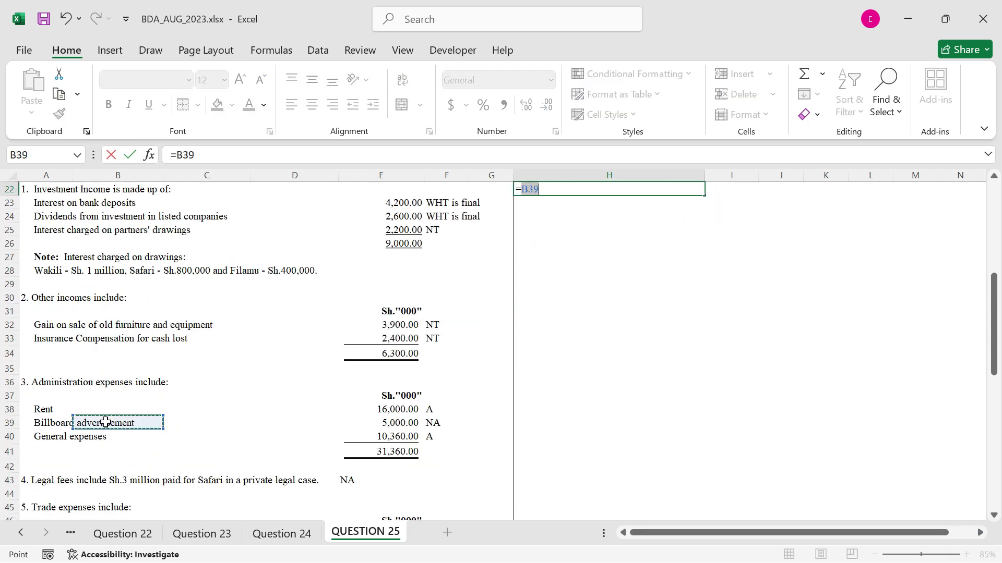
{"action": "left_click", "coordinate": [63, 424]}
{"action": "key", "text": "Tab"}
Link I22 to the billboard advertisement amount with =E39
{"action": "scroll", "coordinate": [812, 320], "scroll_direction": "up", "scroll_amount": 2}
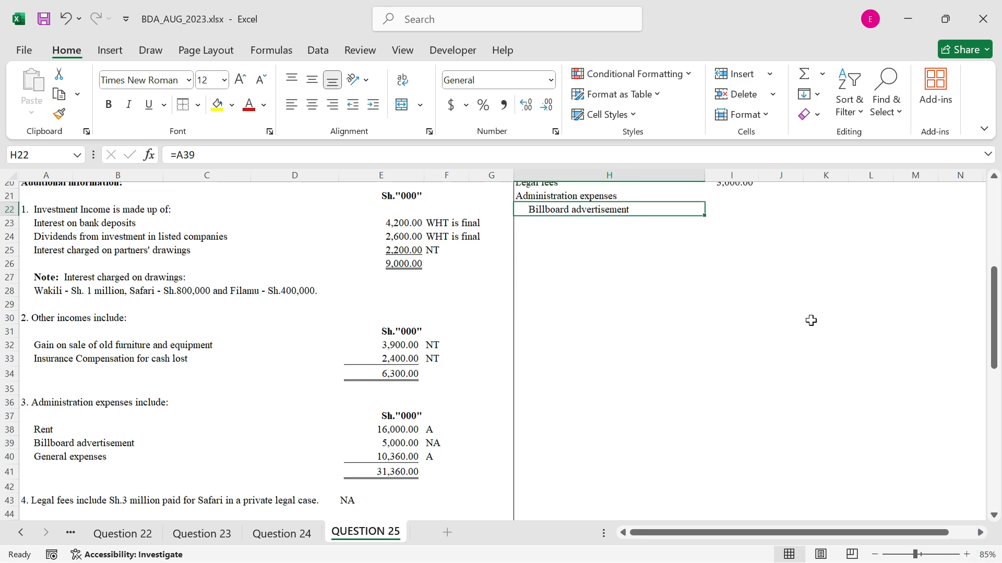
{"action": "type", "text": "="}
{"action": "scroll", "coordinate": [415, 413], "scroll_direction": "down", "scroll_amount": 2}
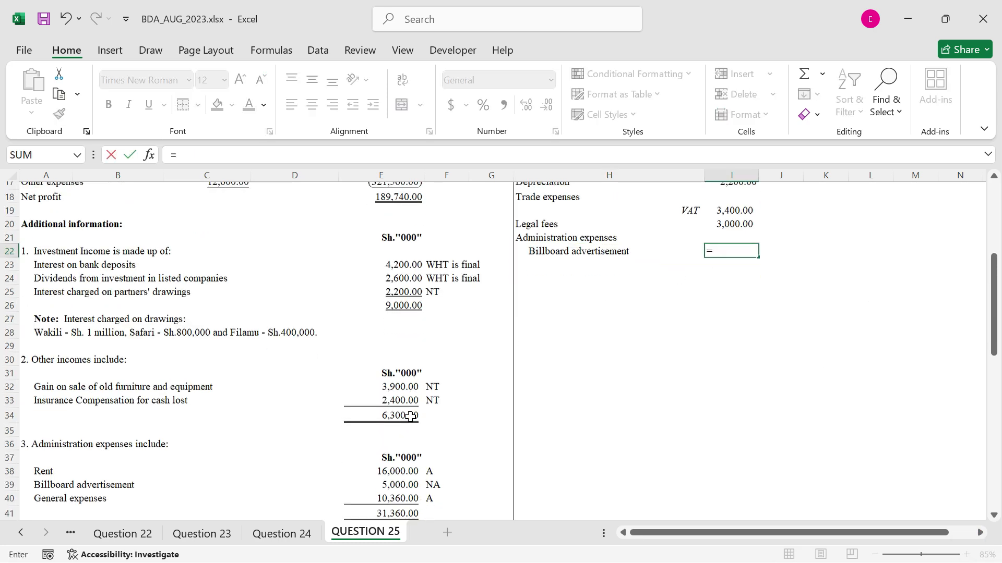
{"action": "left_click", "coordinate": [392, 424]}
{"action": "key", "text": "ctrl+Return"}
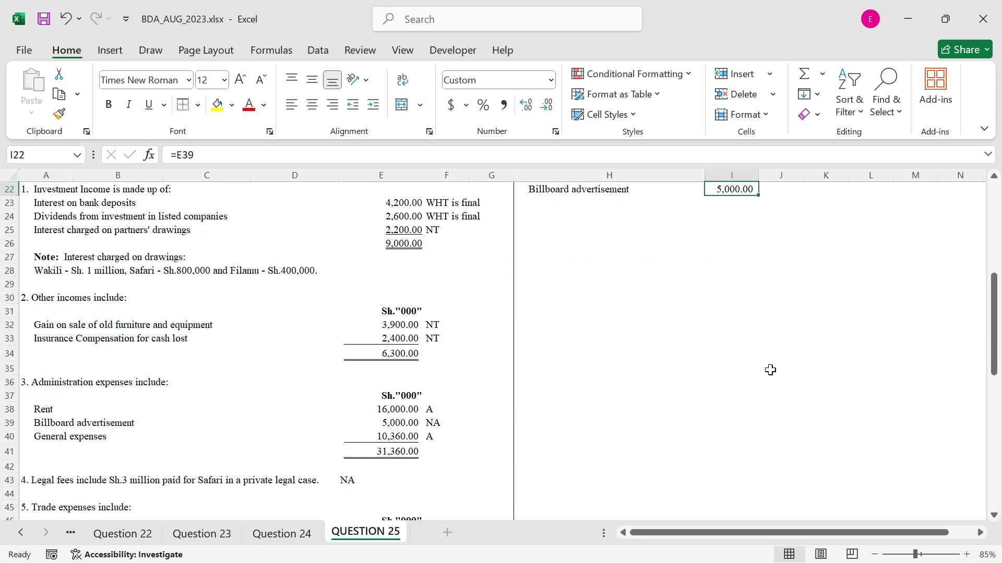
Copy the formatting of the VAT row, H19:I19, onto the billboard advertisement row starting at H22
{"action": "scroll", "coordinate": [620, 290], "scroll_direction": "up", "scroll_amount": 2}
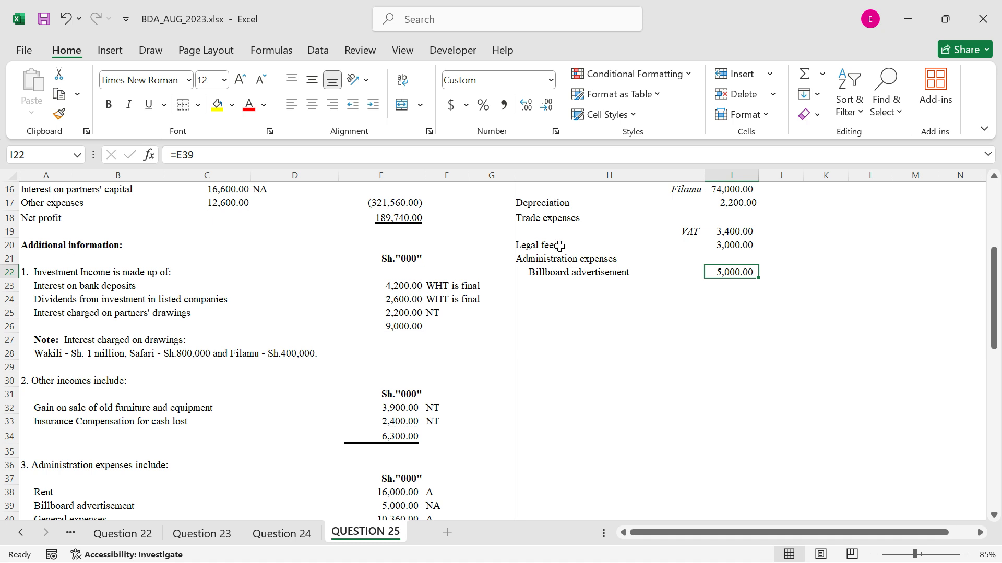
{"action": "left_click_drag", "start_coordinate": [681, 234], "coordinate": [730, 231]}
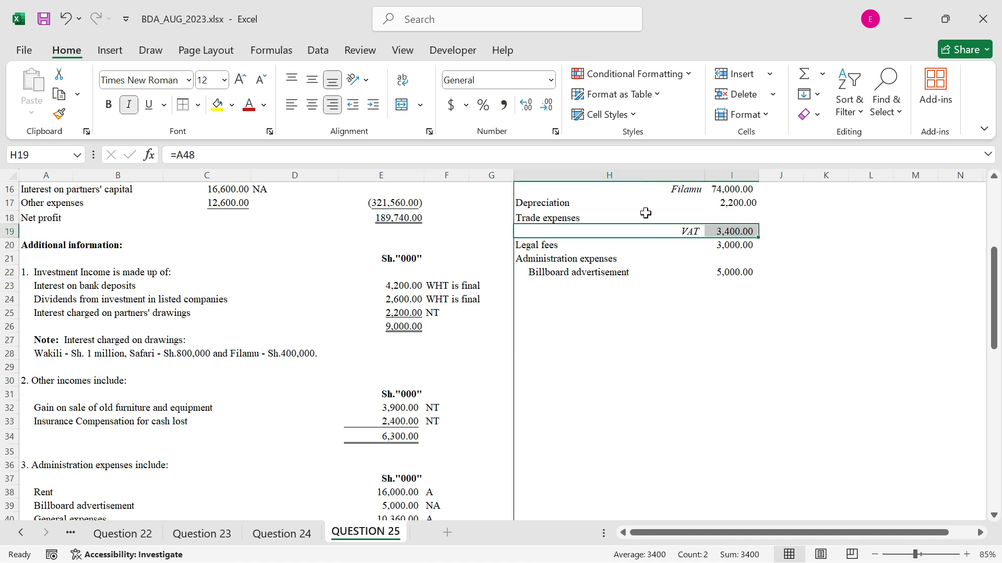
{"action": "left_click", "coordinate": [59, 113]}
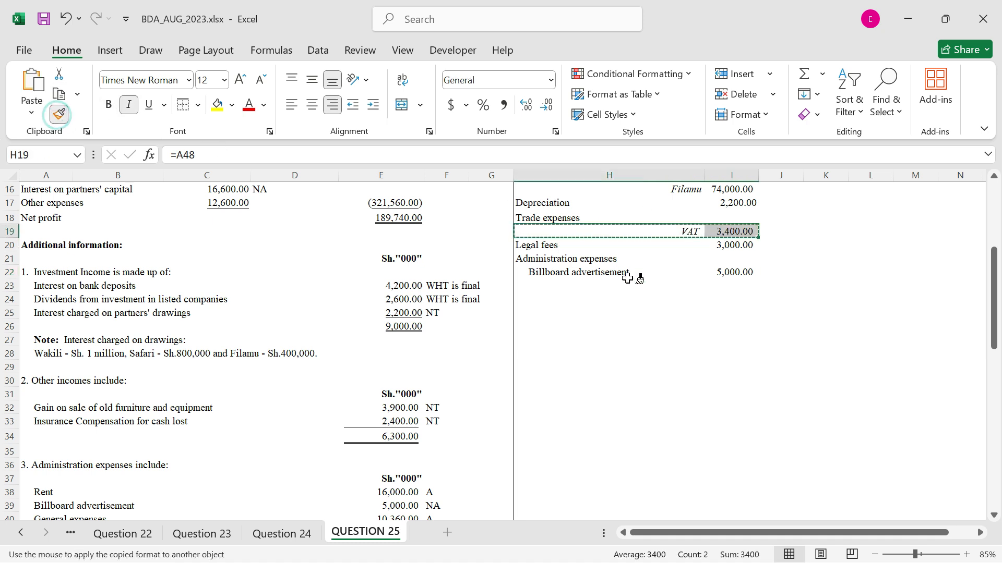
{"action": "left_click_drag", "start_coordinate": [624, 275], "coordinate": [625, 275]}
Review the expense list and the additional information notes for any remaining non-allowable expenses and allowable deductions
{"action": "left_click", "coordinate": [578, 288]}
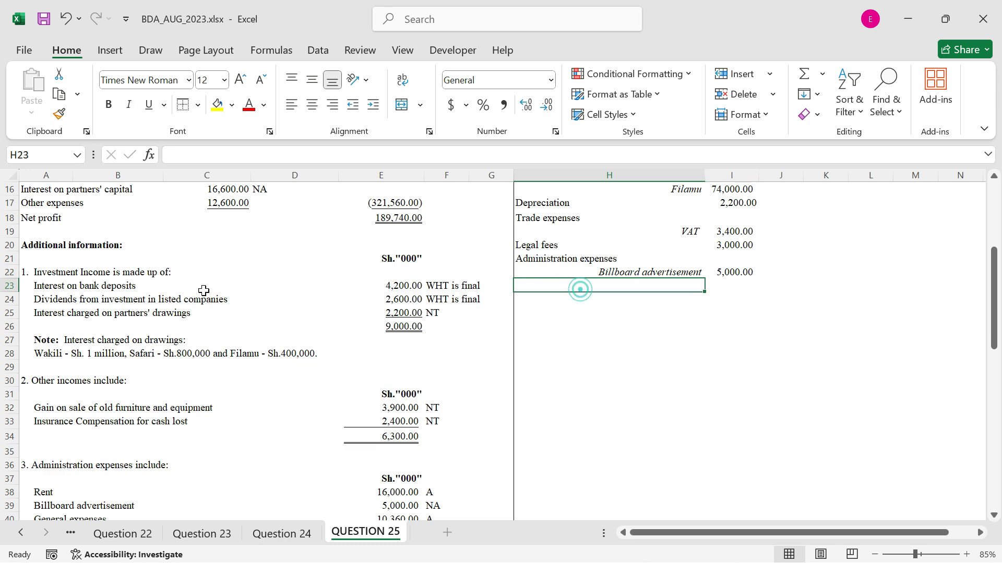
{"action": "scroll", "coordinate": [202, 290], "scroll_direction": "up", "scroll_amount": 3}
{"action": "scroll", "coordinate": [203, 290], "scroll_direction": "up", "scroll_amount": 1}
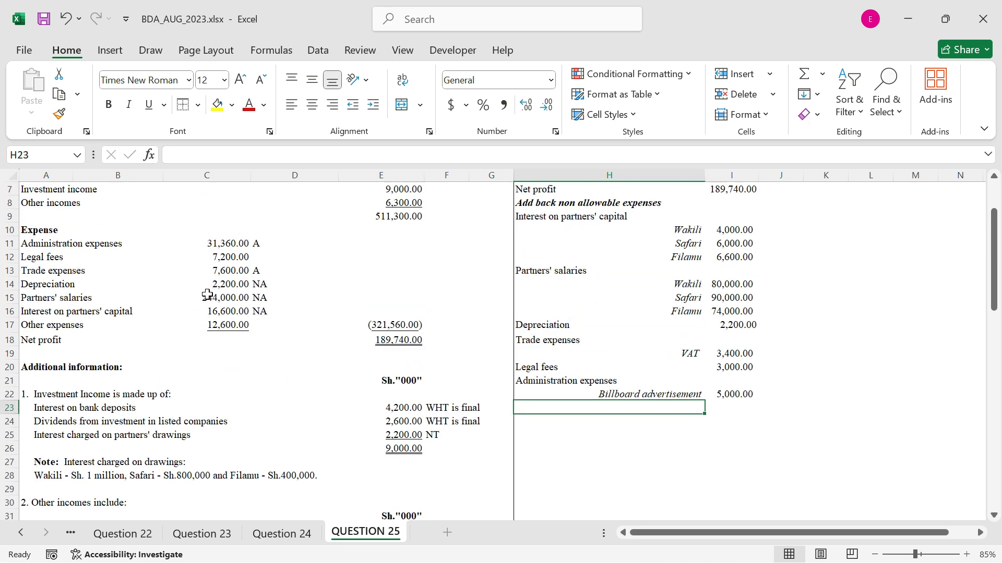
{"action": "scroll", "coordinate": [208, 295], "scroll_direction": "up", "scroll_amount": 1}
{"action": "scroll", "coordinate": [224, 332], "scroll_direction": "down", "scroll_amount": 2}
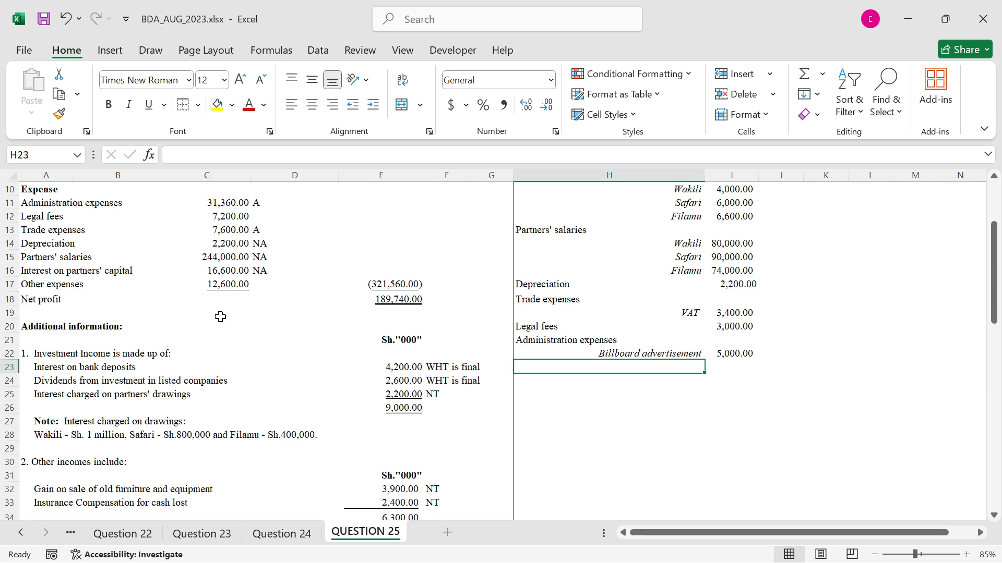
{"action": "scroll", "coordinate": [220, 317], "scroll_direction": "down", "scroll_amount": 3}
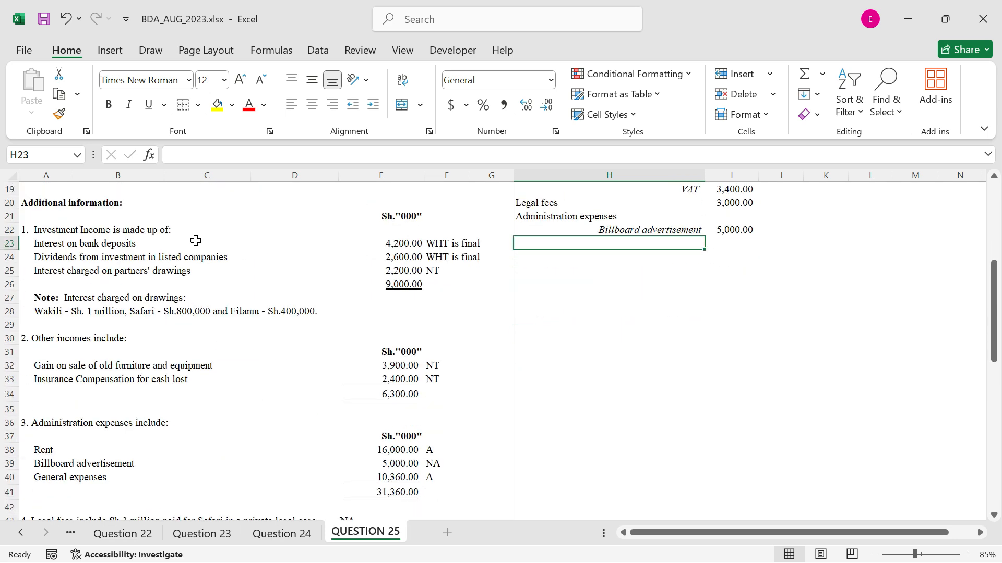
{"action": "scroll", "coordinate": [196, 241], "scroll_direction": "down", "scroll_amount": 7}
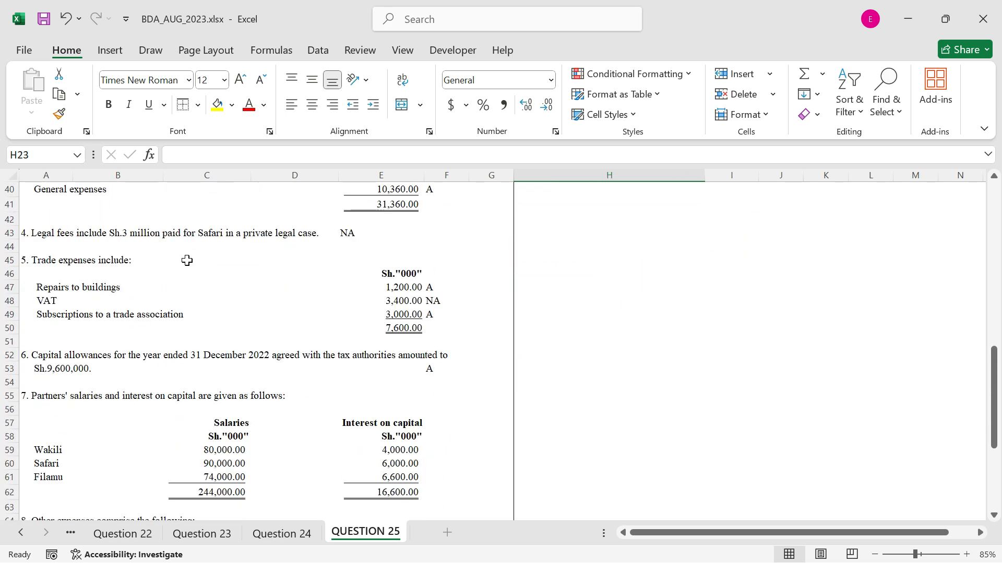
{"action": "scroll", "coordinate": [187, 261], "scroll_direction": "down", "scroll_amount": 1}
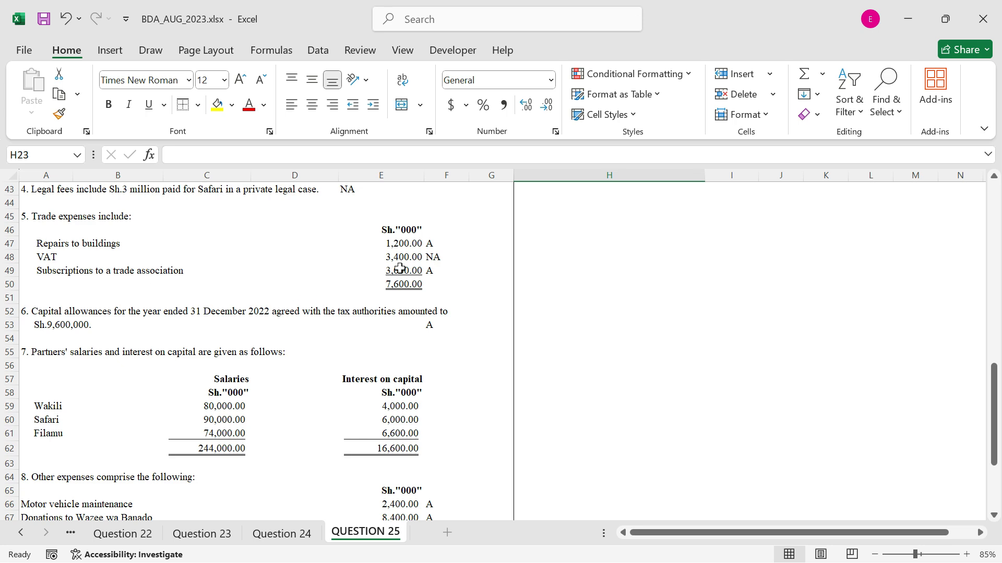
{"action": "scroll", "coordinate": [356, 347], "scroll_direction": "down", "scroll_amount": 4}
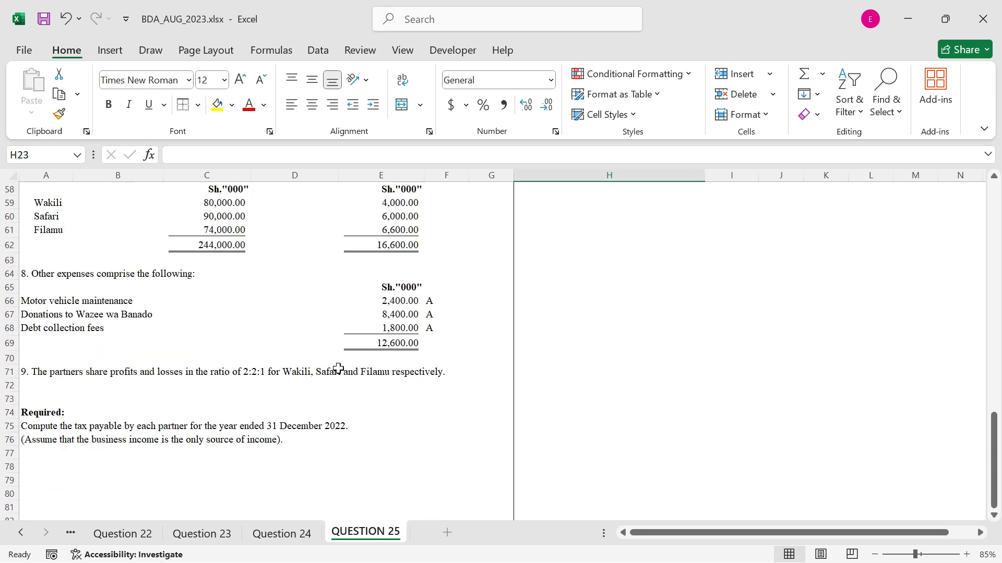
{"action": "scroll", "coordinate": [339, 369], "scroll_direction": "up", "scroll_amount": 13}
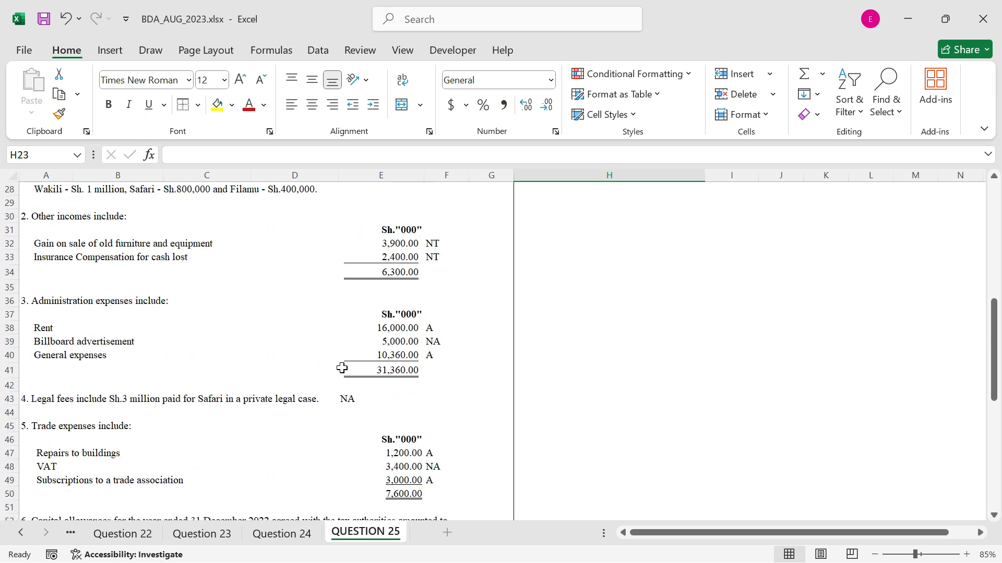
{"action": "scroll", "coordinate": [351, 369], "scroll_direction": "up", "scroll_amount": 4}
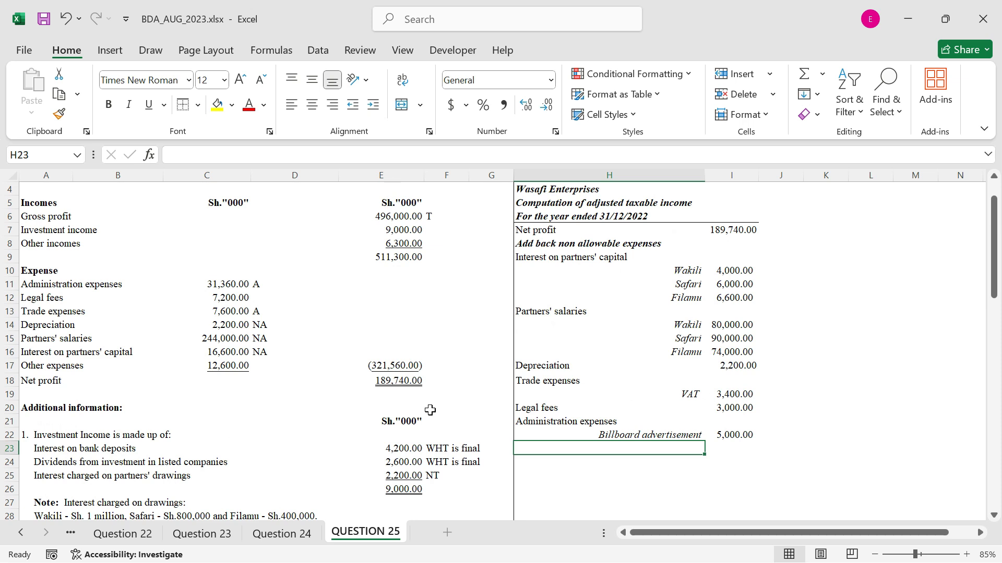
Enter the heading "Less allowable expenses not yet deducted" in H23 and copy the formatting of the H8 heading onto it
{"action": "type", "text": "Lesss"}
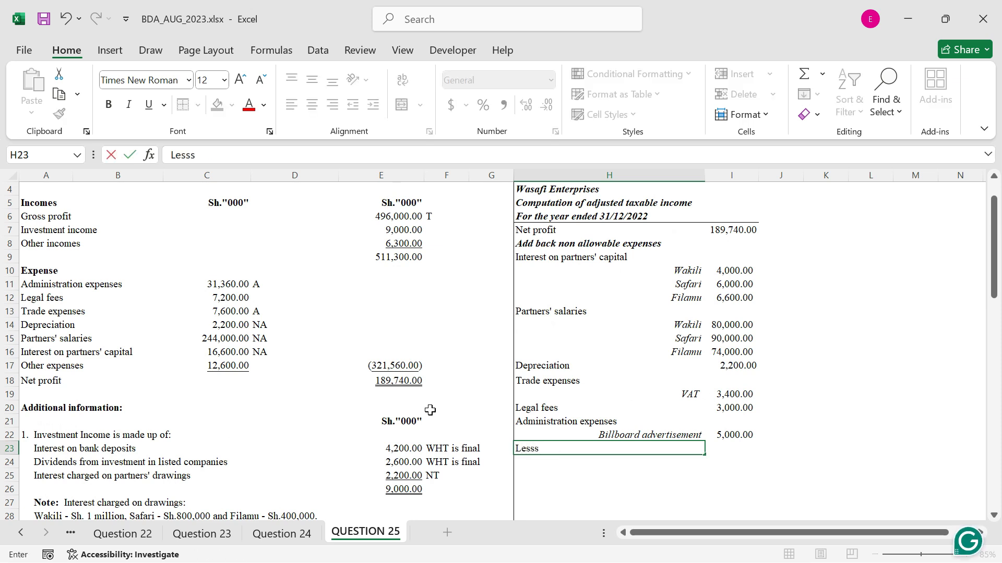
{"action": "key", "text": "BackSpace"}
{"action": "type", "text": " allow"}
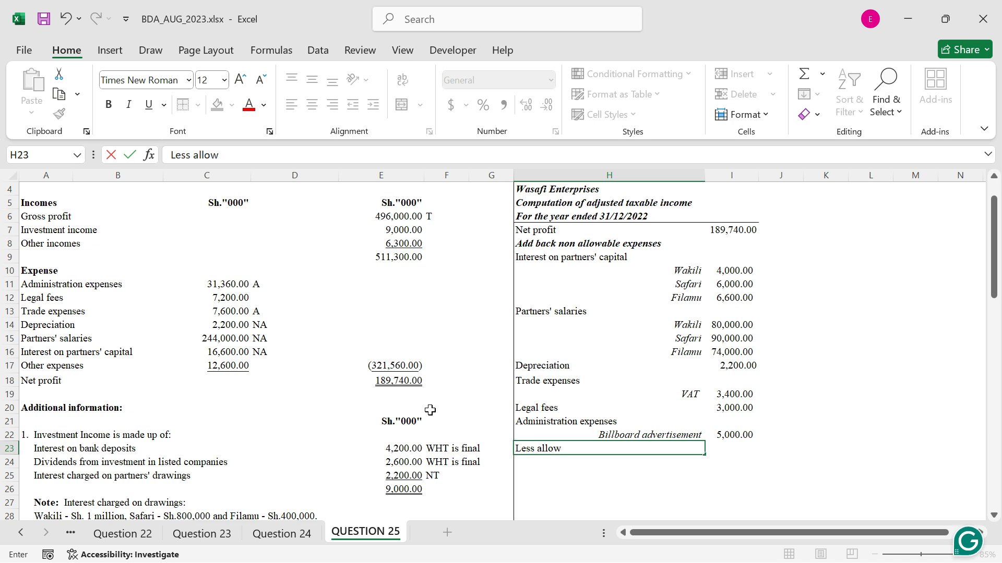
{"action": "type", "text": "able expenses not ye"}
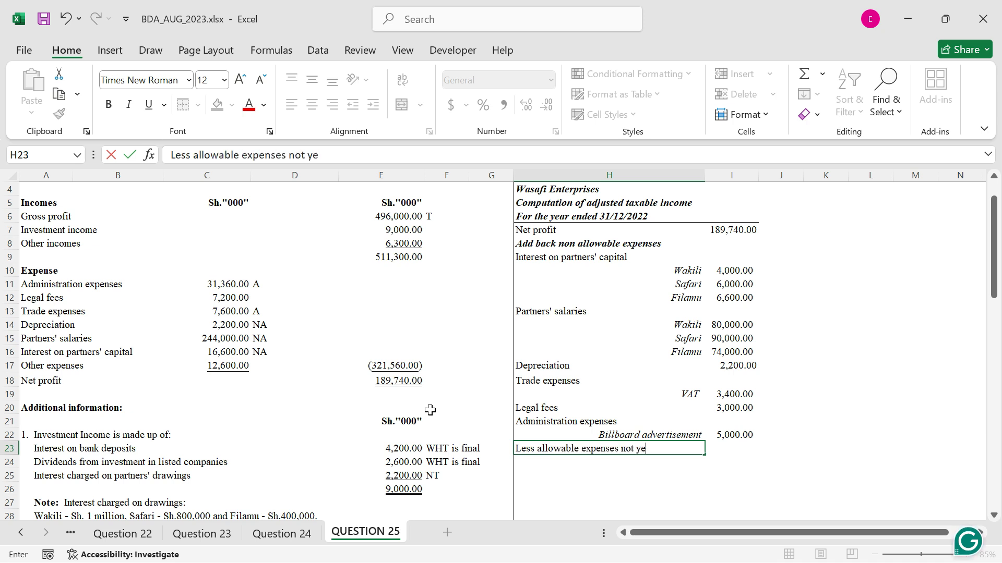
{"action": "type", "text": "t deducted"}
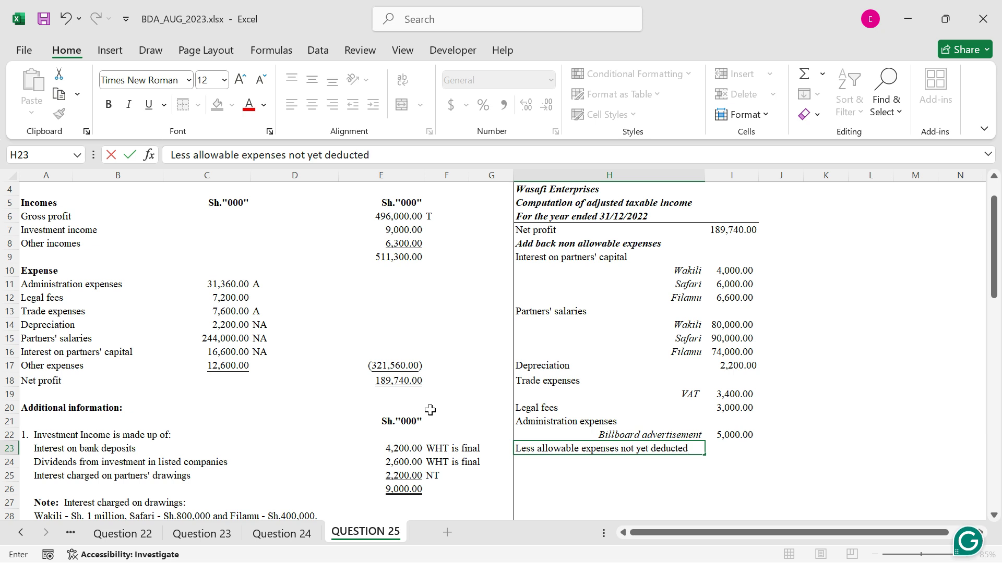
{"action": "key", "text": "Return"}
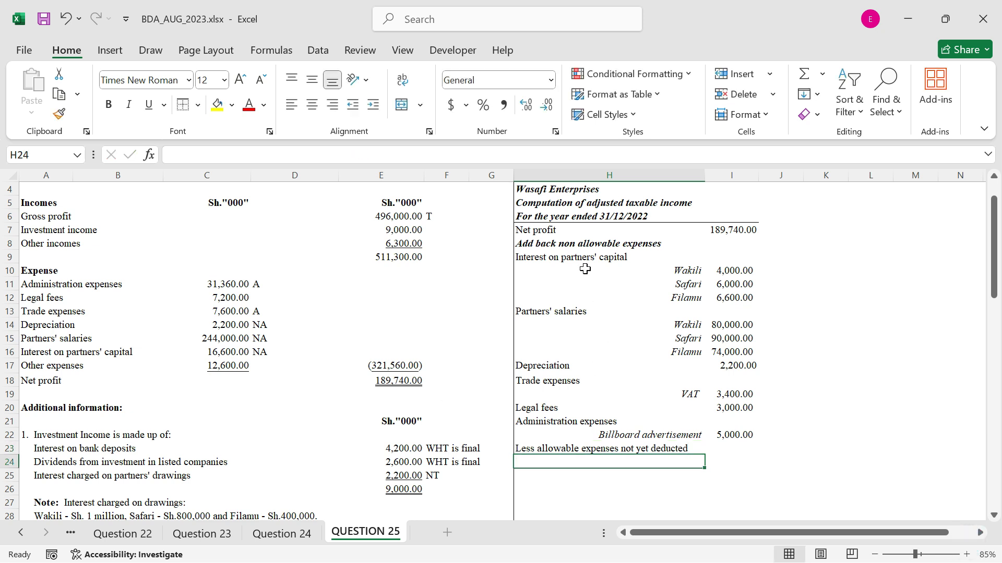
{"action": "left_click", "coordinate": [557, 244]}
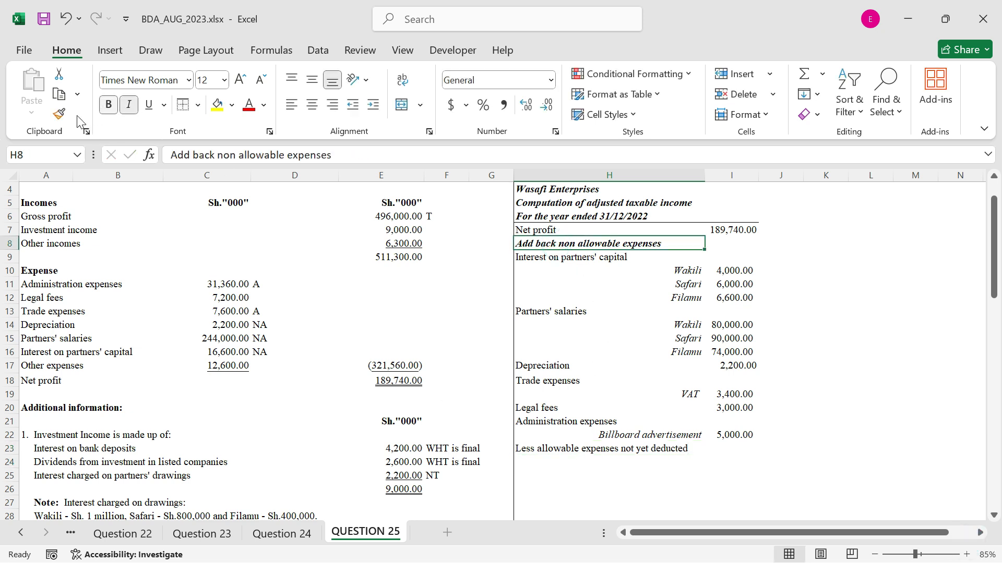
{"action": "left_click", "coordinate": [59, 114]}
{"action": "left_click", "coordinate": [537, 448]}
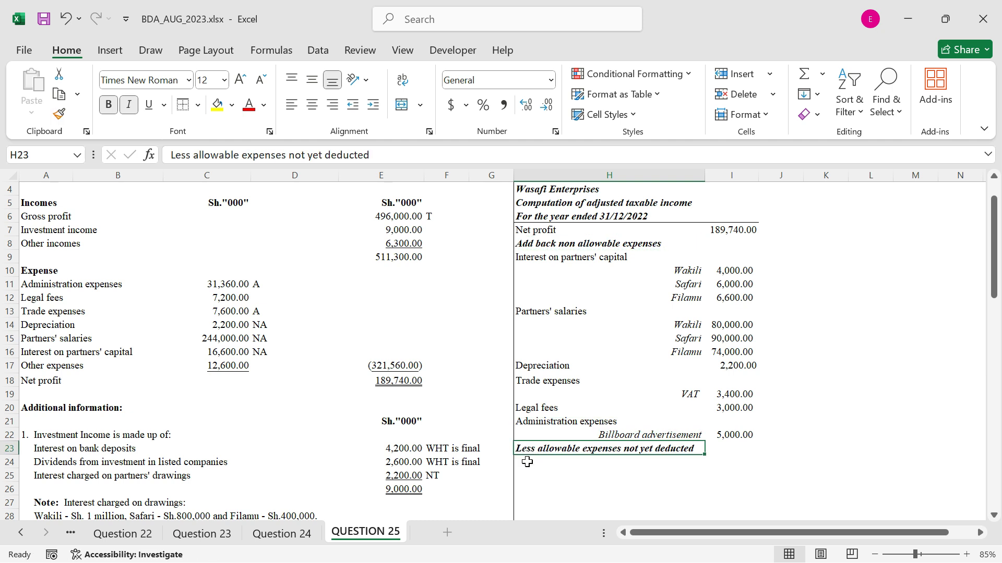
Add a "Capital Allowances" line in H24 and enter =-9600 as its amount in I24
{"action": "left_click", "coordinate": [527, 461]}
{"action": "type", "text": "Cap"}
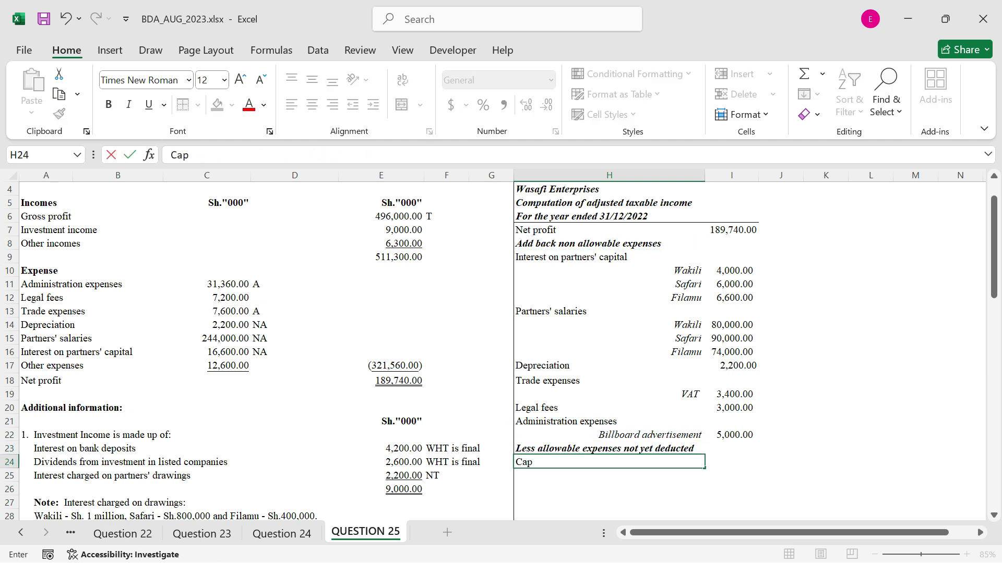
{"action": "type", "text": "ital Al"}
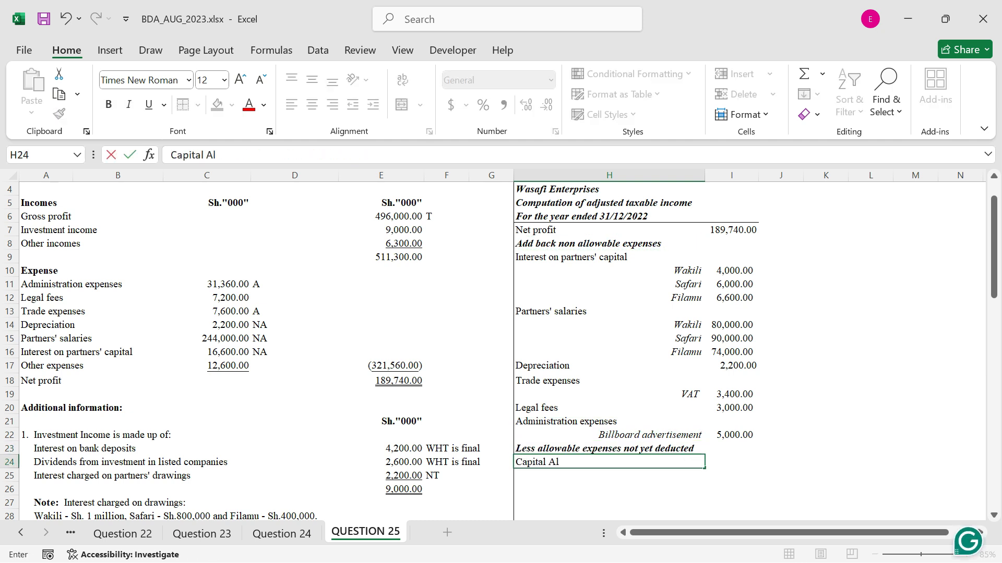
{"action": "type", "text": "lowances"}
{"action": "key", "text": "Tab"}
{"action": "type", "text": "=-"}
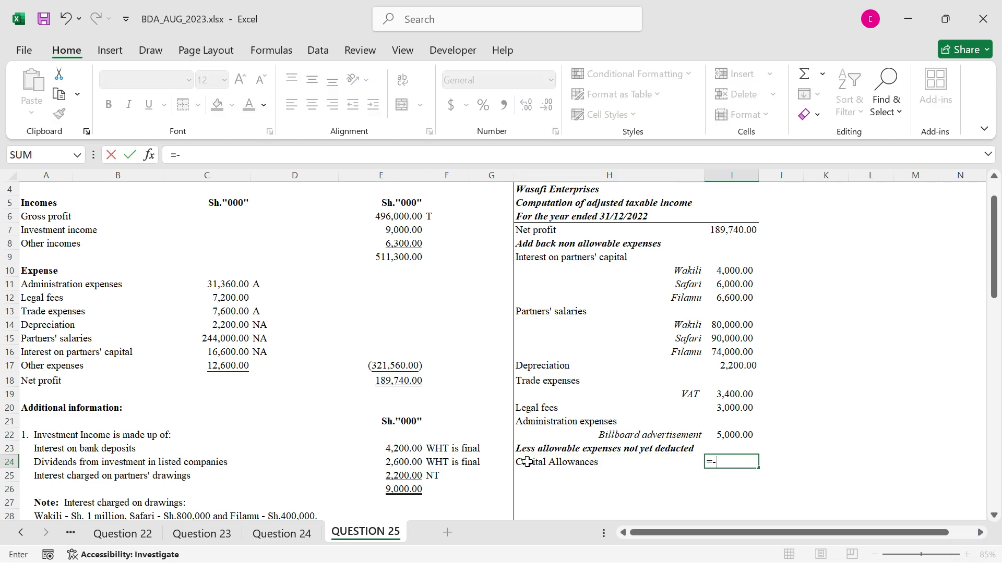
{"action": "scroll", "coordinate": [328, 488], "scroll_direction": "down", "scroll_amount": 11}
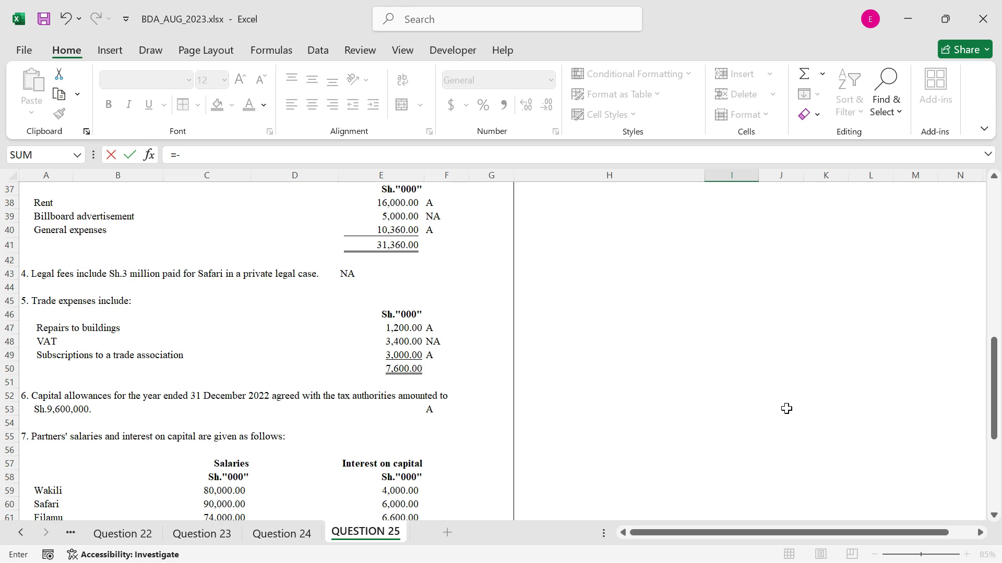
{"action": "scroll", "coordinate": [786, 408], "scroll_direction": "up", "scroll_amount": 7}
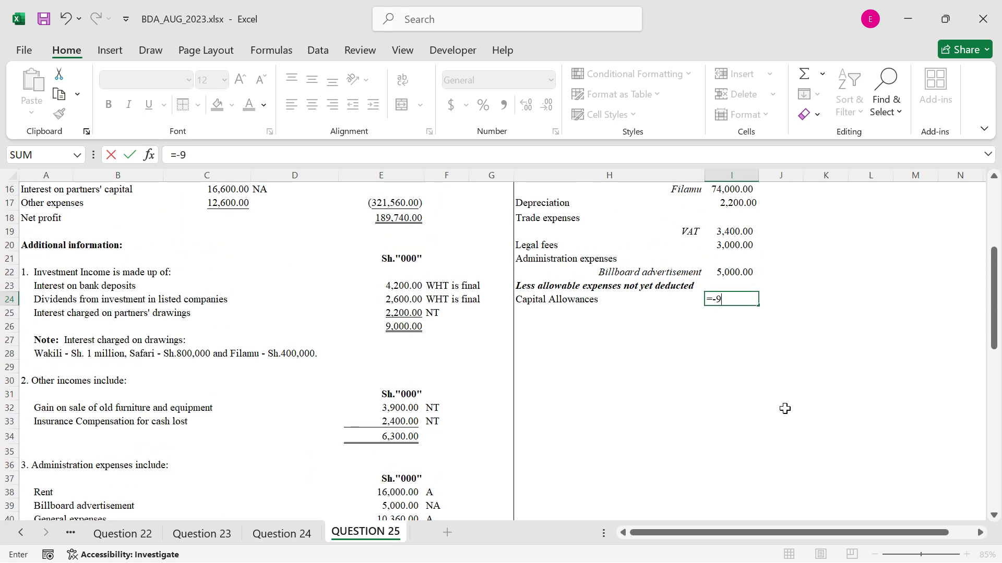
{"action": "type", "text": "9600"}
{"action": "key", "text": "ctrl+Return"}
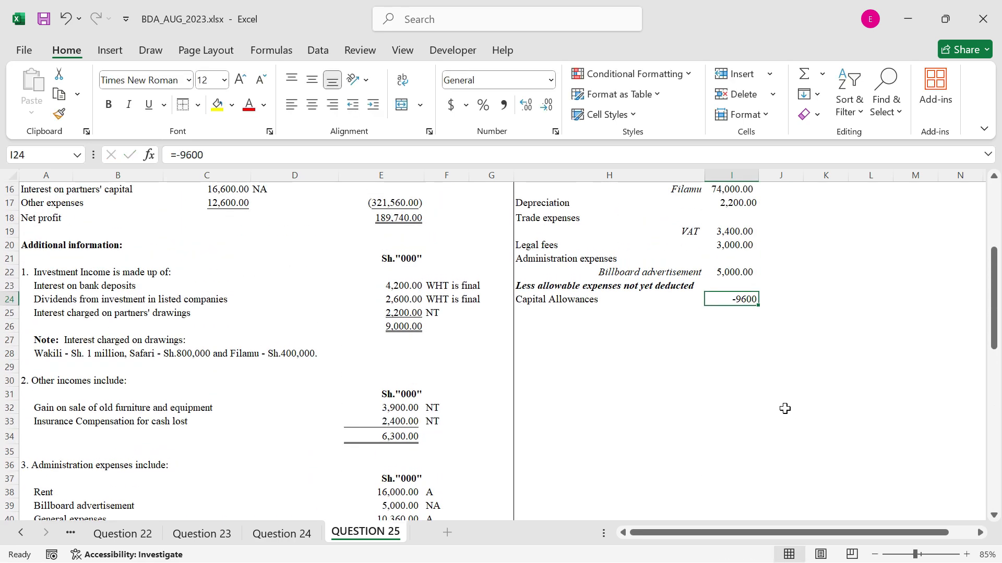
Enter the heading "Less non taxable incomes" in H25 and copy the formatting of the H23 heading onto it
{"action": "scroll", "coordinate": [623, 343], "scroll_direction": "up", "scroll_amount": 1}
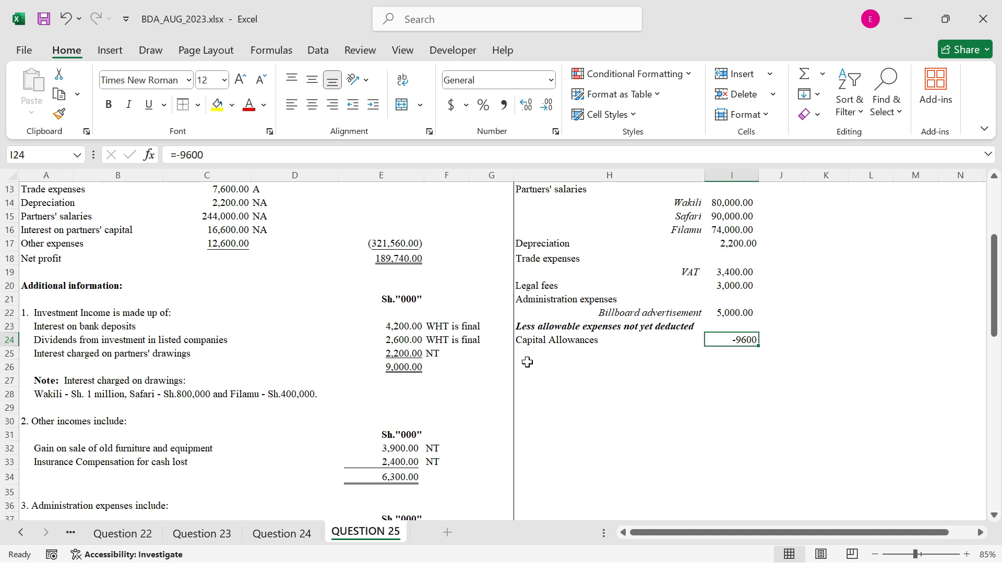
{"action": "left_click", "coordinate": [527, 364]}
{"action": "left_click", "coordinate": [532, 357]}
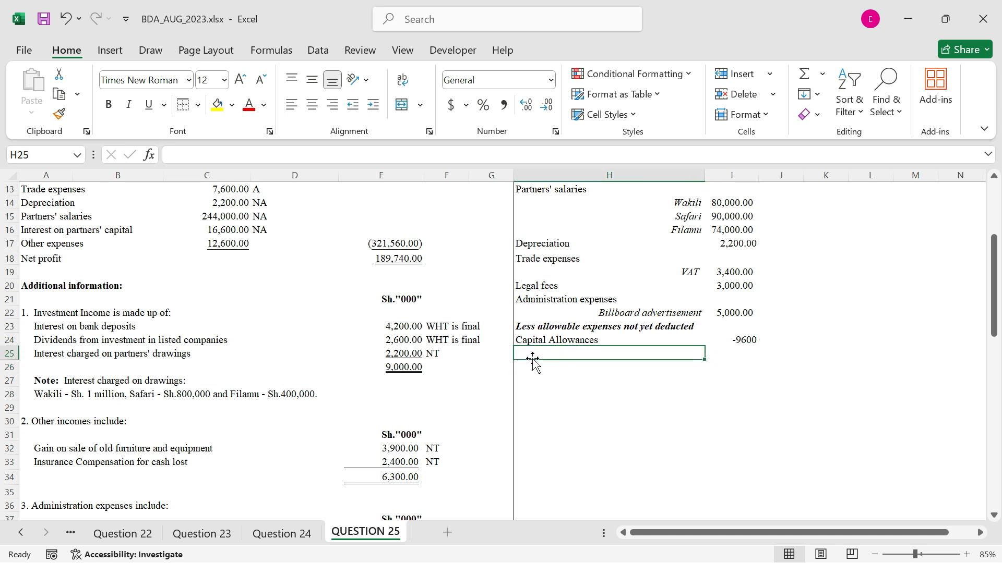
{"action": "type", "text": "Less "}
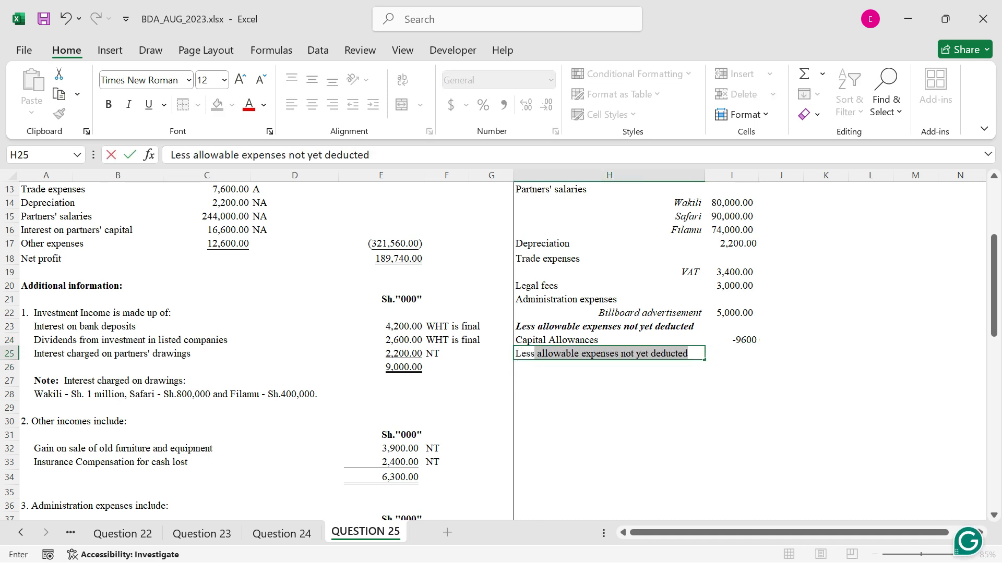
{"action": "type", "text": "non t"}
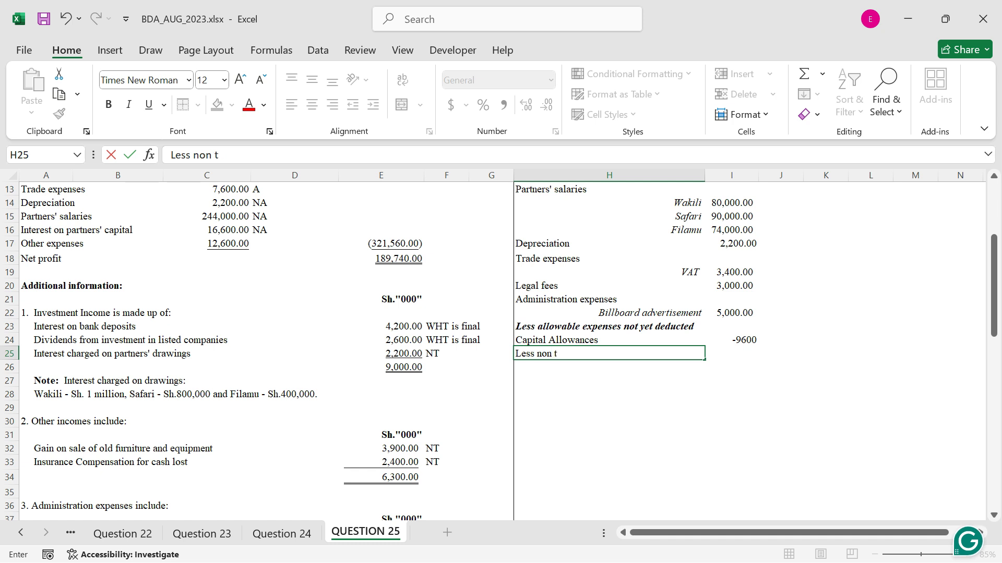
{"action": "type", "text": "axable in"}
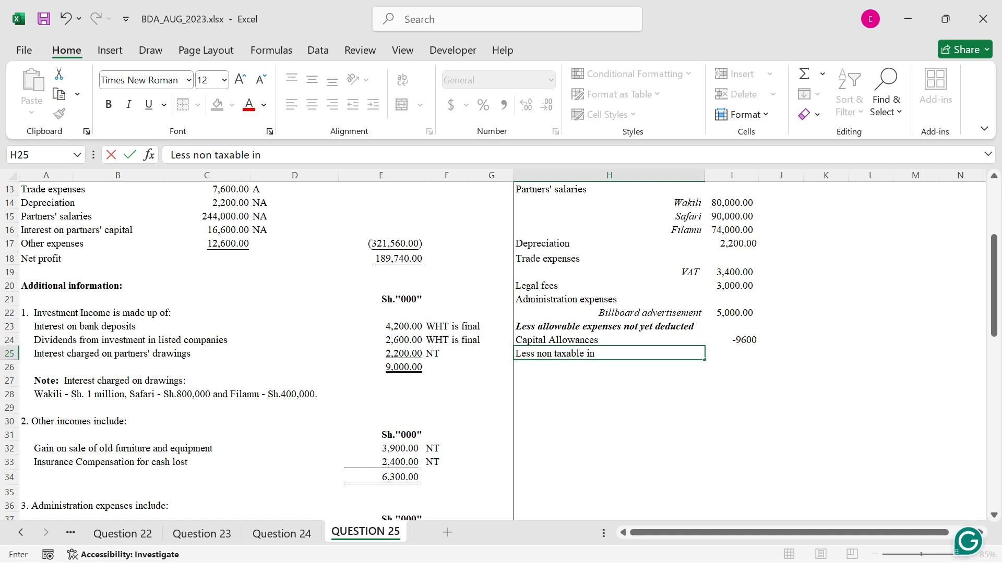
{"action": "type", "text": "comes"}
{"action": "key", "text": "ctrl+Return"}
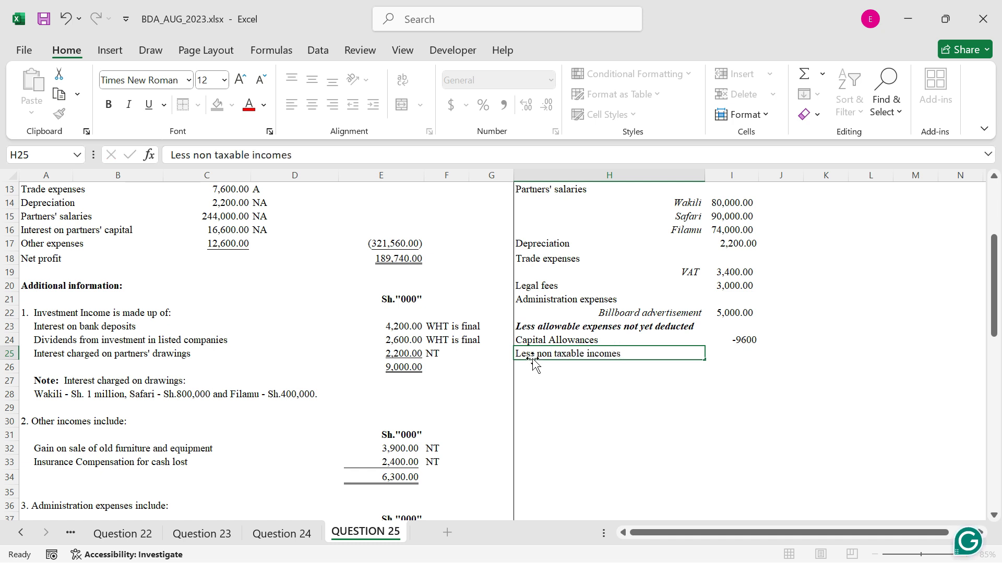
{"action": "left_click", "coordinate": [564, 329]}
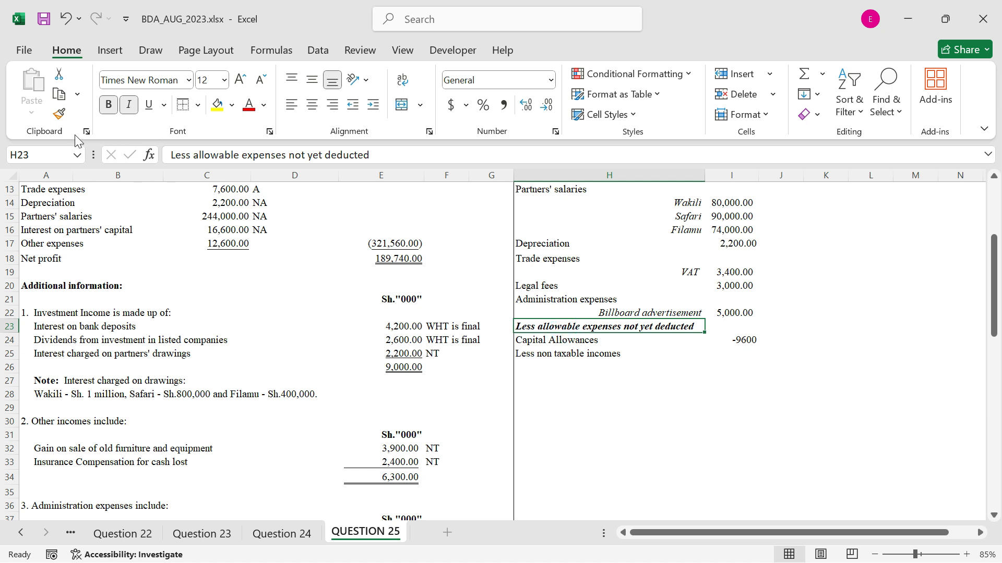
{"action": "left_click", "coordinate": [65, 121]}
{"action": "left_click", "coordinate": [543, 349]}
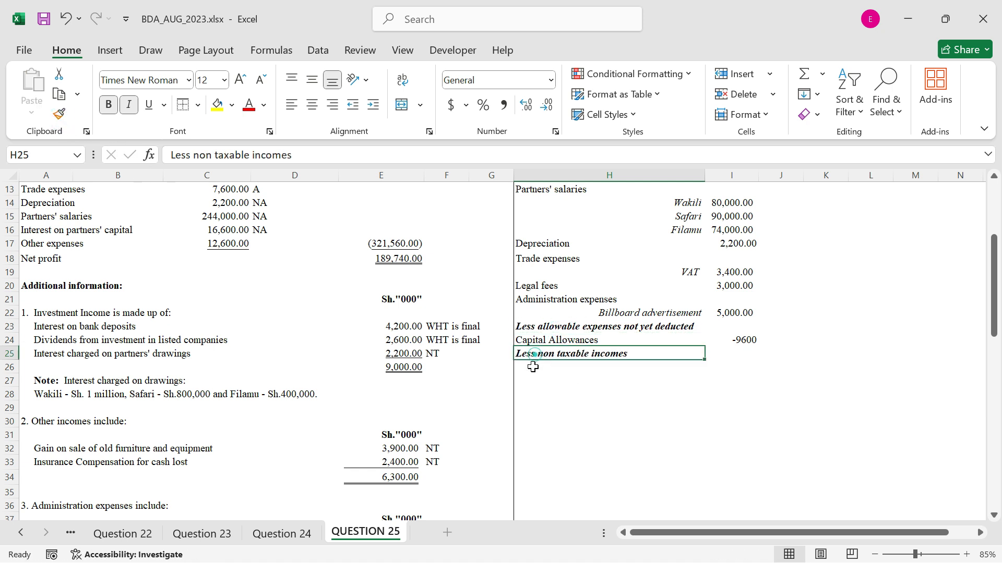
Link H26, under the non-taxable incomes heading, to the interest charged on partners' drawings label with =A25
{"action": "left_click", "coordinate": [532, 367]}
{"action": "type", "text": "="}
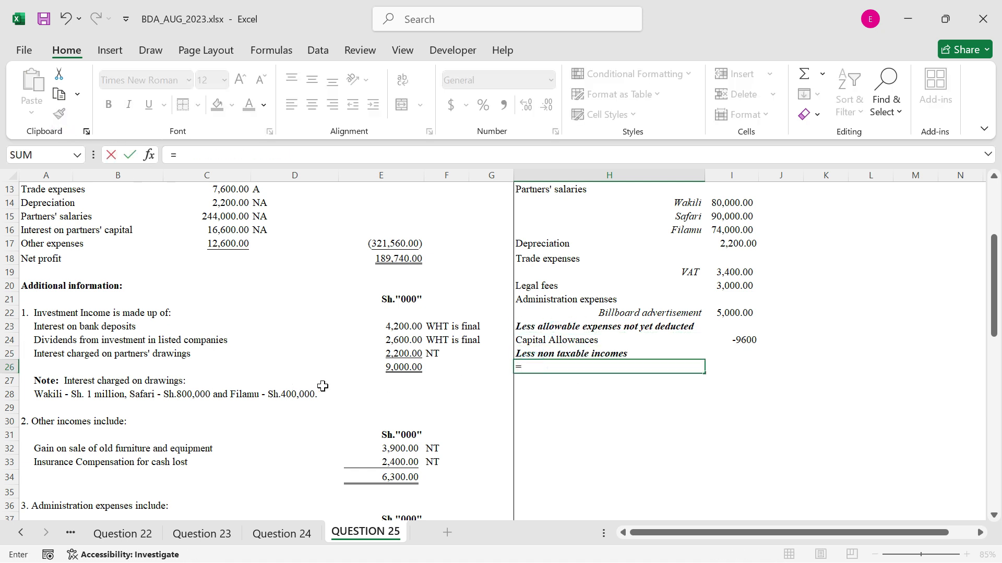
{"action": "left_click", "coordinate": [52, 354]}
{"action": "key", "text": "Return"}
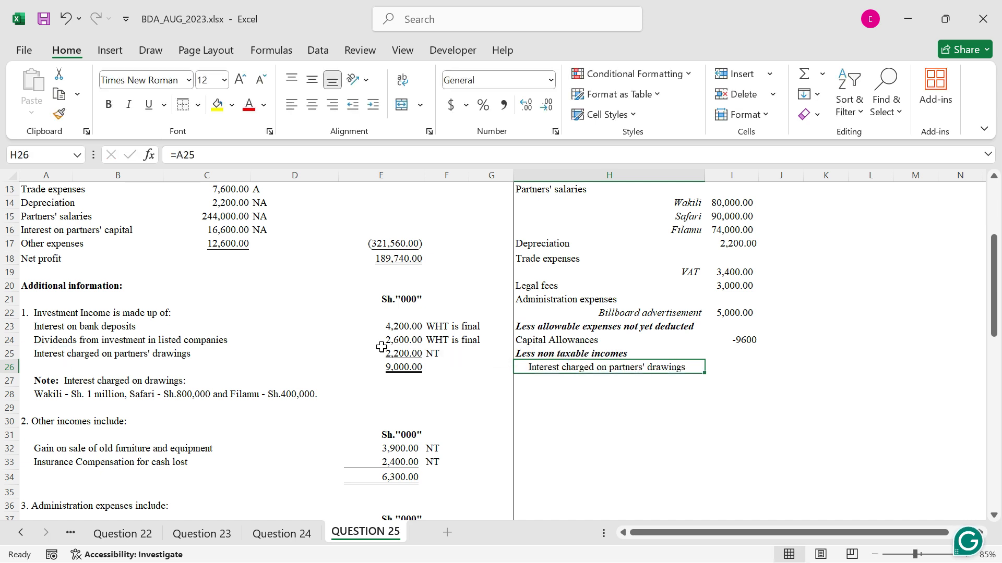
Link H27 to the first partner's name with =H14 and fill the formula down to H29 for the other two partners
{"action": "left_click", "coordinate": [663, 381]}
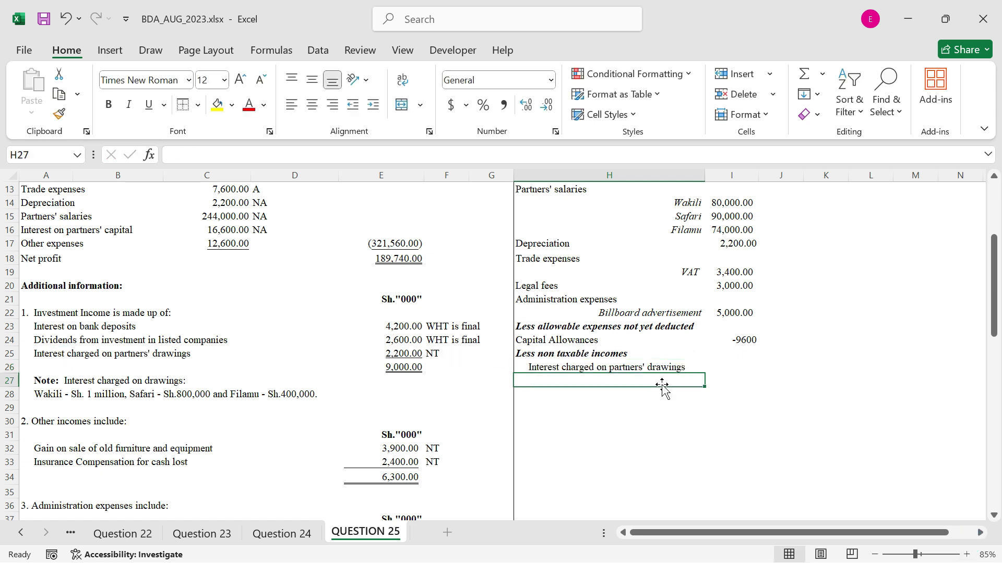
{"action": "type", "text": "="}
{"action": "scroll", "coordinate": [678, 248], "scroll_direction": "up", "scroll_amount": 1}
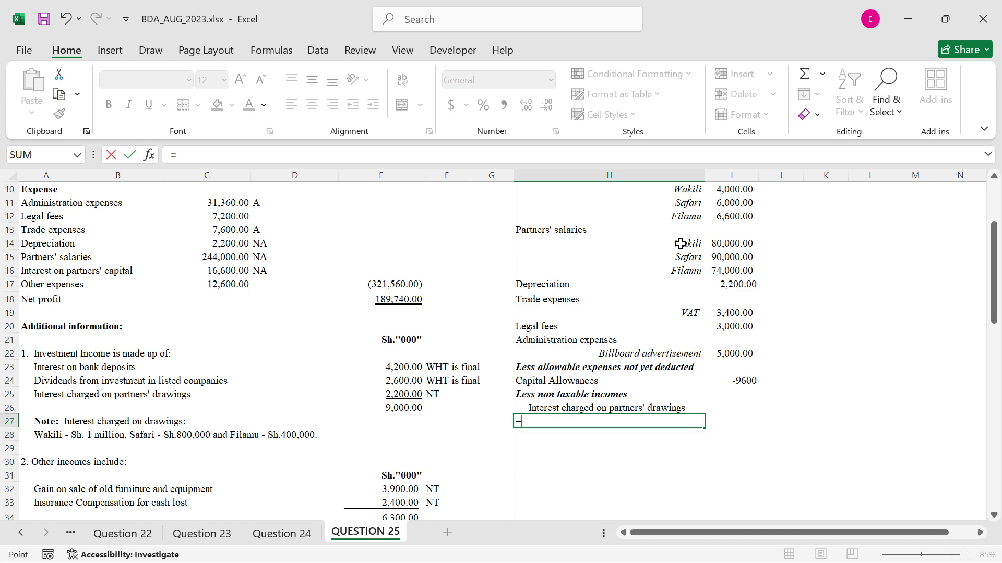
{"action": "left_click", "coordinate": [677, 249]}
{"action": "key", "text": "Return"}
{"action": "scroll", "coordinate": [690, 375], "scroll_direction": "down", "scroll_amount": 1}
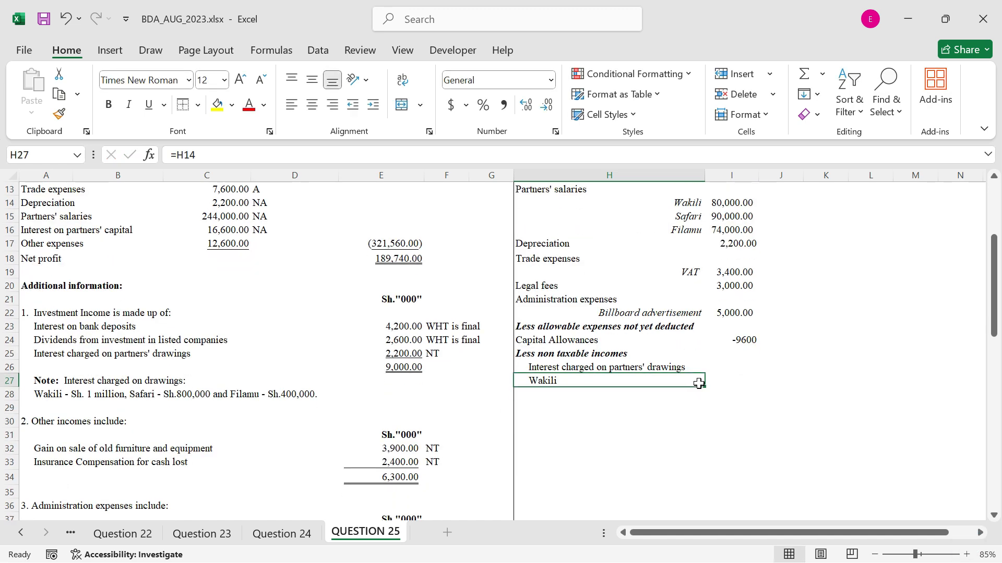
{"action": "left_click_drag", "start_coordinate": [703, 390], "coordinate": [700, 412]}
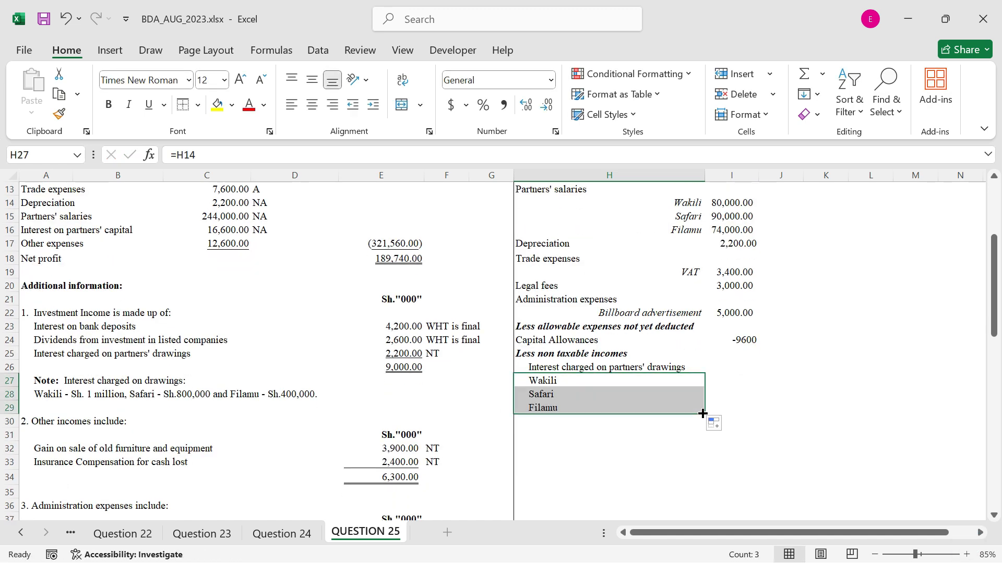
Enter the partners' interest on drawings as negative amounts: -1000 in I27, -800 in I28 and -400 in I29
{"action": "left_click", "coordinate": [728, 381]}
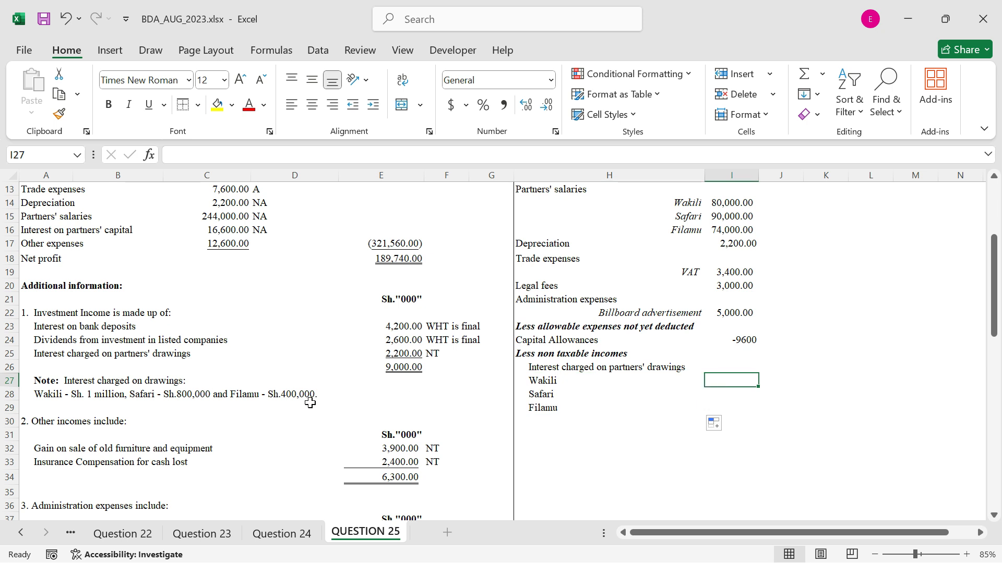
{"action": "type", "text": "-1000"}
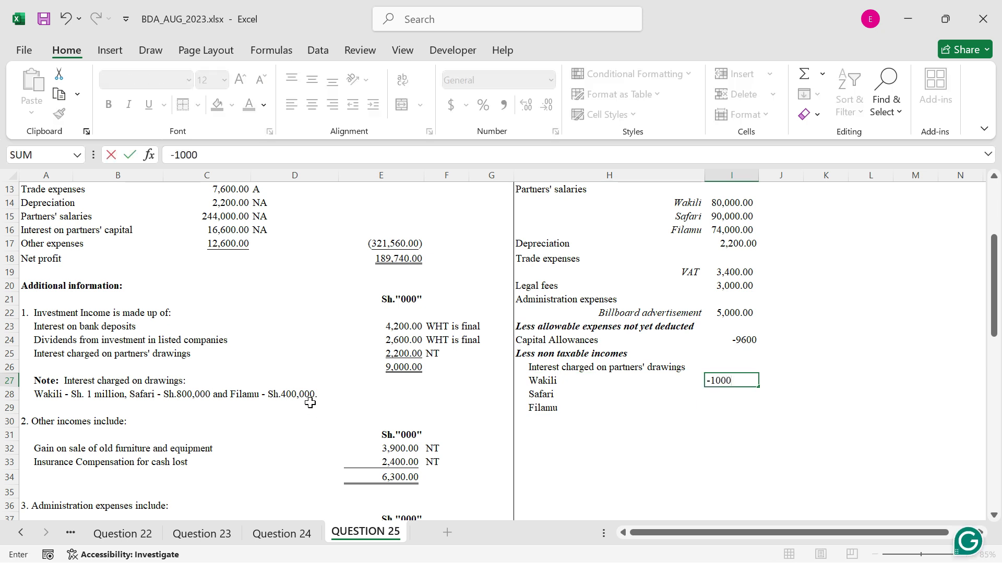
{"action": "key", "text": "ctrl+Return"}
{"action": "key", "text": "Down"}
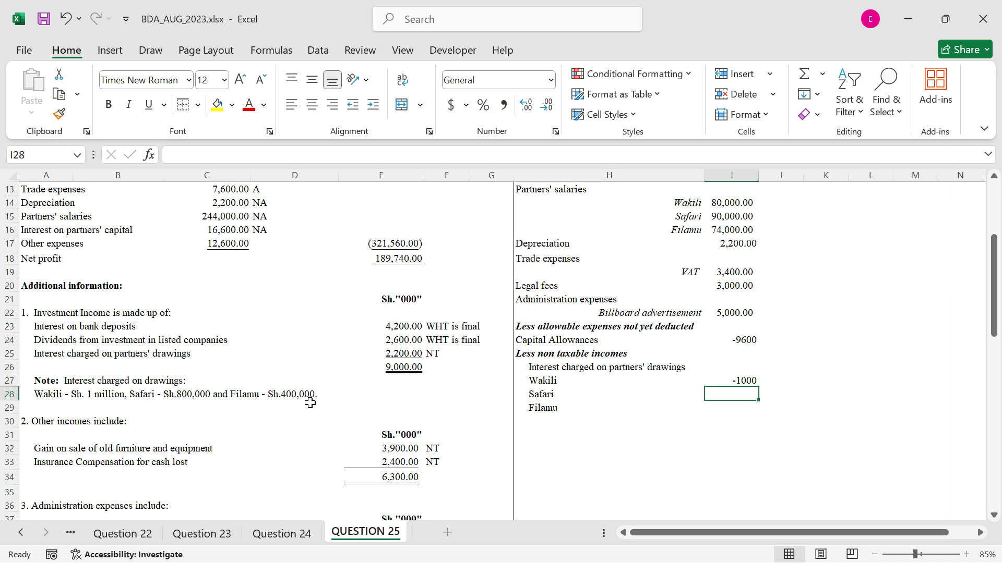
{"action": "type", "text": "-800"}
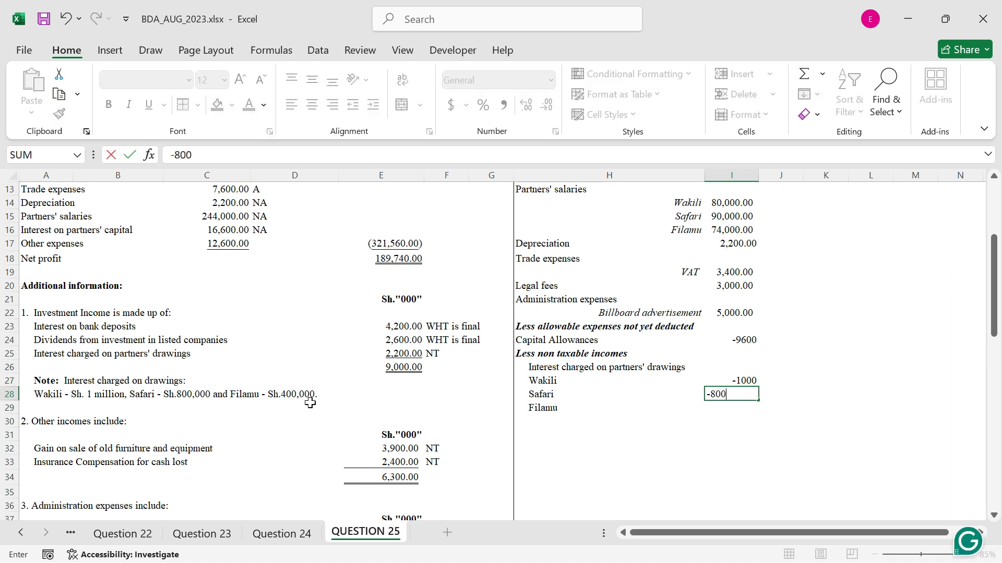
{"action": "key", "text": "Return"}
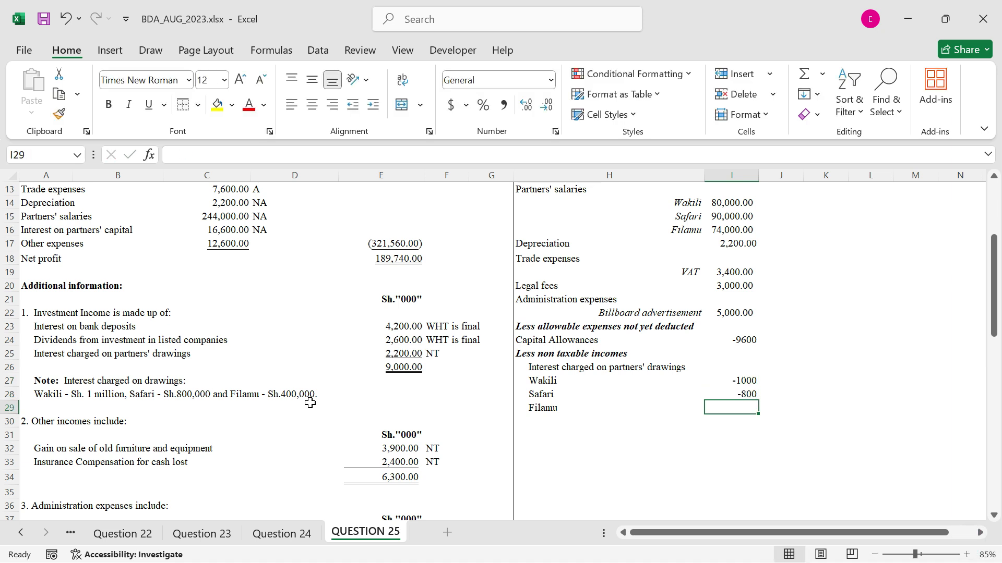
{"action": "type", "text": "-400"}
{"action": "key", "text": "ctrl+Return"}
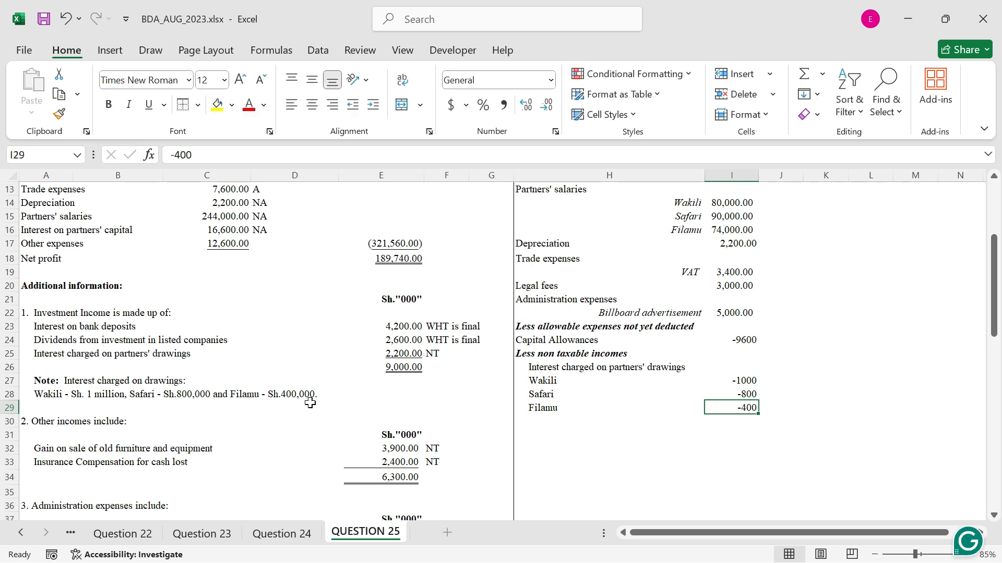
Copy the number formatting of the billboard advertisement amount in I22 onto I24:I32
{"action": "left_click", "coordinate": [732, 312]}
{"action": "left_click", "coordinate": [59, 115]}
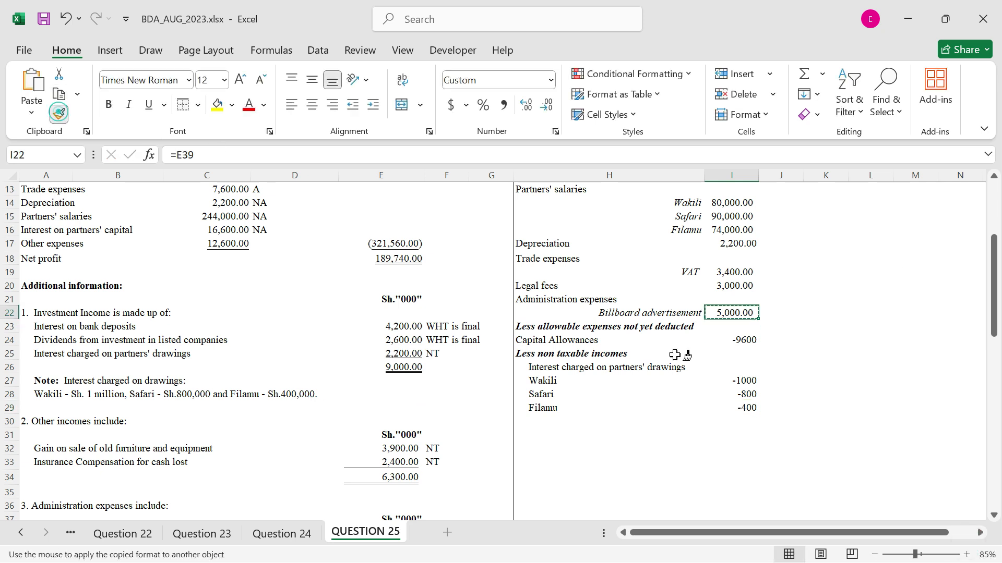
{"action": "left_click_drag", "start_coordinate": [732, 339], "coordinate": [732, 450]}
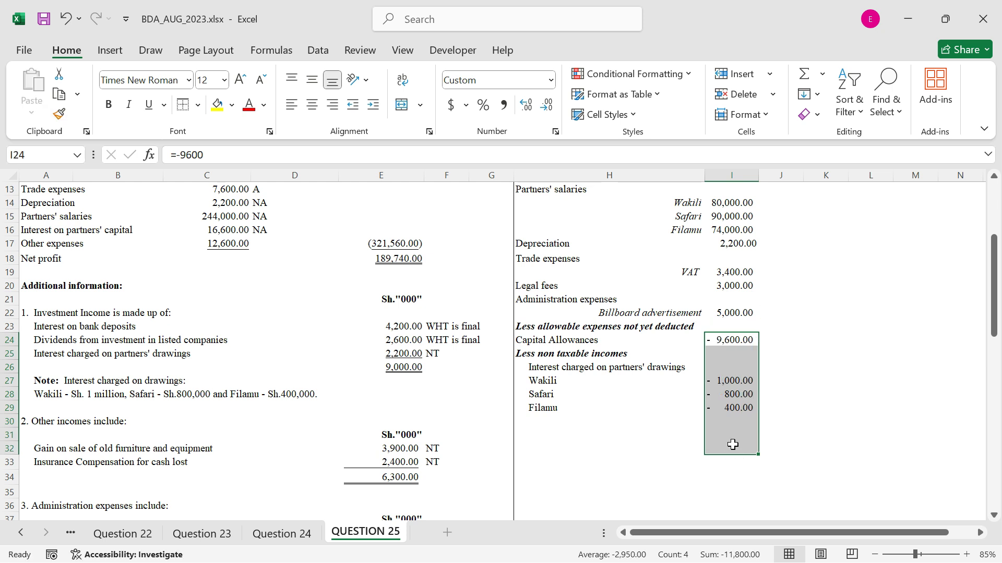
Copy the formatting of the partners' salaries rows H14:I16 onto the drawings interest rows H27:I29
{"action": "left_click", "coordinate": [556, 423]}
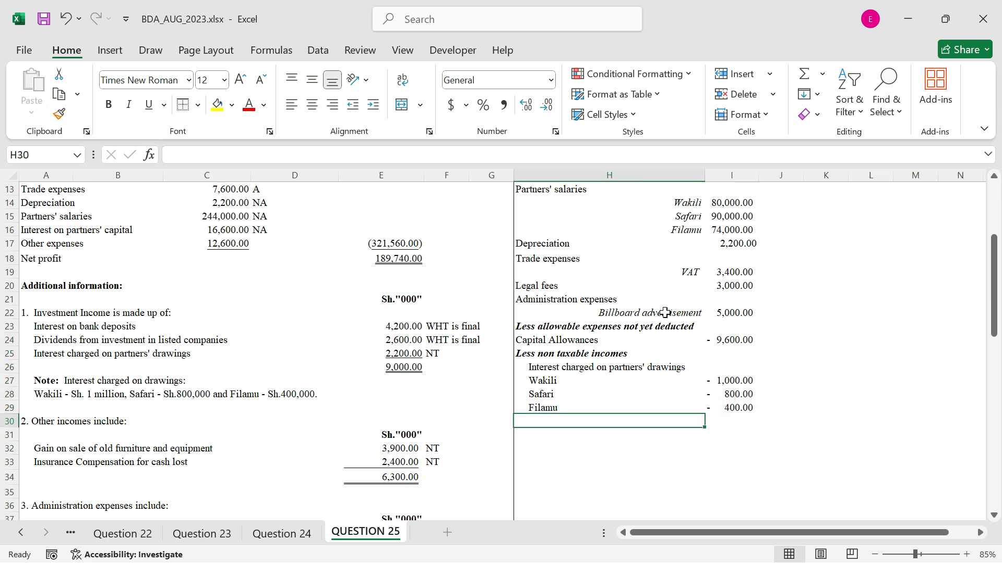
{"action": "left_click", "coordinate": [693, 203]}
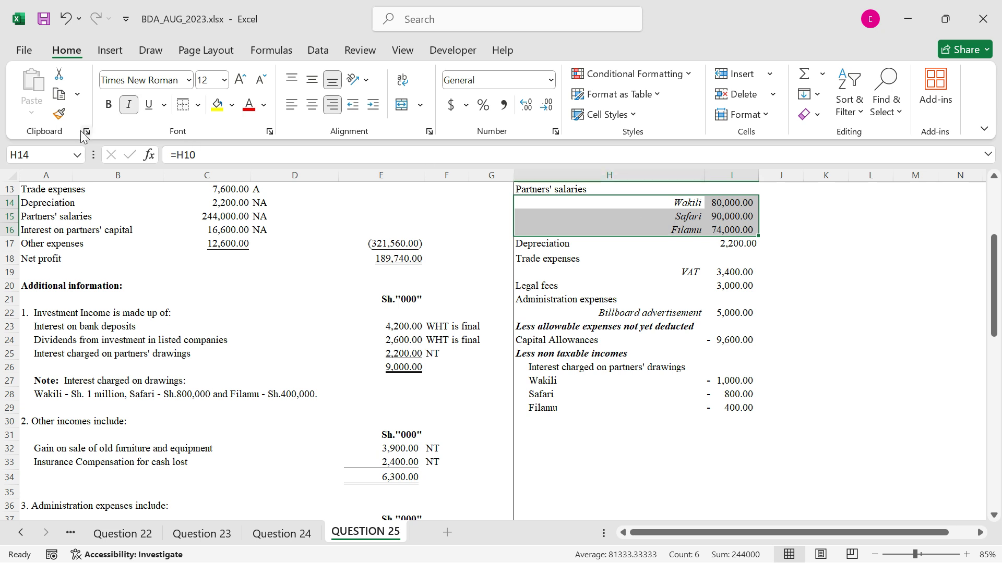
{"action": "left_click", "coordinate": [56, 117]}
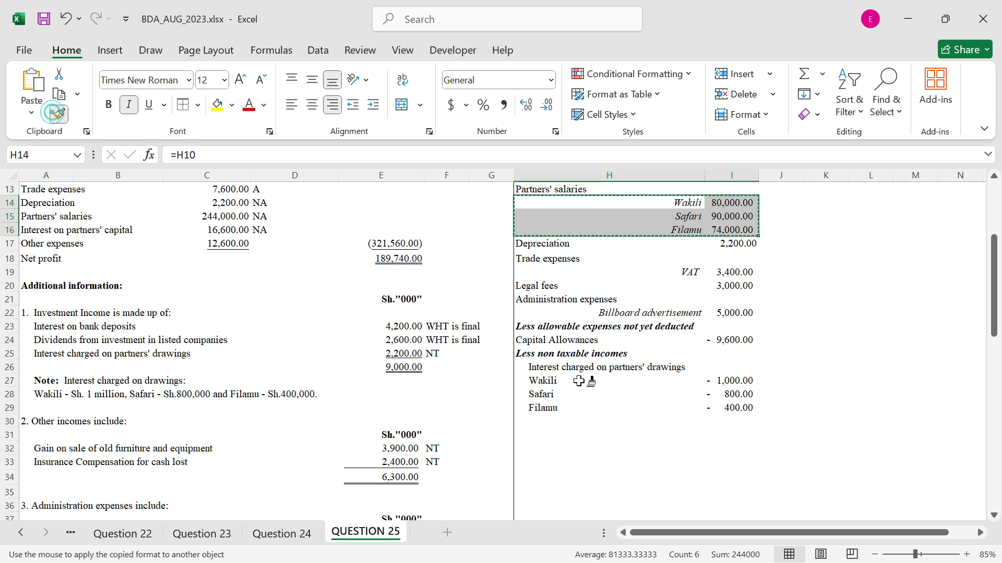
{"action": "left_click", "coordinate": [617, 382]}
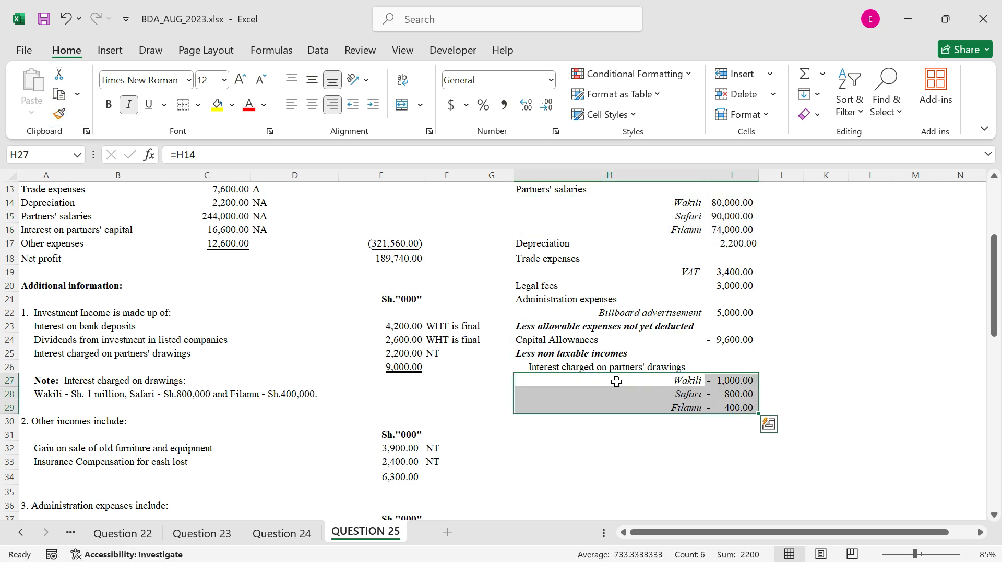
Link H30 to the furniture and equipment gain label with =A32 and fill down to H31 for the insurance compensation label
{"action": "left_click", "coordinate": [609, 428]}
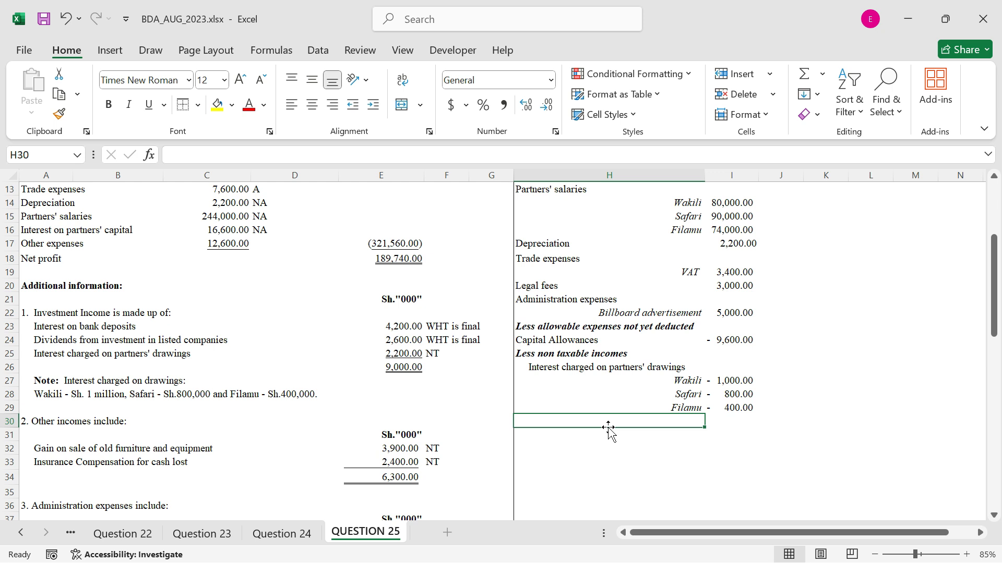
{"action": "type", "text": "="}
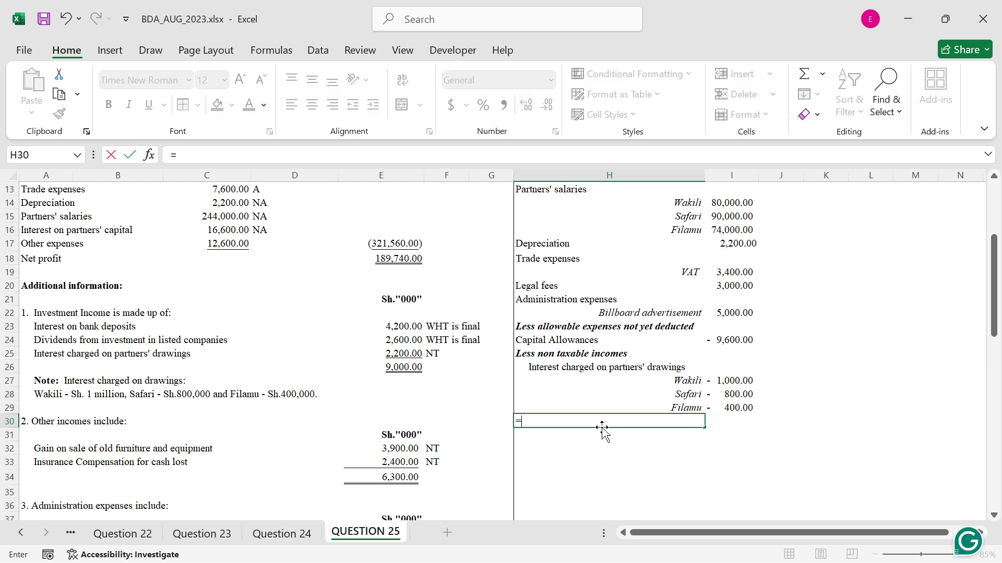
{"action": "left_click", "coordinate": [47, 450]}
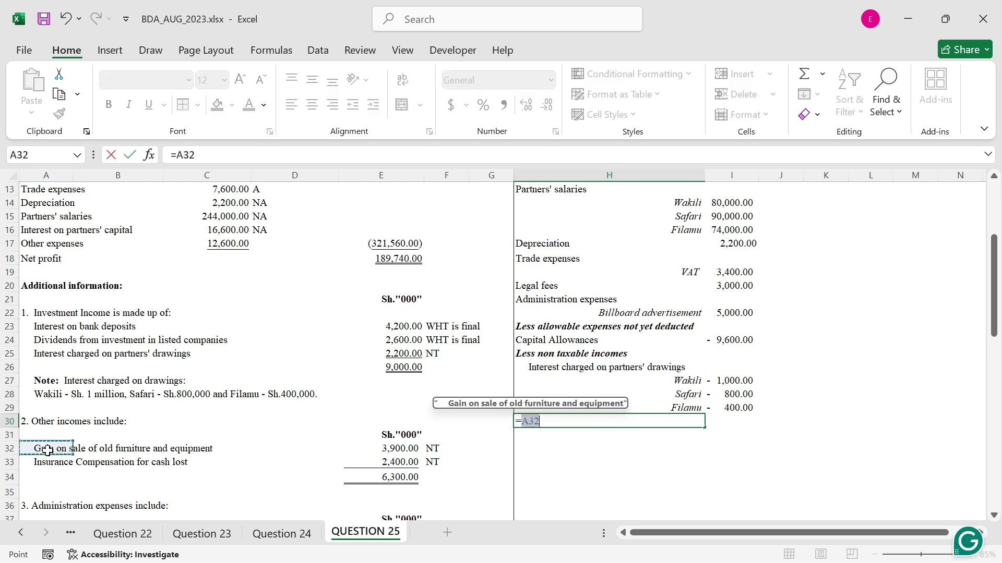
{"action": "key", "text": "ctrl+Return"}
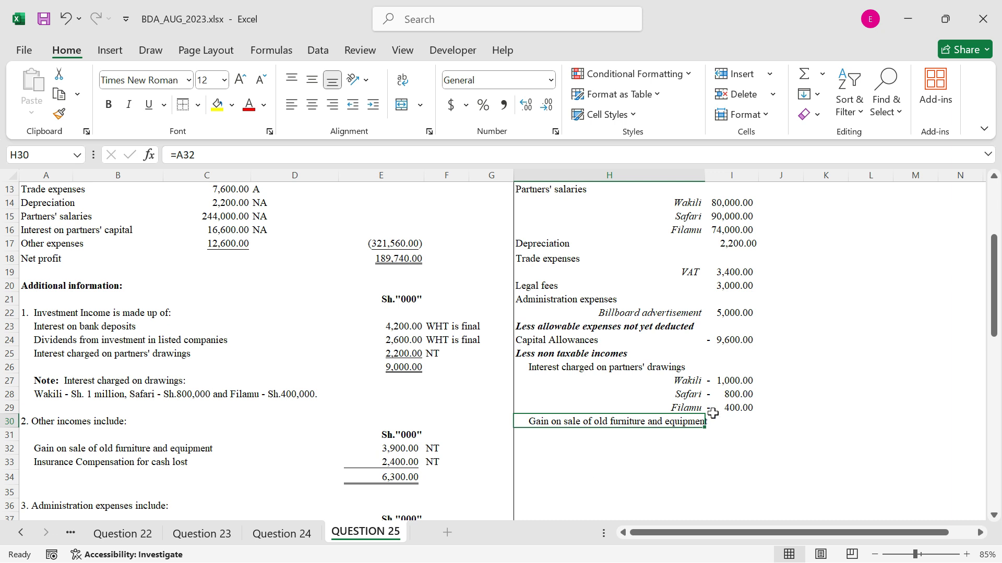
{"action": "left_click_drag", "start_coordinate": [703, 432], "coordinate": [703, 444]}
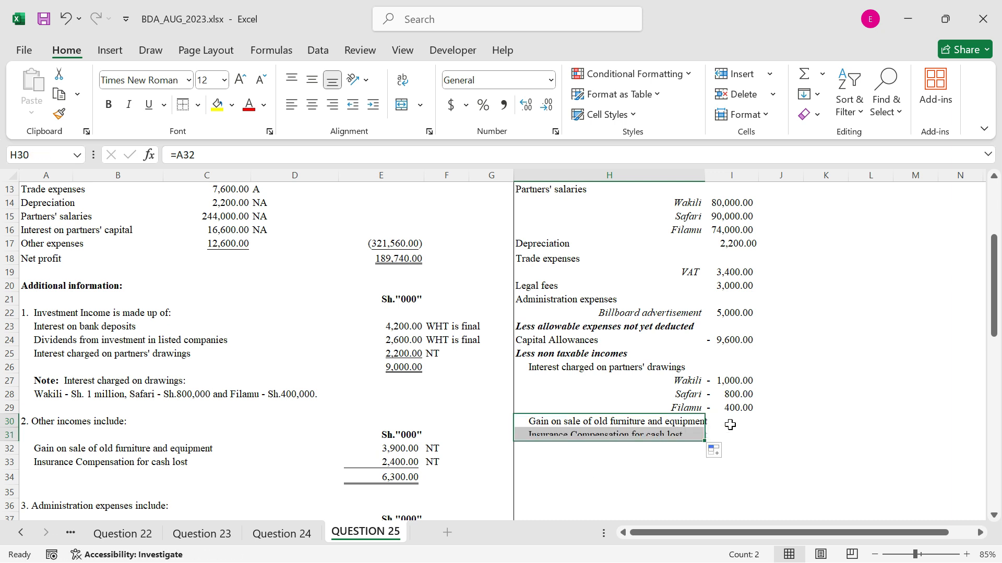
Enter =-E32 in I30 as the furniture gain deduction and fill it down to I31 for the insurance compensation
{"action": "left_click", "coordinate": [730, 420]}
{"action": "type", "text": "=-"}
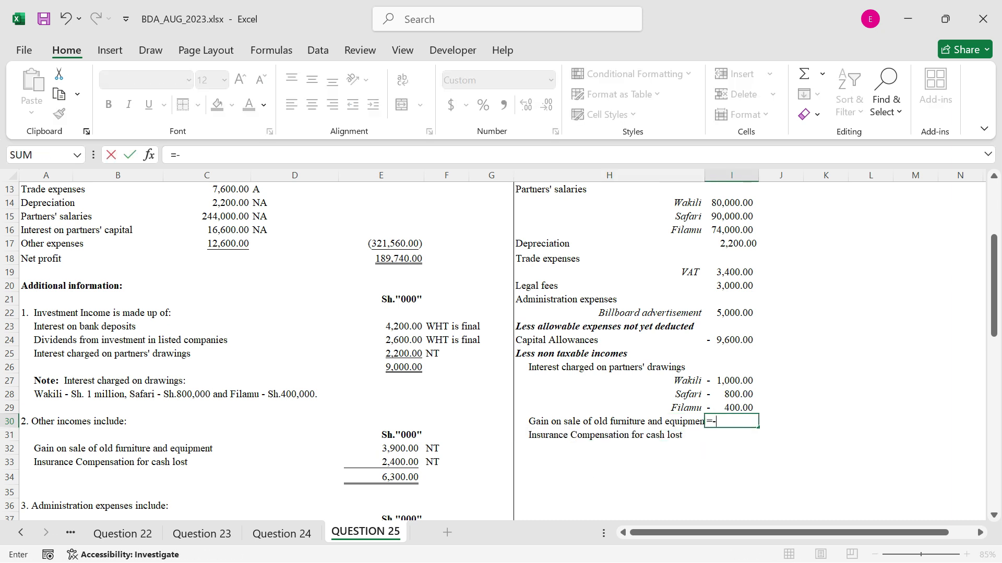
{"action": "left_click", "coordinate": [389, 450]}
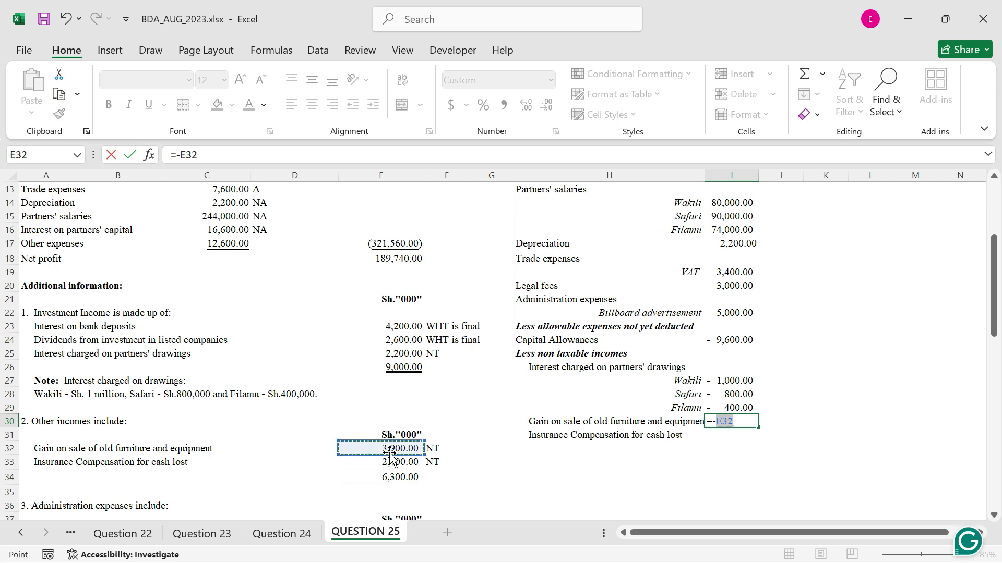
{"action": "key", "text": "ctrl+Return"}
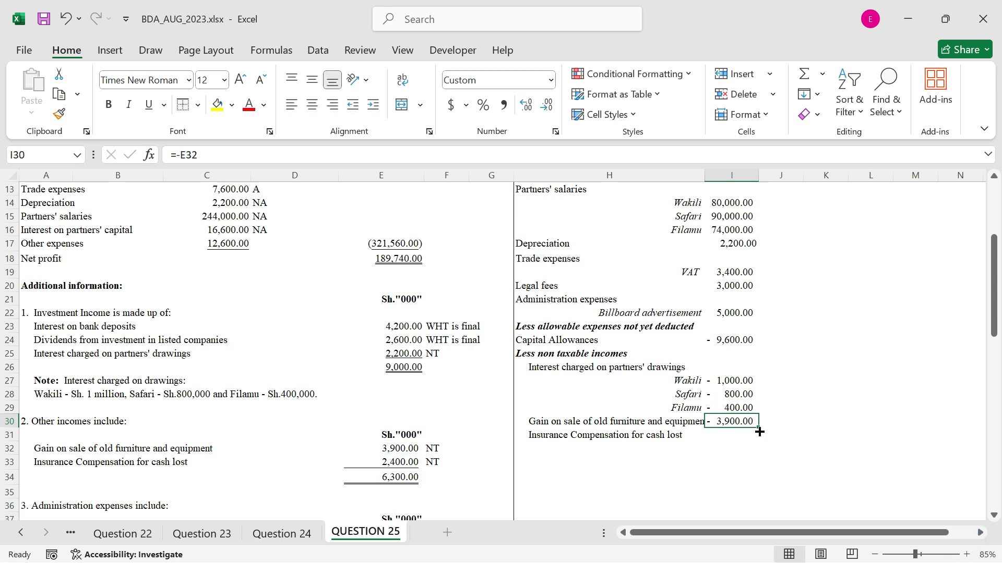
{"action": "left_click_drag", "start_coordinate": [759, 432], "coordinate": [758, 442]}
Enter a heading beginning "Less incomes" in H32, below the insurance compensation line
{"action": "scroll", "coordinate": [682, 339], "scroll_direction": "down", "scroll_amount": 1}
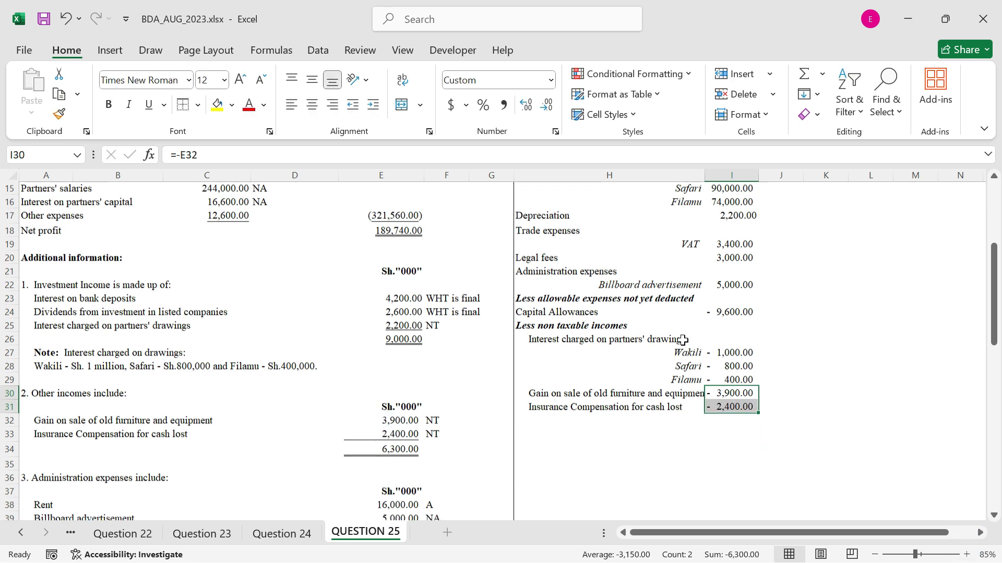
{"action": "scroll", "coordinate": [683, 340], "scroll_direction": "down", "scroll_amount": 2}
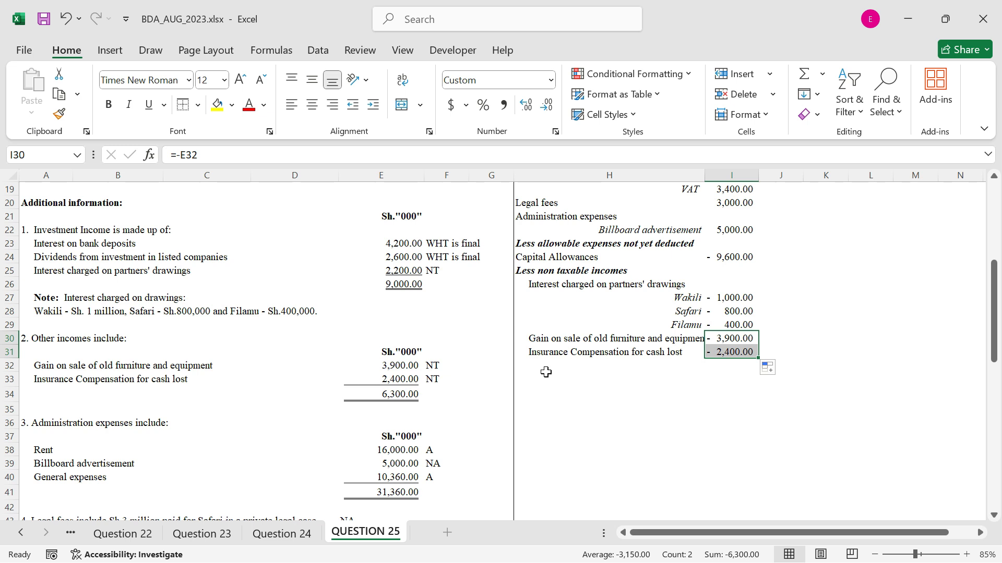
{"action": "left_click", "coordinate": [544, 373]}
{"action": "left_click", "coordinate": [543, 370]}
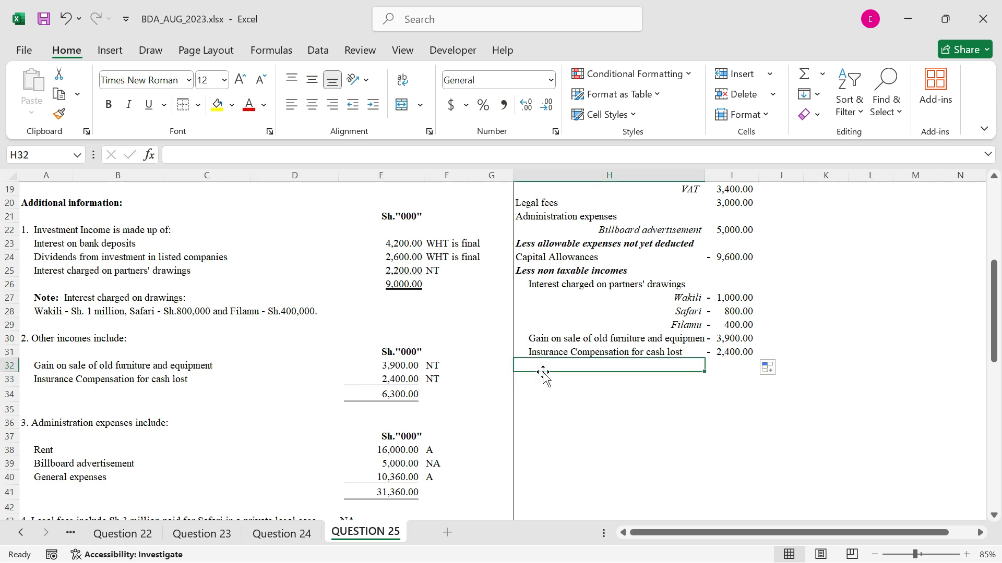
{"action": "type", "text": "Less in"}
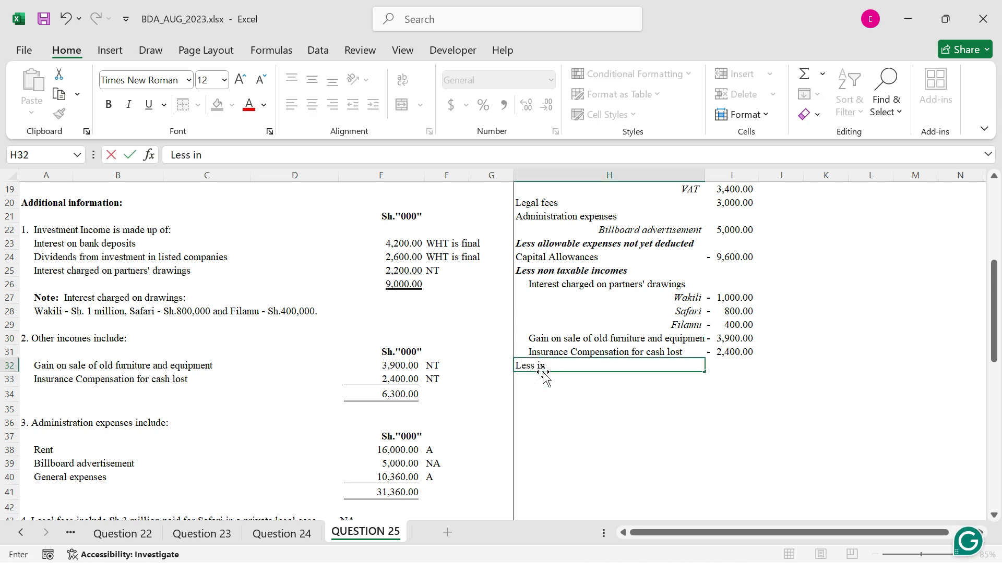
{"action": "type", "text": "comes whose WHT is final"}
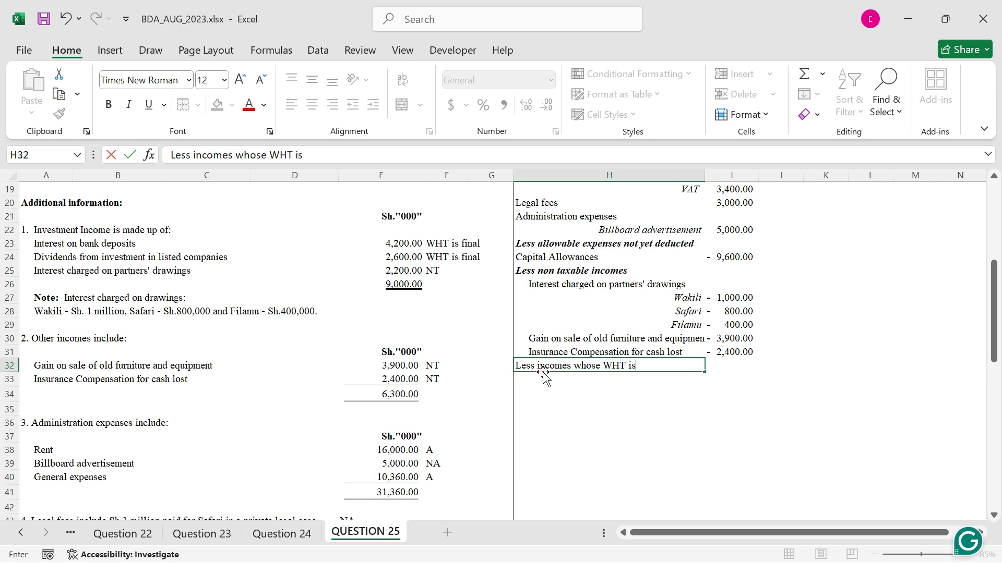
Complete the H32 heading as "Less incomes whose WHT is final" and copy the formatting of heading H25 onto it
{"action": "type", "text": "al"}
{"action": "key", "text": "Return"}
{"action": "key", "text": "Up"}
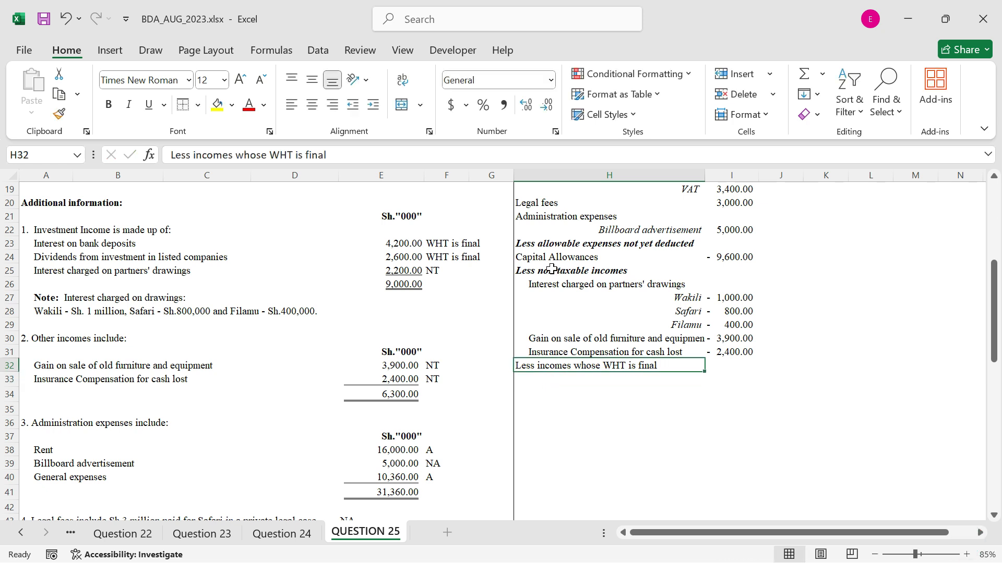
{"action": "left_click", "coordinate": [550, 269]}
{"action": "left_click", "coordinate": [59, 113]}
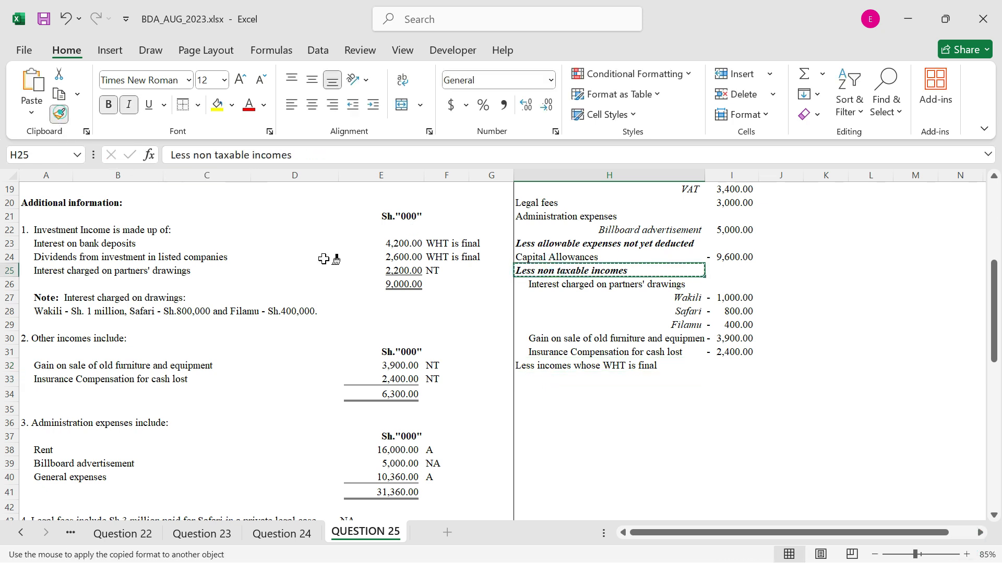
{"action": "left_click", "coordinate": [557, 369]}
Link H33 to the interest on bank deposits label with =A23 and fill down to H34 for the dividends label
{"action": "left_click", "coordinate": [552, 376]}
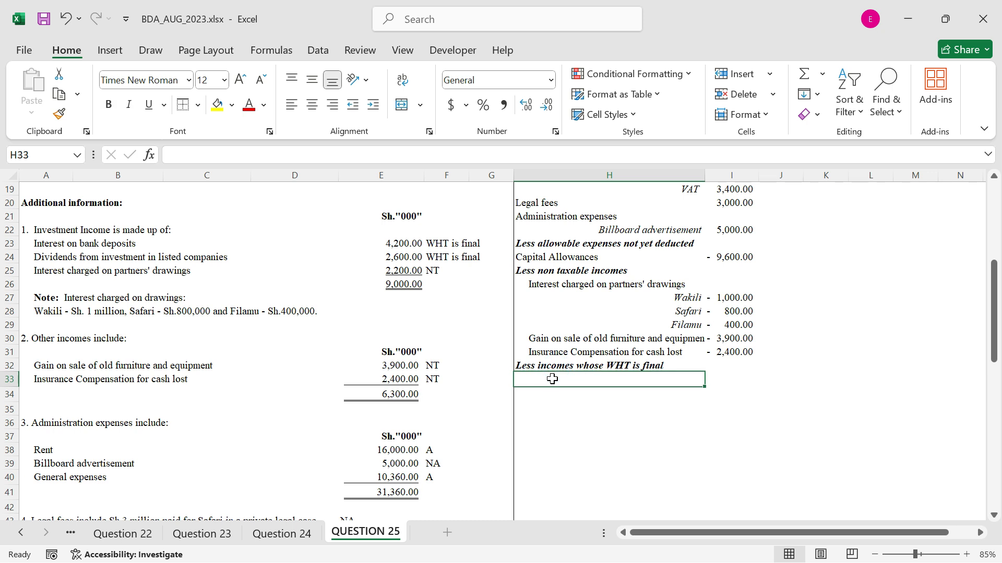
{"action": "type", "text": "="}
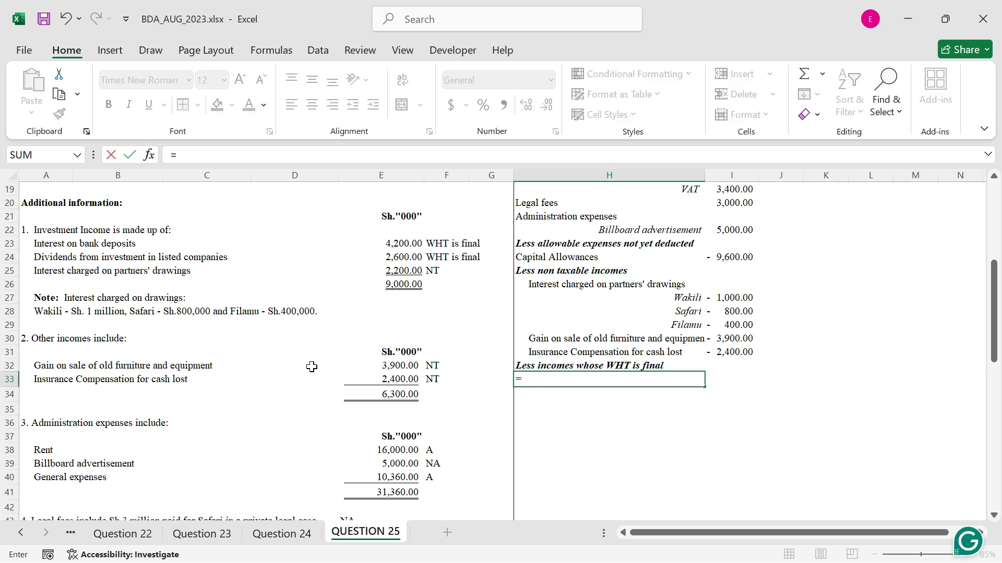
{"action": "left_click", "coordinate": [56, 242]}
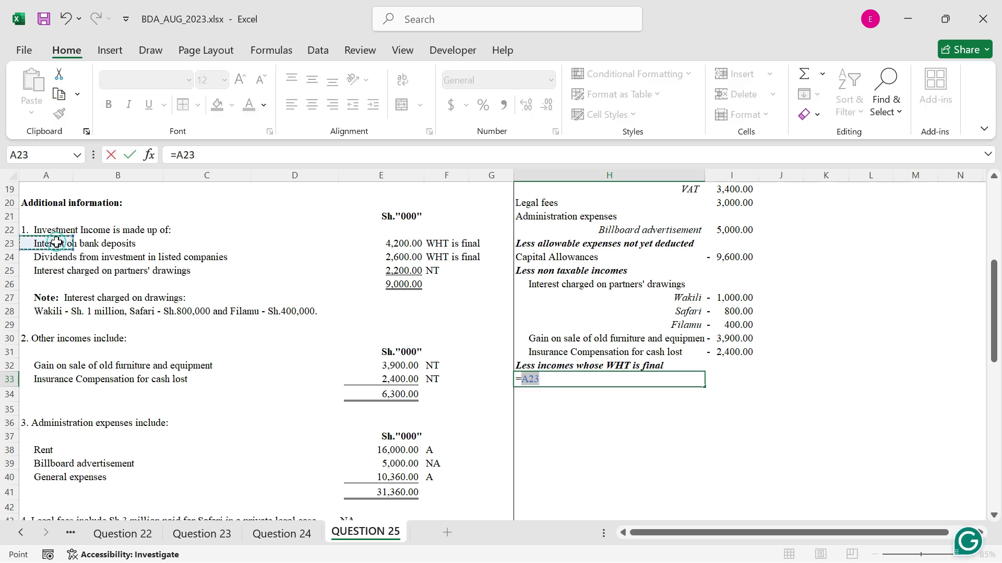
{"action": "key", "text": "ctrl+Return"}
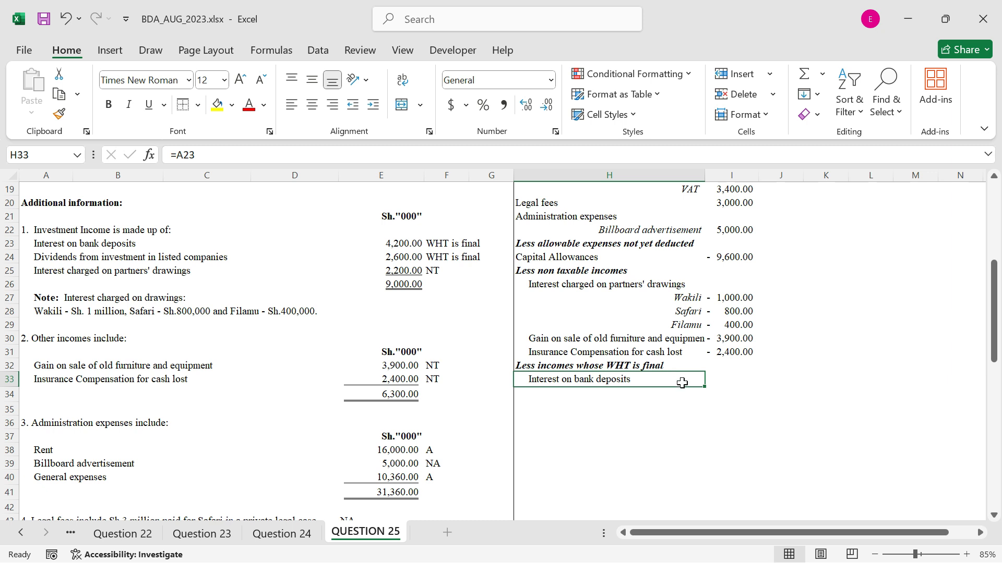
{"action": "left_click_drag", "start_coordinate": [704, 390], "coordinate": [706, 400]}
Enter =-E23 in I33 as the bank interest deduction and fill it down to I34 for the dividends
{"action": "left_click", "coordinate": [723, 375]}
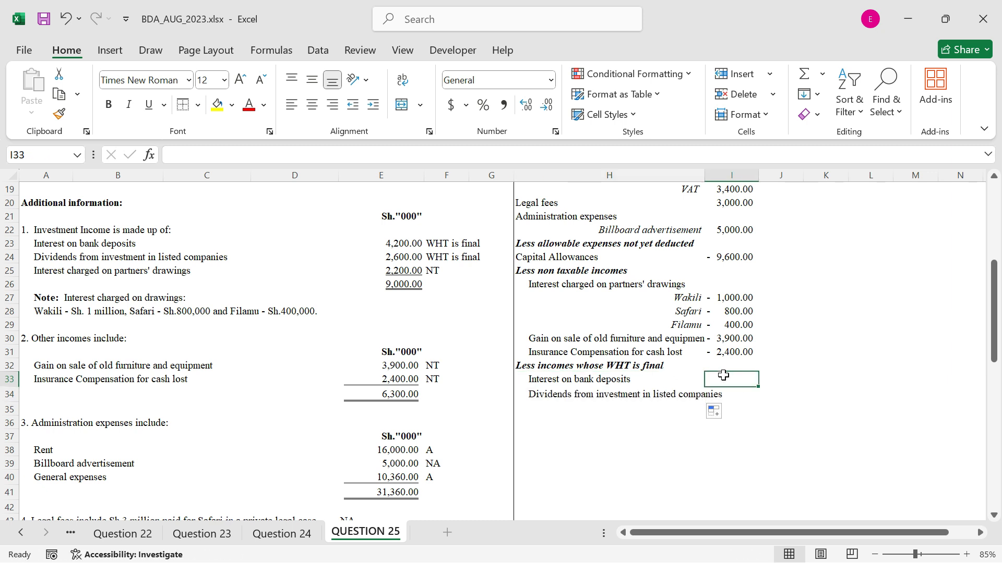
{"action": "type", "text": "=-"}
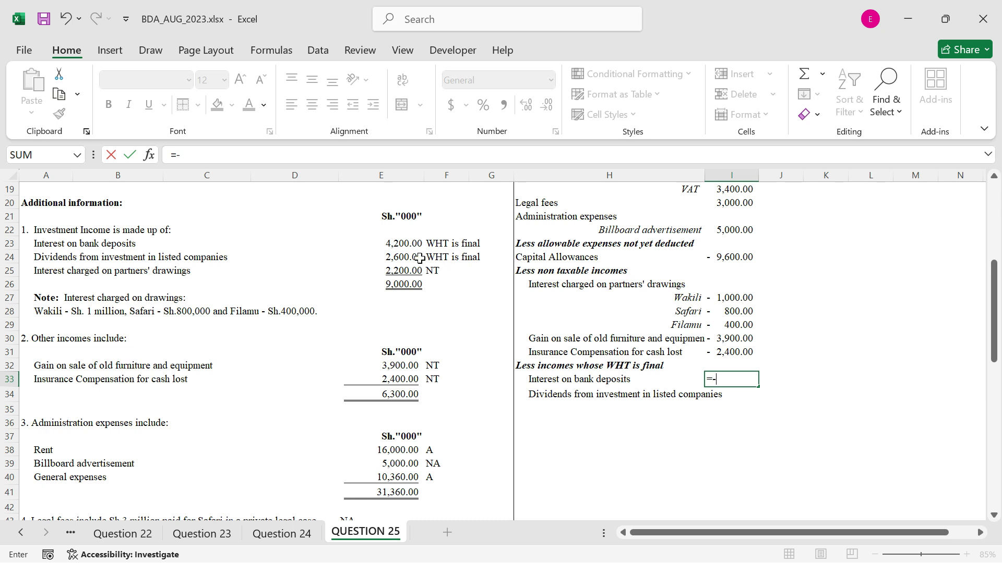
{"action": "left_click", "coordinate": [409, 246]}
{"action": "key", "text": "ctrl+Return"}
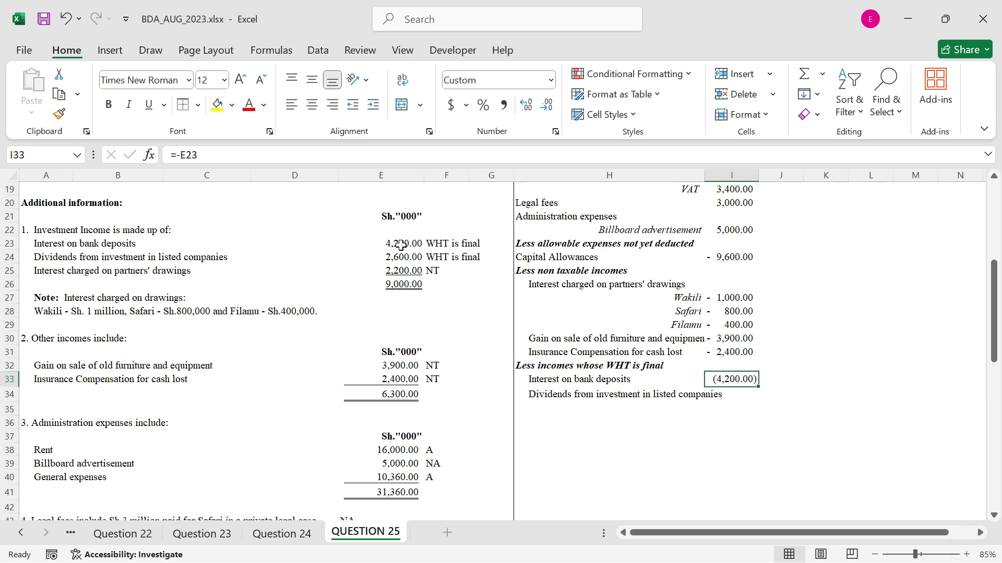
{"action": "left_click_drag", "start_coordinate": [757, 389], "coordinate": [741, 407]}
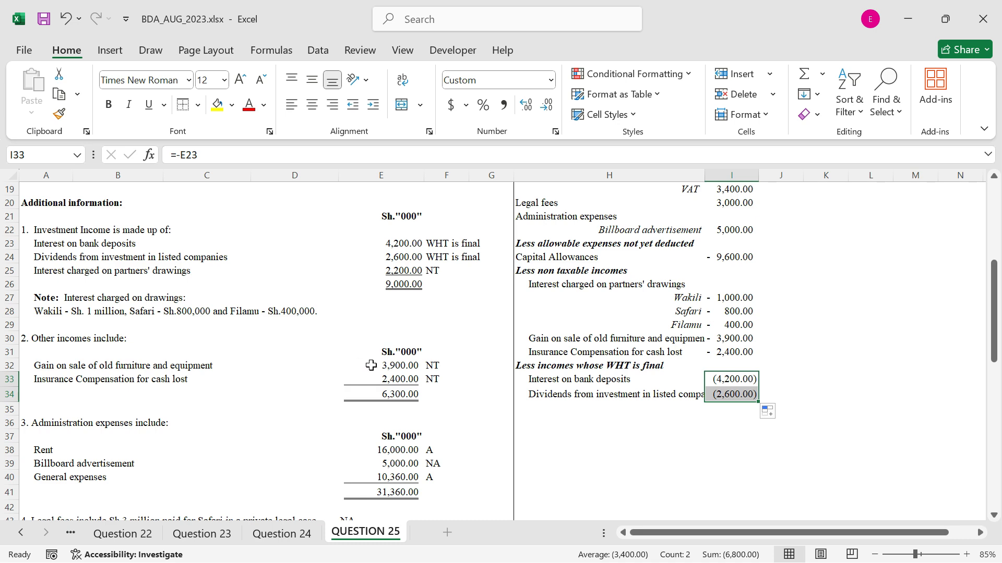
Autofit column H so the longest income labels fit within it
{"action": "scroll", "coordinate": [348, 367], "scroll_direction": "down", "scroll_amount": 7}
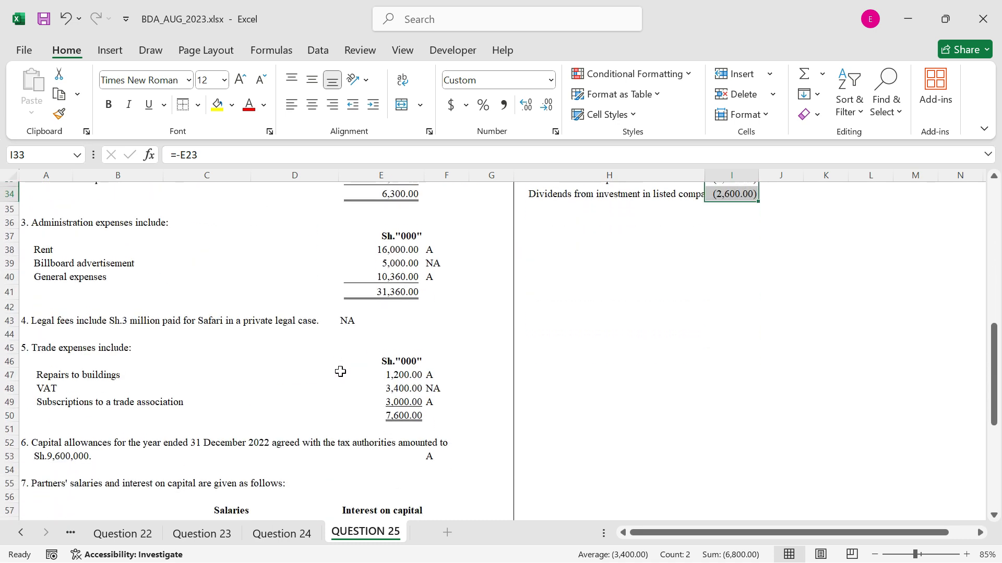
{"action": "scroll", "coordinate": [340, 373], "scroll_direction": "down", "scroll_amount": 4}
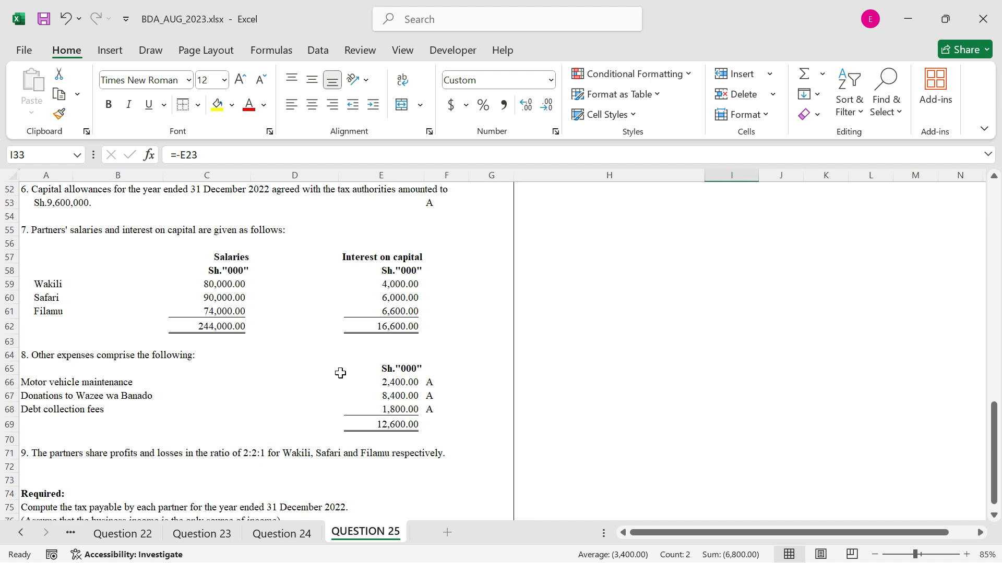
{"action": "scroll", "coordinate": [340, 373], "scroll_direction": "up", "scroll_amount": 10}
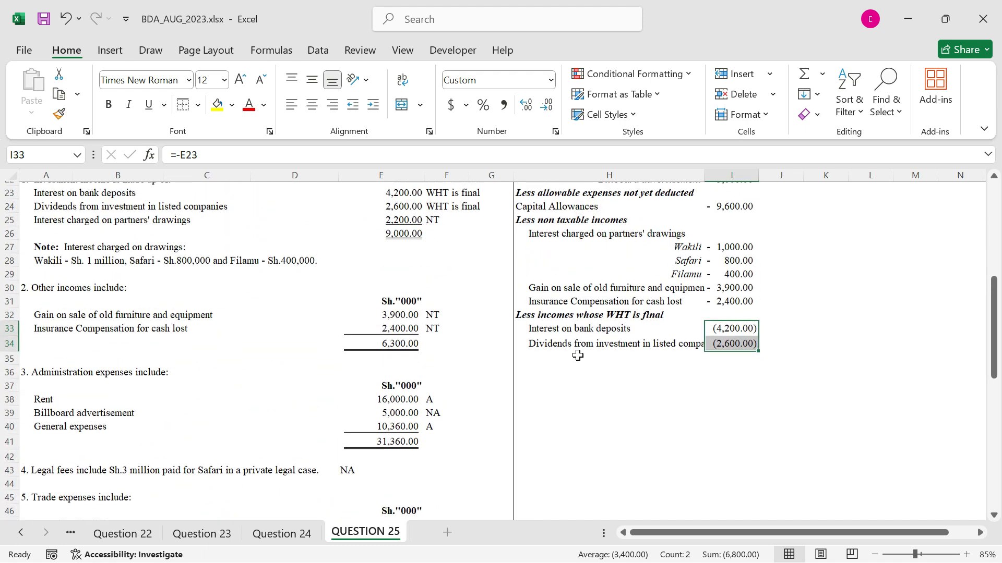
{"action": "scroll", "coordinate": [578, 356], "scroll_direction": "up", "scroll_amount": 1}
{"action": "double_click", "coordinate": [706, 175]}
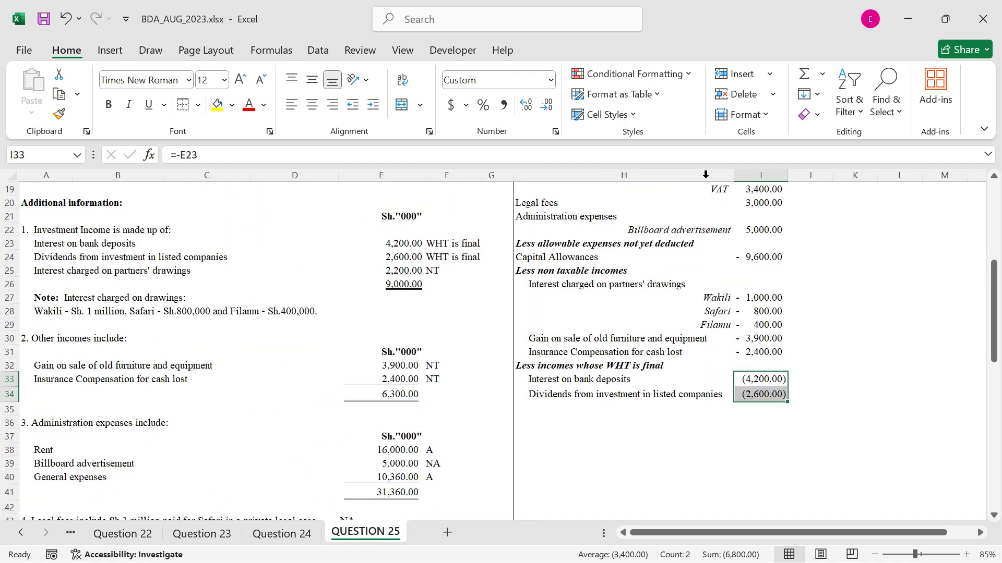
Label H35 "Adjusted taxable income" and apply a top and double bottom border to I35
{"action": "left_click", "coordinate": [633, 412]}
{"action": "type", "text": "Adjusted ta"}
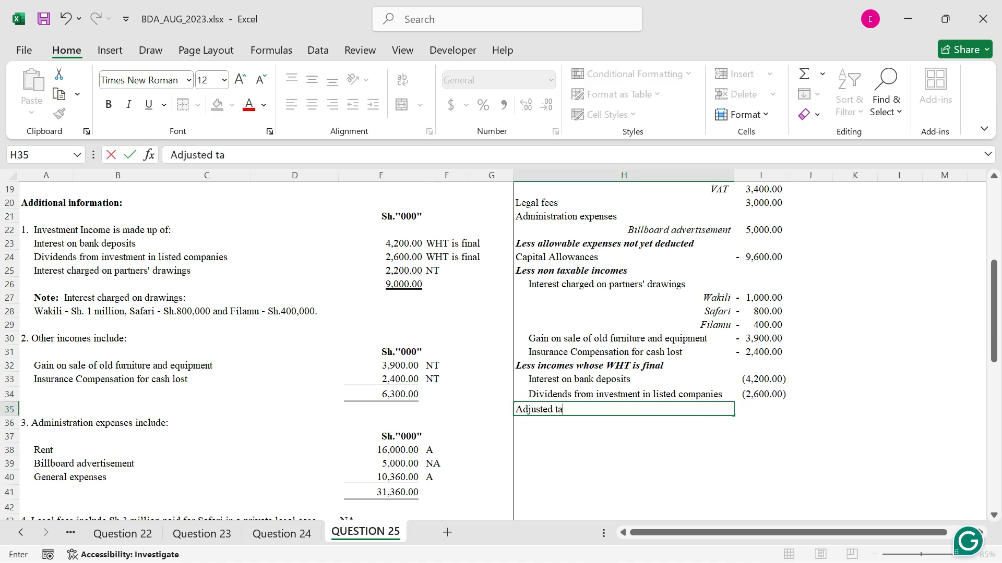
{"action": "type", "text": "xable income"}
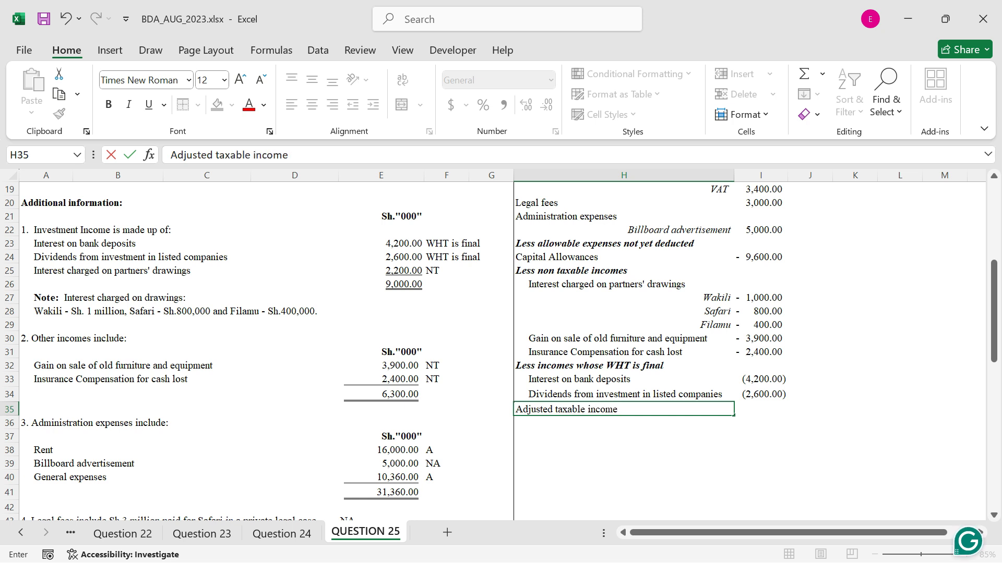
{"action": "key", "text": "Tab"}
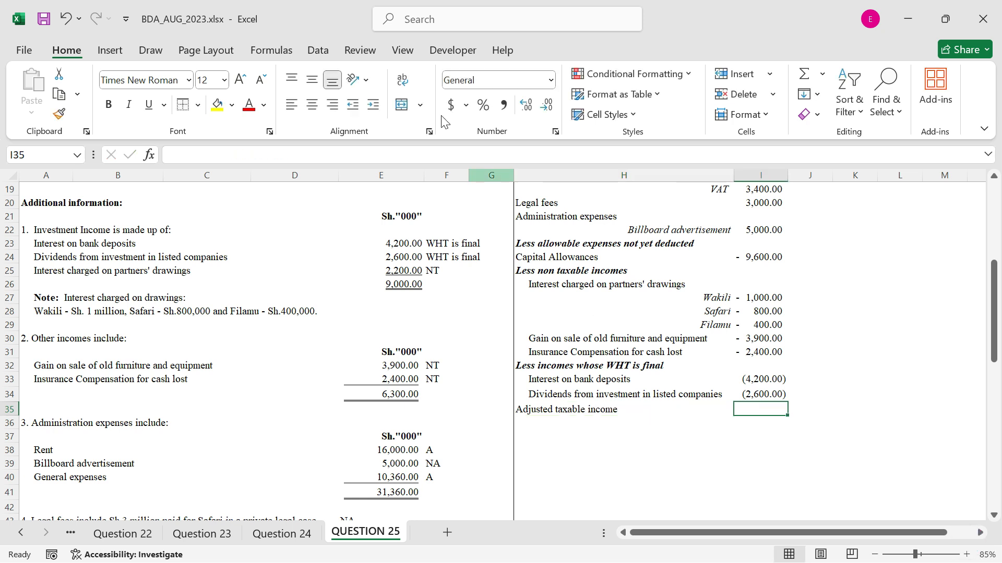
{"action": "left_click", "coordinate": [198, 108]}
{"action": "left_click", "coordinate": [252, 428]}
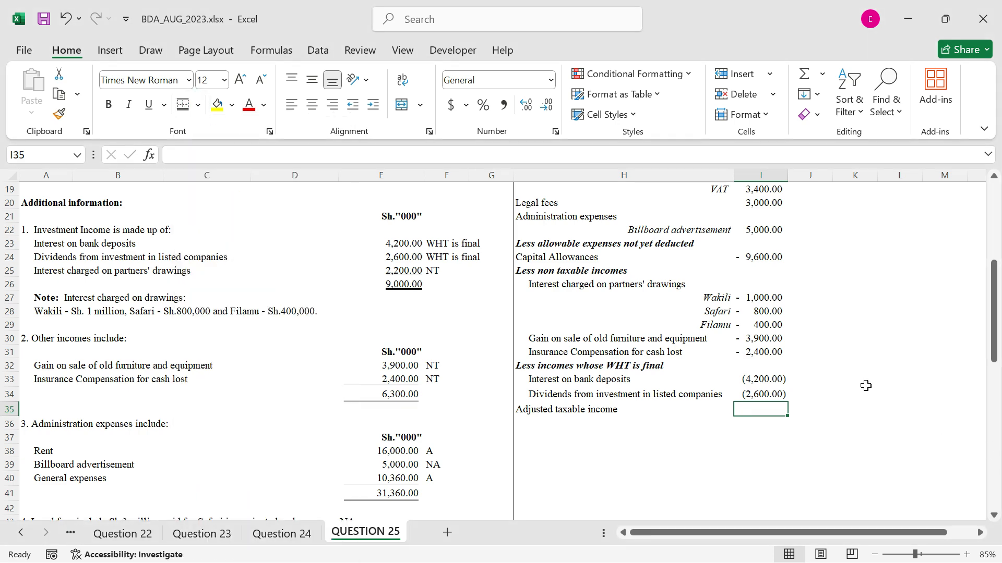
Total the adjusted taxable income in I35 with =SUM(I7:I34)
{"action": "type", "text": "=sum("}
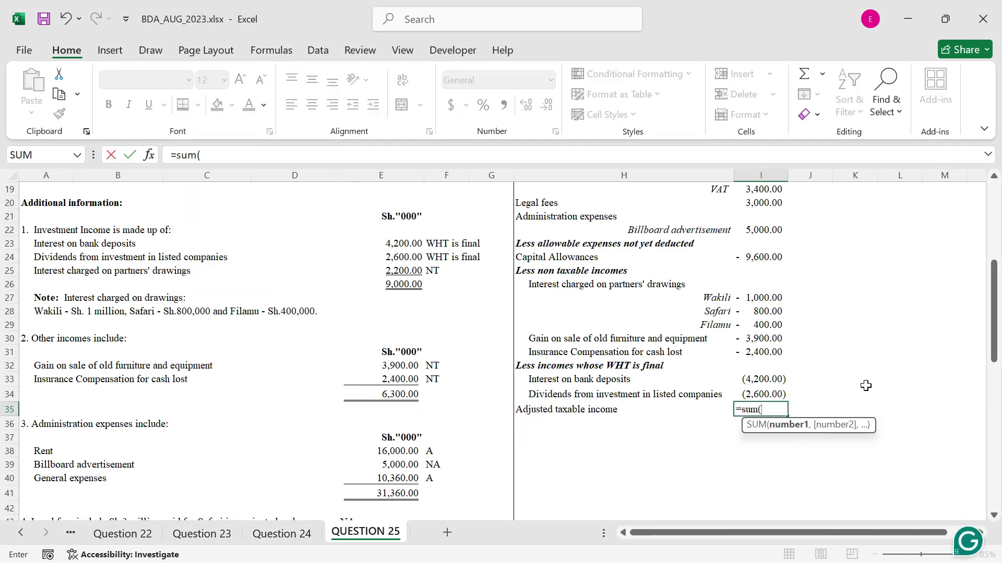
{"action": "scroll", "coordinate": [794, 268], "scroll_direction": "up", "scroll_amount": 5}
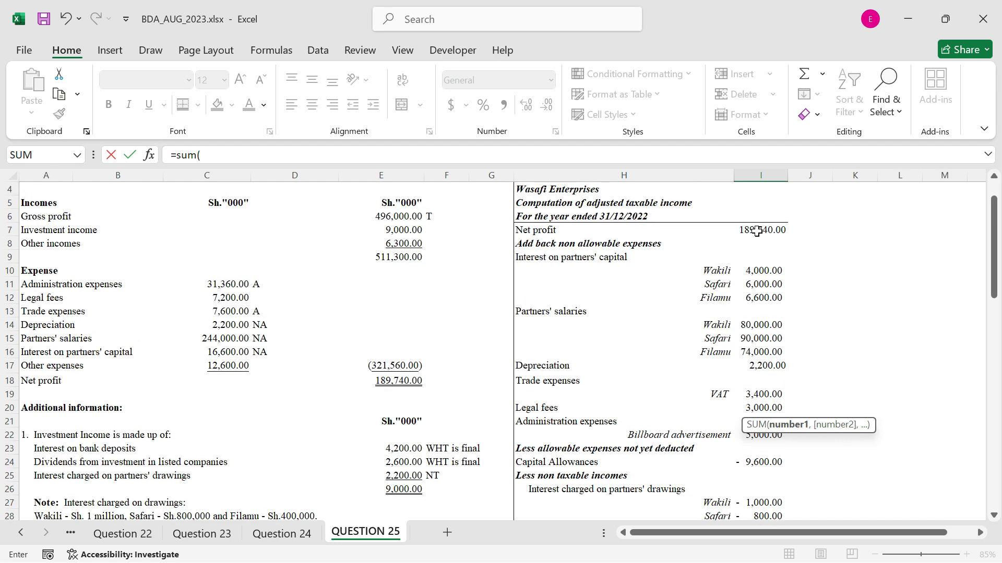
{"action": "left_click_drag", "start_coordinate": [757, 231], "coordinate": [764, 478]}
{"action": "type", "text": ")"}
{"action": "key", "text": "ctrl+Return"}
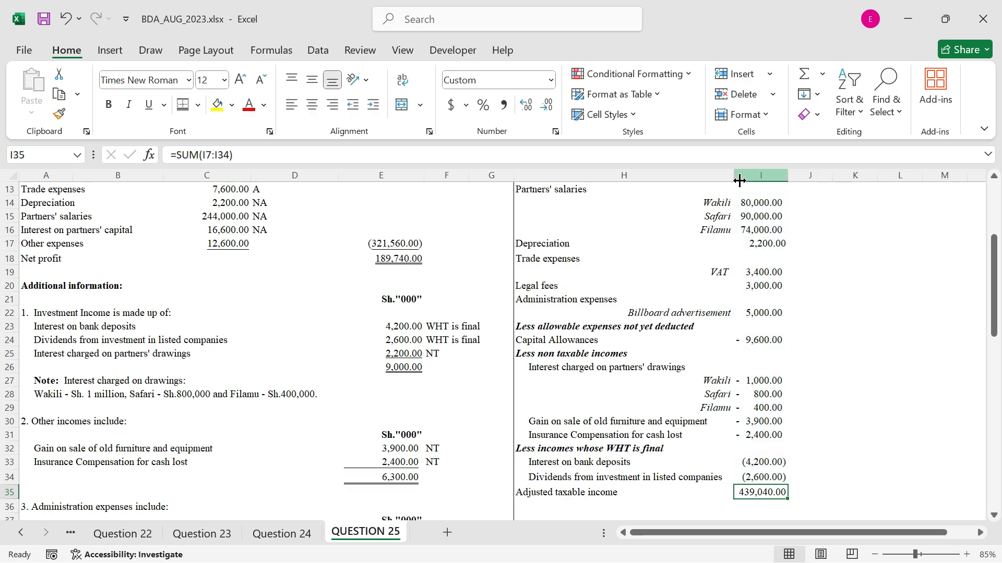
{"action": "left_click", "coordinate": [791, 179]}
Enter the heading "Partners Schedule" in H37 and format it bold and italic with a bottom border
{"action": "scroll", "coordinate": [647, 308], "scroll_direction": "down", "scroll_amount": 3}
{"action": "scroll", "coordinate": [647, 308], "scroll_direction": "down", "scroll_amount": 2}
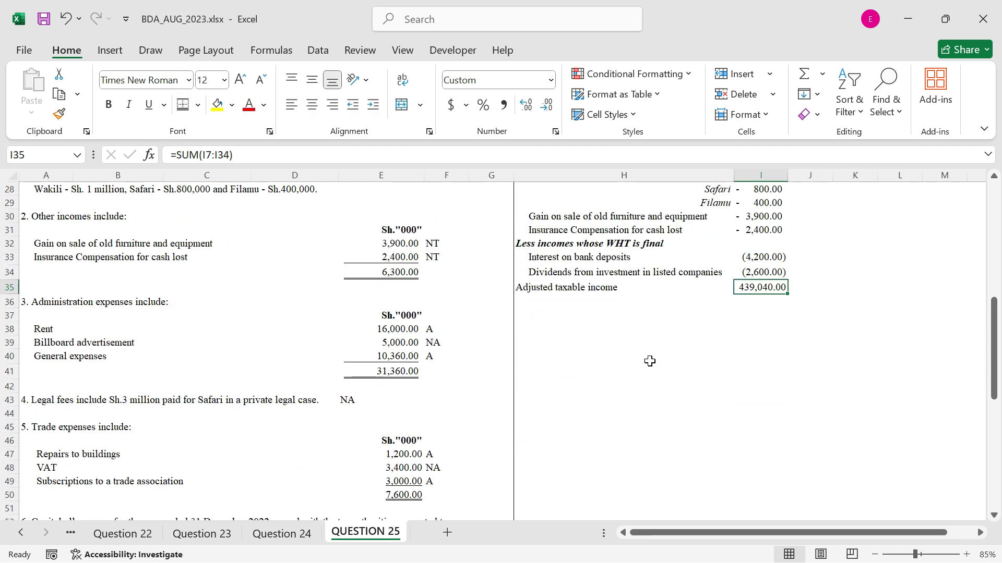
{"action": "left_click", "coordinate": [546, 316]}
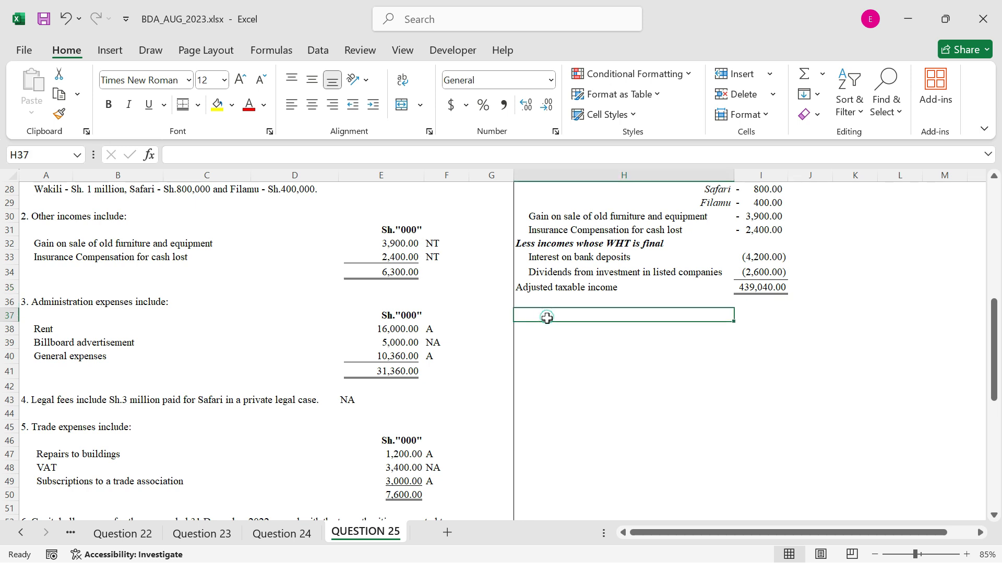
{"action": "type", "text": "Part"}
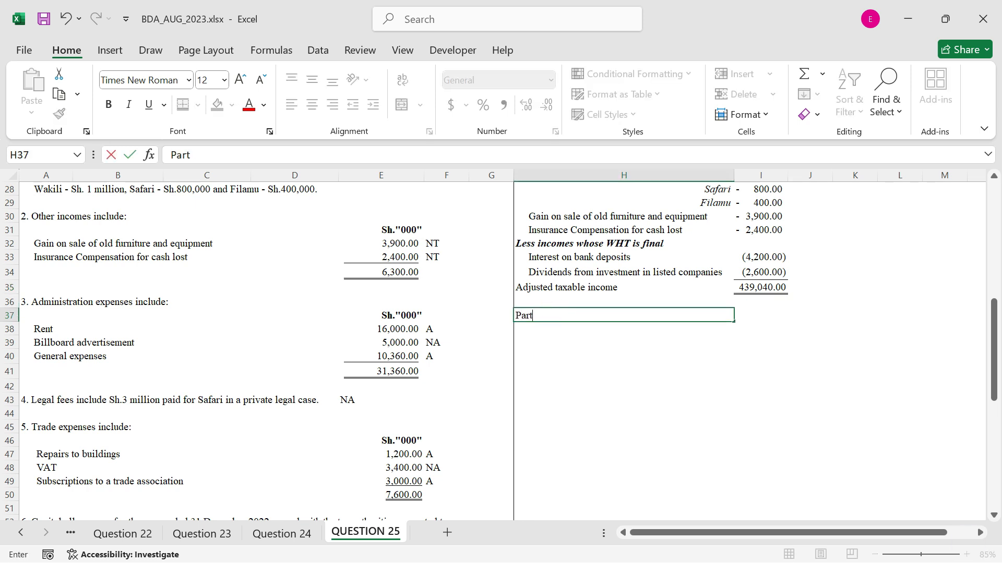
{"action": "type", "text": "ners Schedule"}
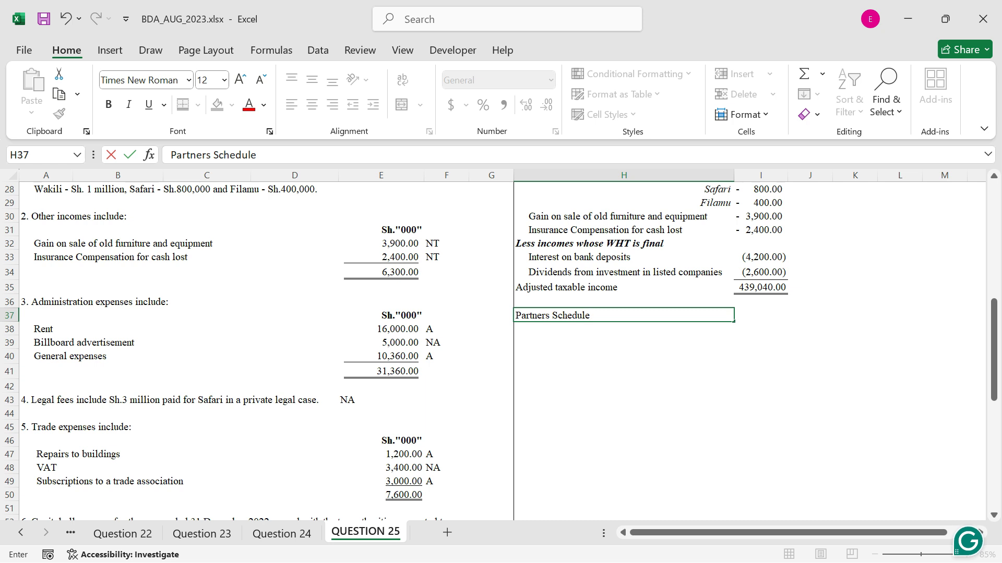
{"action": "key", "text": "ctrl+Return"}
{"action": "key", "text": "ctrl+b"}
{"action": "key", "text": "ctrl+i"}
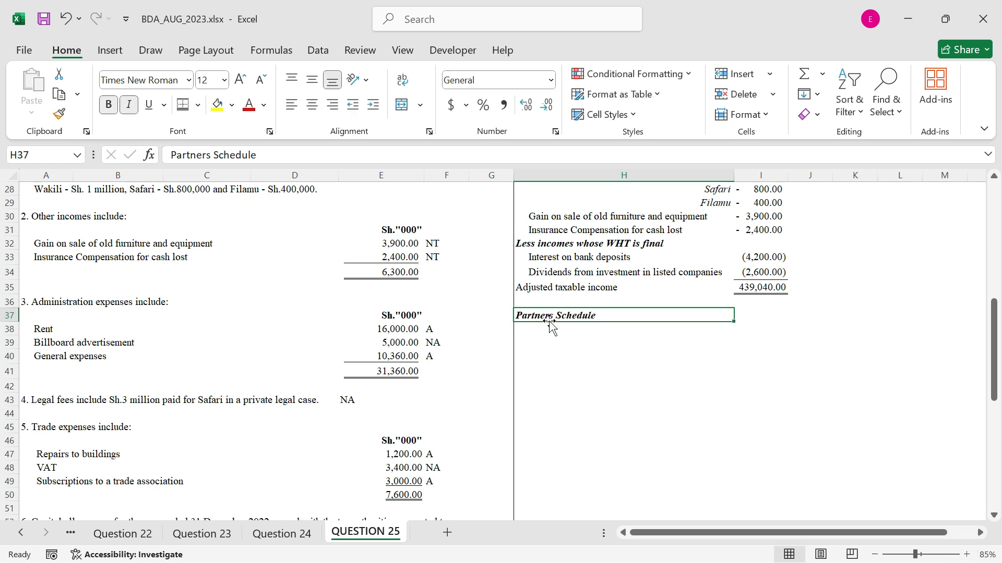
{"action": "left_click", "coordinate": [198, 105]}
{"action": "left_click", "coordinate": [206, 150]}
{"action": "left_click", "coordinate": [536, 331]}
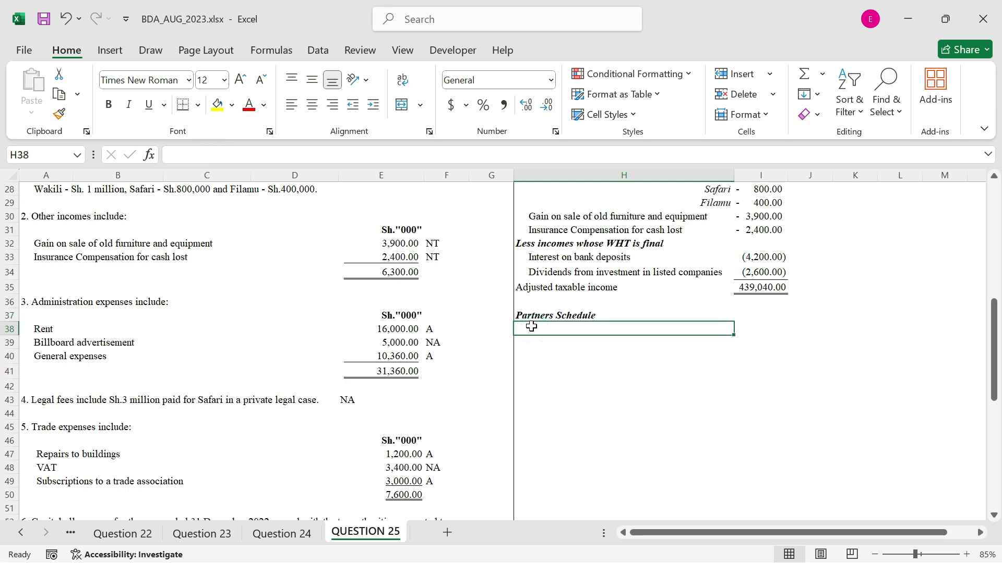
{"action": "key", "text": "Return"}
{"action": "scroll", "coordinate": [623, 245], "scroll_direction": "up", "scroll_amount": 2}
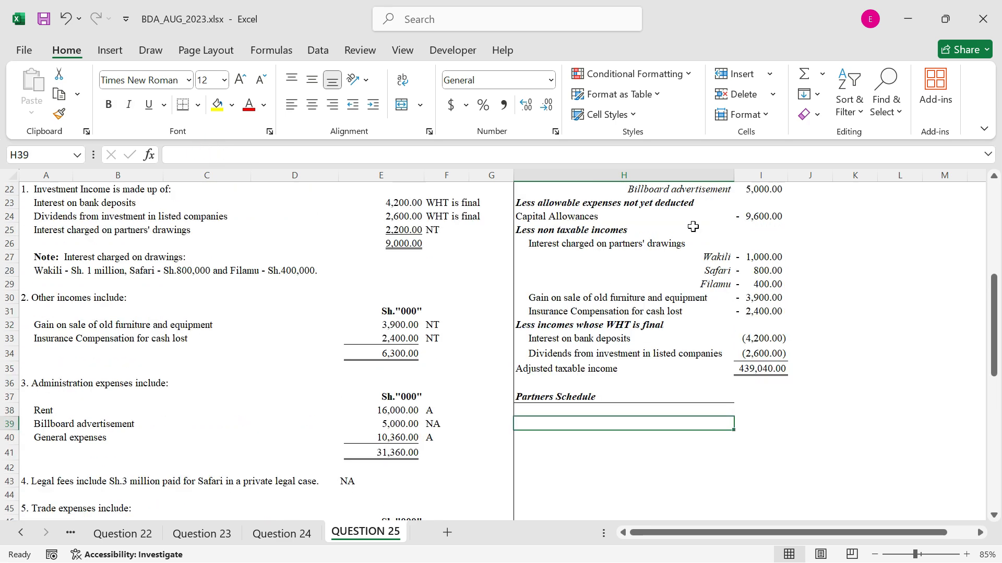
{"action": "left_click_drag", "start_coordinate": [707, 256], "coordinate": [701, 282]}
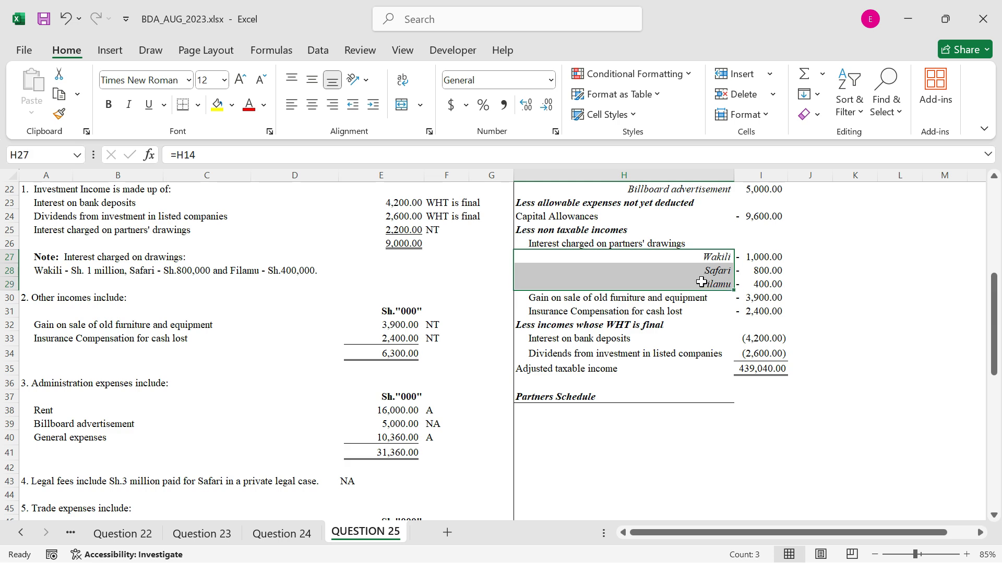
{"action": "key", "text": "ctrl+q"}
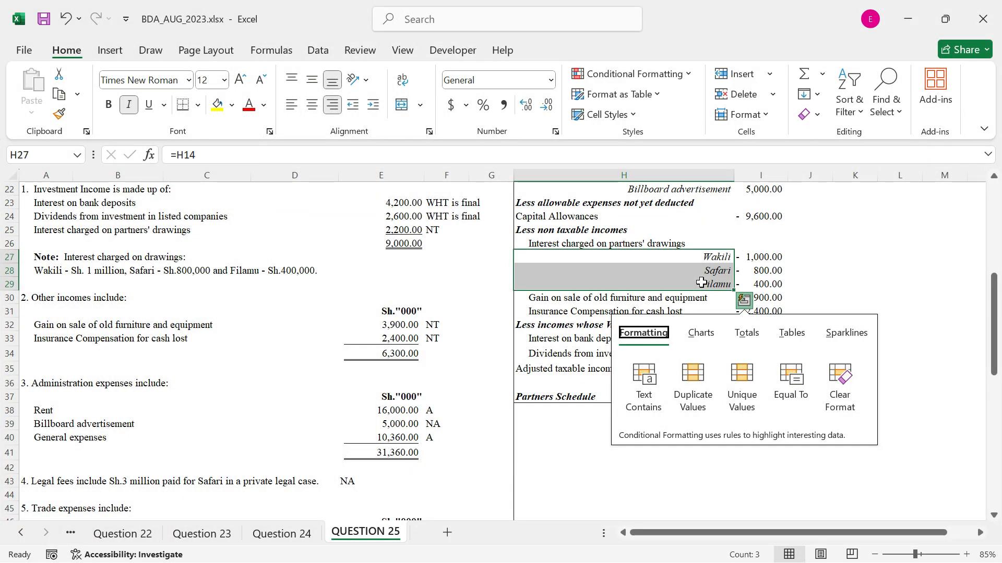
{"action": "left_click", "coordinate": [691, 453]}
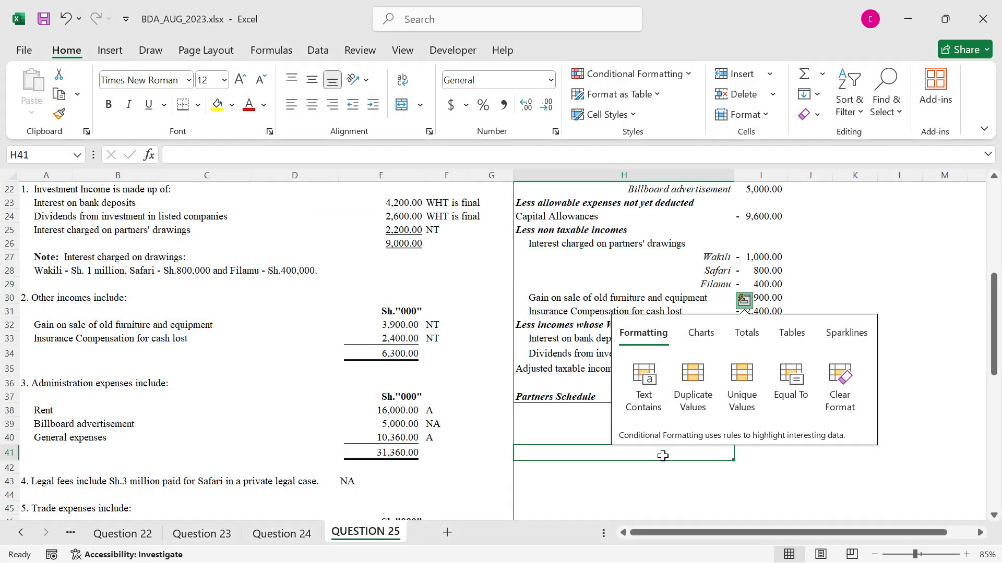
{"action": "right_click", "coordinate": [753, 416]}
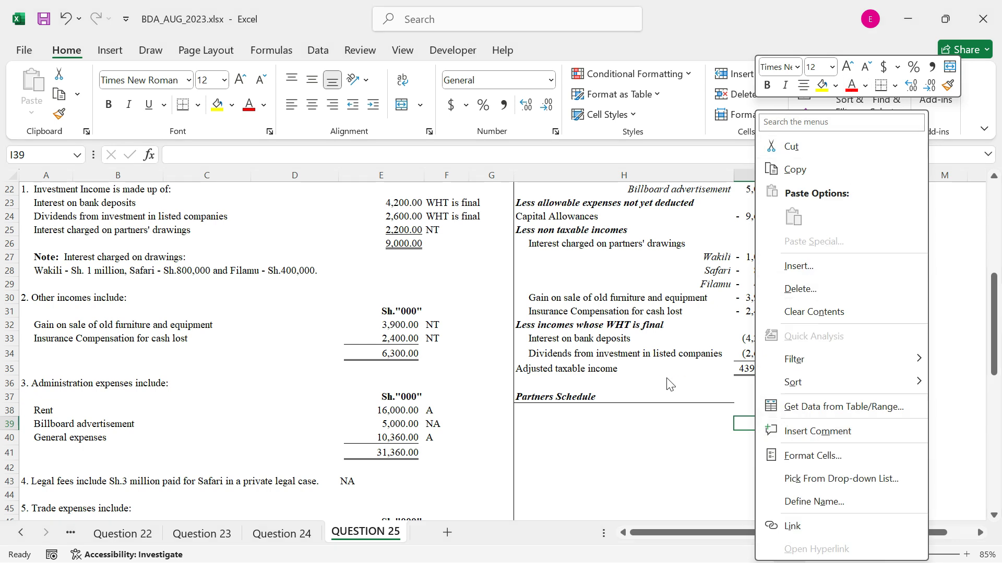
{"action": "left_click", "coordinate": [734, 294]}
Try to copy the partners' names in H27:H29 and paste them transposed across I39:K39
{"action": "left_click_drag", "start_coordinate": [720, 258], "coordinate": [712, 288]}
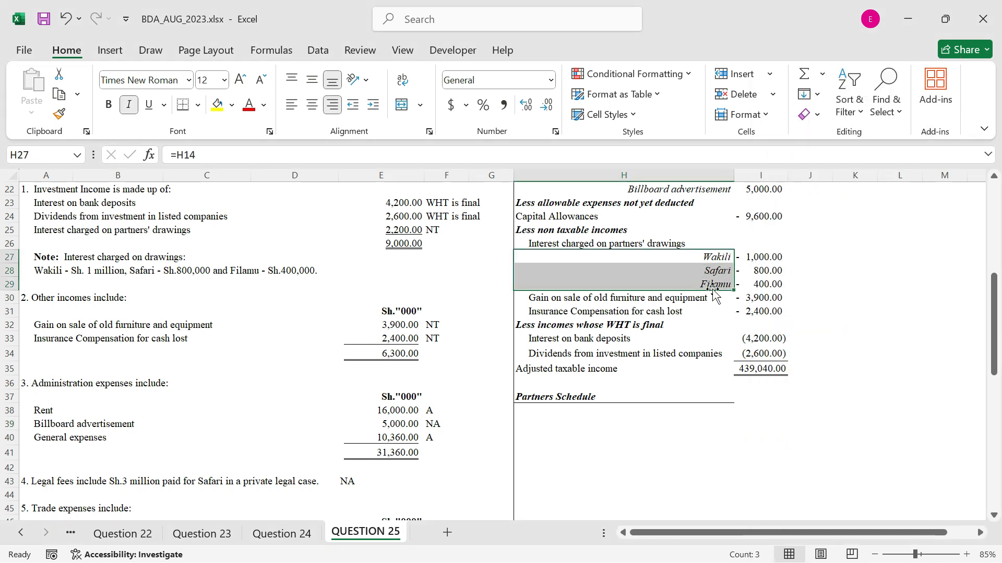
{"action": "right_click", "coordinate": [739, 419]}
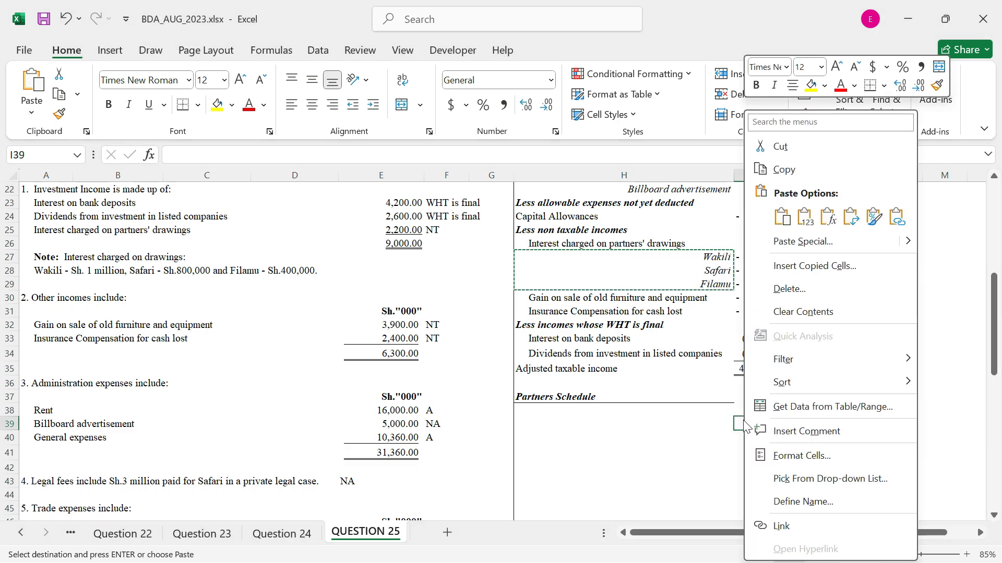
{"action": "left_click", "coordinate": [851, 217]}
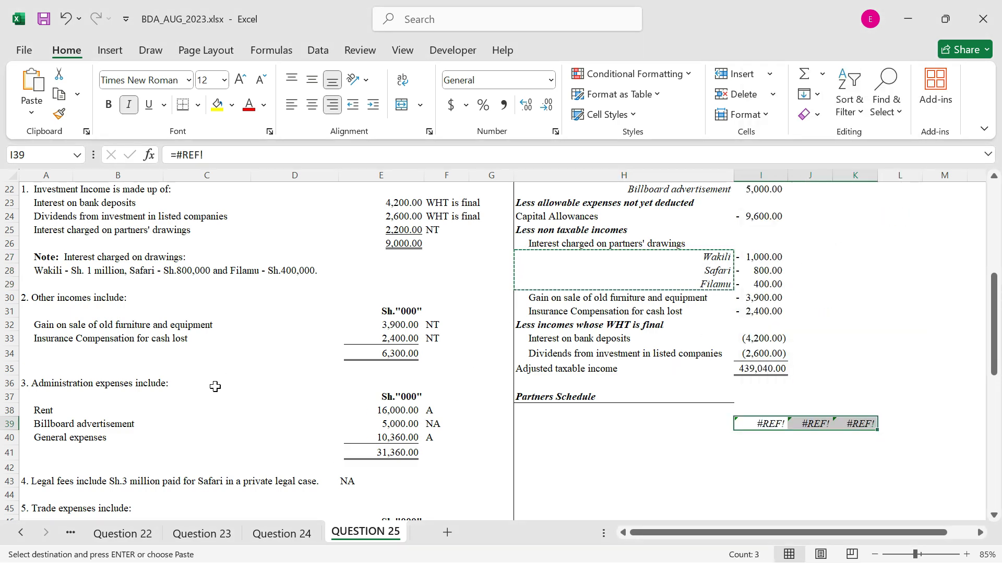
Copy the partners' names in A59:A61 and paste them transposed across I39:K39
{"action": "scroll", "coordinate": [228, 389], "scroll_direction": "down", "scroll_amount": 2}
{"action": "scroll", "coordinate": [228, 389], "scroll_direction": "down", "scroll_amount": 4}
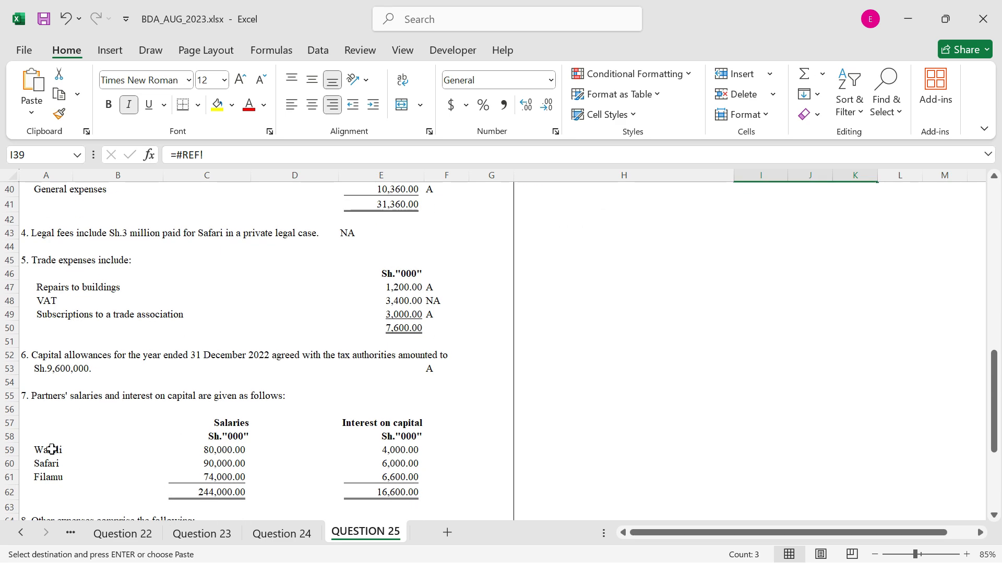
{"action": "left_click_drag", "start_coordinate": [49, 449], "coordinate": [51, 472]}
{"action": "key", "text": "ctrl+c"}
{"action": "scroll", "coordinate": [753, 334], "scroll_direction": "up", "scroll_amount": 3}
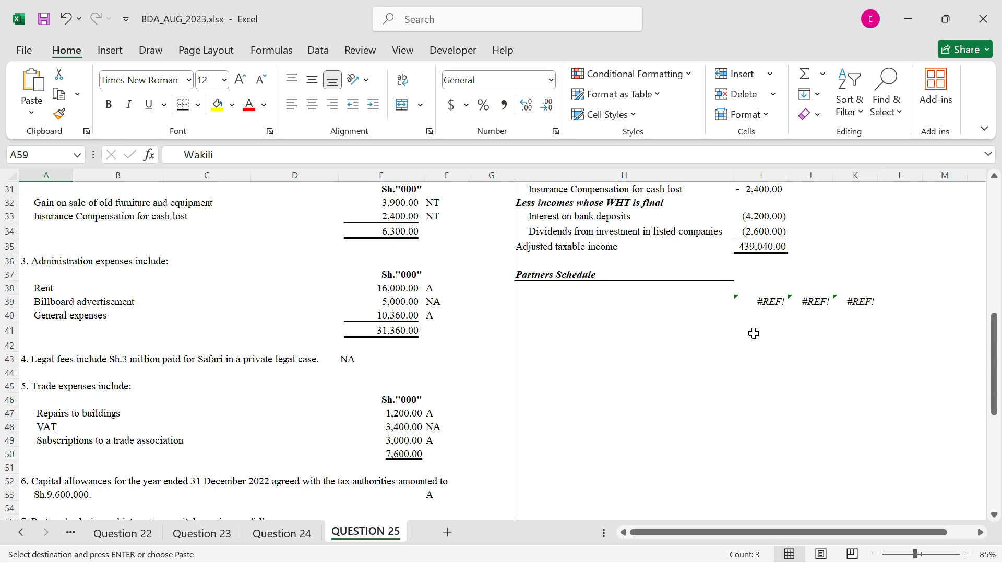
{"action": "right_click", "coordinate": [758, 299]}
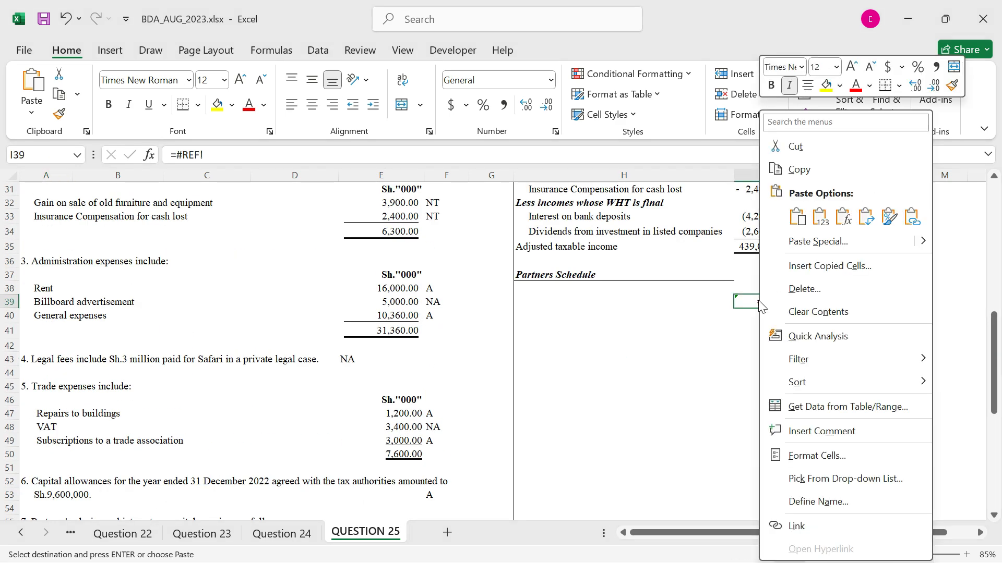
{"action": "left_click", "coordinate": [867, 218]}
{"action": "left_click", "coordinate": [639, 329]}
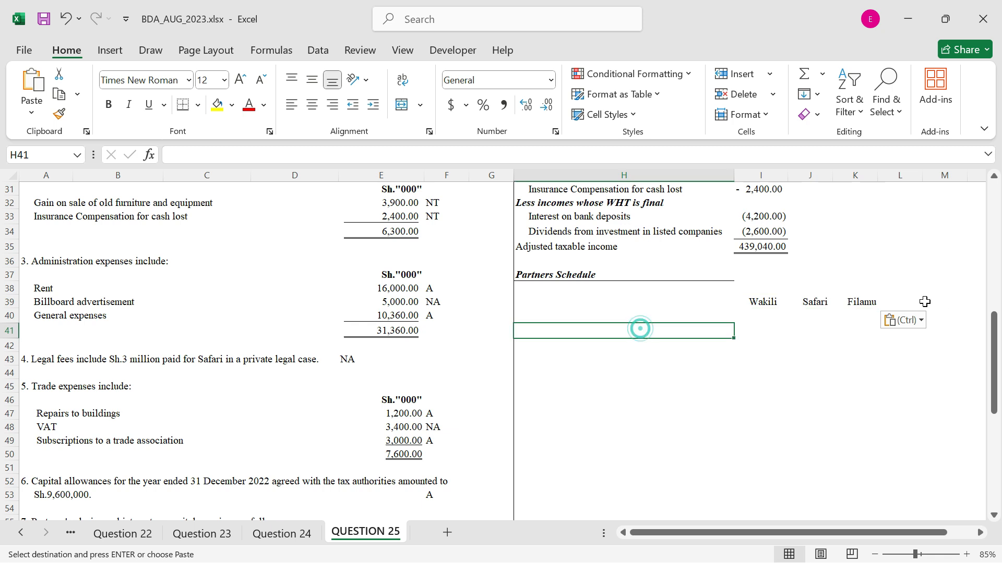
Enter the column heading "Total" in L39
{"action": "left_click", "coordinate": [905, 300]}
{"action": "type", "text": "To"}
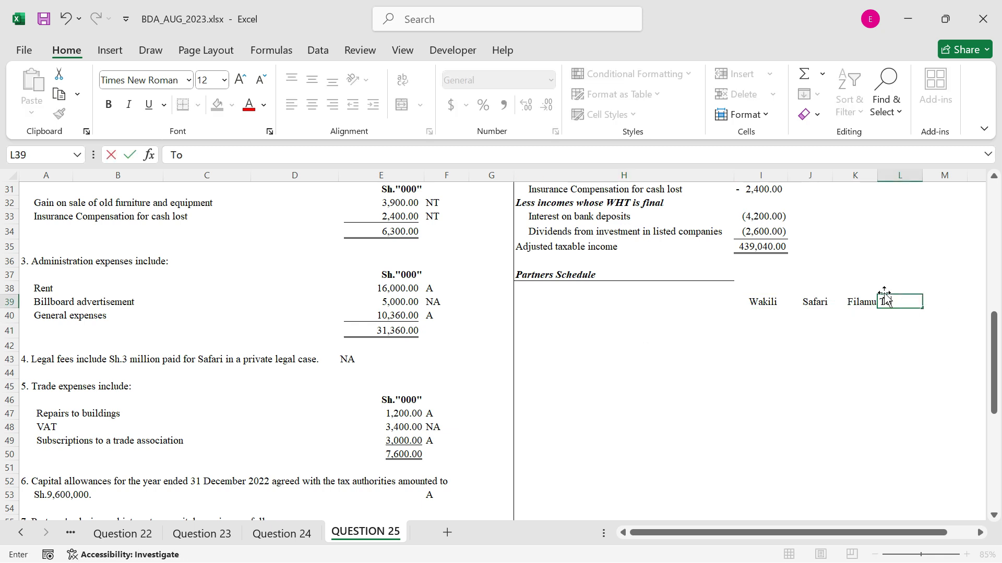
{"action": "type", "text": "tal"}
{"action": "key", "text": "ctrl+Return"}
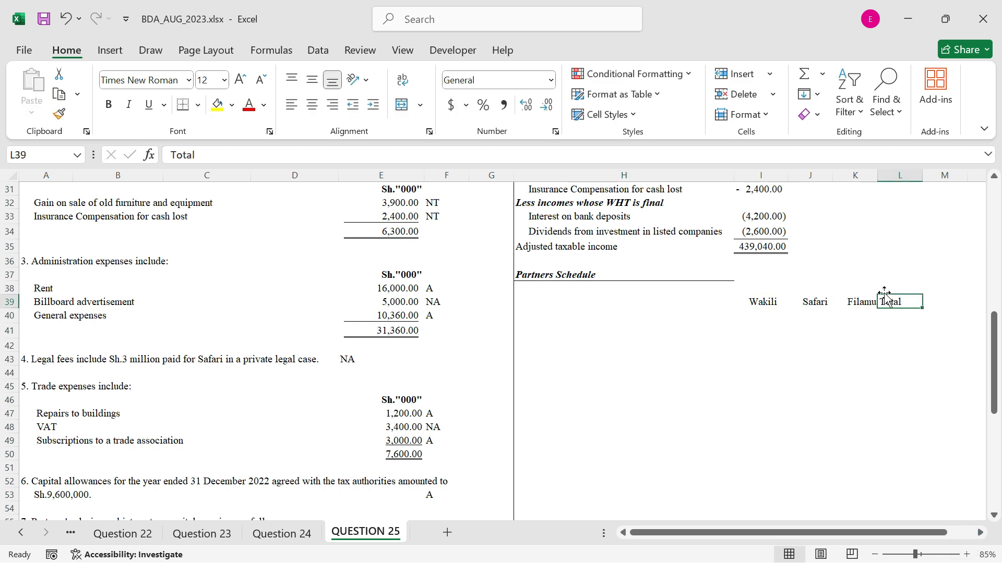
Format the schedule headings in I39:L39 bold and italic with a bottom border
{"action": "left_click_drag", "start_coordinate": [759, 302], "coordinate": [859, 300]}
{"action": "left_click_drag", "start_coordinate": [866, 301], "coordinate": [896, 301]}
{"action": "left_click_drag", "start_coordinate": [755, 301], "coordinate": [892, 294]}
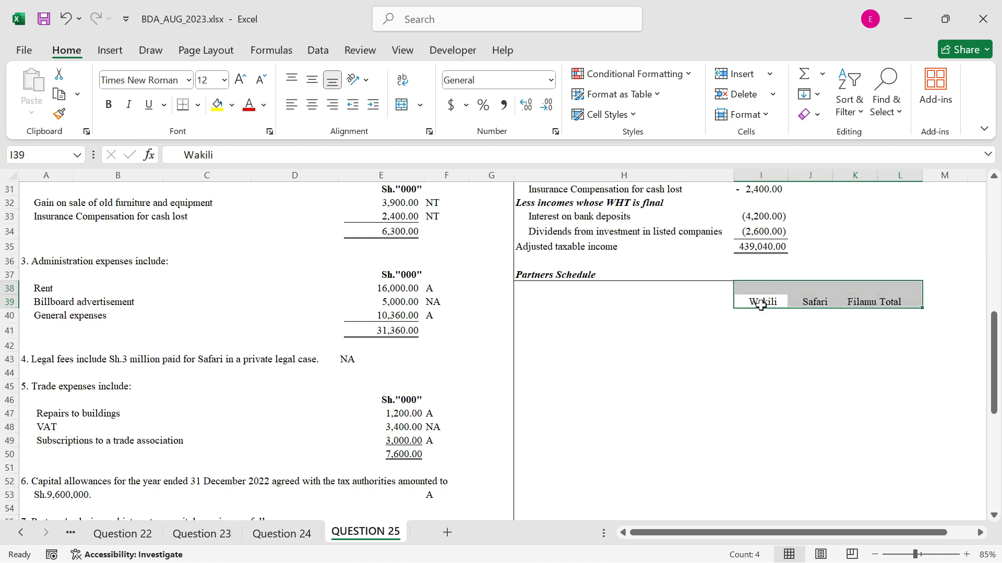
{"action": "left_click_drag", "start_coordinate": [760, 302], "coordinate": [879, 302]}
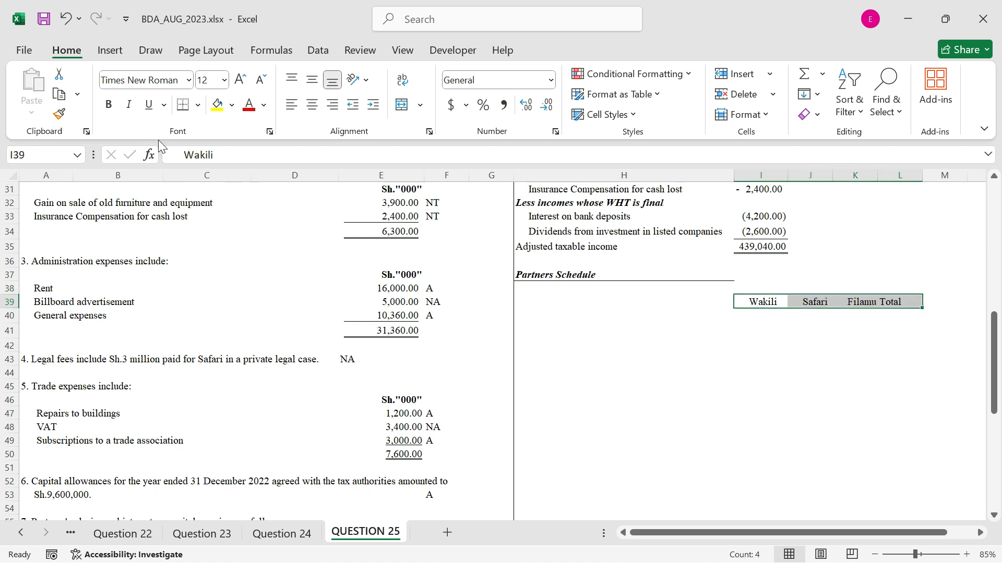
{"action": "left_click", "coordinate": [108, 104]}
{"action": "left_click", "coordinate": [128, 104]}
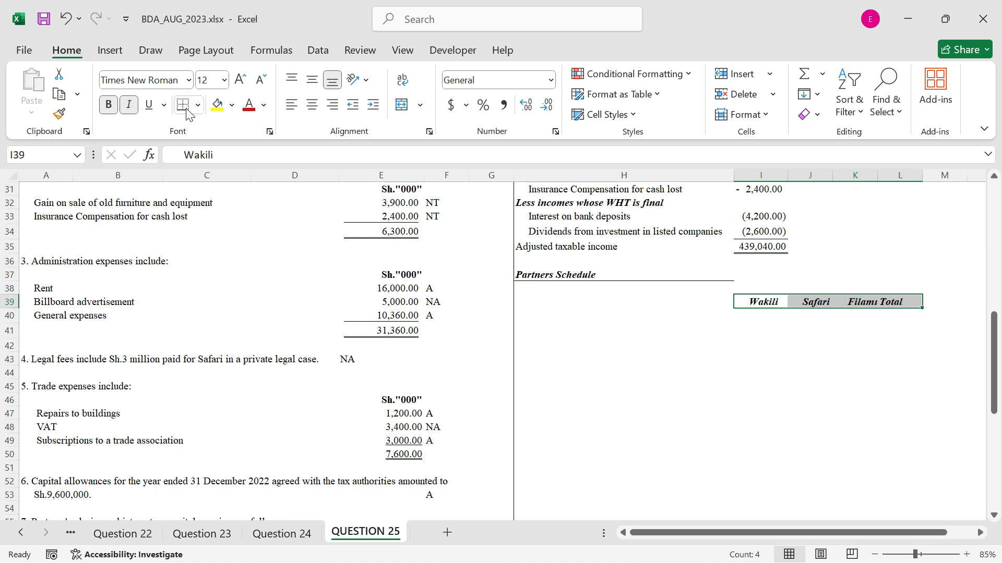
{"action": "left_click", "coordinate": [186, 112]}
Link the row label in H40 to the partners' salaries label with =H13
{"action": "left_click", "coordinate": [626, 318]}
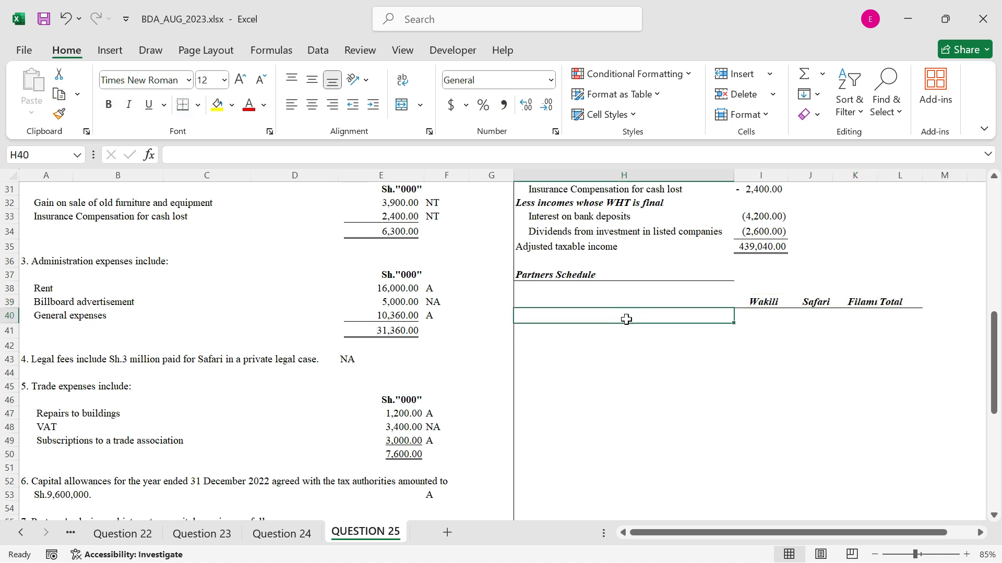
{"action": "type", "text": "P"}
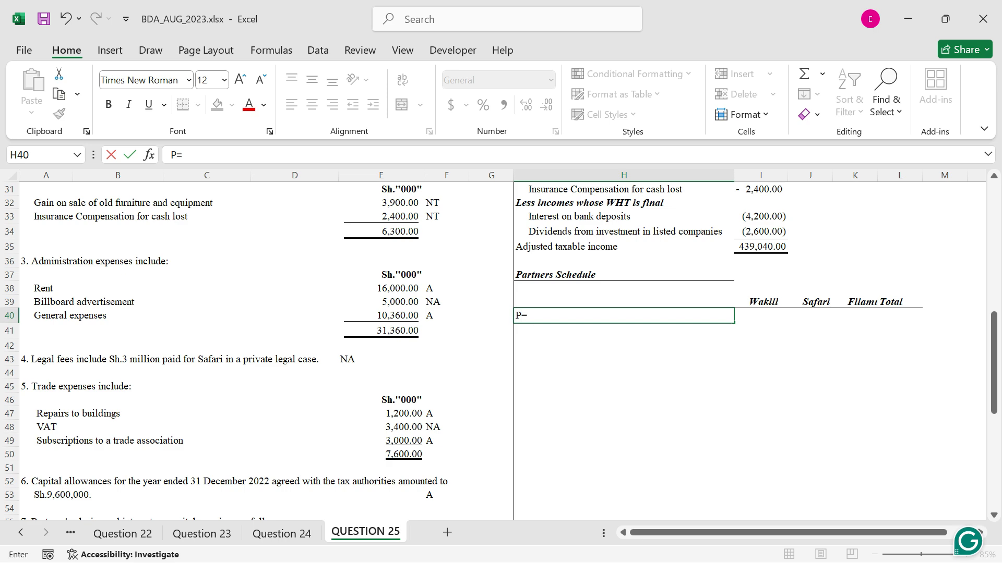
{"action": "key", "text": "BackSpace"}
{"action": "type", "text": "="}
{"action": "scroll", "coordinate": [574, 292], "scroll_direction": "up", "scroll_amount": 4}
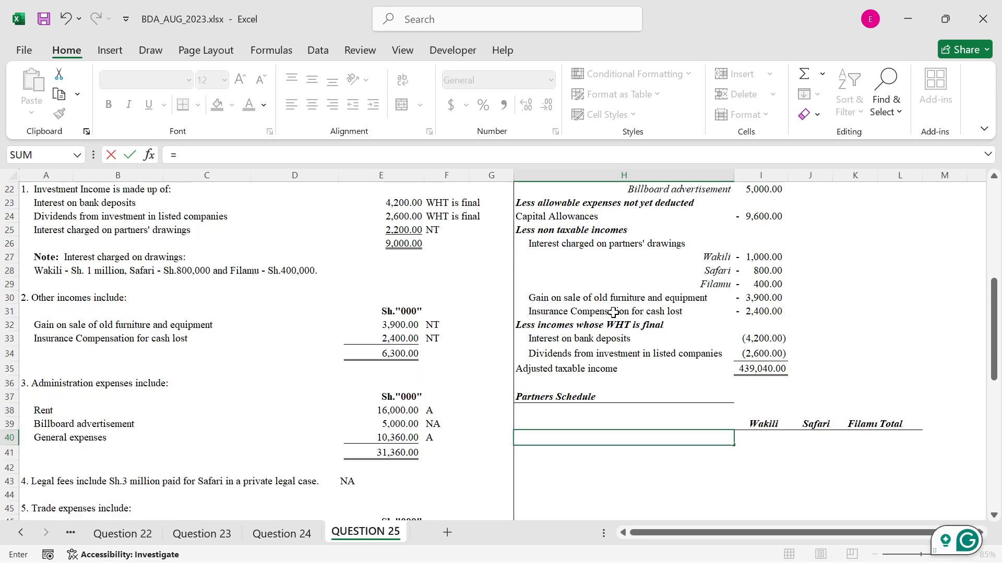
{"action": "scroll", "coordinate": [566, 282], "scroll_direction": "up", "scroll_amount": 5}
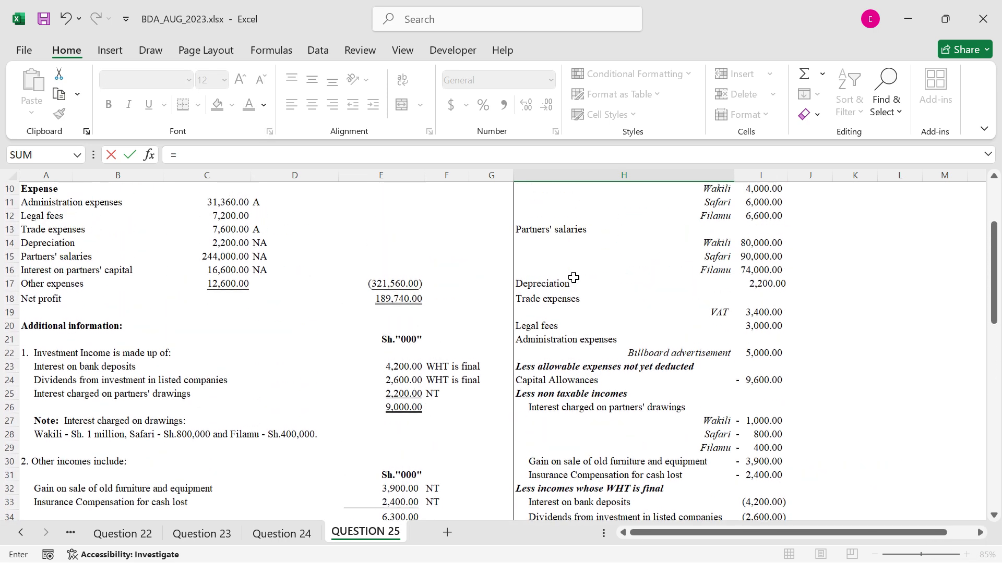
{"action": "left_click", "coordinate": [536, 270]}
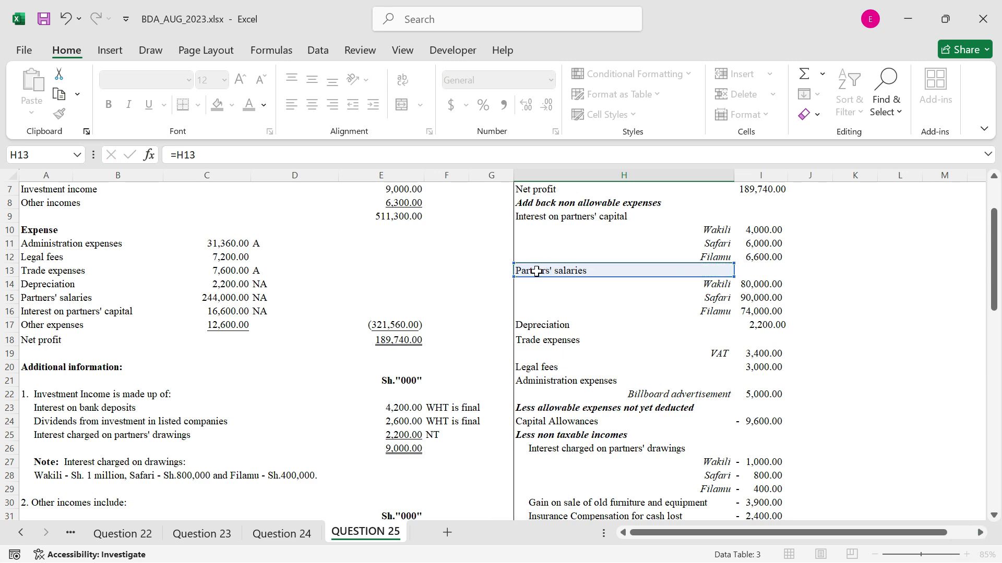
{"action": "key", "text": "Return"}
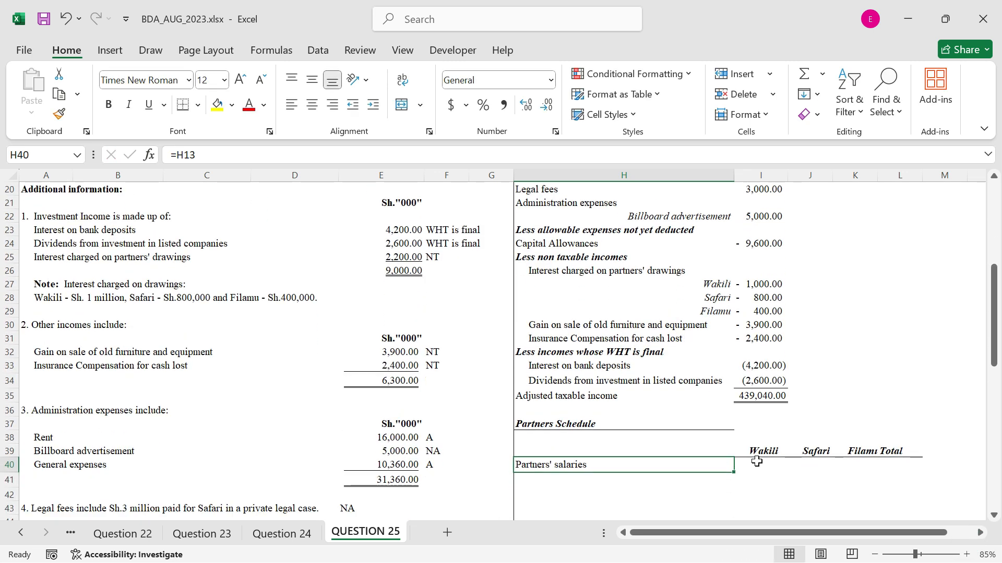
Copy the partners' salaries in C59:C61 transposed into I40:K40 and autofit the widths of columns J and K
{"action": "scroll", "coordinate": [768, 451], "scroll_direction": "up", "scroll_amount": 3}
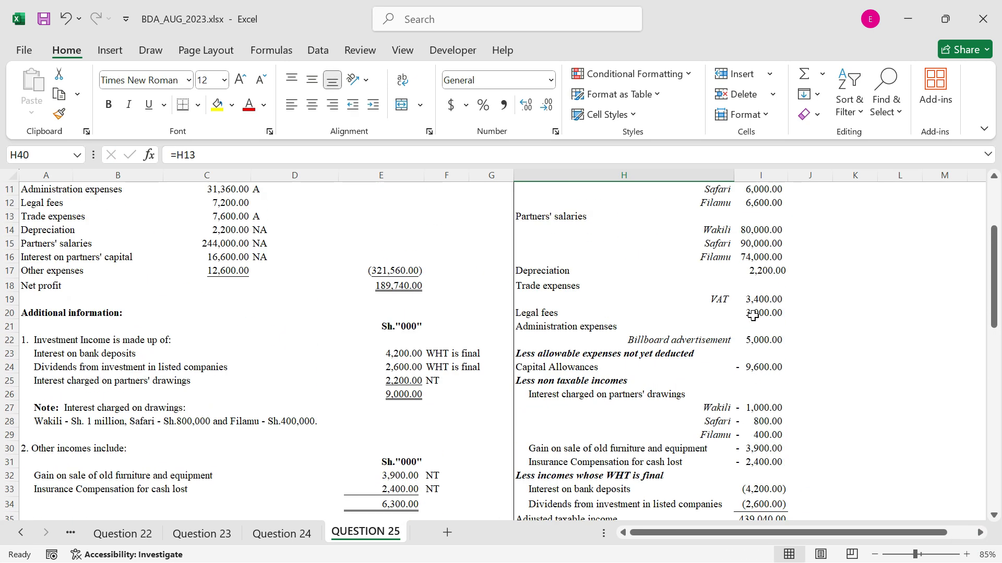
{"action": "scroll", "coordinate": [256, 368], "scroll_direction": "down", "scroll_amount": 4}
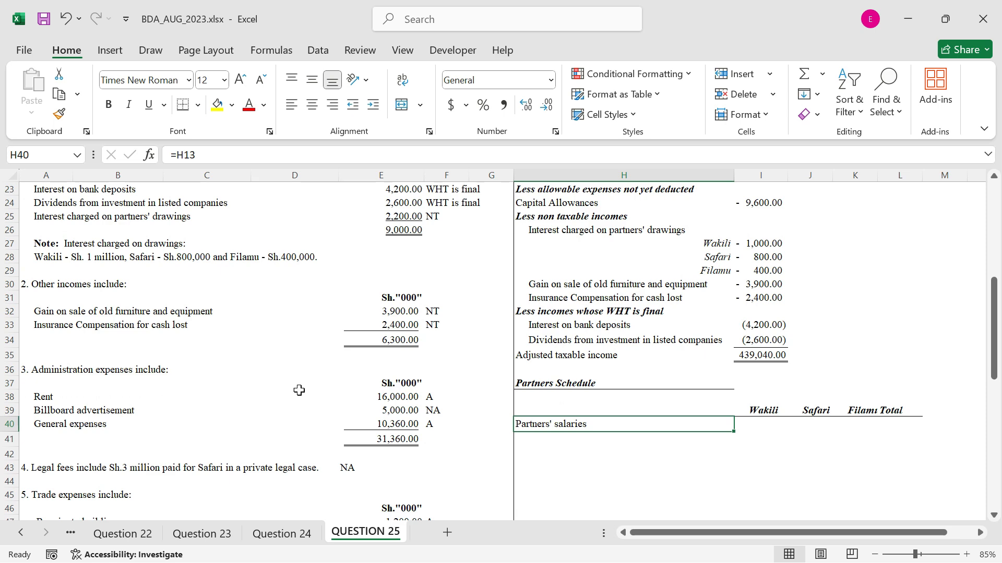
{"action": "scroll", "coordinate": [299, 390], "scroll_direction": "down", "scroll_amount": 7}
{"action": "left_click", "coordinate": [230, 393]}
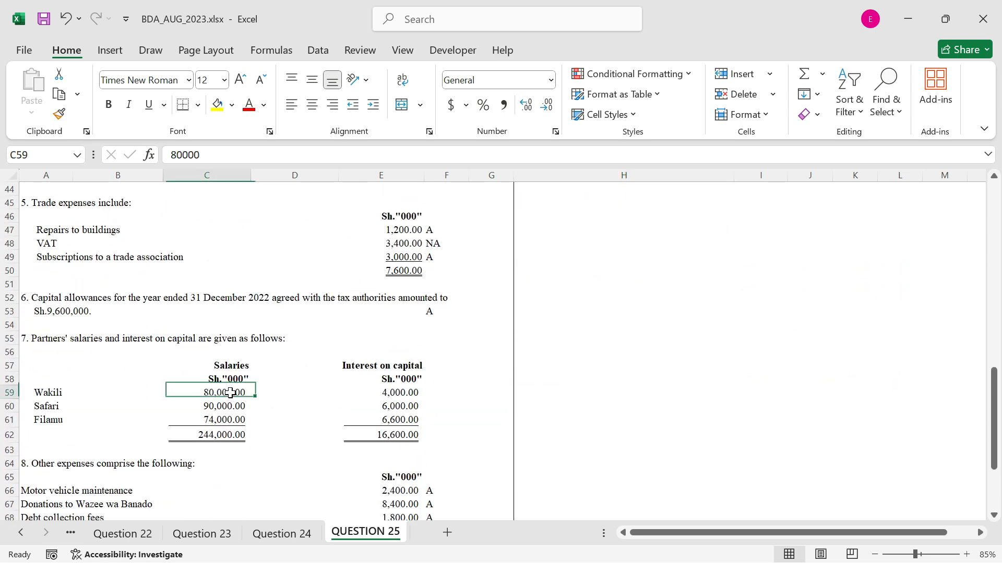
{"action": "left_click_drag", "start_coordinate": [230, 392], "coordinate": [226, 416]}
{"action": "key", "text": "ctrl+c"}
{"action": "scroll", "coordinate": [738, 317], "scroll_direction": "up", "scroll_amount": 1}
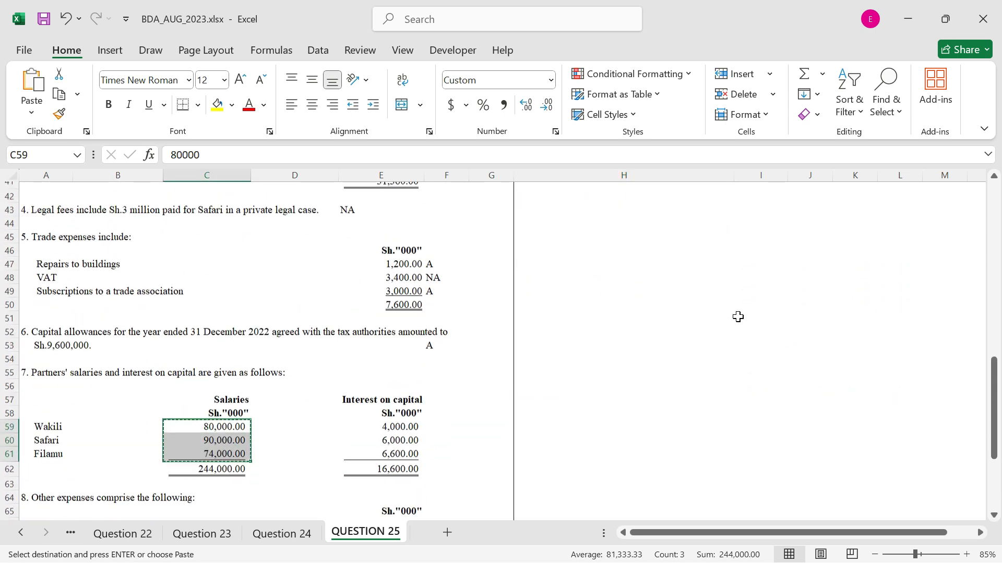
{"action": "scroll", "coordinate": [738, 316], "scroll_direction": "up", "scroll_amount": 3}
{"action": "left_click", "coordinate": [759, 302]}
{"action": "right_click", "coordinate": [759, 302]}
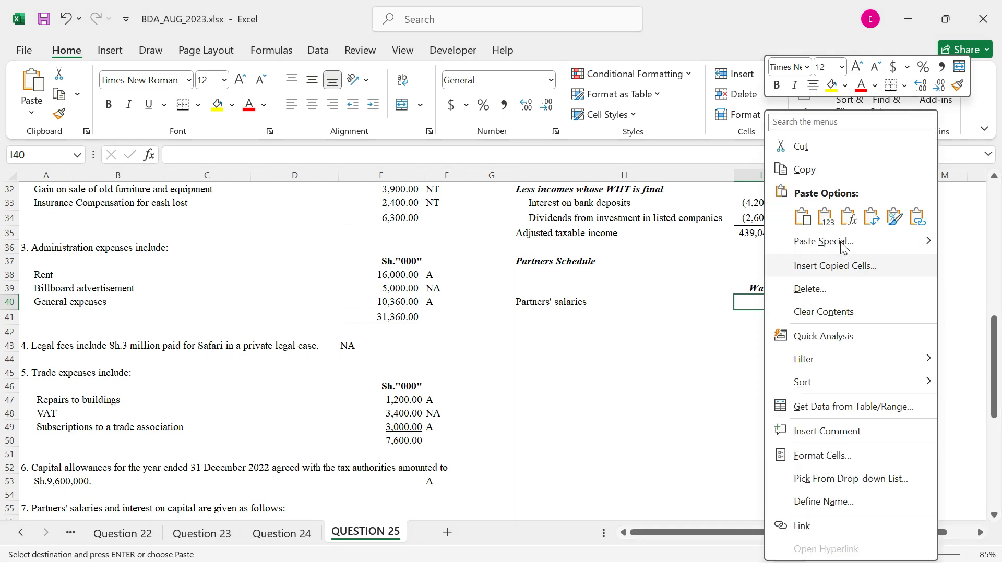
{"action": "left_click", "coordinate": [871, 216]}
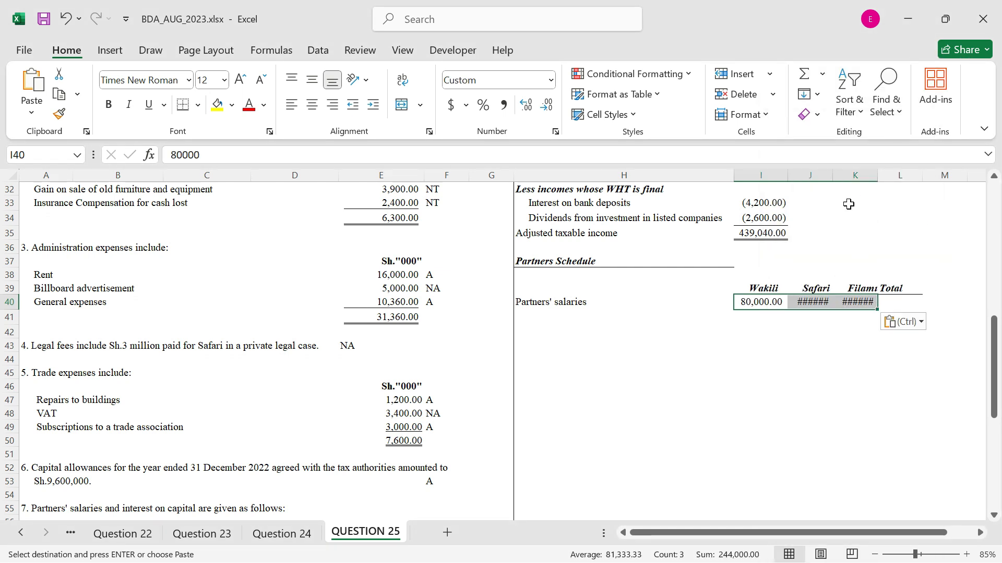
{"action": "double_click", "coordinate": [834, 175]}
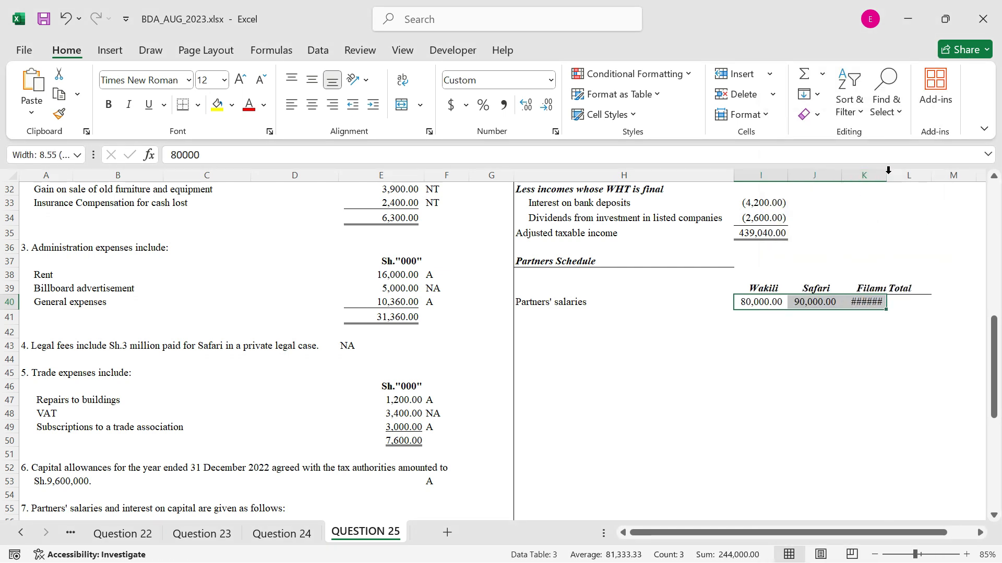
{"action": "double_click", "coordinate": [886, 175]}
Total the partners' salaries in L40 with =SUM(I40:K40)
{"action": "left_click", "coordinate": [922, 304]}
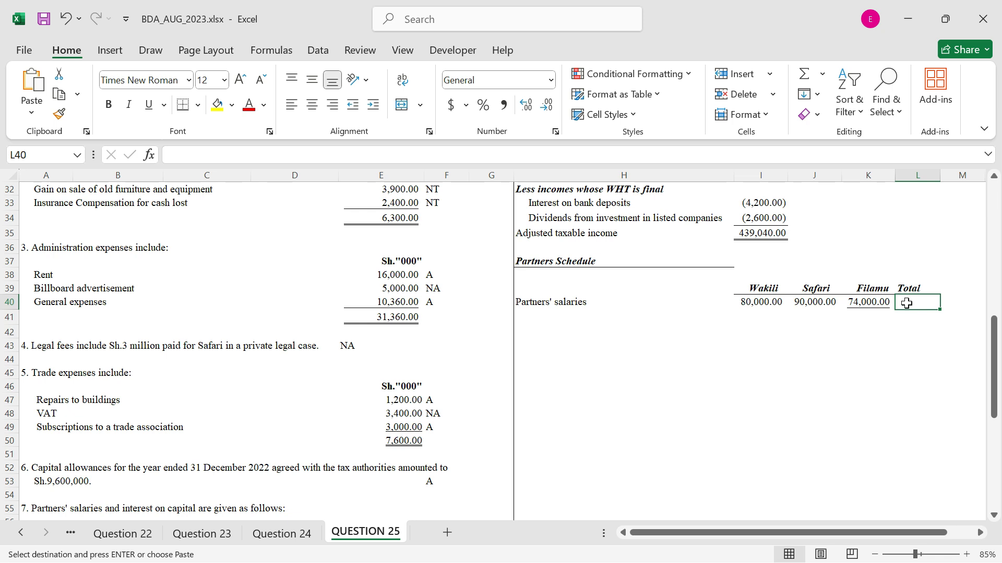
{"action": "type", "text": "=sum("}
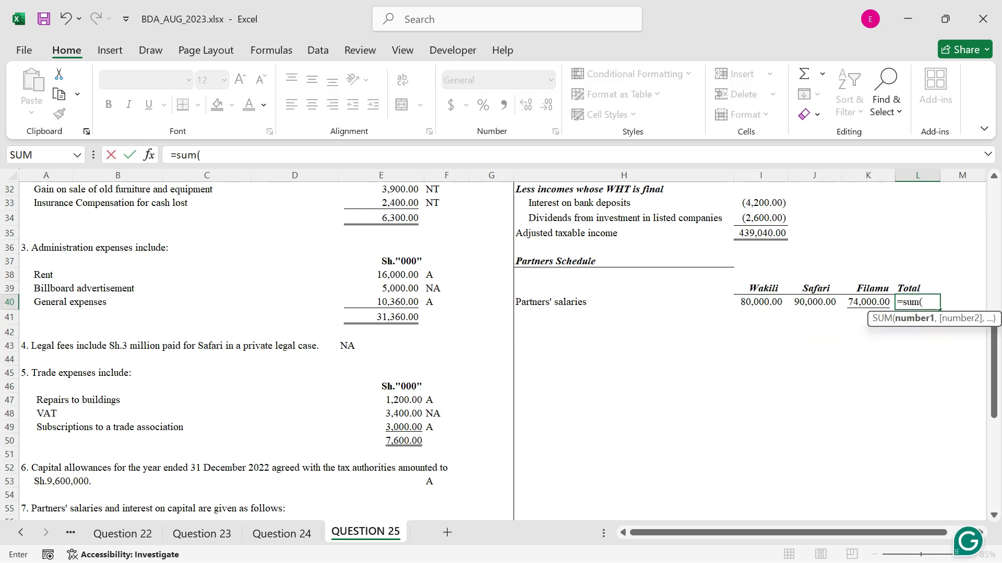
{"action": "left_click_drag", "start_coordinate": [766, 302], "coordinate": [877, 297]}
{"action": "type", "text": ")"}
{"action": "key", "text": "Return"}
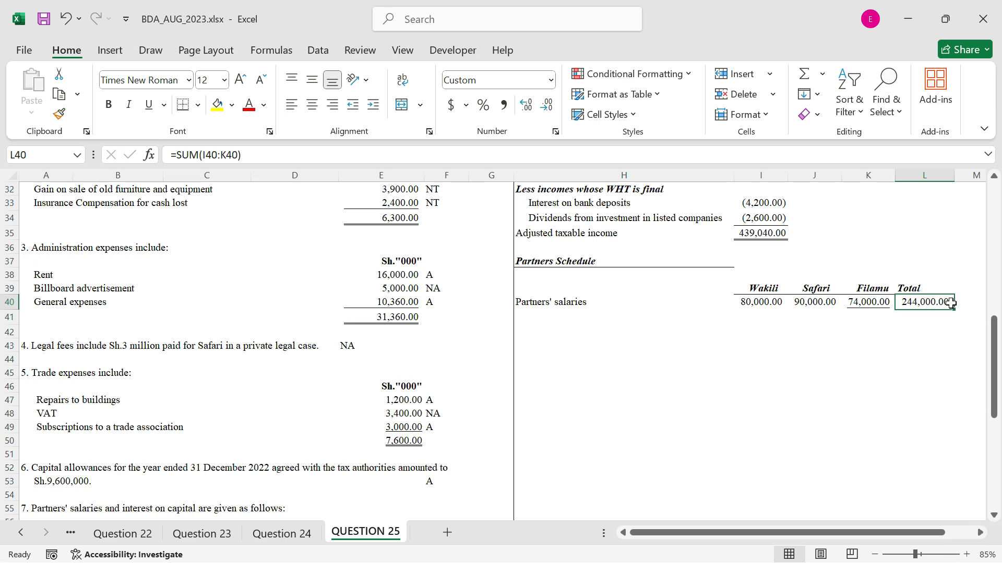
Link the row label in H41 to the interest on partners' capital label with =H9
{"action": "left_click", "coordinate": [523, 313]}
{"action": "type", "text": "="}
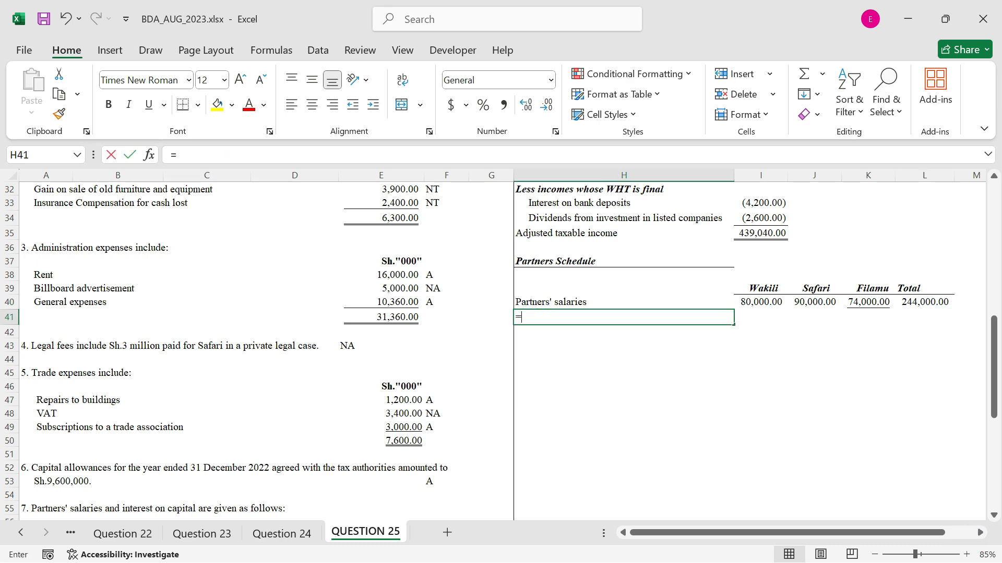
{"action": "scroll", "coordinate": [585, 313], "scroll_direction": "up", "scroll_amount": 6}
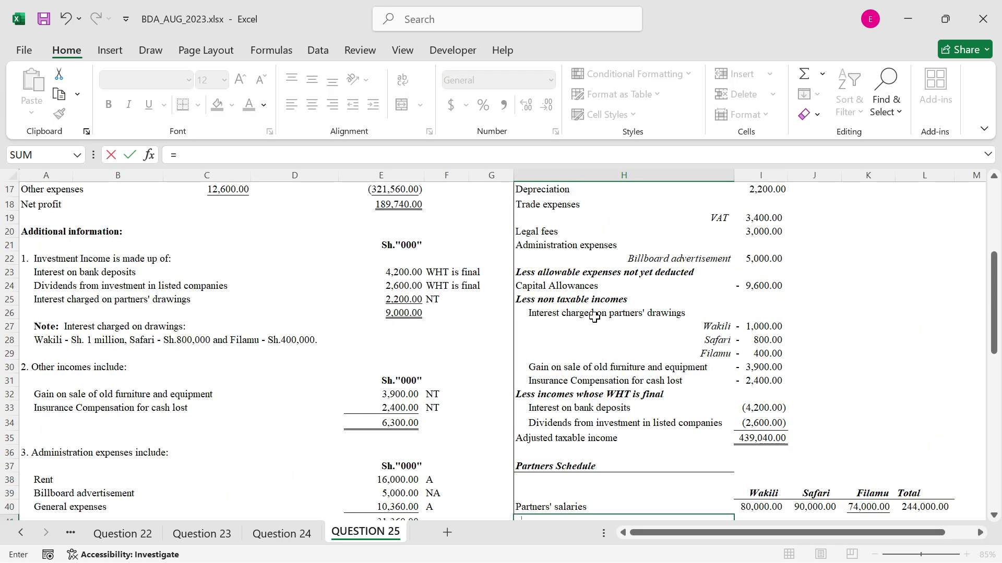
{"action": "scroll", "coordinate": [585, 313], "scroll_direction": "up", "scroll_amount": 3}
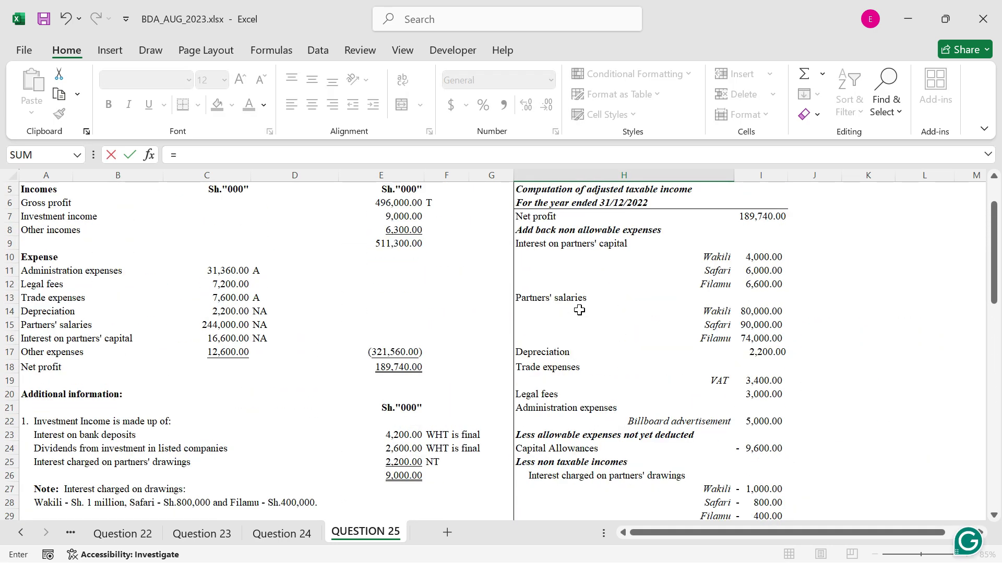
{"action": "left_click", "coordinate": [529, 248]}
Copy the interest on capital amounts in E59:E61 and paste them transposed into I41:K41
{"action": "scroll", "coordinate": [450, 335], "scroll_direction": "down", "scroll_amount": 6}
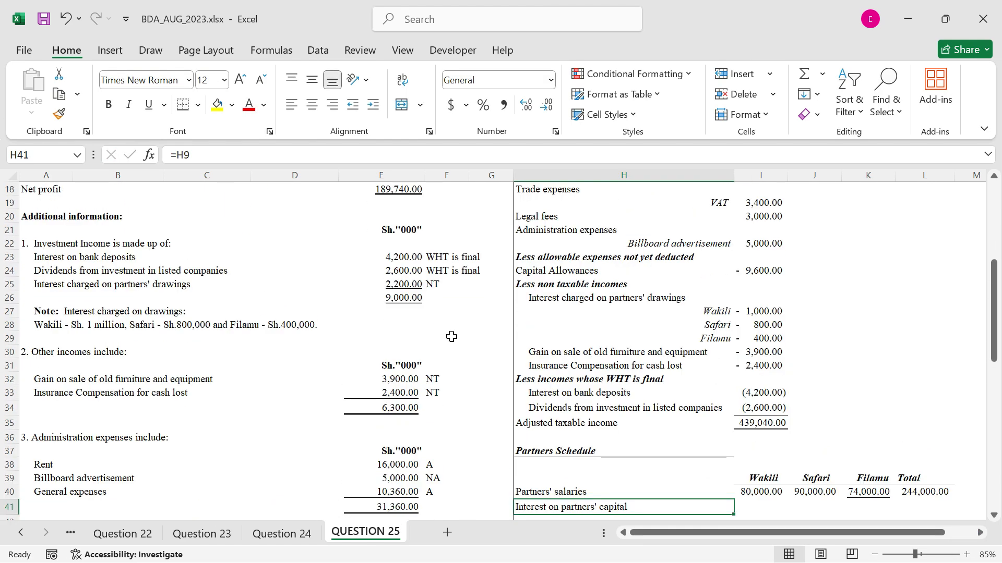
{"action": "scroll", "coordinate": [379, 385], "scroll_direction": "down", "scroll_amount": 4}
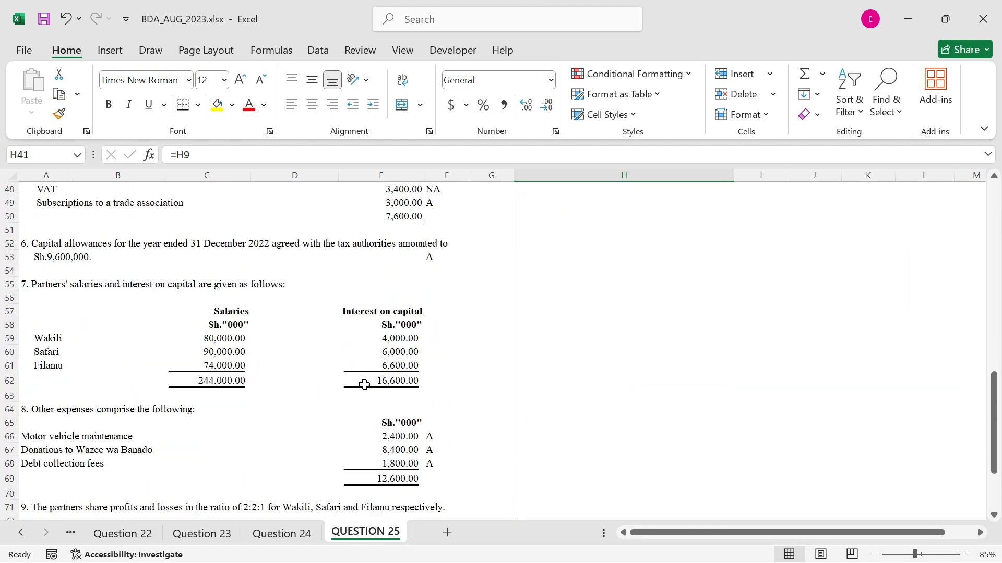
{"action": "left_click_drag", "start_coordinate": [391, 339], "coordinate": [394, 363]}
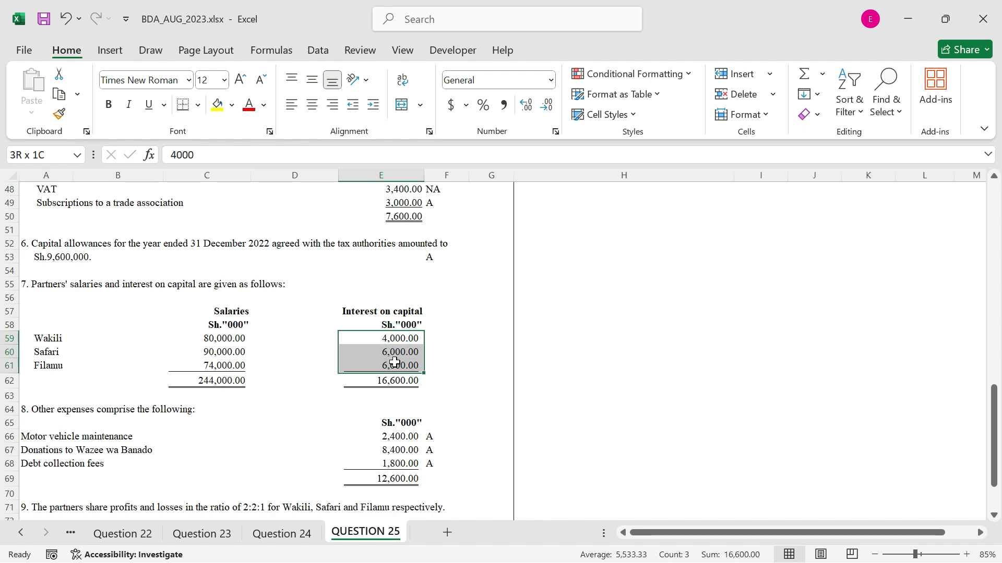
{"action": "key", "text": "ctrl+c"}
{"action": "scroll", "coordinate": [824, 341], "scroll_direction": "up", "scroll_amount": 3}
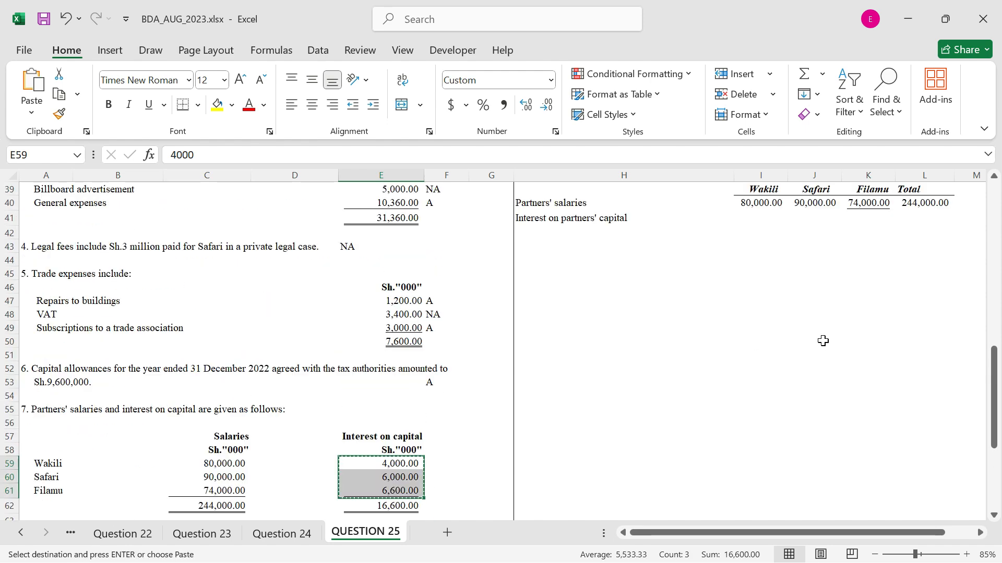
{"action": "left_click", "coordinate": [760, 217]}
{"action": "right_click", "coordinate": [759, 215]}
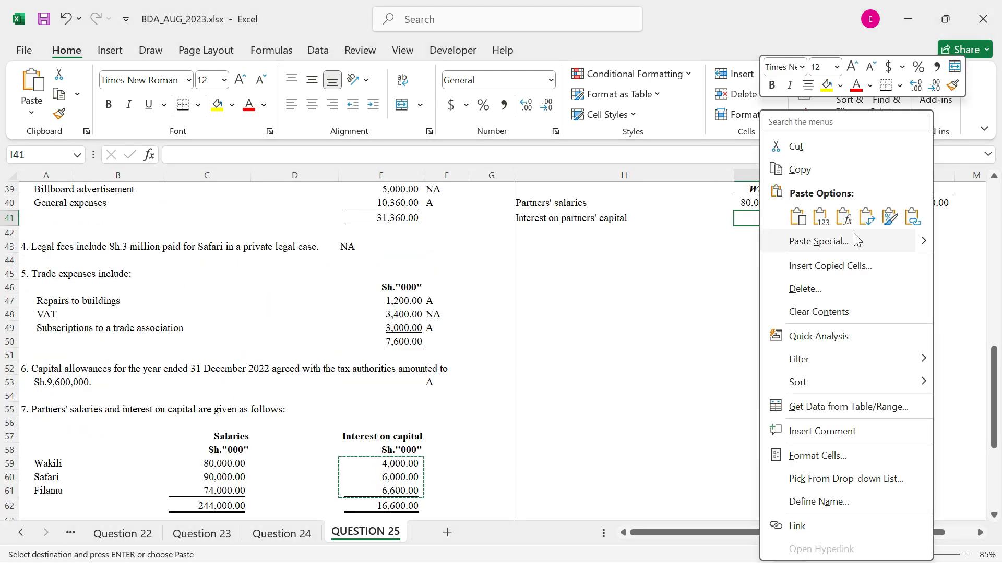
{"action": "left_click", "coordinate": [855, 218]}
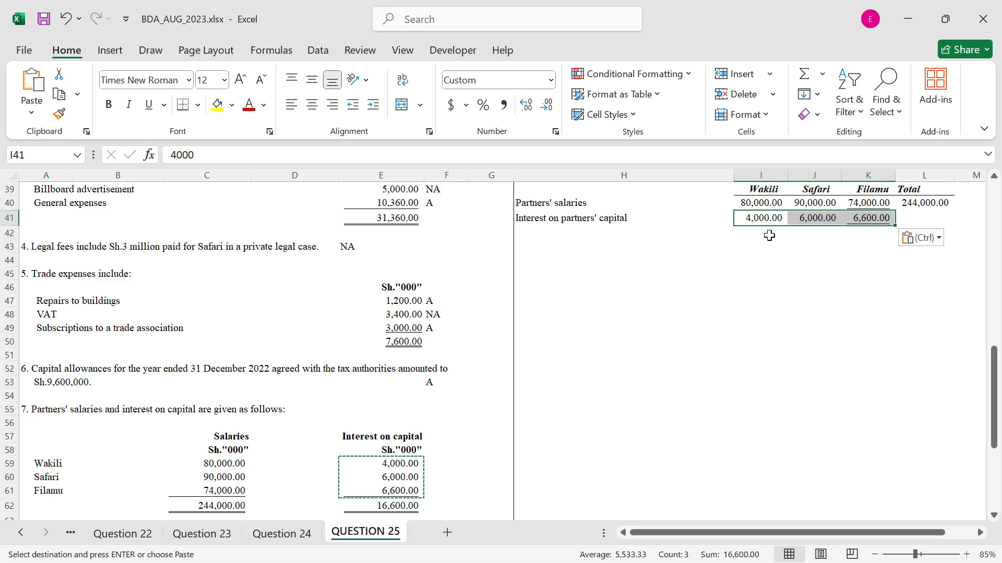
{"action": "left_click", "coordinate": [537, 229]}
{"action": "key", "text": "Escape"}
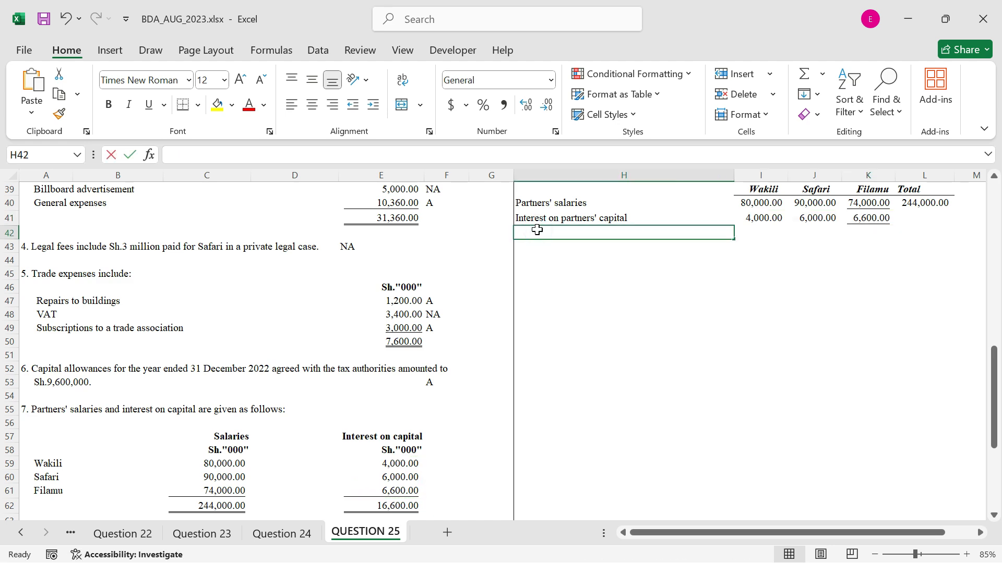
Link the row label in H42 to the interest charged on partners' drawings label with =H26
{"action": "type", "text": "="}
{"action": "scroll", "coordinate": [552, 246], "scroll_direction": "up", "scroll_amount": 1}
{"action": "scroll", "coordinate": [553, 246], "scroll_direction": "up", "scroll_amount": 5}
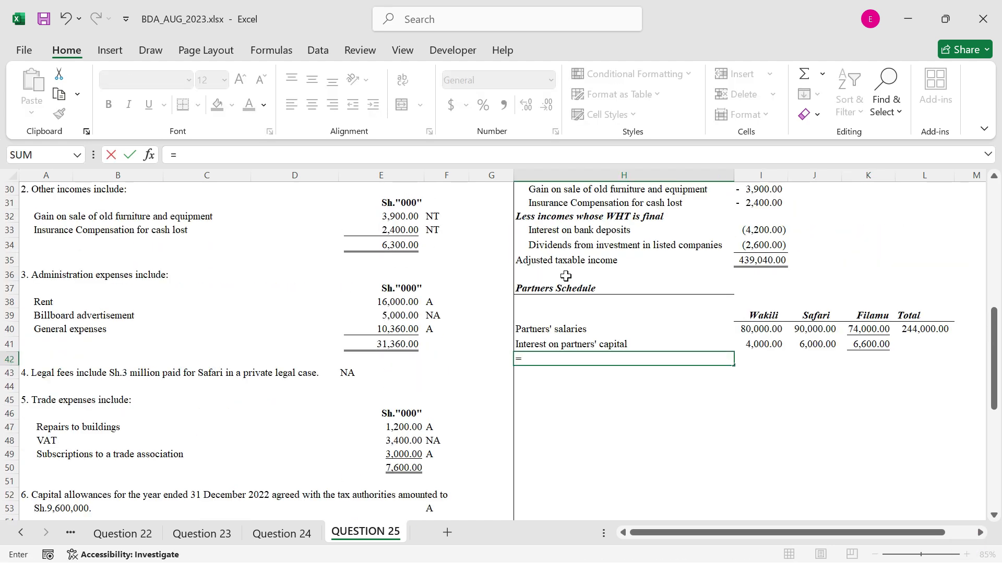
{"action": "left_click", "coordinate": [557, 257]}
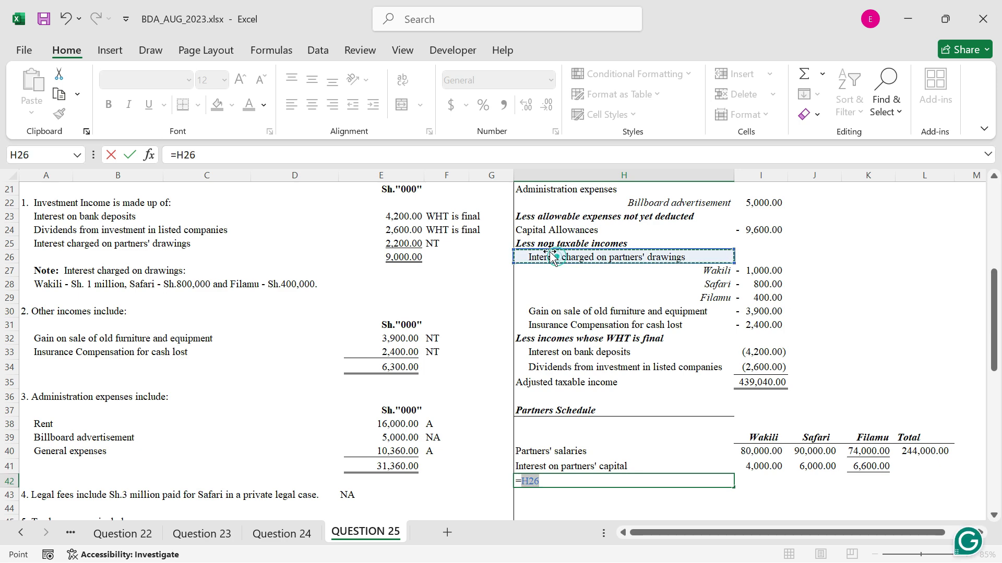
{"action": "key", "text": "ctrl+Return"}
{"action": "scroll", "coordinate": [913, 454], "scroll_direction": "down", "scroll_amount": 6}
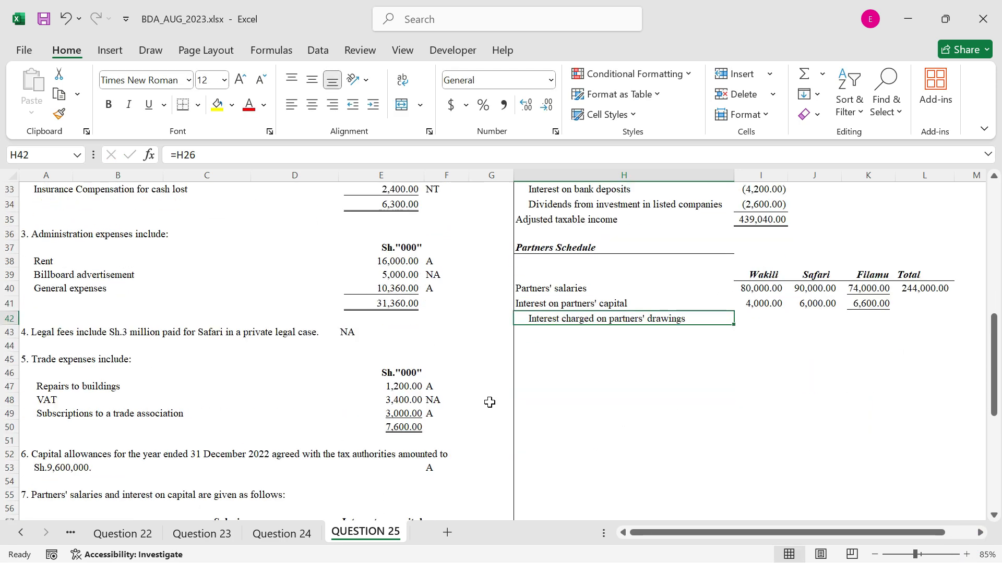
Link the first partner's interest charged on drawings in I42 to the adjustment above with =I27
{"action": "scroll", "coordinate": [761, 351], "scroll_direction": "up", "scroll_amount": 2}
{"action": "scroll", "coordinate": [761, 351], "scroll_direction": "up", "scroll_amount": 2}
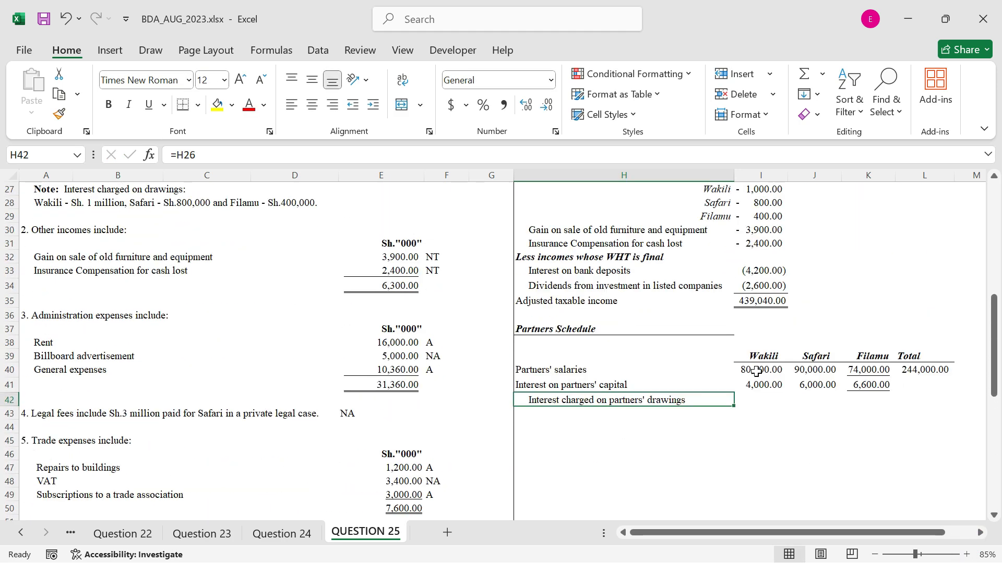
{"action": "left_click", "coordinate": [761, 401]}
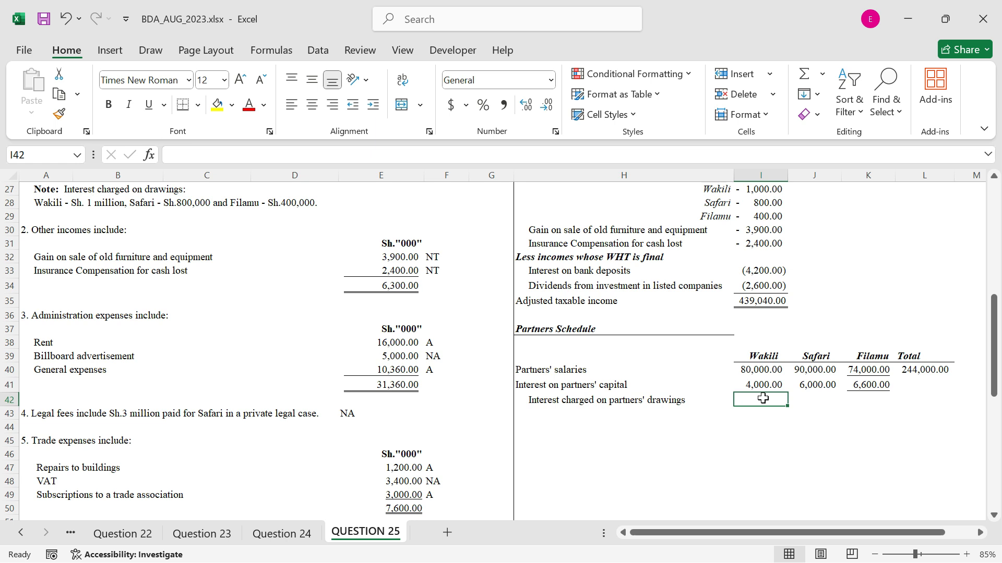
{"action": "type", "text": "=-"}
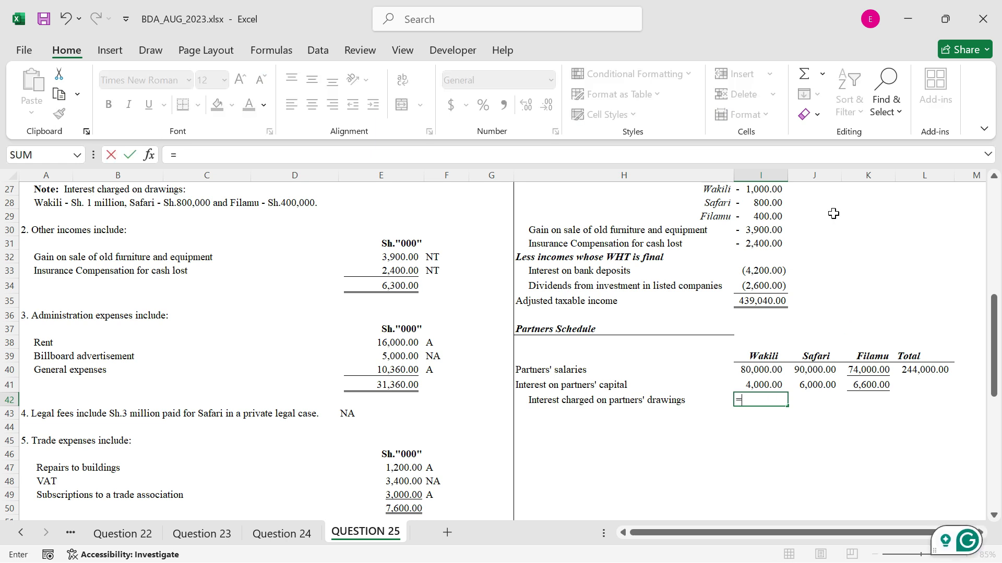
{"action": "left_click", "coordinate": [762, 189]}
{"action": "key", "text": "Return"}
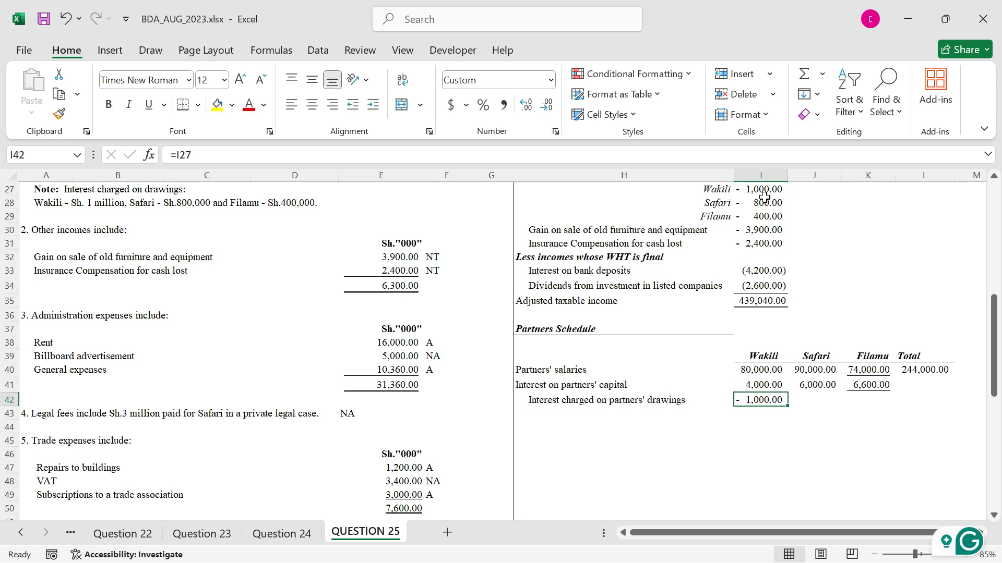
Link the second and third partners' interest charged on drawings with =I28 in J42 and =I29 in K42
{"action": "left_click", "coordinate": [822, 405]}
{"action": "type", "text": "="}
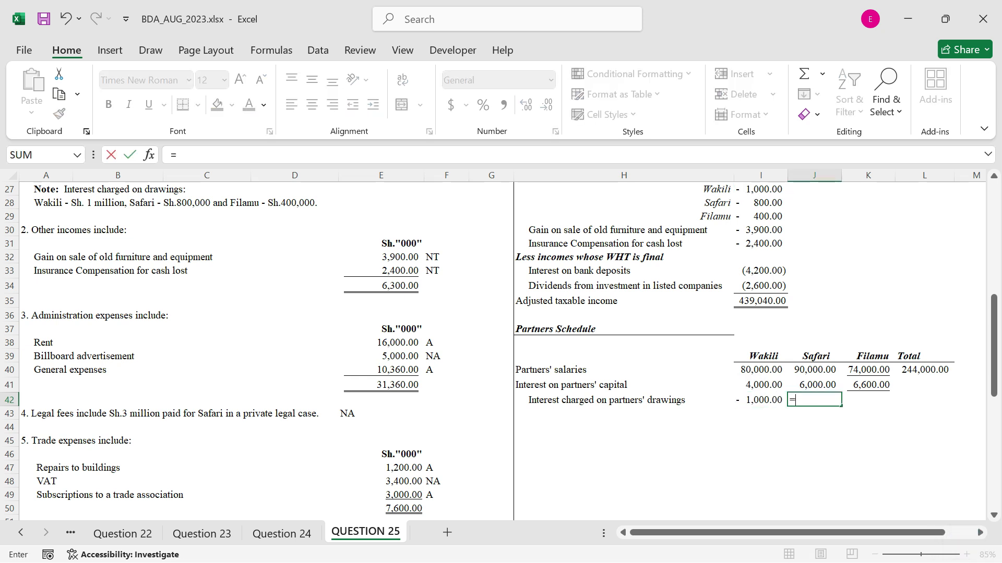
{"action": "left_click", "coordinate": [763, 203]}
{"action": "key", "text": "Return"}
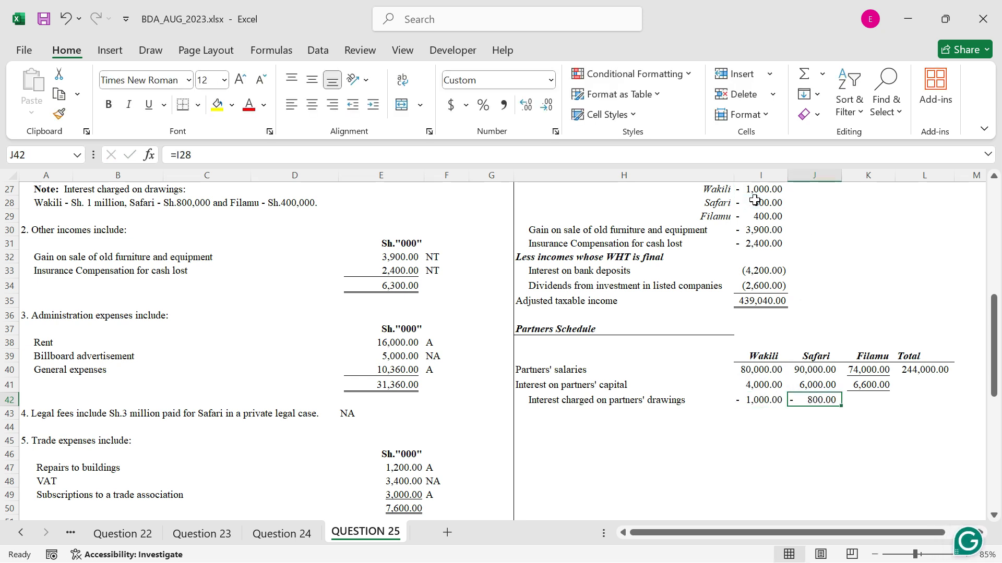
{"action": "left_click", "coordinate": [866, 399]}
{"action": "type", "text": "="}
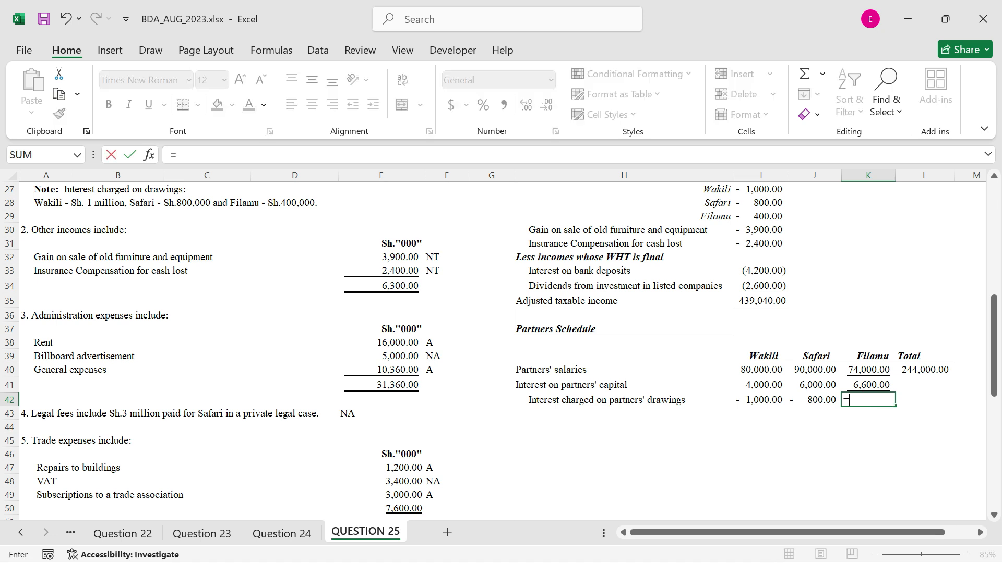
{"action": "left_click", "coordinate": [770, 215]}
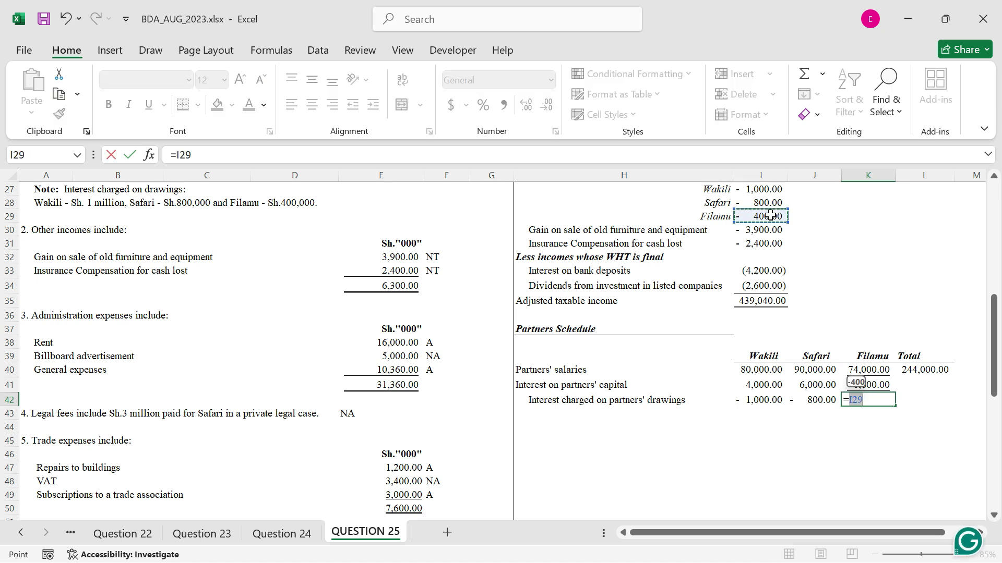
{"action": "key", "text": "Return"}
Enter the row label "Profit share" in H43 of the partners schedule
{"action": "left_click", "coordinate": [915, 386]}
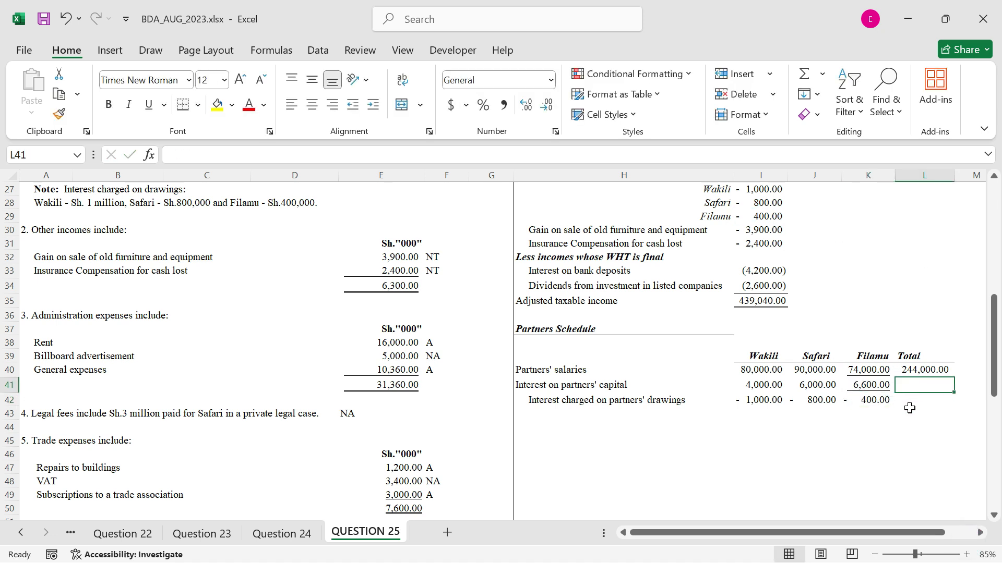
{"action": "left_click", "coordinate": [551, 411]}
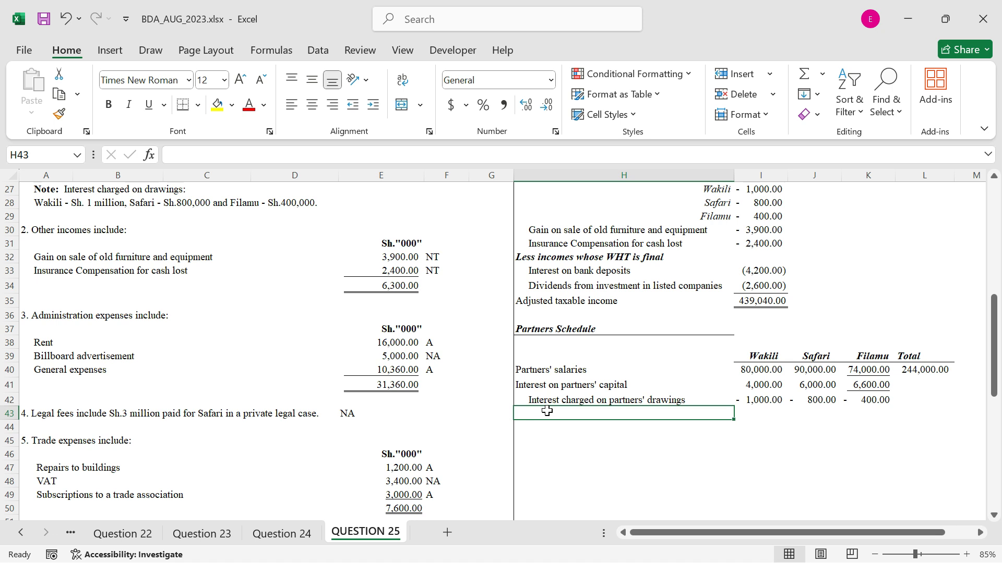
{"action": "type", "text": "Profit share"}
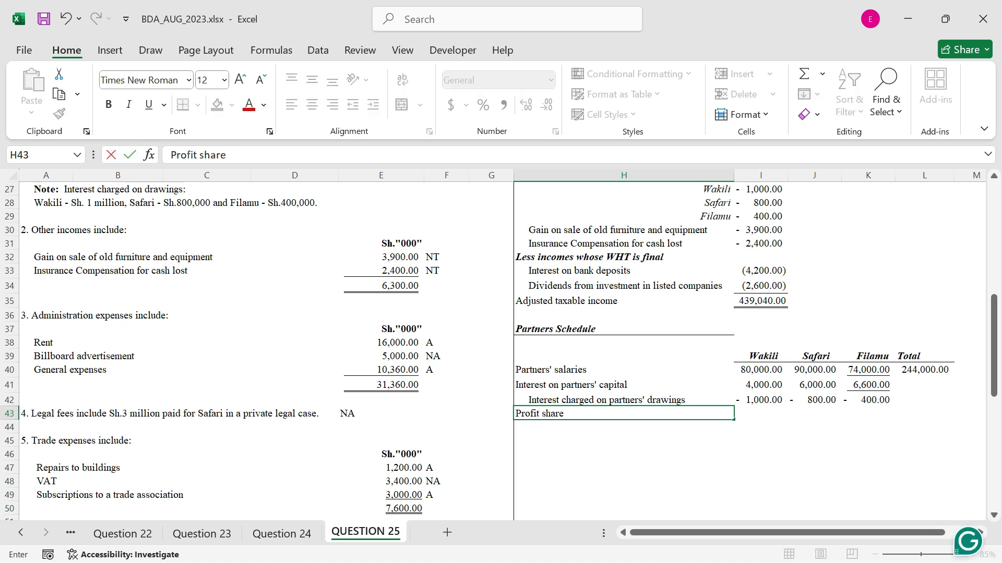
{"action": "key", "text": "Return"}
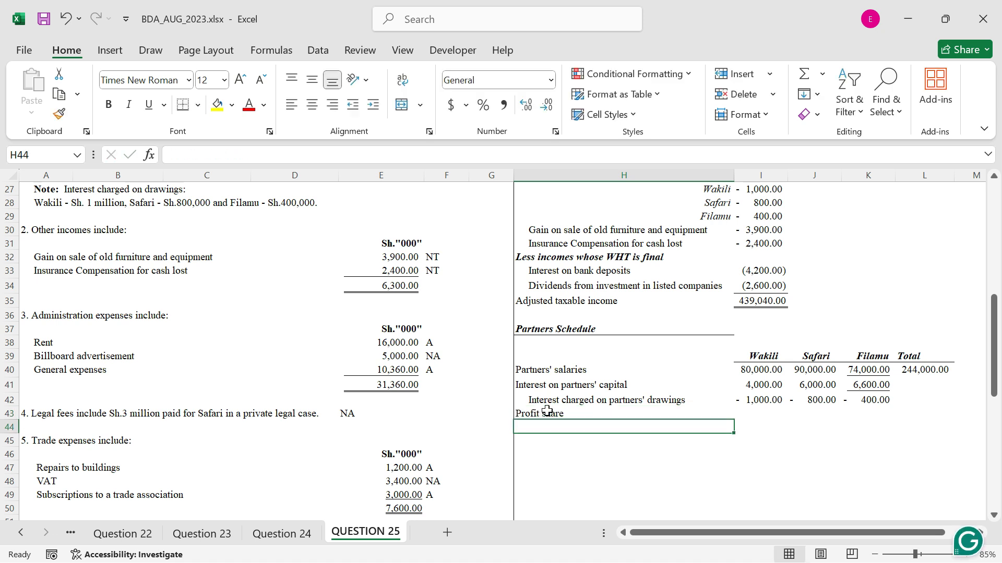
Link the row label in H44 to the adjusted taxable income label with =H35
{"action": "type", "text": "Ad"}
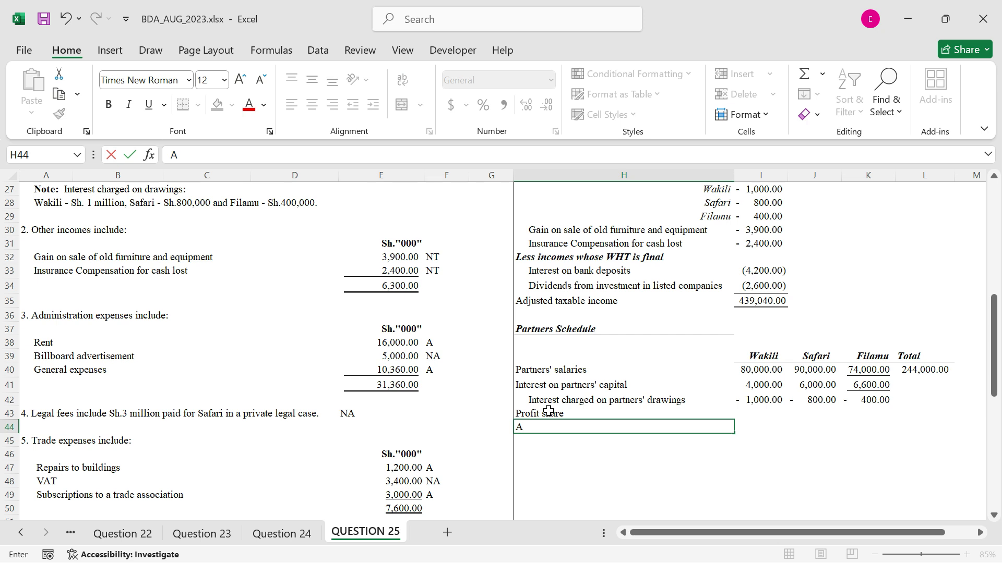
{"action": "key", "text": "BackSpace"}
{"action": "type", "text": "="}
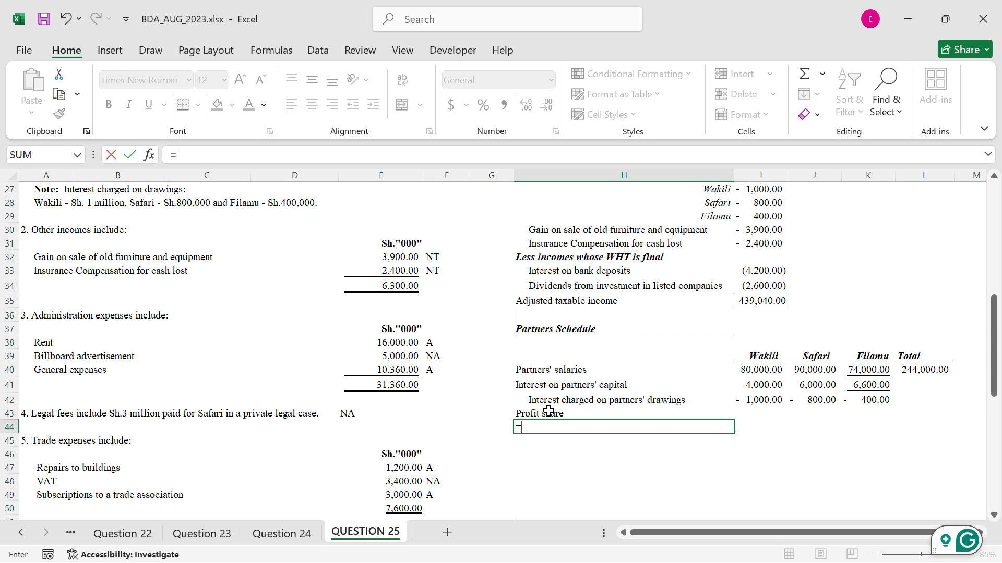
{"action": "left_click", "coordinate": [550, 303]}
{"action": "key", "text": "ctrl+Return"}
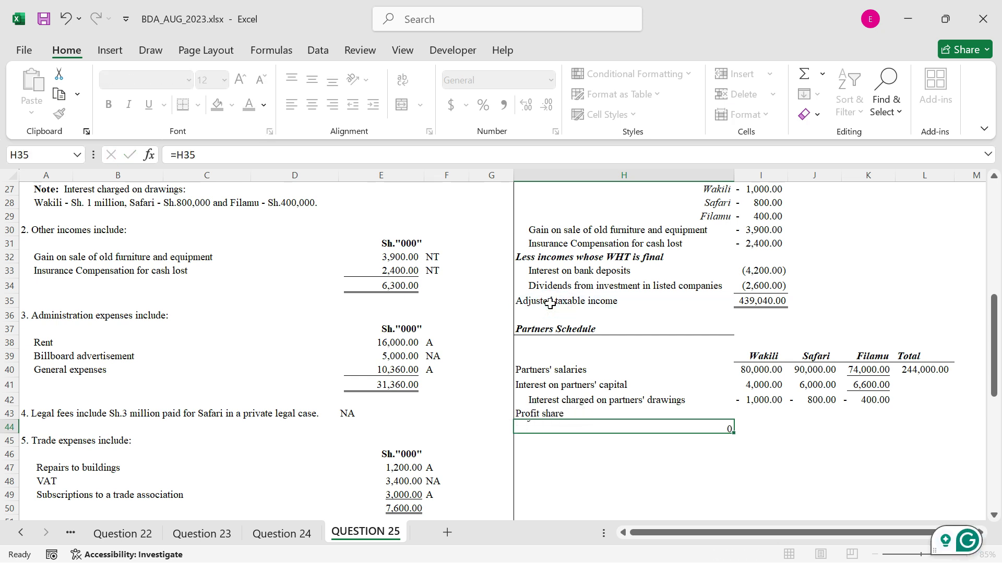
Apply a top and double bottom border to the adjusted taxable income cells I44:L44
{"action": "left_click_drag", "start_coordinate": [746, 427], "coordinate": [942, 427]}
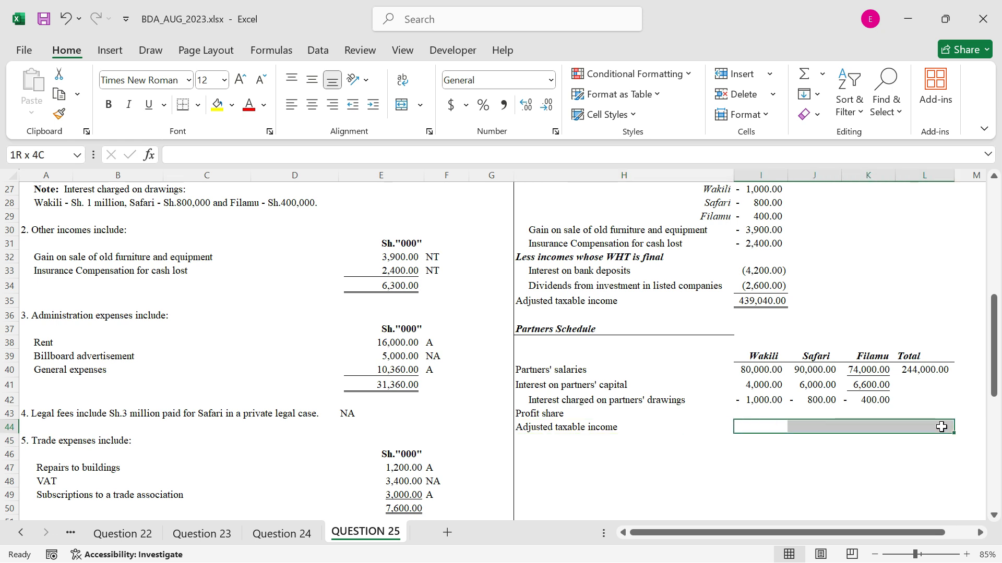
{"action": "left_click", "coordinate": [198, 106]}
{"action": "left_click", "coordinate": [258, 429]}
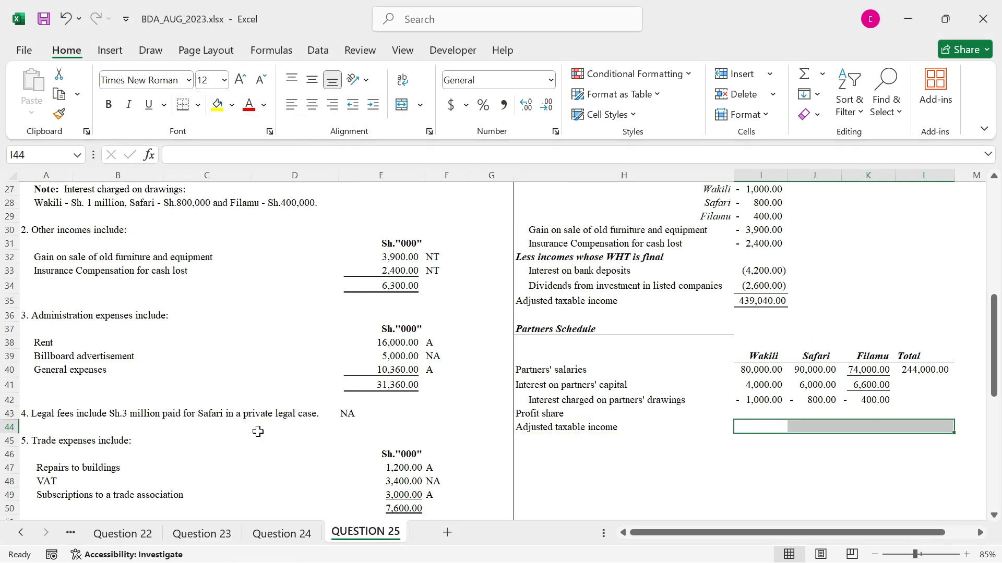
Try to clear the borders of K40:K42 and give the range a top border, and undo the attempt
{"action": "left_click_drag", "start_coordinate": [868, 370], "coordinate": [868, 400]}
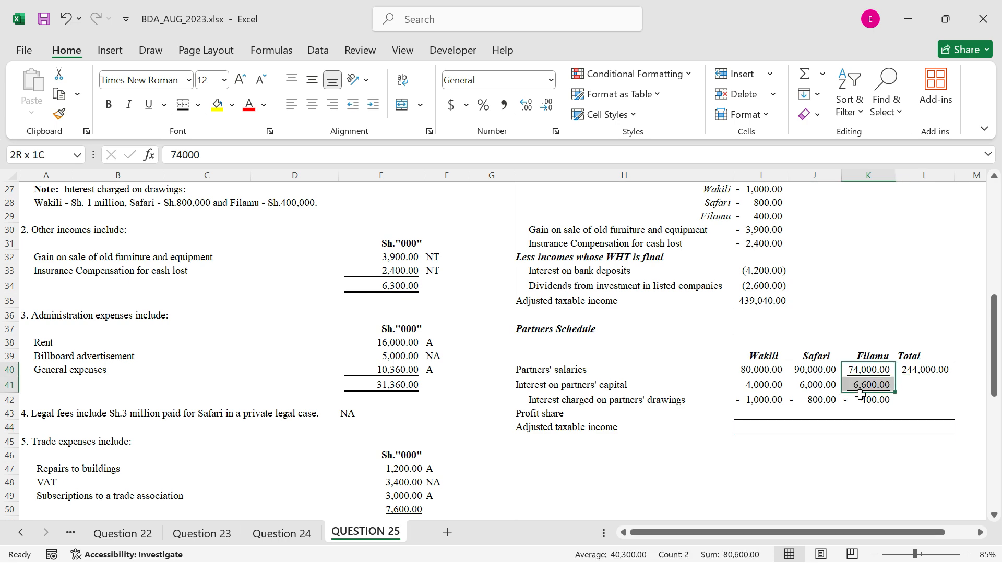
{"action": "left_click", "coordinate": [198, 106]}
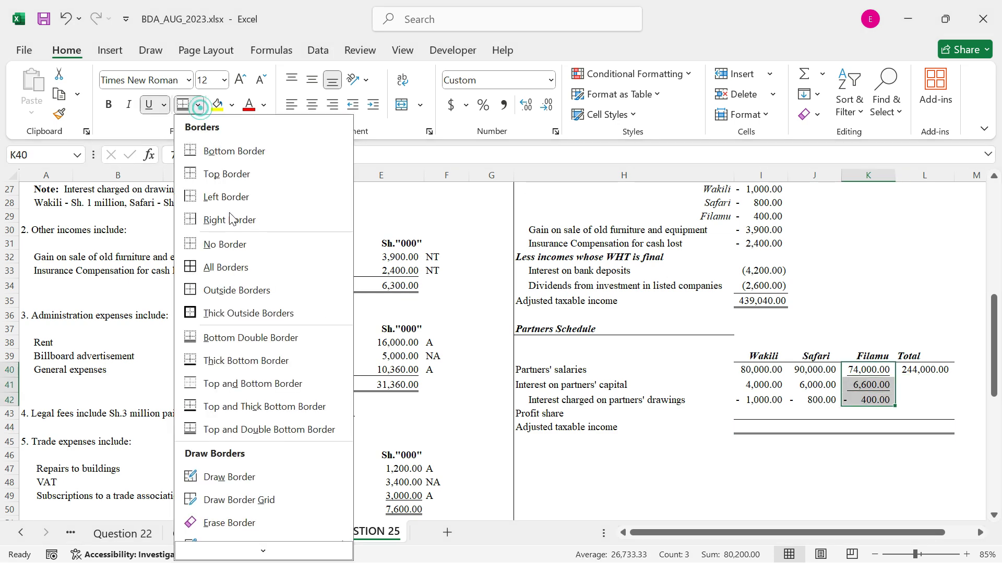
{"action": "left_click", "coordinate": [228, 238]}
{"action": "left_click", "coordinate": [198, 106]}
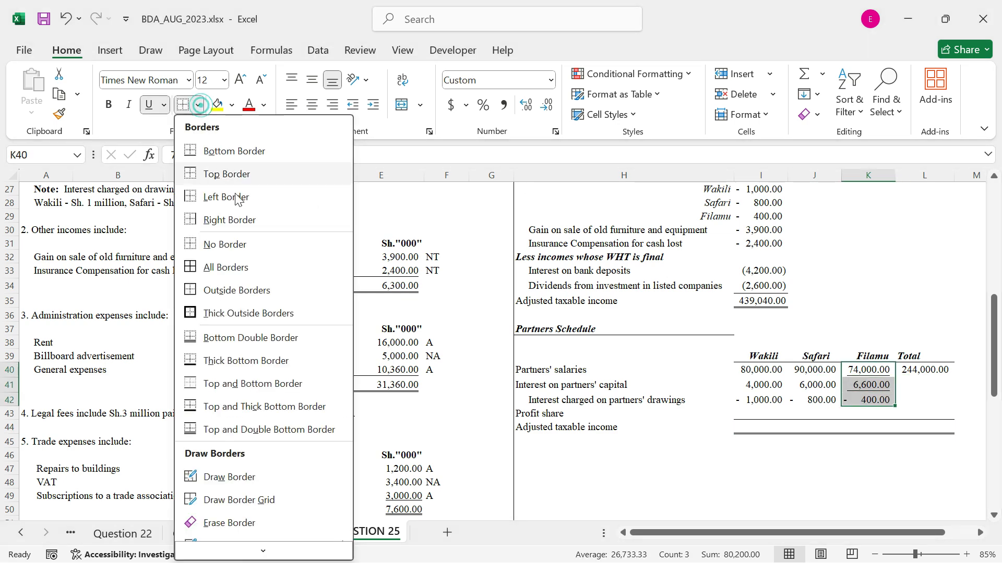
{"action": "left_click", "coordinate": [235, 173]}
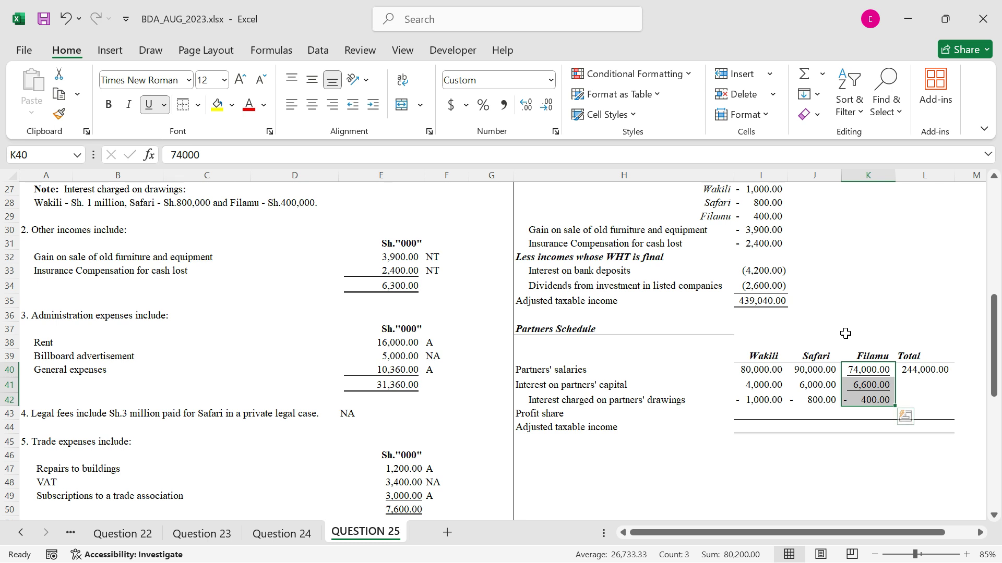
{"action": "left_click", "coordinate": [729, 359]}
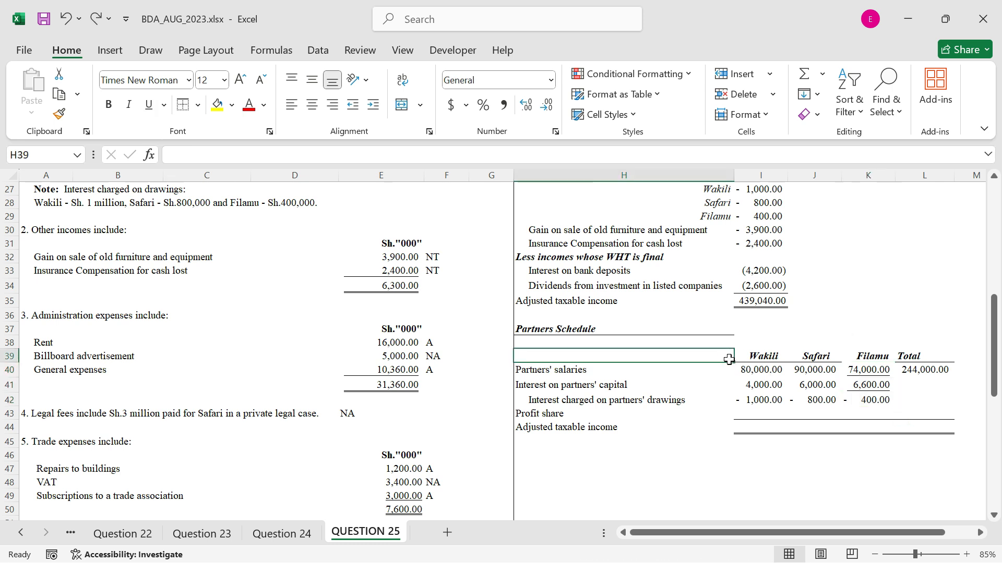
{"action": "key", "text": "ctrl+z"}
{"action": "left_click", "coordinate": [702, 353]}
Clear the borders of K40:K42 and remove the underline formatting from the amounts in K40:K41
{"action": "left_click_drag", "start_coordinate": [873, 367], "coordinate": [868, 400]}
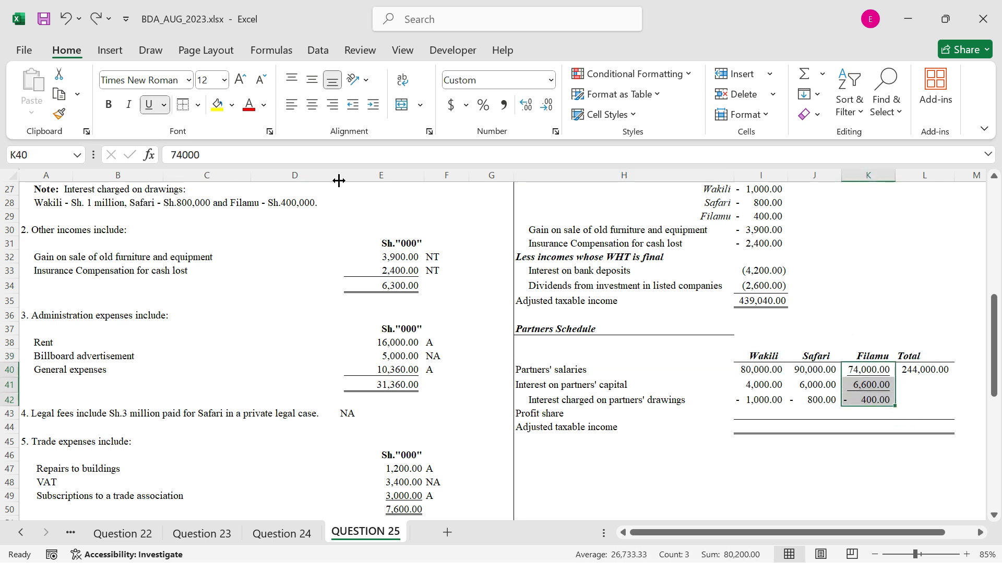
{"action": "left_click", "coordinate": [198, 107]}
{"action": "left_click", "coordinate": [203, 240]}
{"action": "left_click", "coordinate": [831, 390]}
{"action": "left_click_drag", "start_coordinate": [857, 374], "coordinate": [859, 387]}
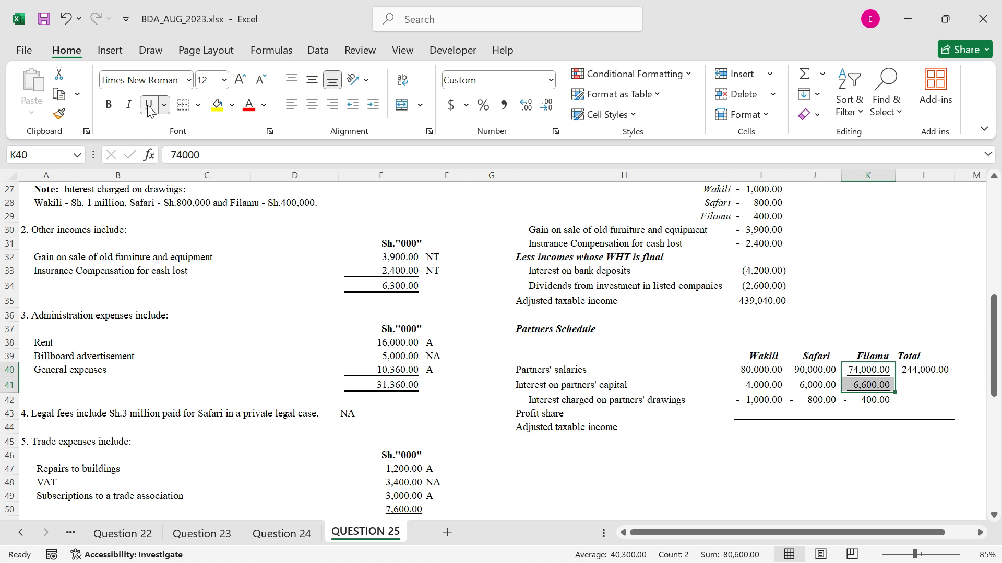
{"action": "left_click", "coordinate": [730, 385]}
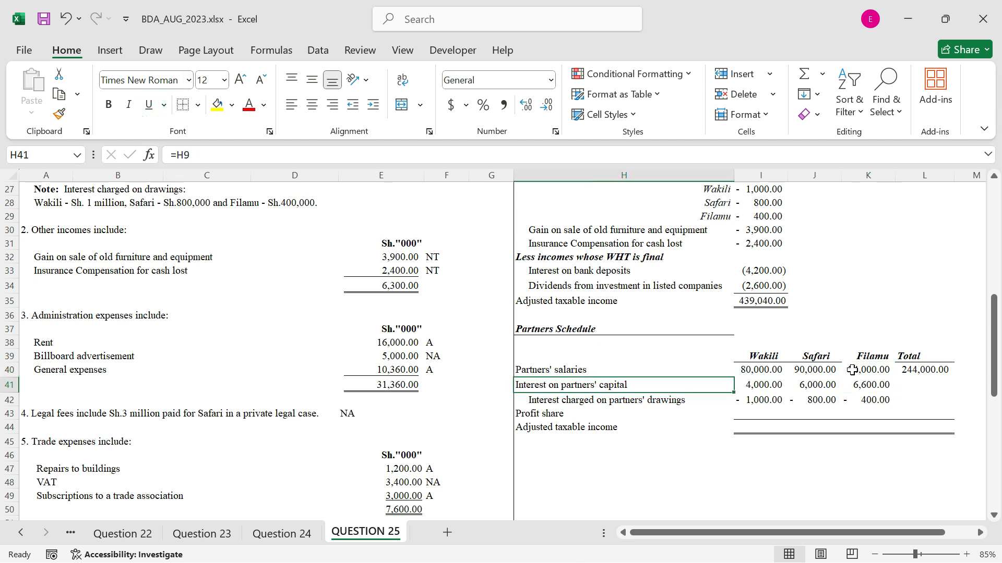
Fill the total formula from L40 down to L42 and link the total adjusted taxable income in L44 with =I35
{"action": "left_click", "coordinate": [926, 371]}
{"action": "left_click_drag", "start_coordinate": [955, 379], "coordinate": [947, 406]}
{"action": "left_click", "coordinate": [926, 431]}
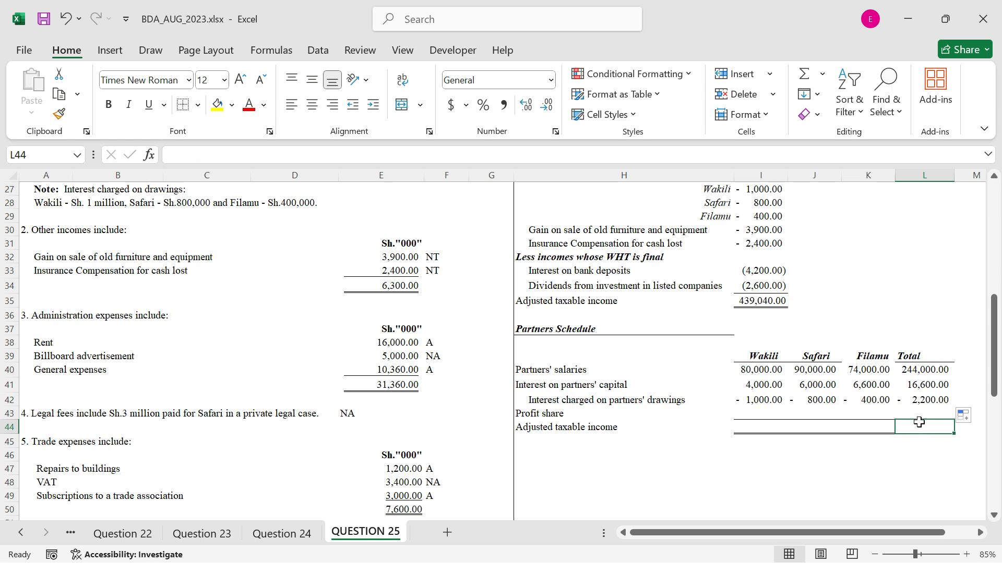
{"action": "type", "text": "="}
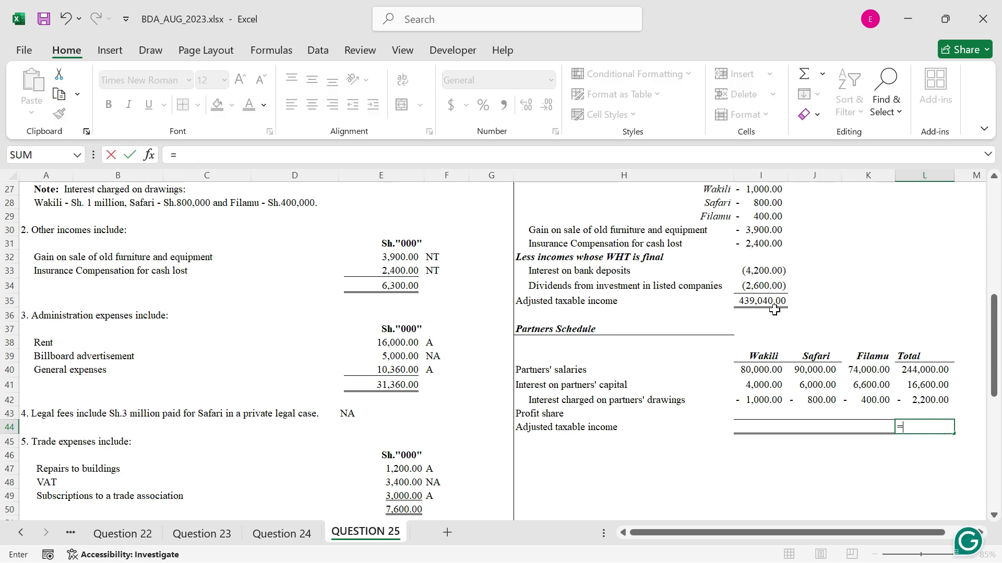
{"action": "left_click", "coordinate": [774, 303]}
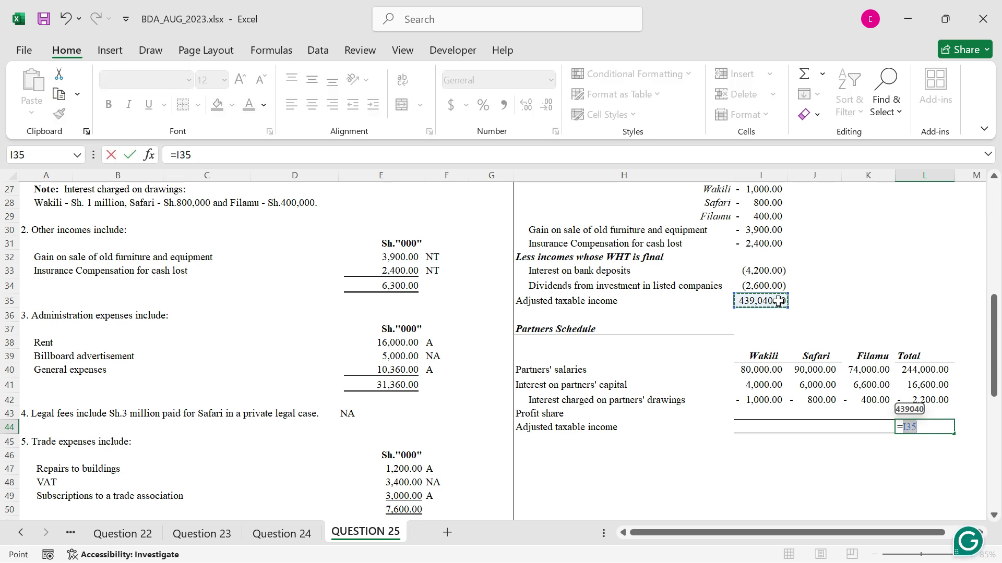
{"action": "key", "text": "Return"}
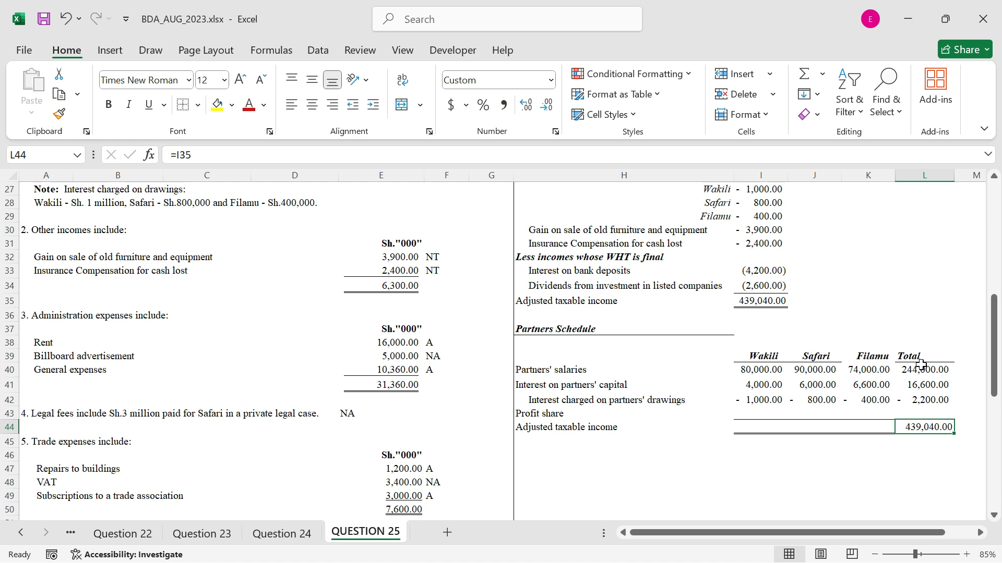
Calculate the total profit share in L43 with =L44-SUM(L40:L42)
{"action": "left_click", "coordinate": [929, 413]}
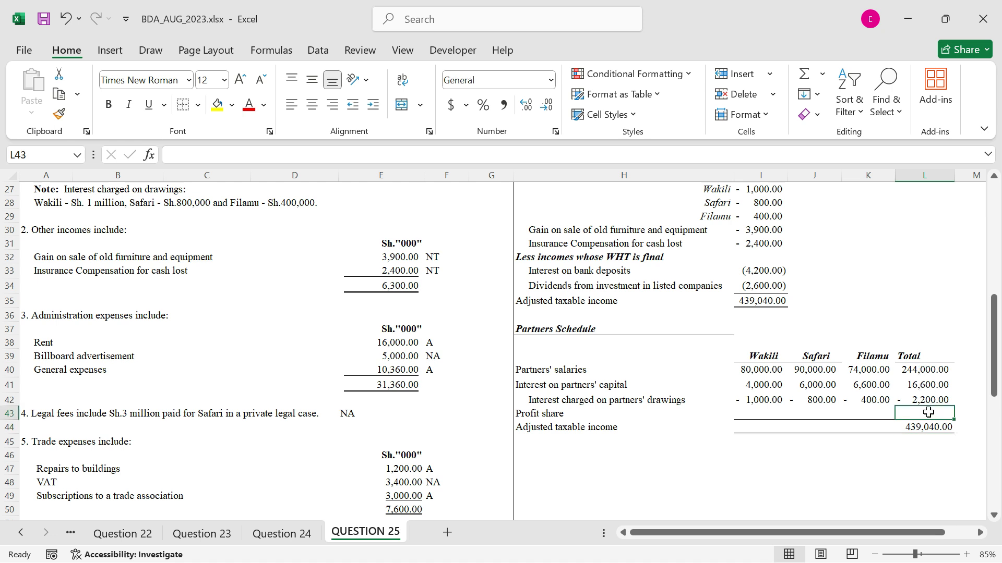
{"action": "type", "text": "="}
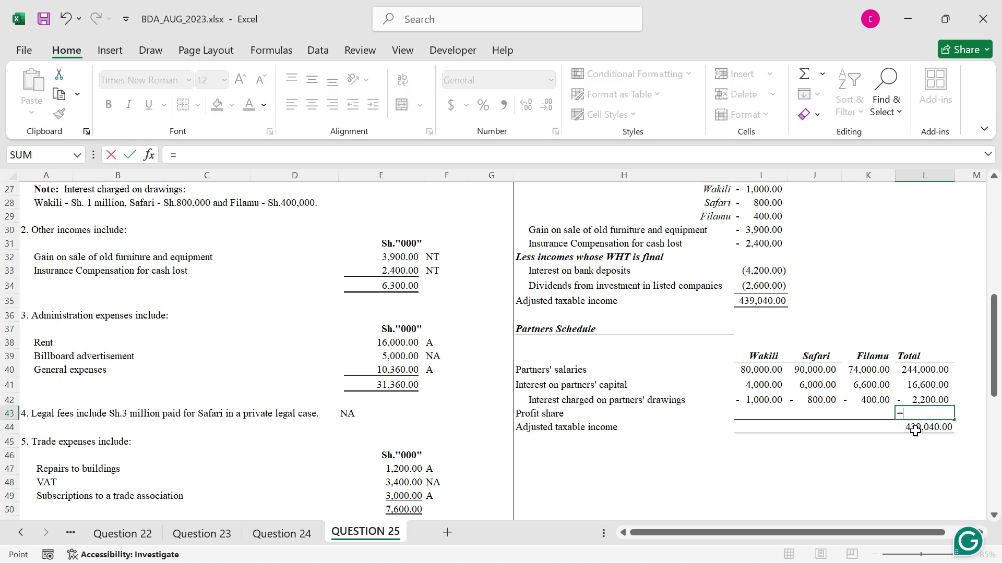
{"action": "left_click", "coordinate": [914, 433]}
{"action": "type", "text": "-sum("}
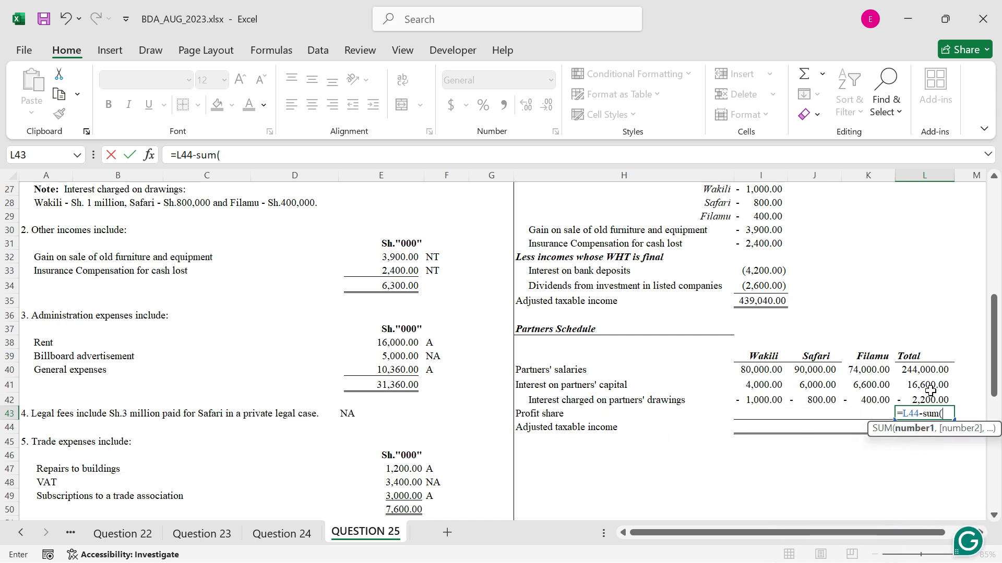
{"action": "left_click_drag", "start_coordinate": [922, 372], "coordinate": [922, 396]}
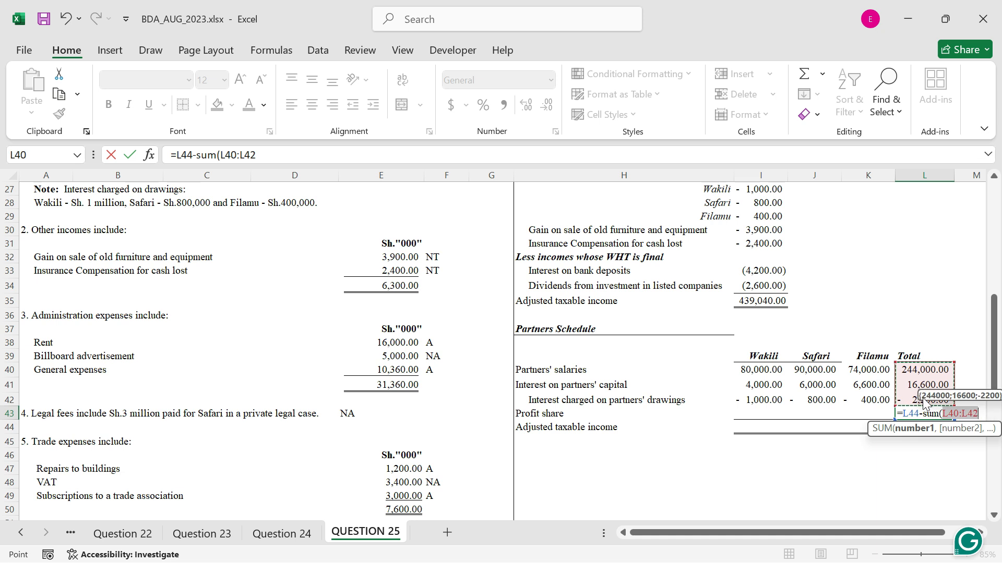
{"action": "type", "text": ")"}
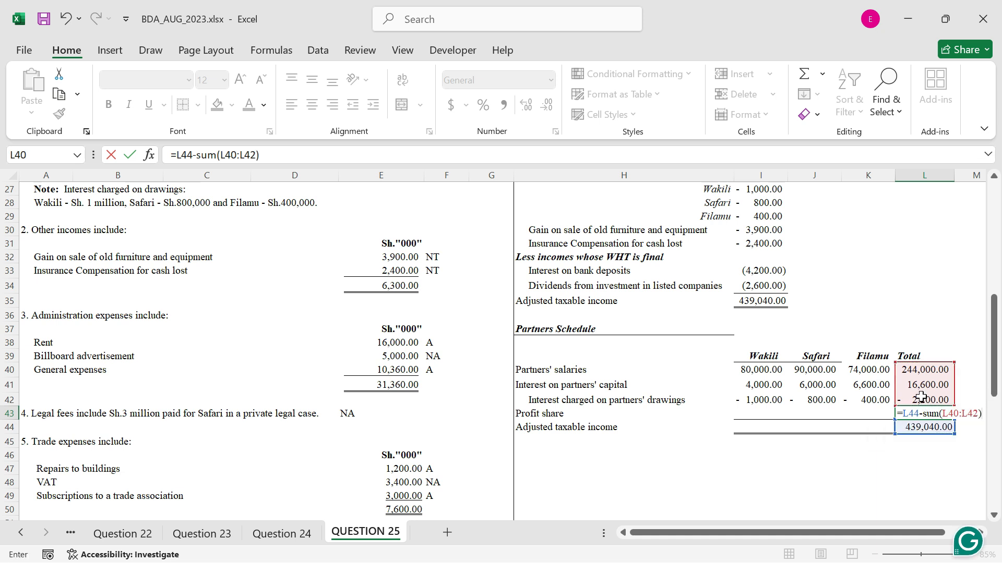
{"action": "key", "text": "ctrl+Return"}
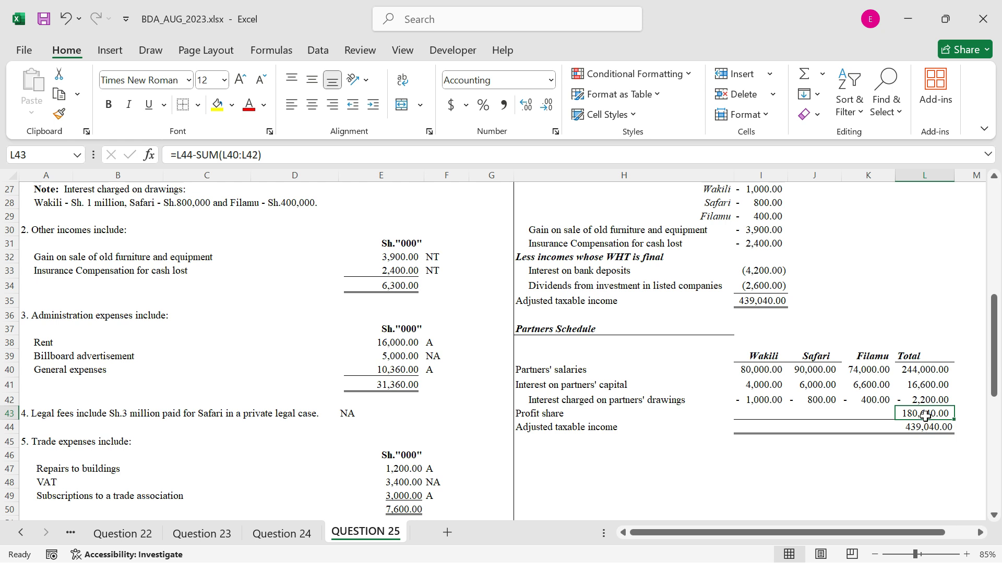
Calculate the first partner's profit share in I43 with =2/5*L43
{"action": "left_click", "coordinate": [749, 411]}
{"action": "type", "text": "=2"}
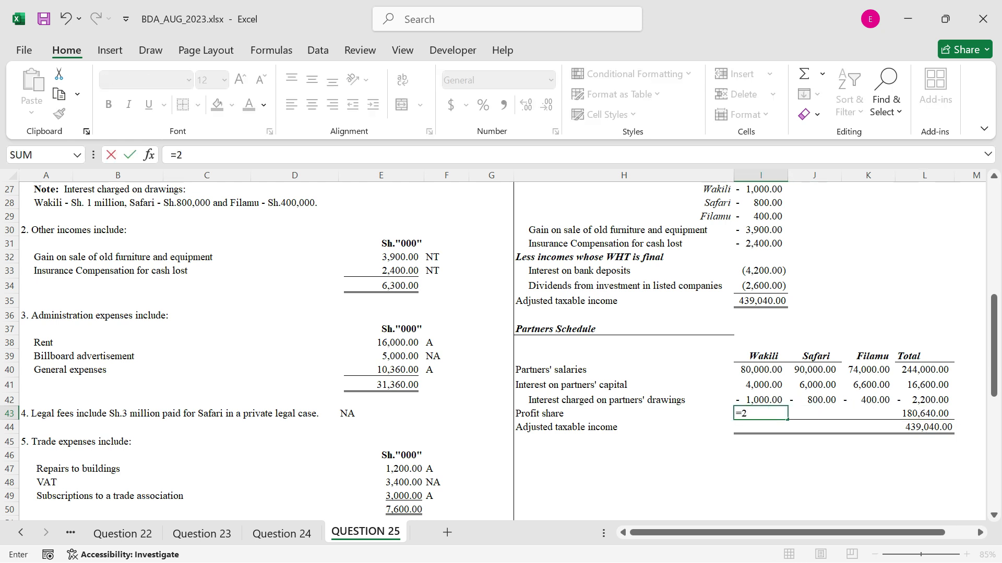
{"action": "type", "text": "/4"}
{"action": "key", "text": "BackSpace"}
{"action": "type", "text": "5"}
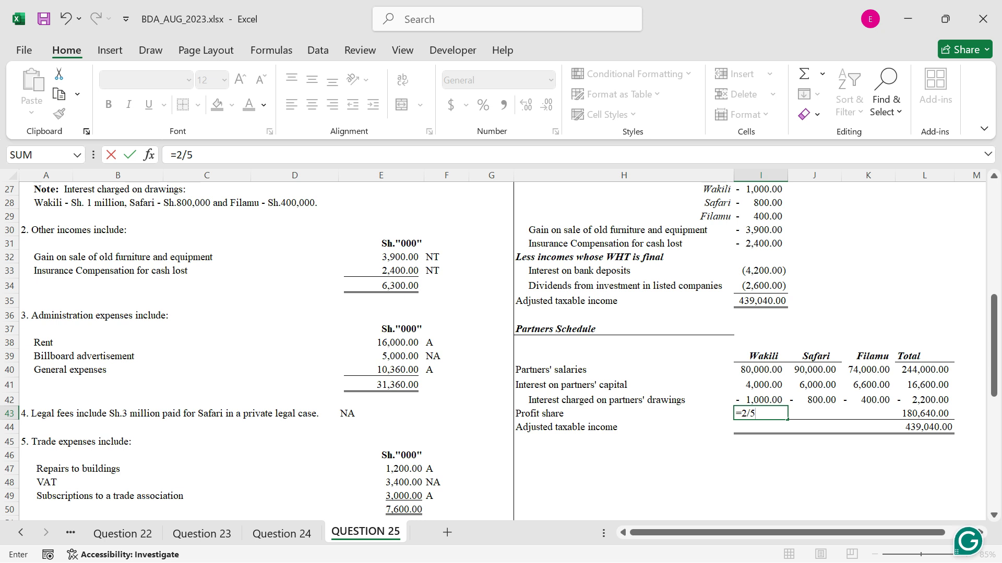
{"action": "type", "text": "*"}
{"action": "left_click", "coordinate": [922, 413]}
{"action": "key", "text": "ctrl+Return"}
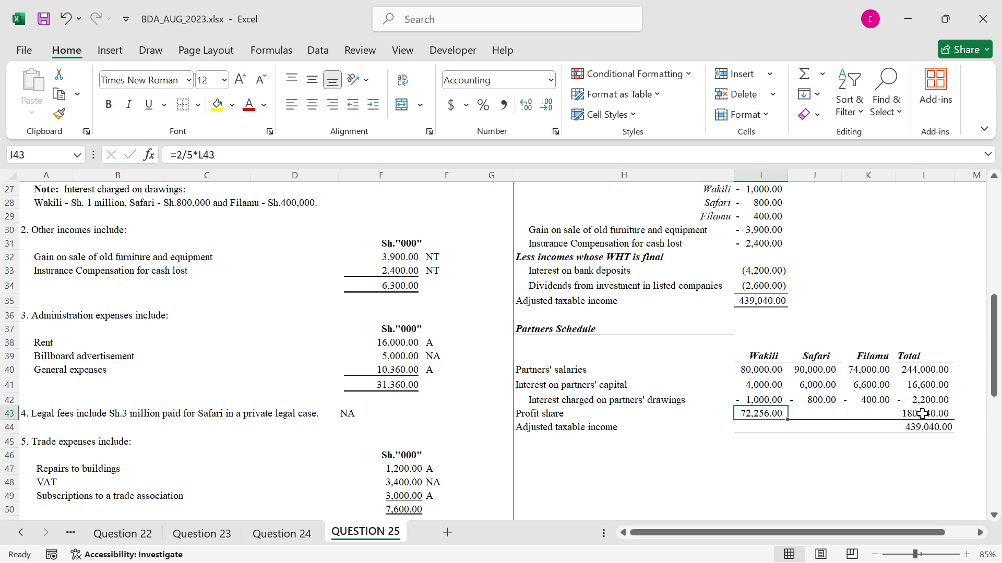
Calculate the second partner's profit share in J43 with =2/5*L43
{"action": "left_click", "coordinate": [820, 413]}
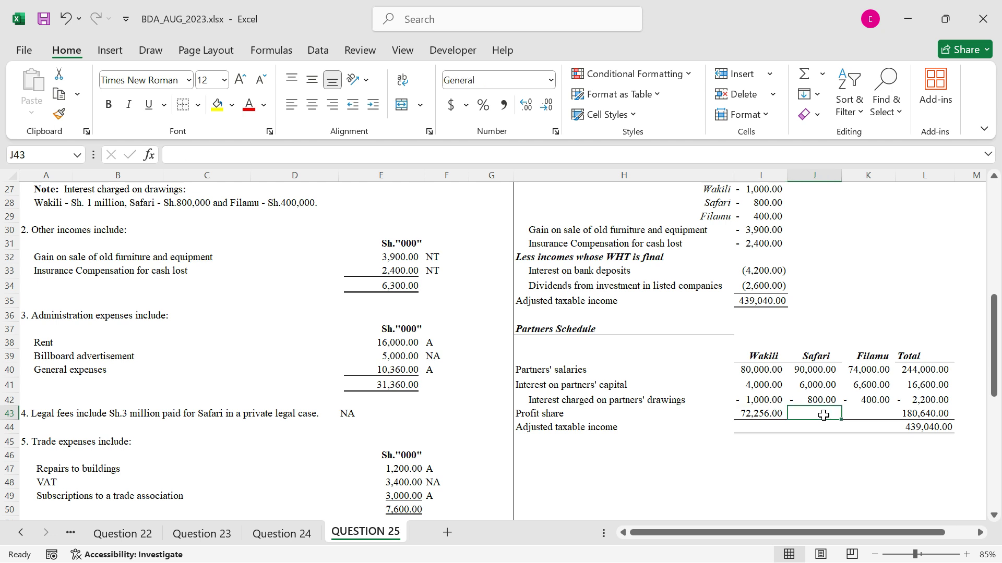
{"action": "type", "text": "=2/"}
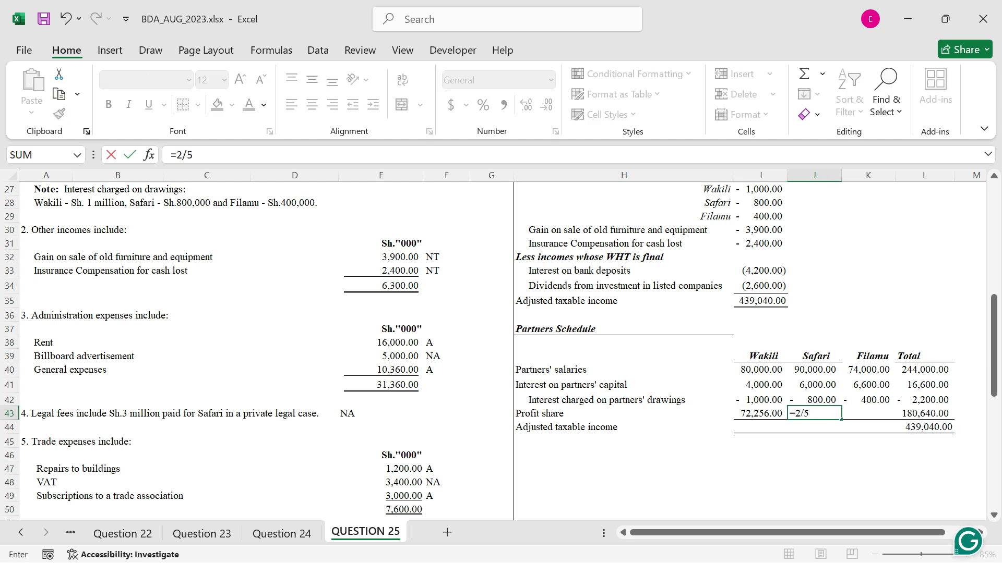
{"action": "type", "text": "5*"}
{"action": "left_click", "coordinate": [928, 413]}
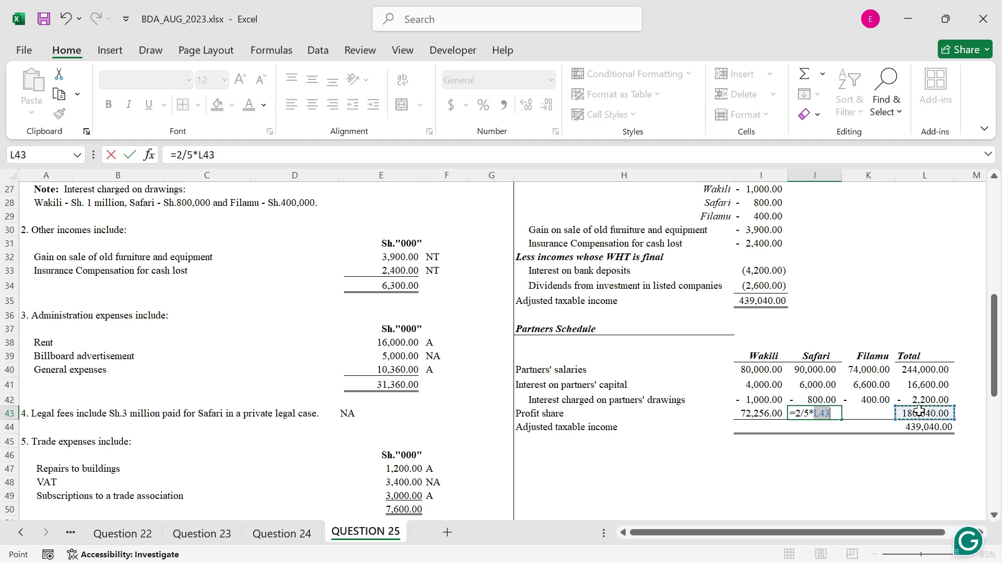
{"action": "key", "text": "ctrl+Return"}
{"action": "left_click", "coordinate": [845, 414]}
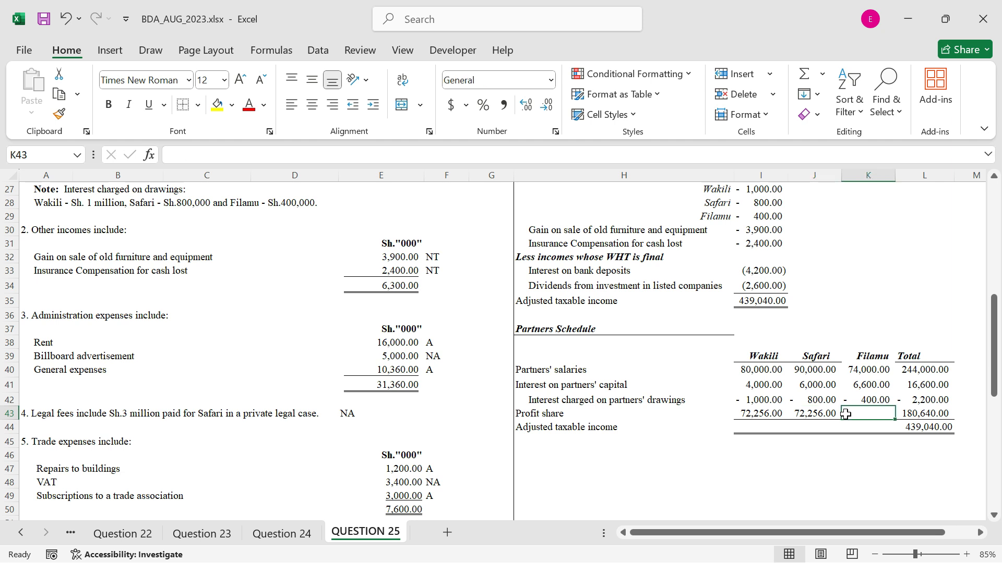
{"action": "type", "text": "1/5*"}
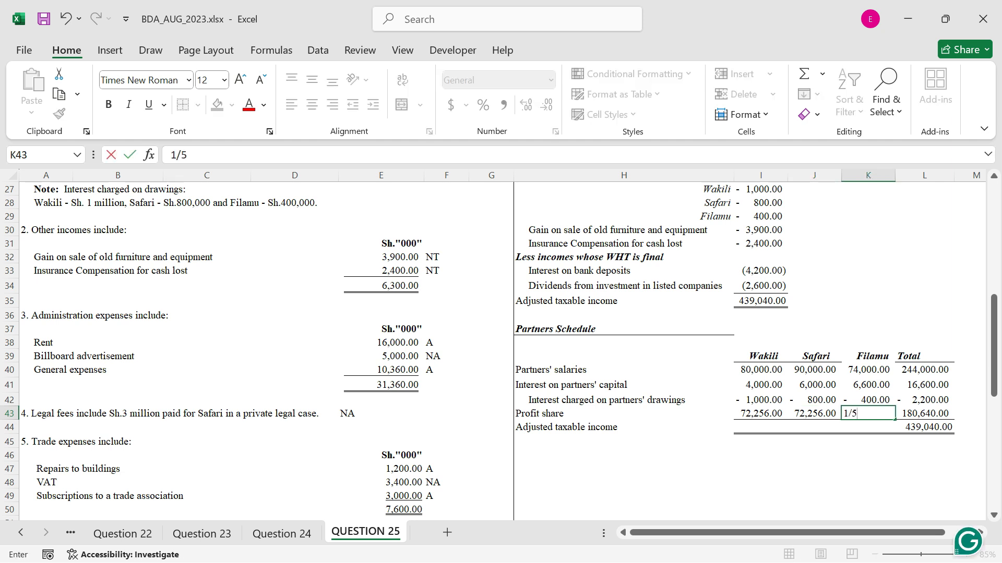
{"action": "left_click", "coordinate": [928, 415]}
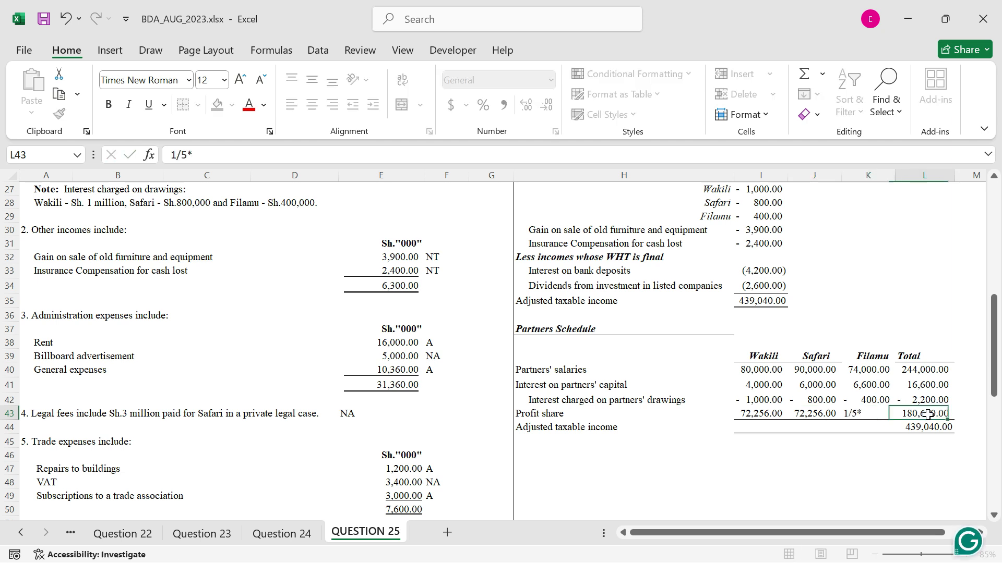
Calculate the third partner's profit share in K43 with =1/5*L43
{"action": "left_click", "coordinate": [870, 416]}
{"action": "type", "text": "=1"}
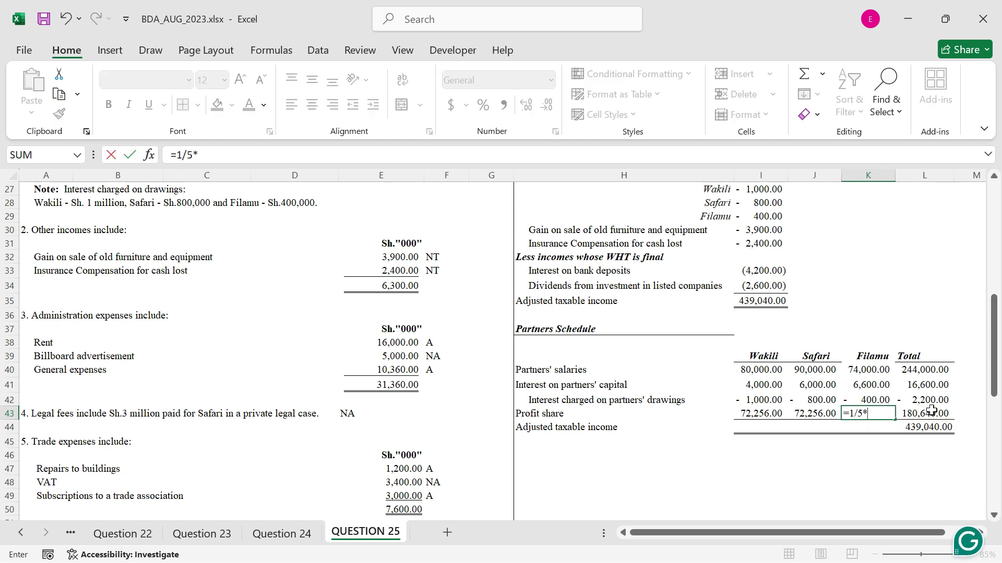
{"action": "type", "text": "/5*"}
{"action": "left_click", "coordinate": [931, 413]}
{"action": "key", "text": "ctrl+Return"}
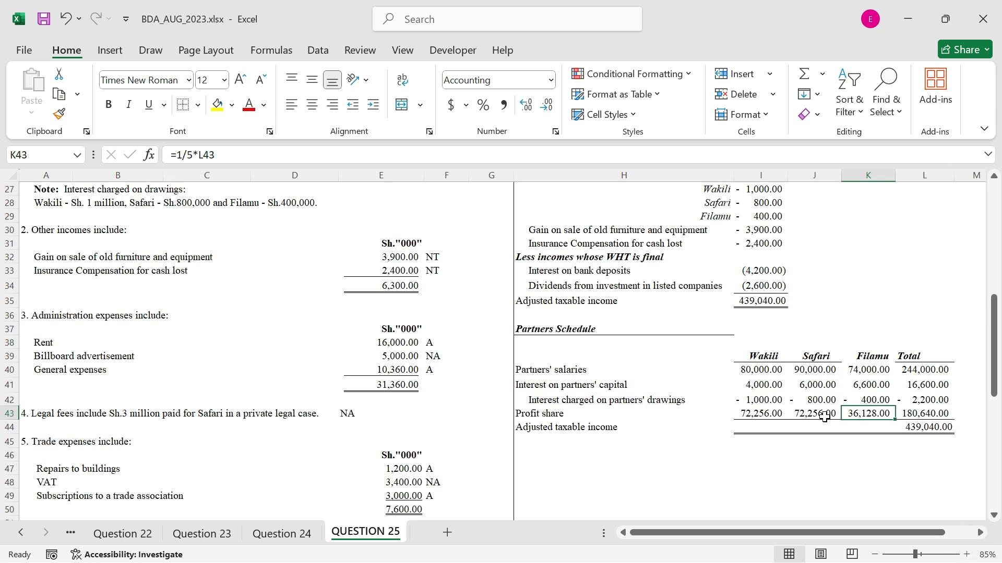
Sum the first partner's amounts in I44 with =SUM(I40:I43) and fill the adjusted taxable income formula across to K44
{"action": "left_click", "coordinate": [766, 425]}
{"action": "type", "text": "="}
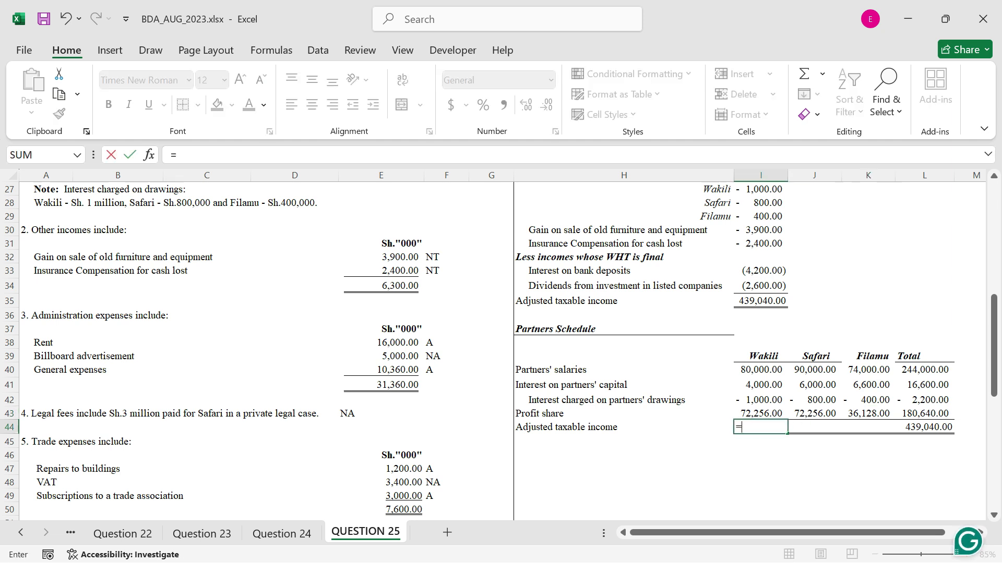
{"action": "type", "text": "sum("}
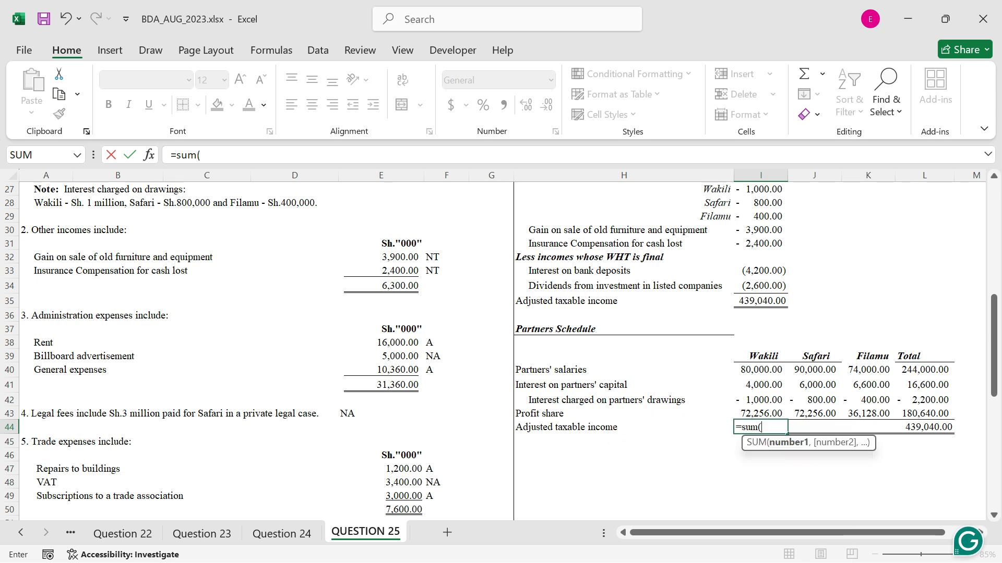
{"action": "left_click_drag", "start_coordinate": [761, 370], "coordinate": [764, 420]}
{"action": "key", "text": "Return"}
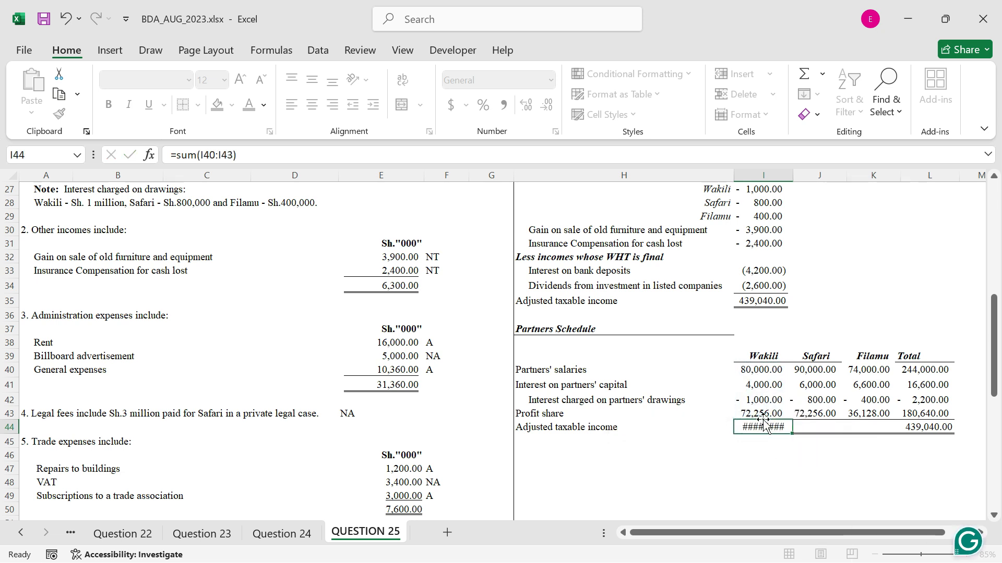
{"action": "left_click_drag", "start_coordinate": [792, 434], "coordinate": [887, 435]}
Apply a top border to the third partner's salary cell K40
{"action": "left_click", "coordinate": [864, 367]}
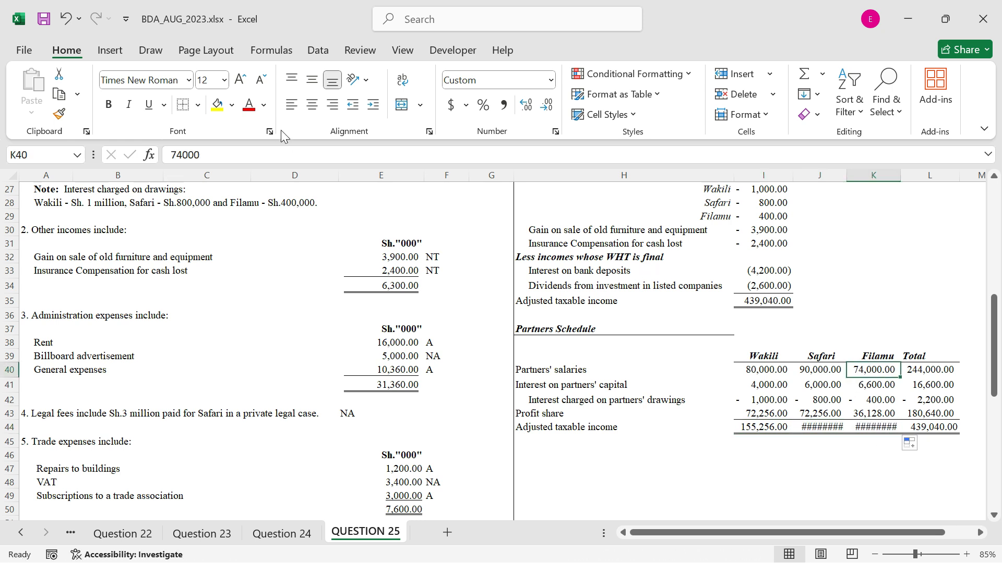
{"action": "left_click", "coordinate": [198, 106]}
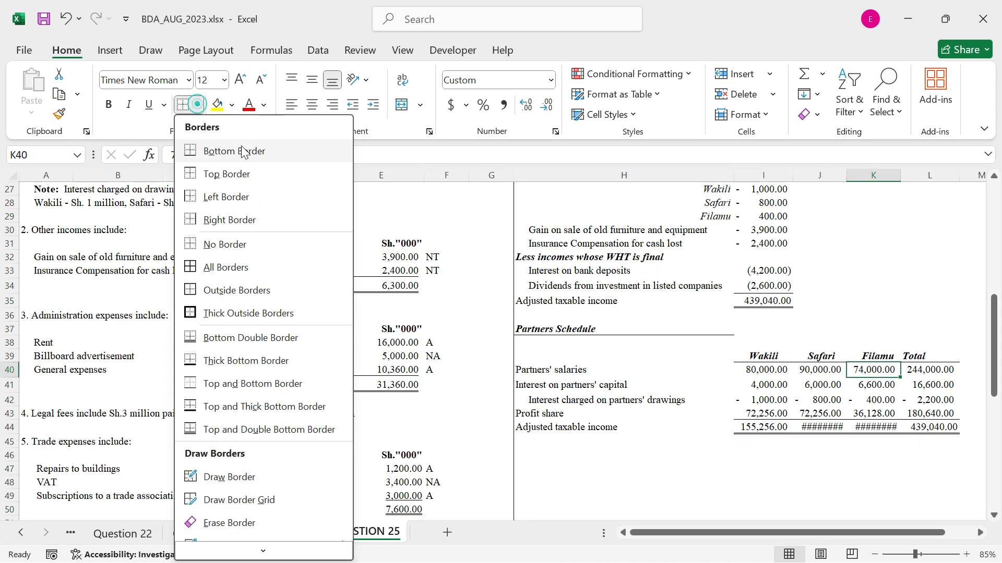
{"action": "left_click", "coordinate": [231, 172]}
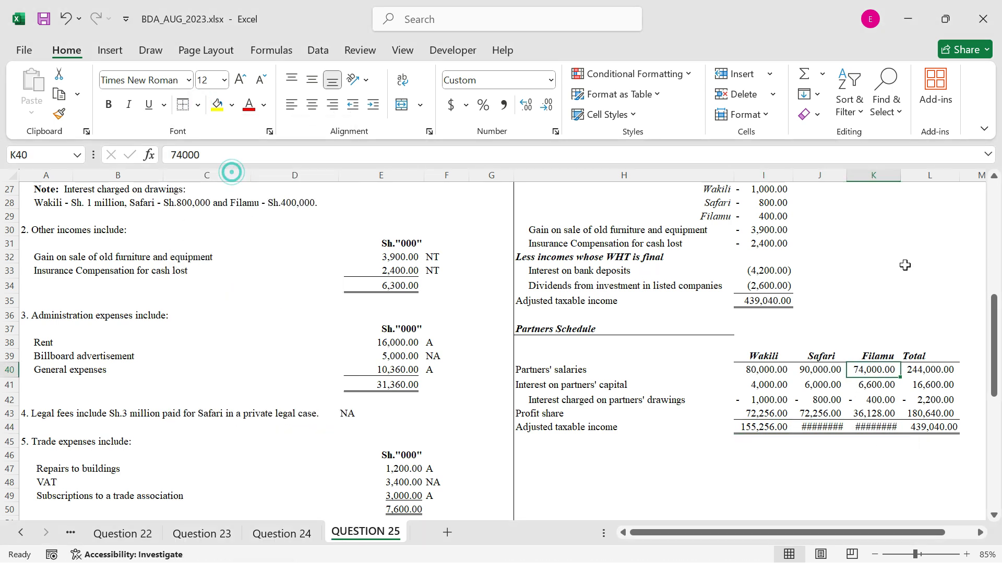
Autofit the widths of columns K and J to show the partners' adjusted taxable income in full
{"action": "double_click", "coordinate": [900, 177]}
{"action": "double_click", "coordinate": [847, 177]}
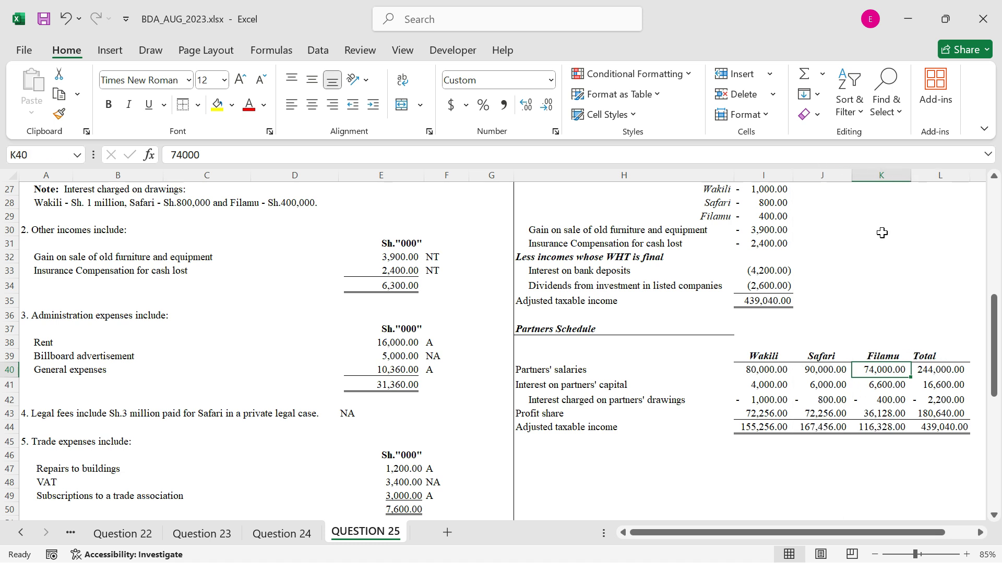
{"action": "left_click", "coordinate": [897, 465]}
{"action": "scroll", "coordinate": [861, 427], "scroll_direction": "down", "scroll_amount": 1}
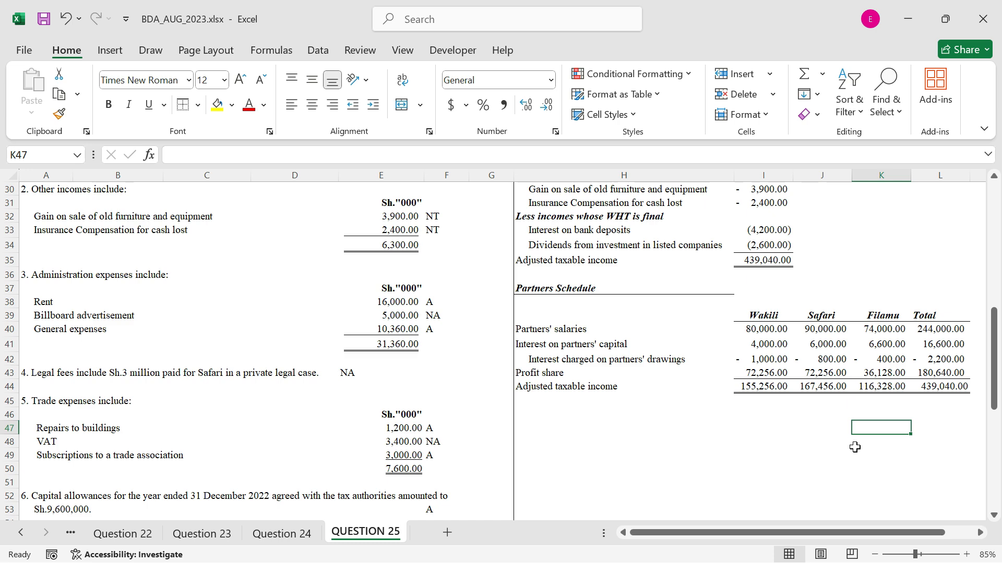
{"action": "scroll", "coordinate": [855, 448], "scroll_direction": "up", "scroll_amount": 6}
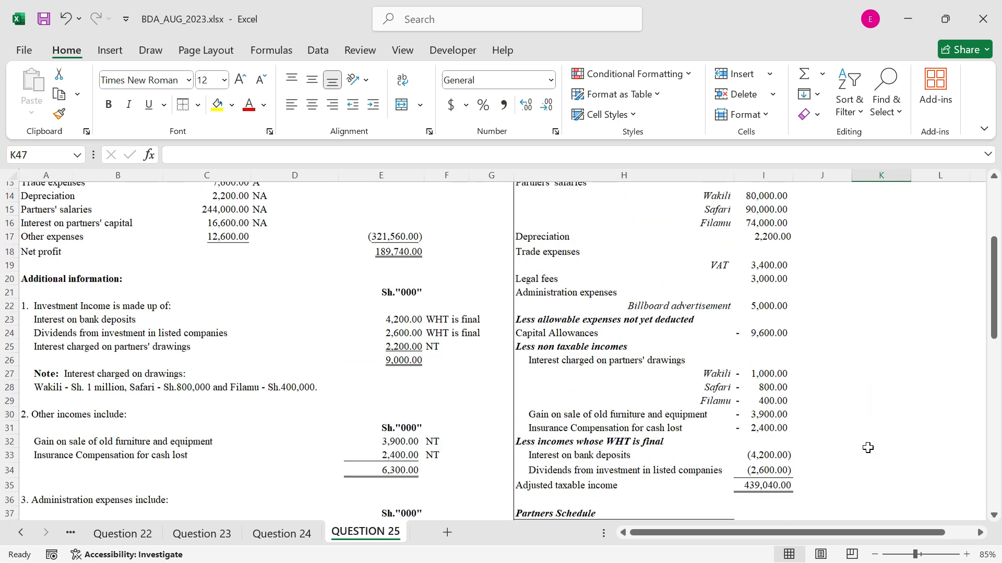
{"action": "scroll", "coordinate": [868, 448], "scroll_direction": "up", "scroll_amount": 2}
{"action": "scroll", "coordinate": [866, 454], "scroll_direction": "up", "scroll_amount": 3}
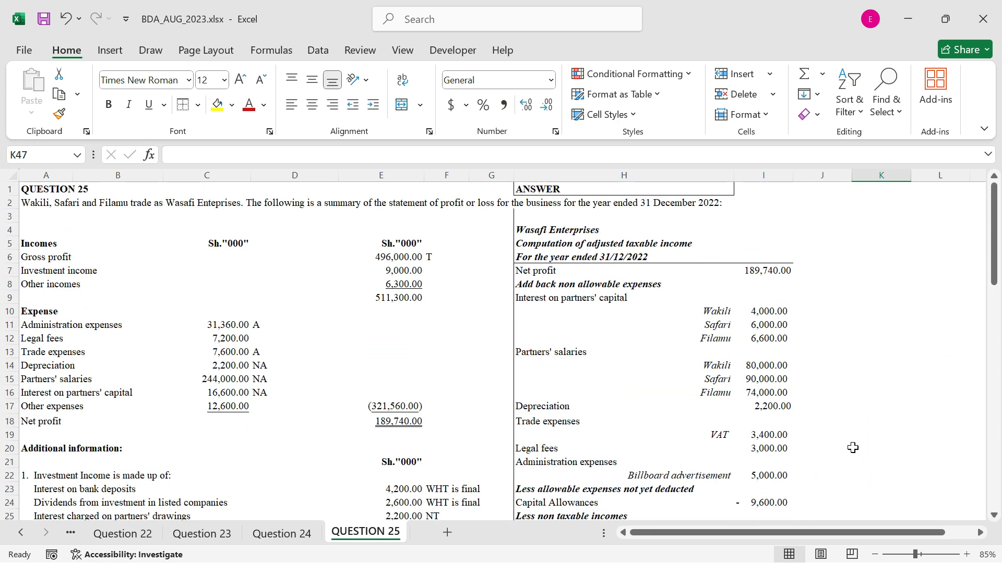
{"action": "scroll", "coordinate": [852, 448], "scroll_direction": "down", "scroll_amount": 1}
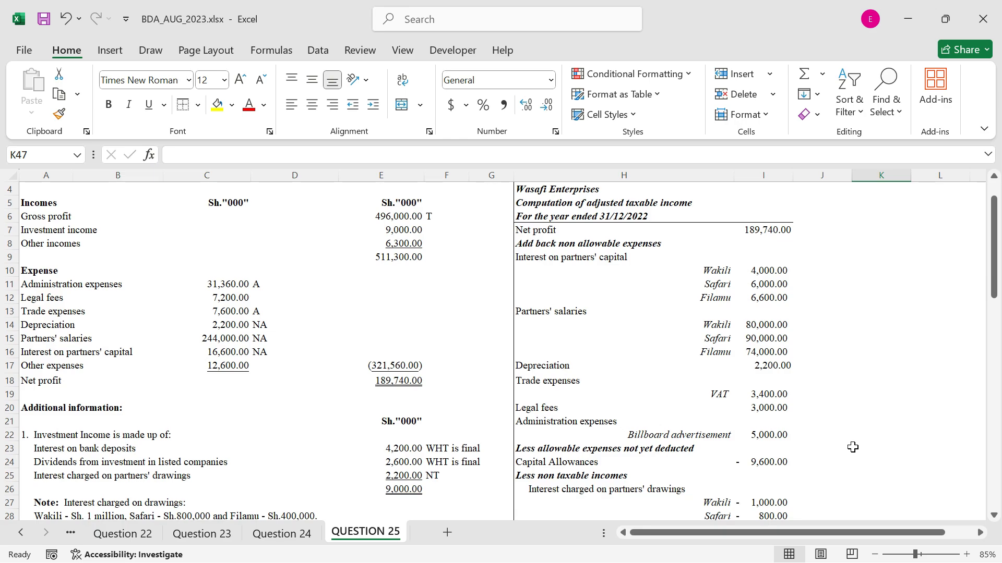
{"action": "scroll", "coordinate": [853, 448], "scroll_direction": "down", "scroll_amount": 1}
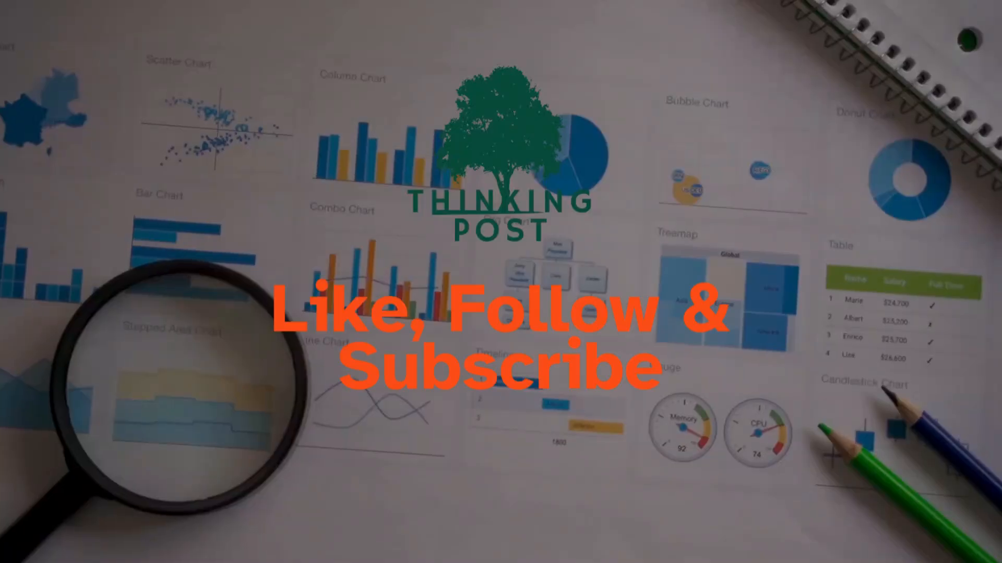